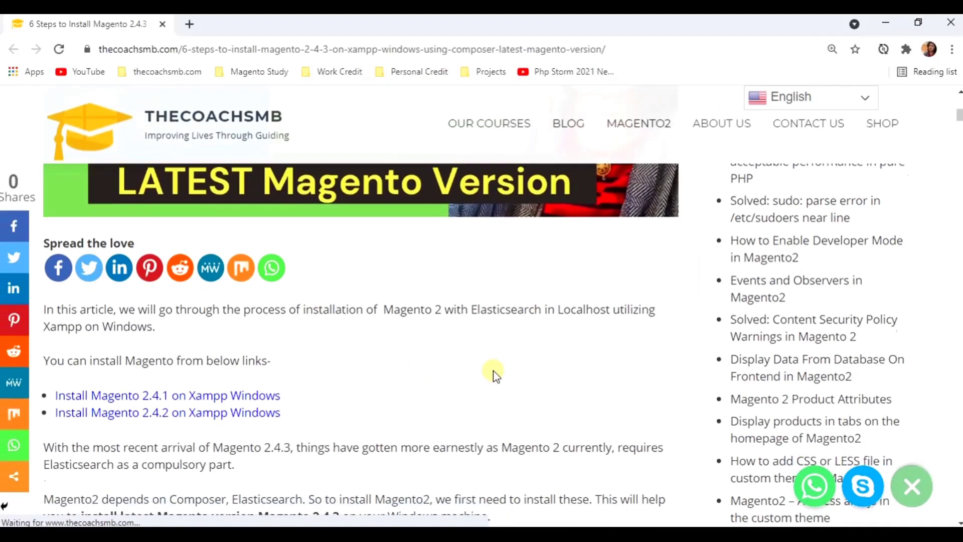
- Scroll the Magento 2.4.3 tutorial down to Step 1: Install Xampp and its apachefriends.org download link
scroll(492, 371, down, 3)
scroll(495, 370, down, 5)
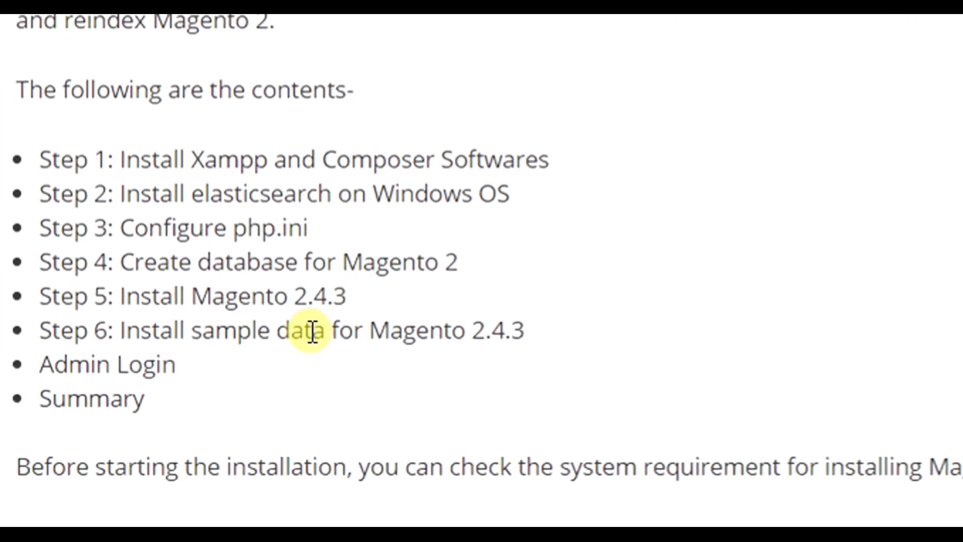
scroll(307, 334, up, 5)
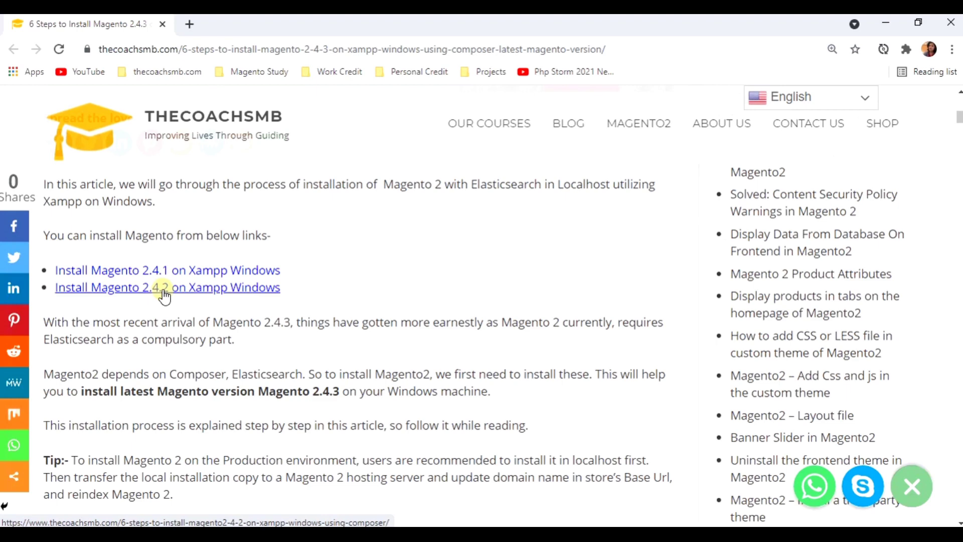
scroll(162, 354, down, 5)
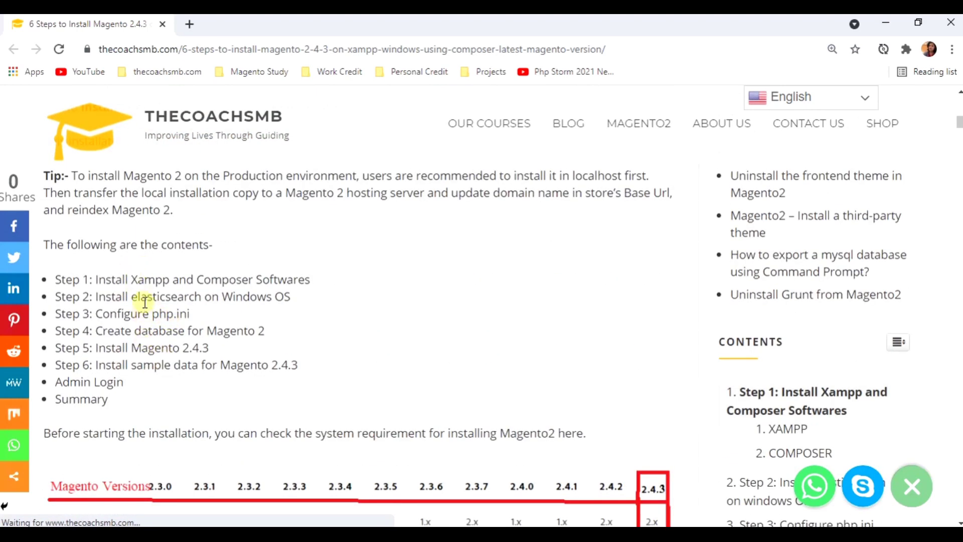
scroll(158, 401, down, 4)
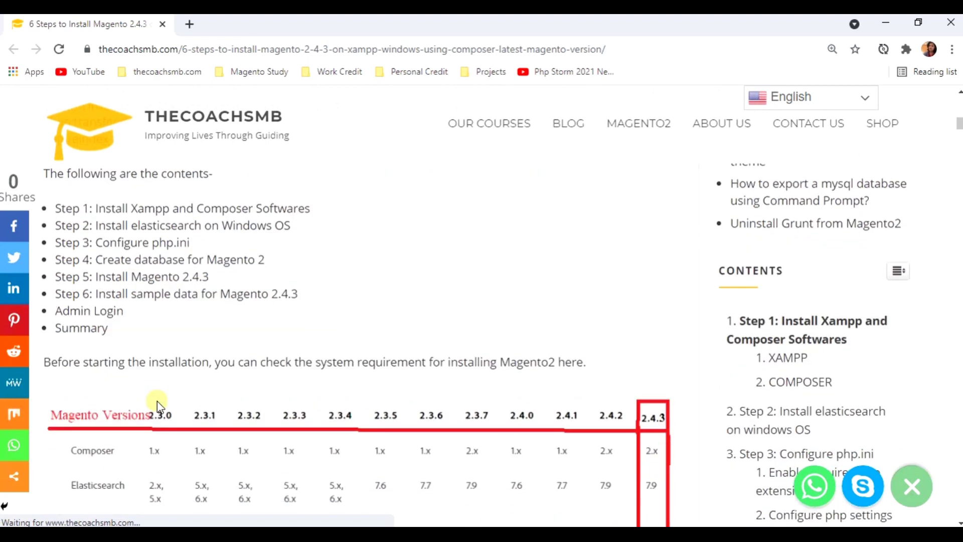
scroll(158, 402, down, 1)
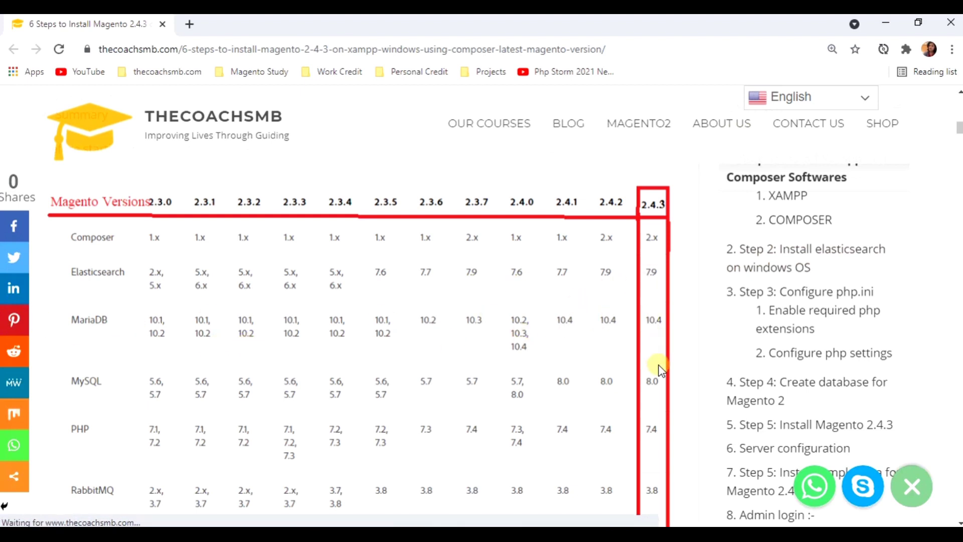
scroll(660, 370, down, 2)
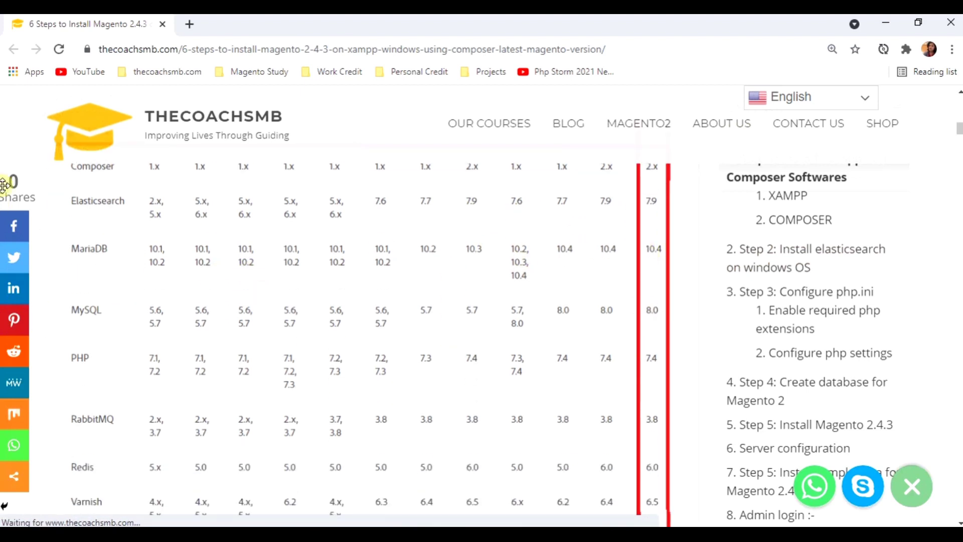
scroll(115, 386, down, 5)
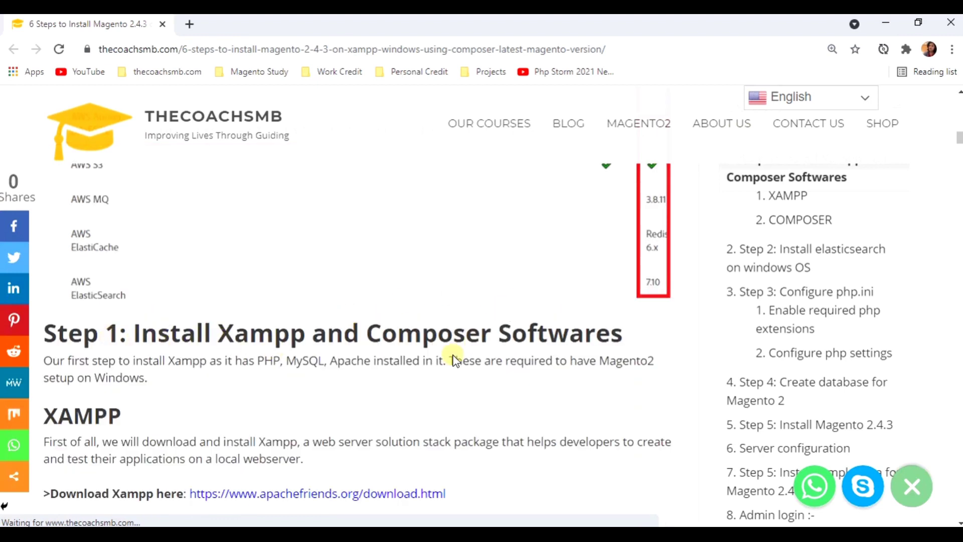
scroll(233, 360, down, 1)
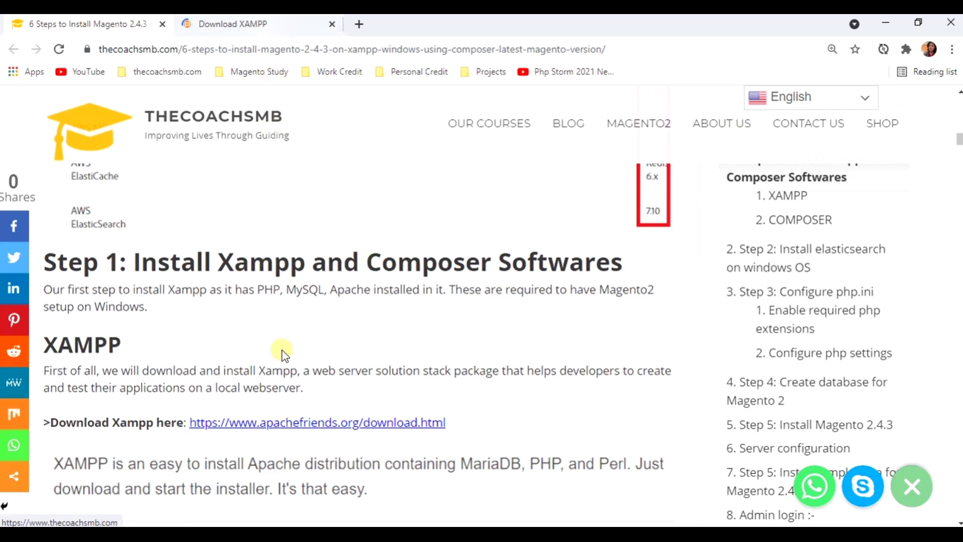
- Check the tutorial's PHP 7.4 requirement against the XAMPP 7.4.22 / PHP 7.4.22 Windows build
click(248, 25)
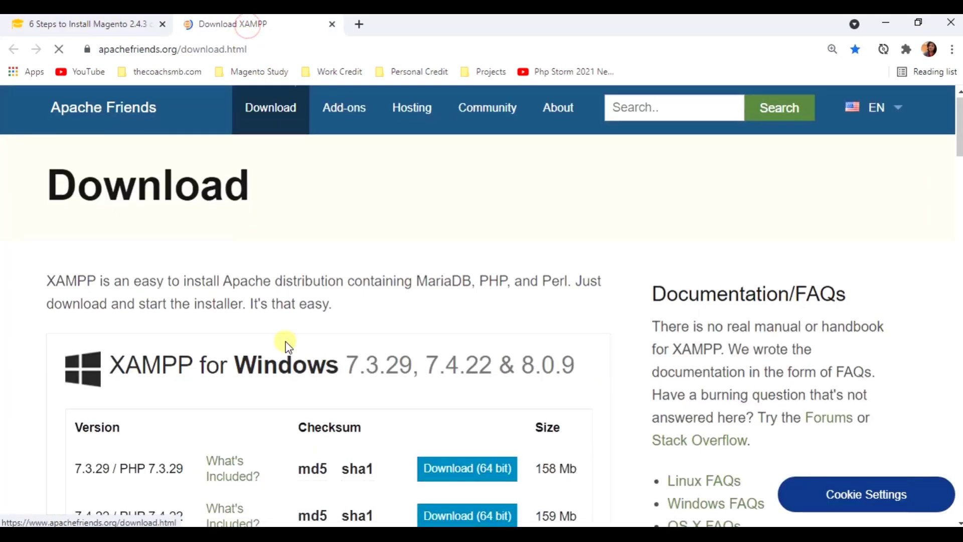
scroll(289, 346, down, 4)
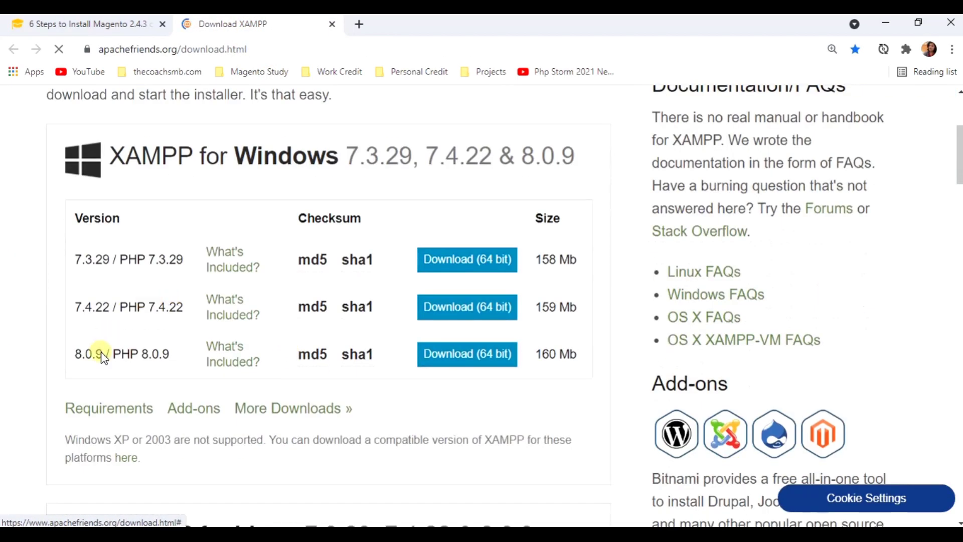
click(80, 22)
scroll(474, 287, up, 5)
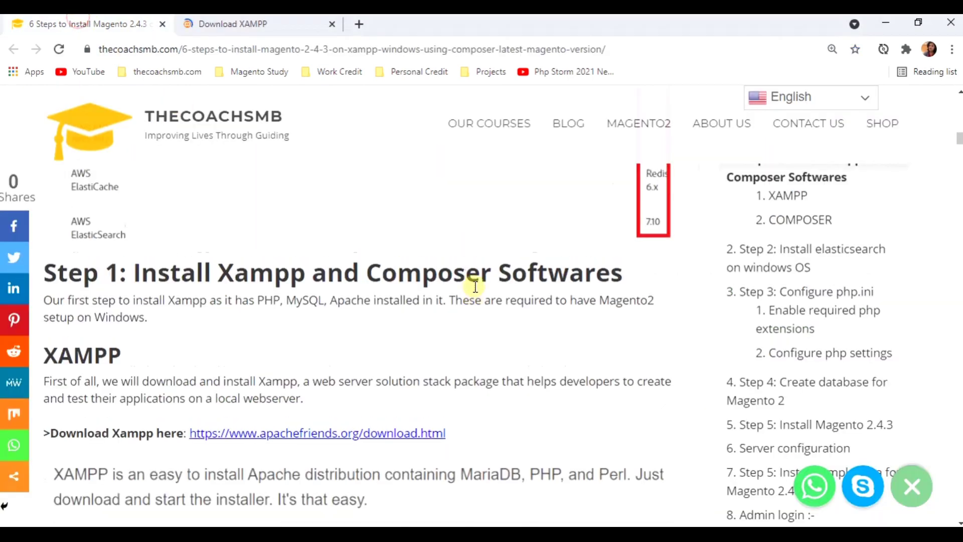
scroll(474, 287, down, 6)
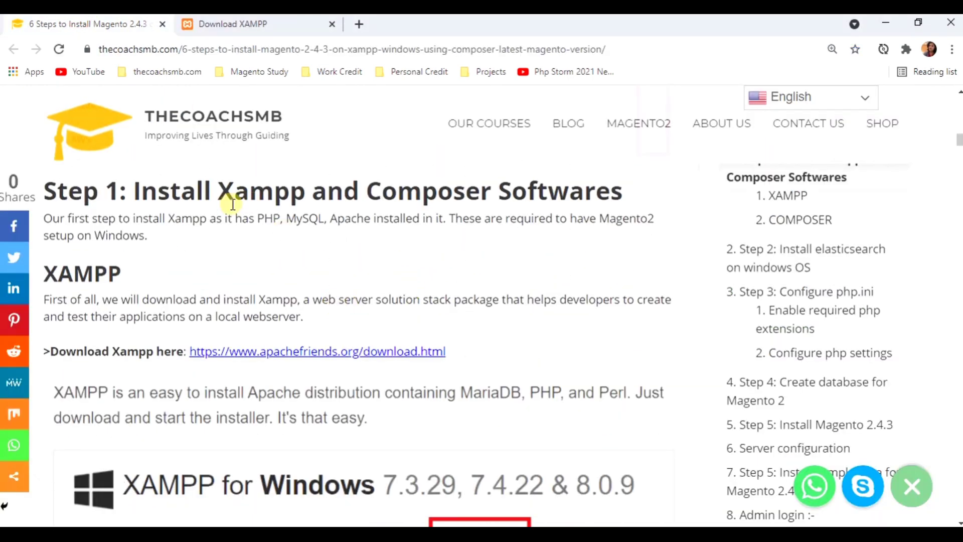
click(240, 23)
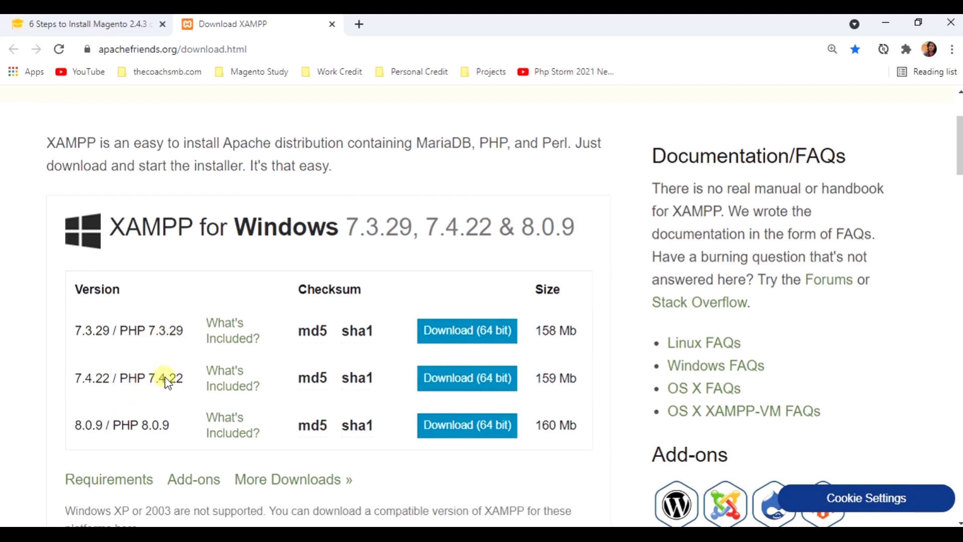
click(122, 27)
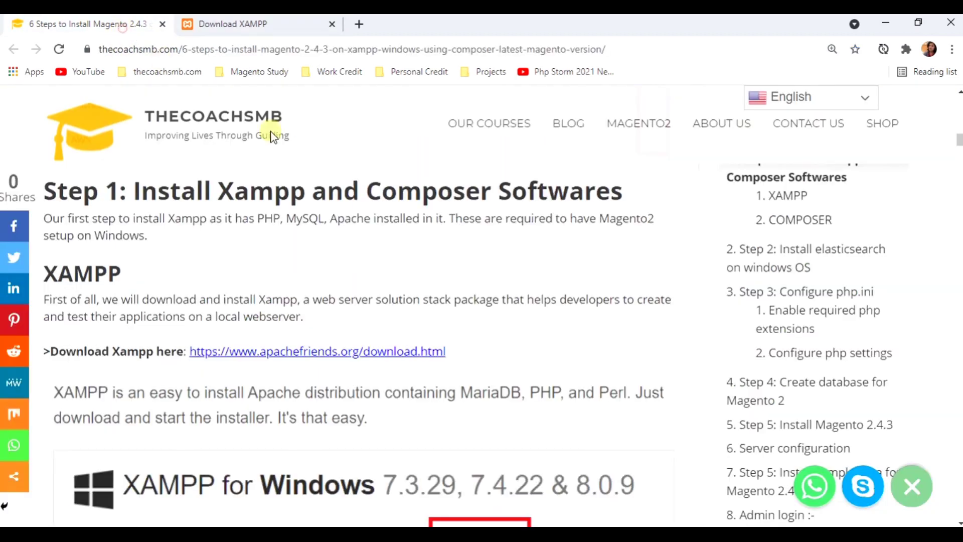
scroll(773, 363, down, 10)
scroll(773, 362, up, 6)
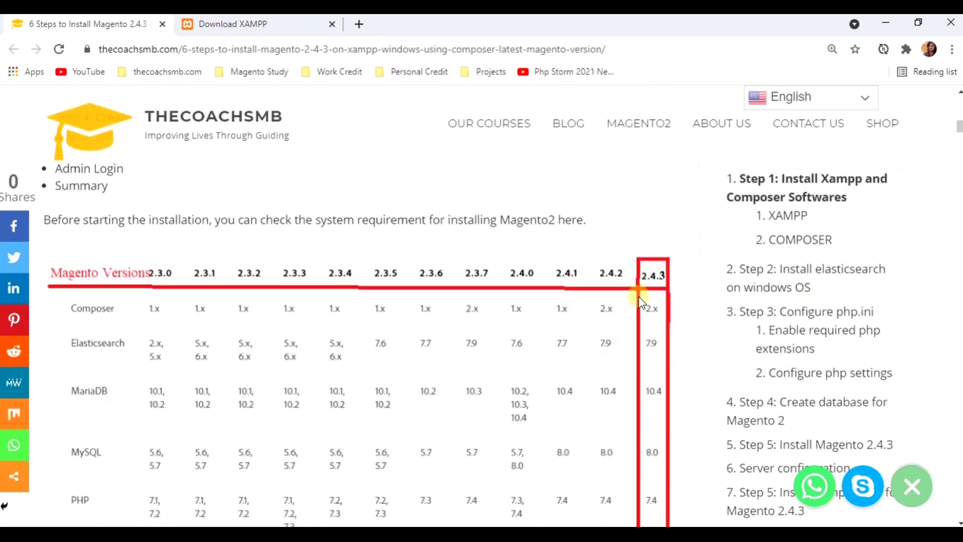
scroll(639, 301, down, 1)
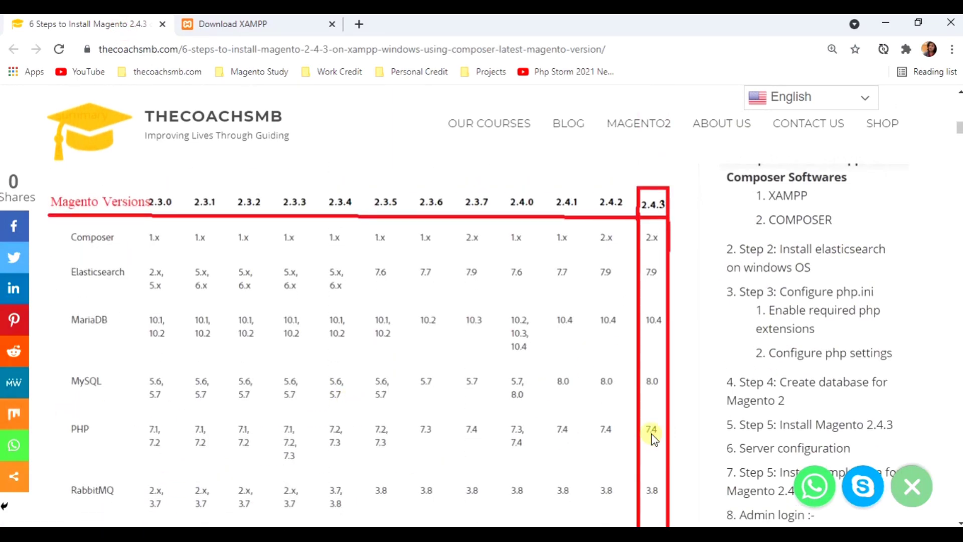
click(247, 25)
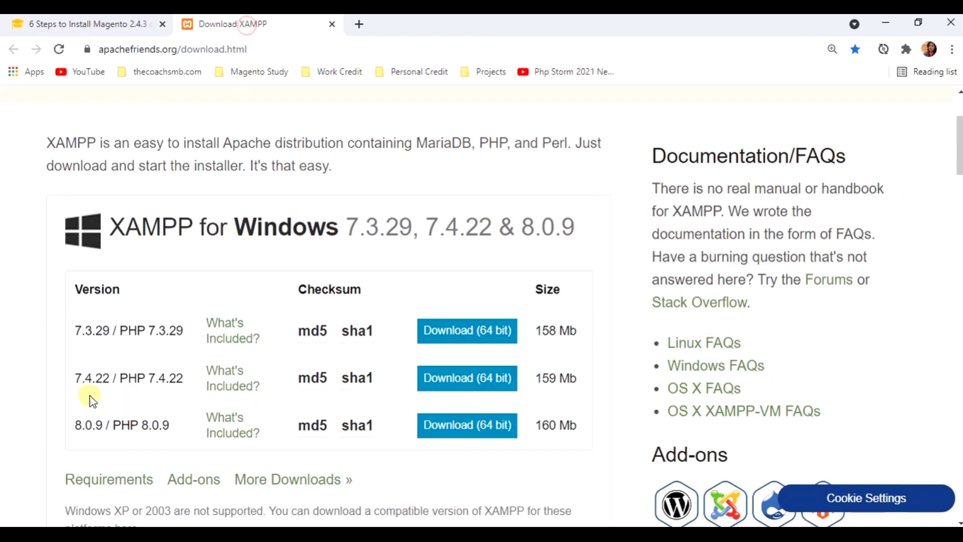
- Start the XAMPP 7.4.22 (64 bit) download, cancel the Save As dialog, and return to the tutorial
click(446, 388)
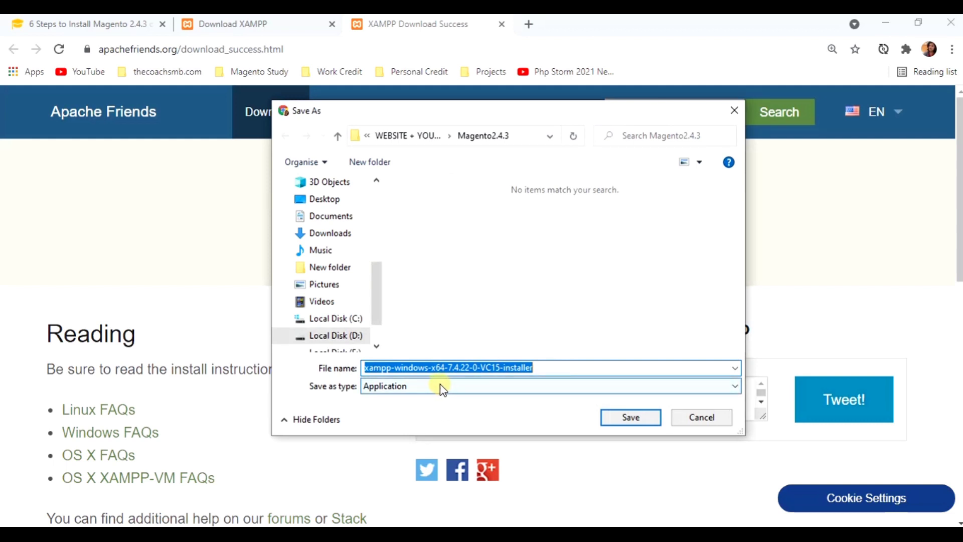
click(688, 417)
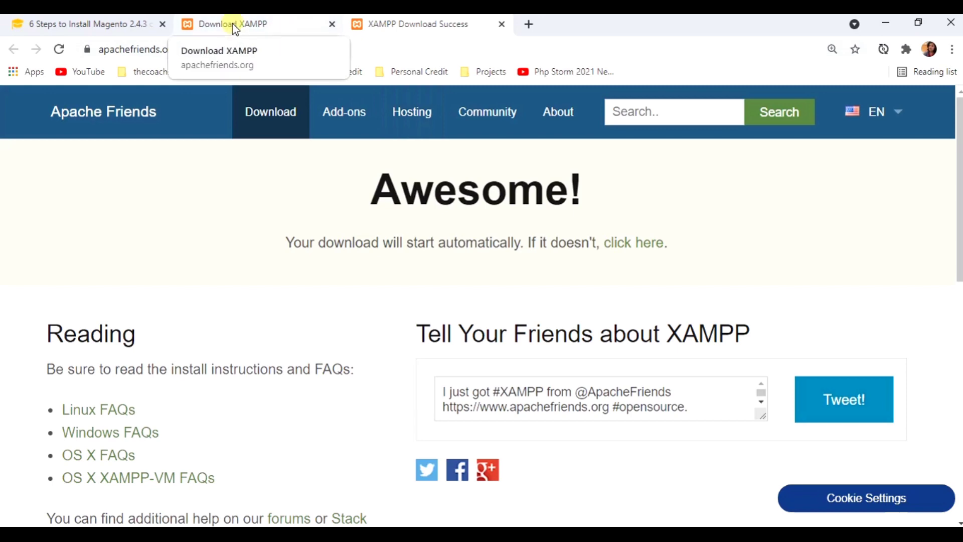
click(135, 30)
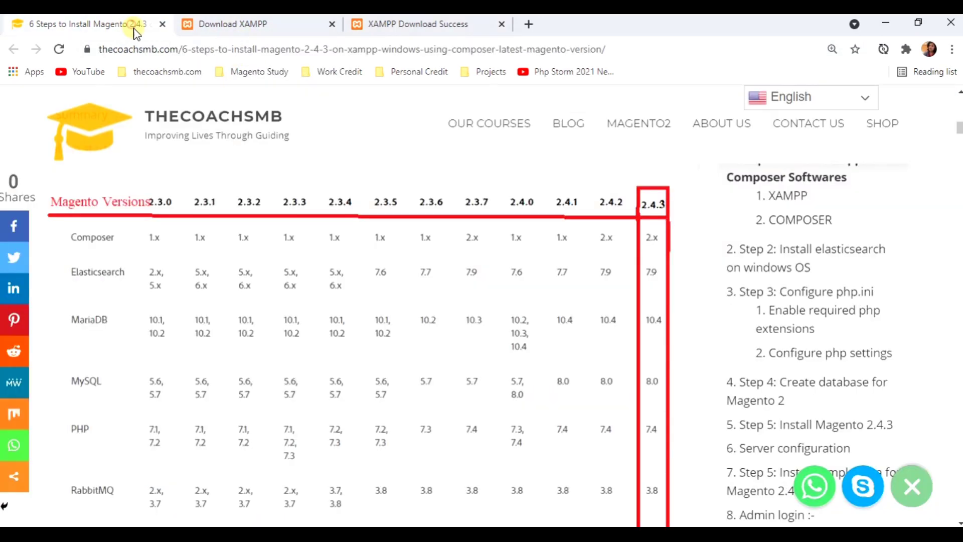
- Scroll the tutorial to its Select Components step and bring up File Explorer
scroll(419, 349, down, 10)
scroll(411, 345, down, 9)
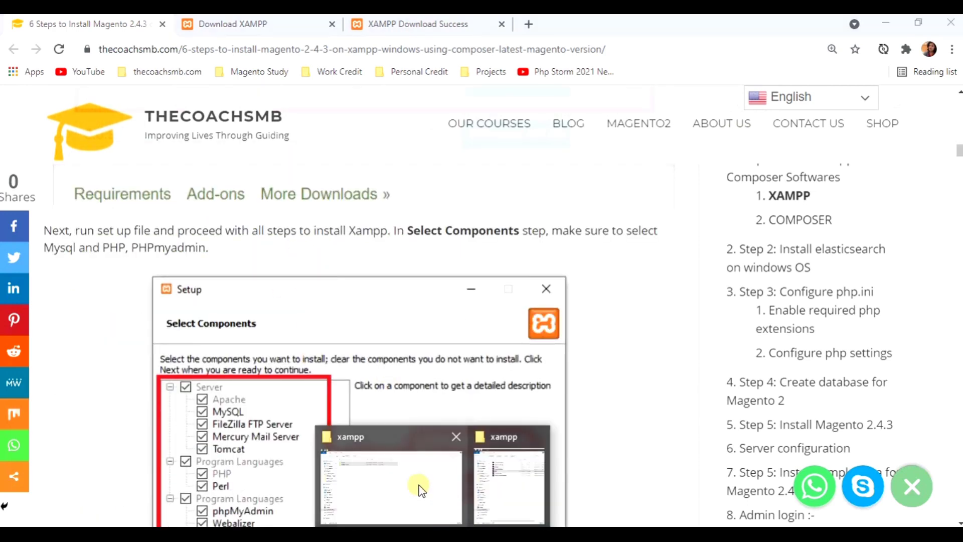
click(419, 484)
- Launch xampp-windows-x64-7.4.22-0-VC15-installer from E:\SOFTWARES\Xampp
click(76, 465)
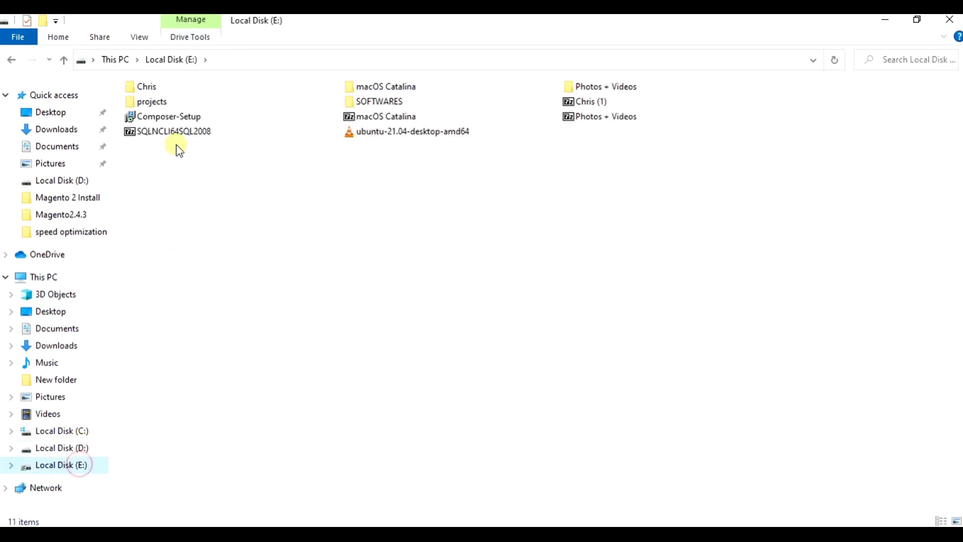
double_click(360, 107)
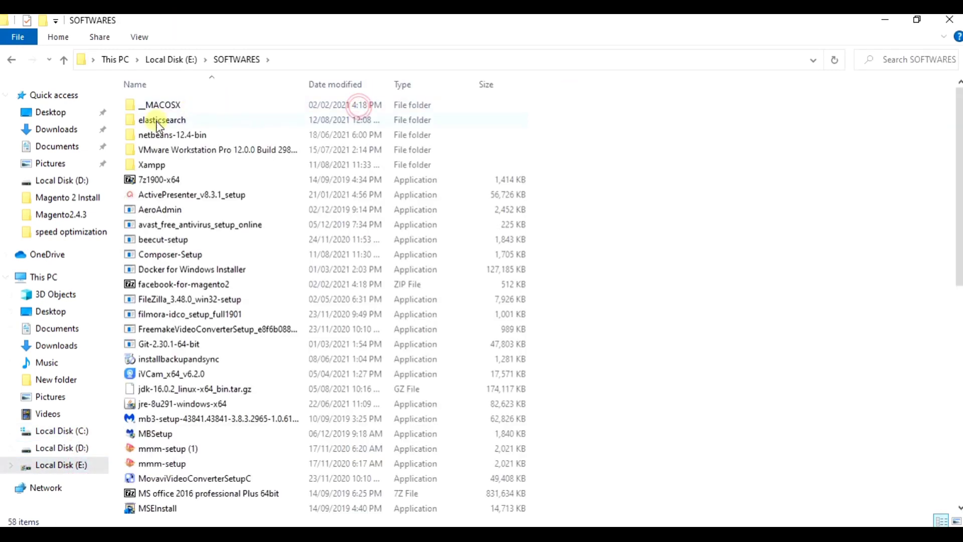
click(146, 167)
double_click(145, 167)
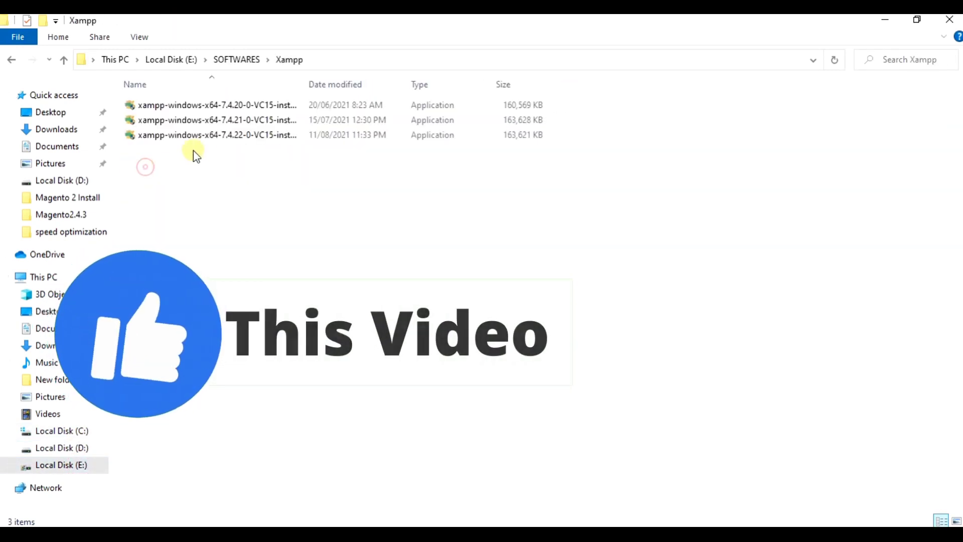
click(231, 137)
double_click(231, 136)
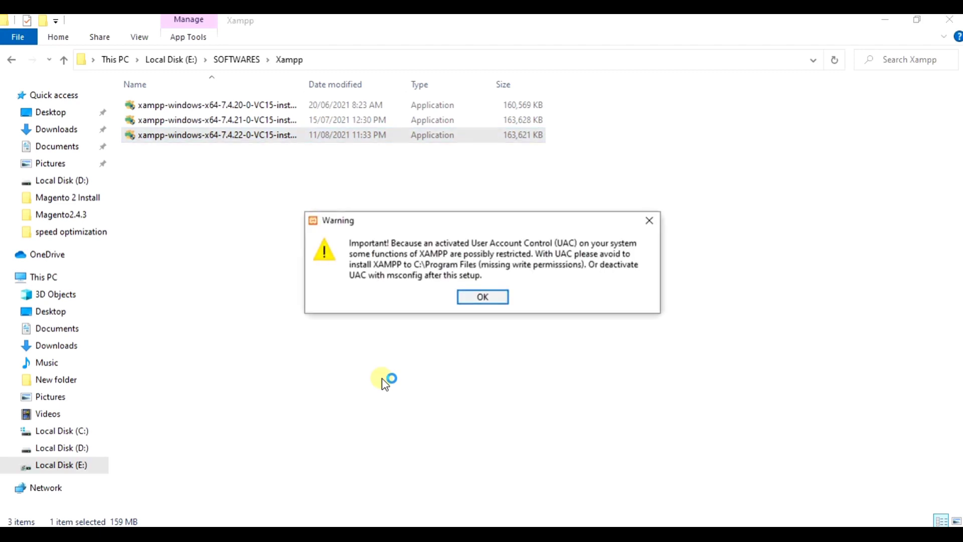
- Dismiss the UAC warning, accept the default components, and browse the install folder without changes
click(478, 299)
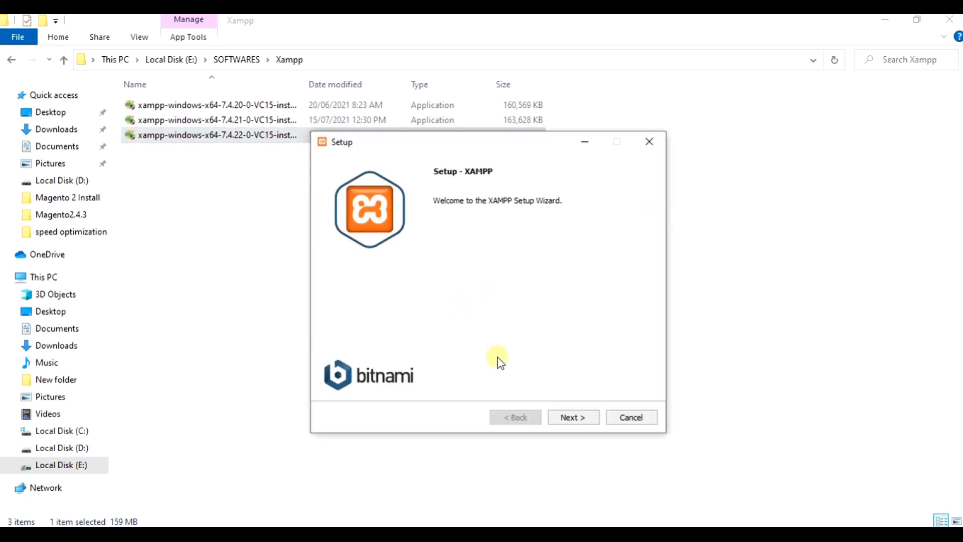
click(577, 417)
click(576, 417)
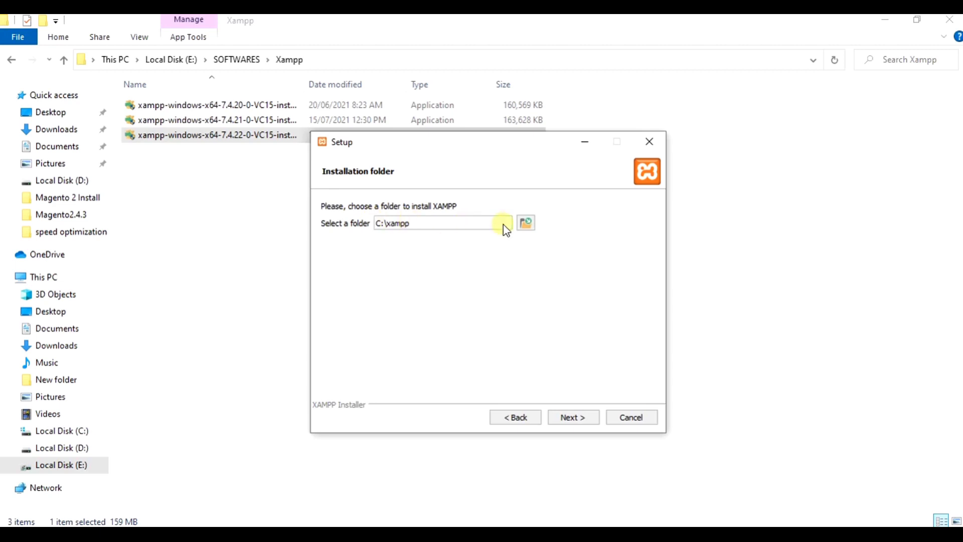
click(525, 223)
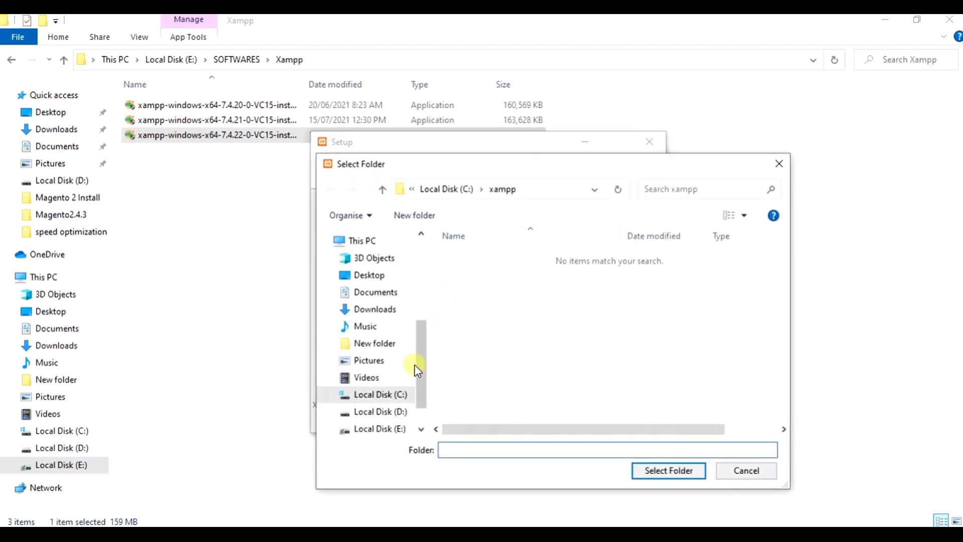
scroll(413, 366, down, 1)
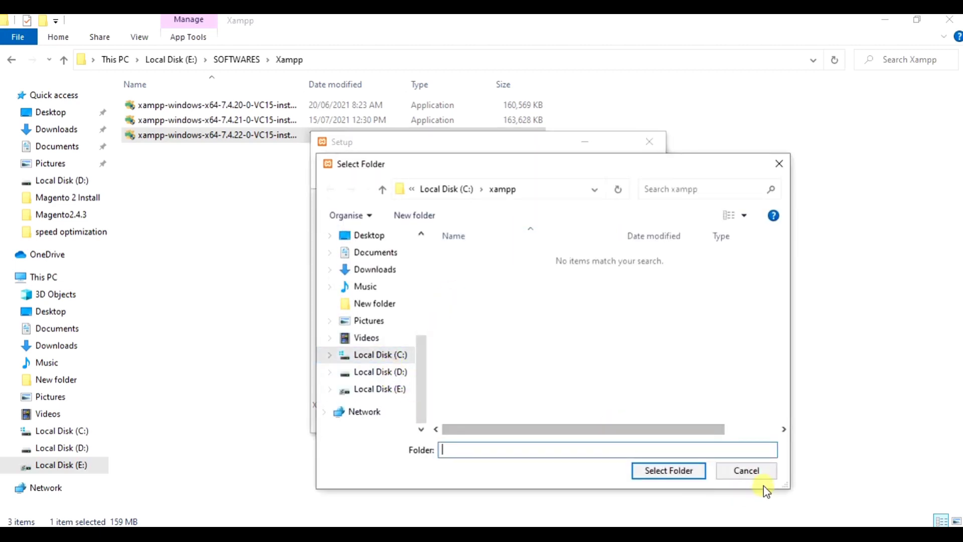
click(734, 473)
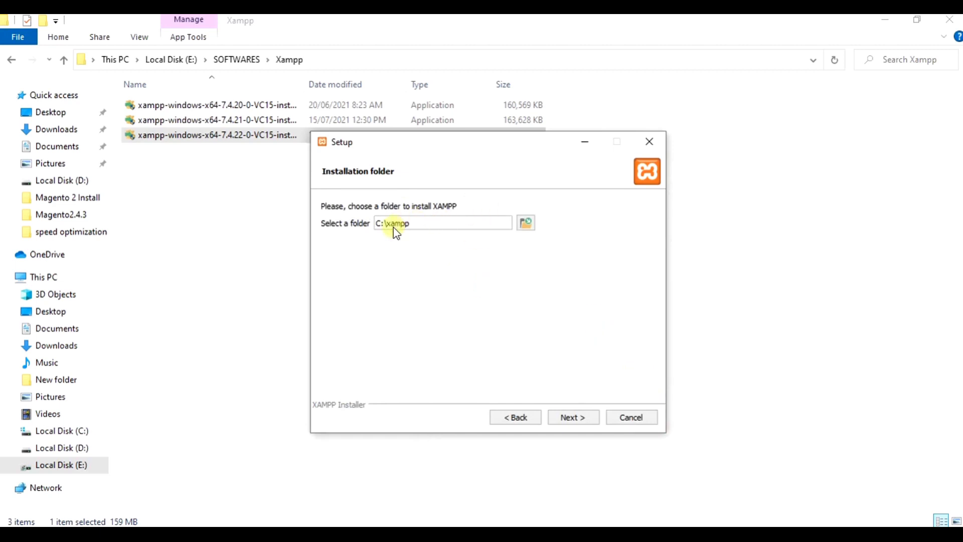
- Install XAMPP to C:\xampp with English as the language, then finish the wizard
click(572, 418)
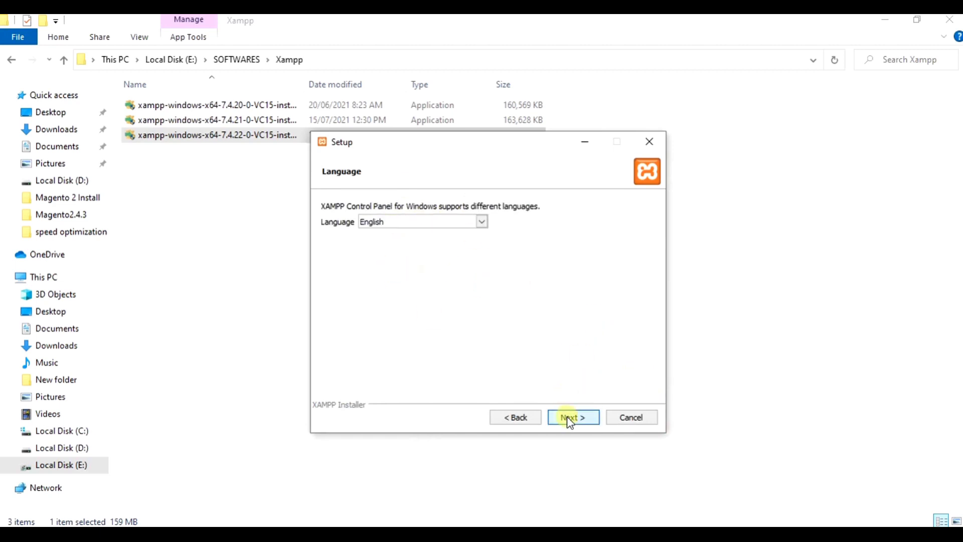
click(569, 418)
click(571, 422)
click(570, 419)
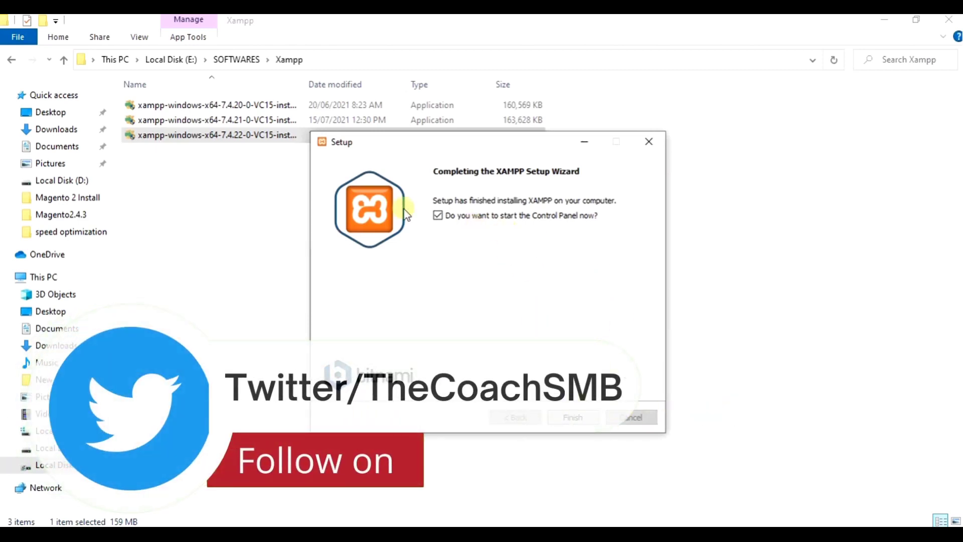
click(576, 417)
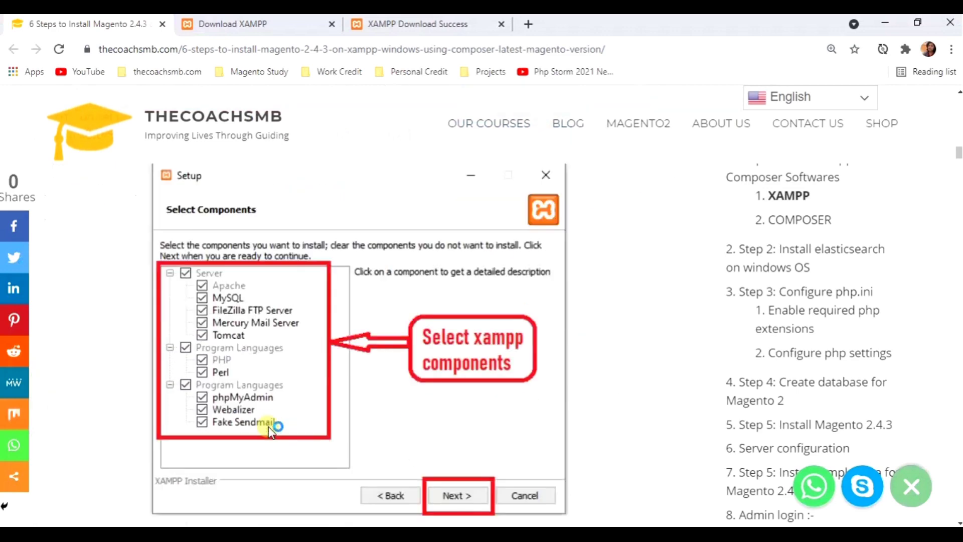
- Launch xampp-control from the C:\xampp folder
scroll(271, 431, down, 9)
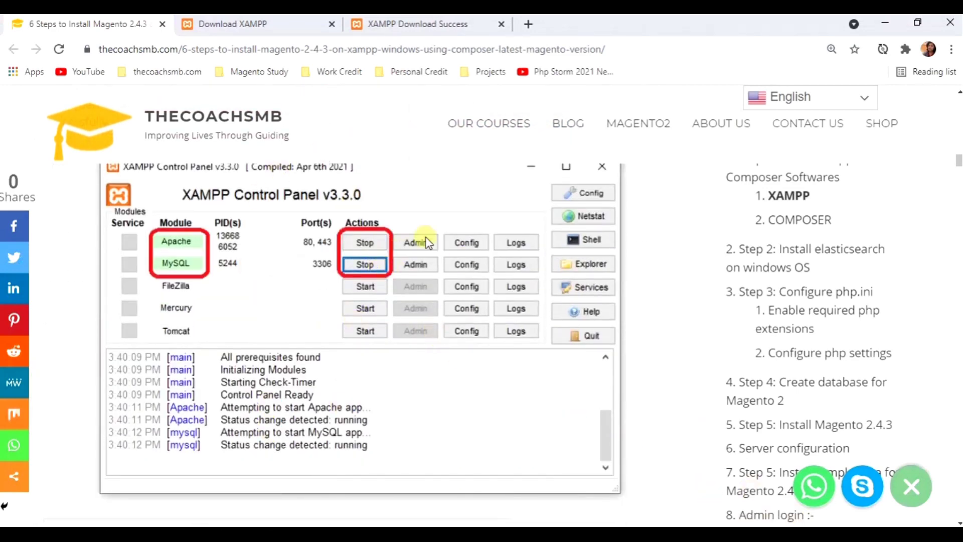
scroll(392, 317, up, 1)
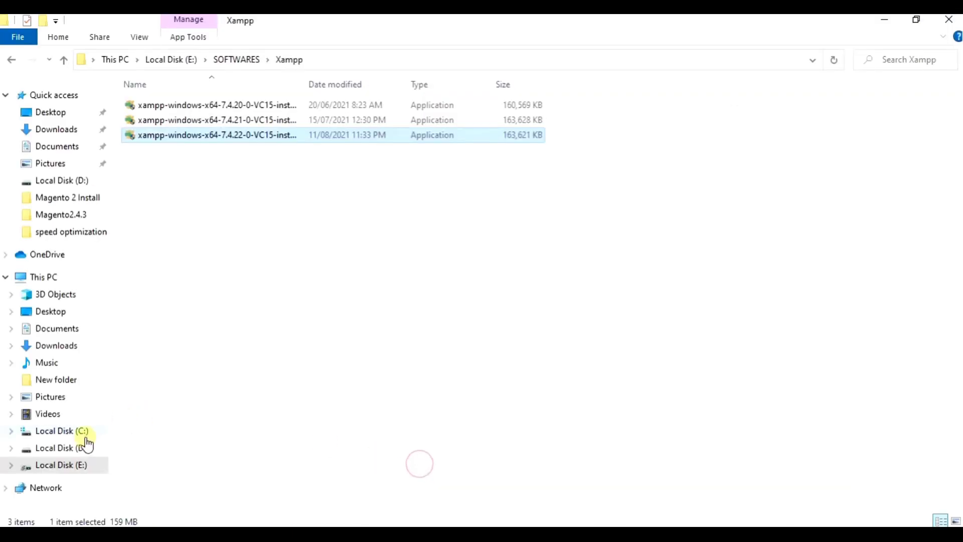
click(83, 432)
double_click(153, 239)
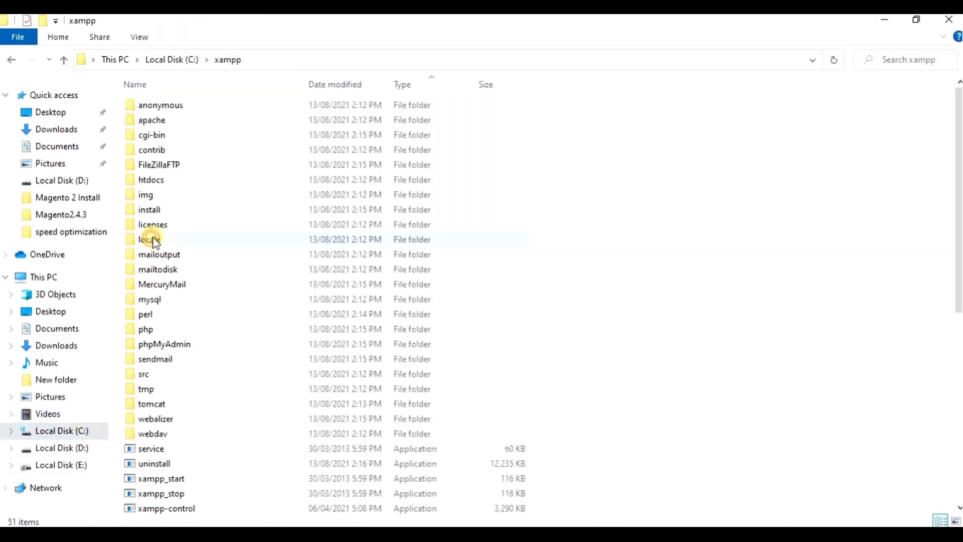
scroll(170, 427, down, 1)
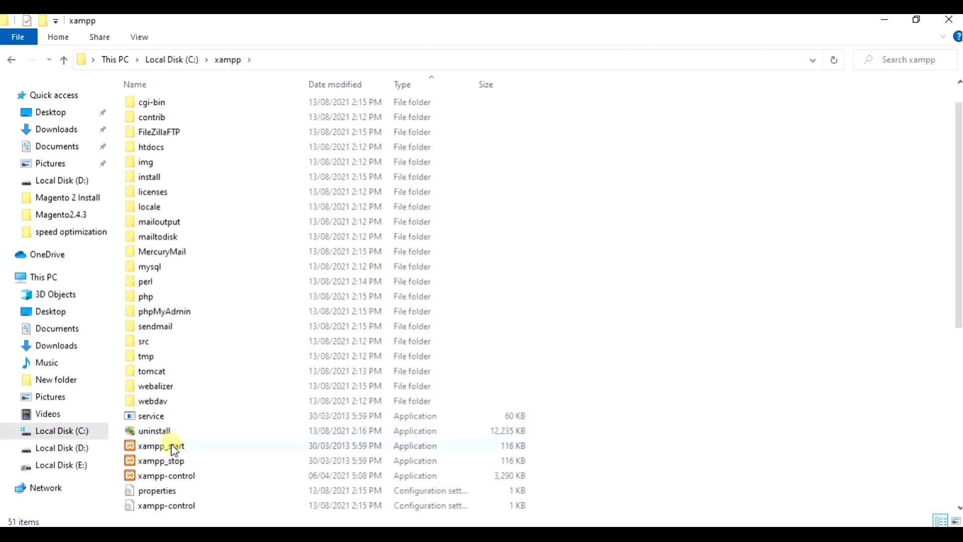
click(142, 481)
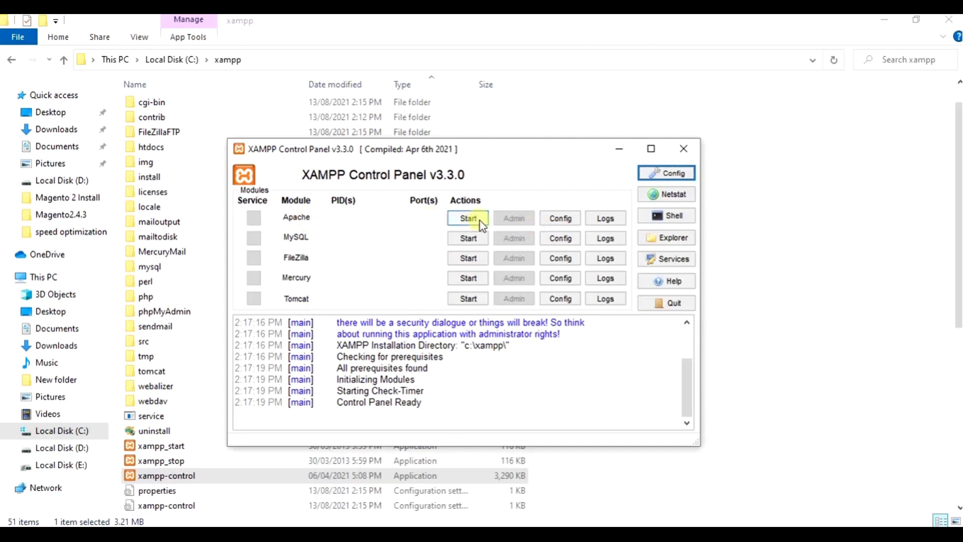
- Start the Apache and MySQL modules, then return to the tutorial in Chrome
click(467, 221)
click(467, 239)
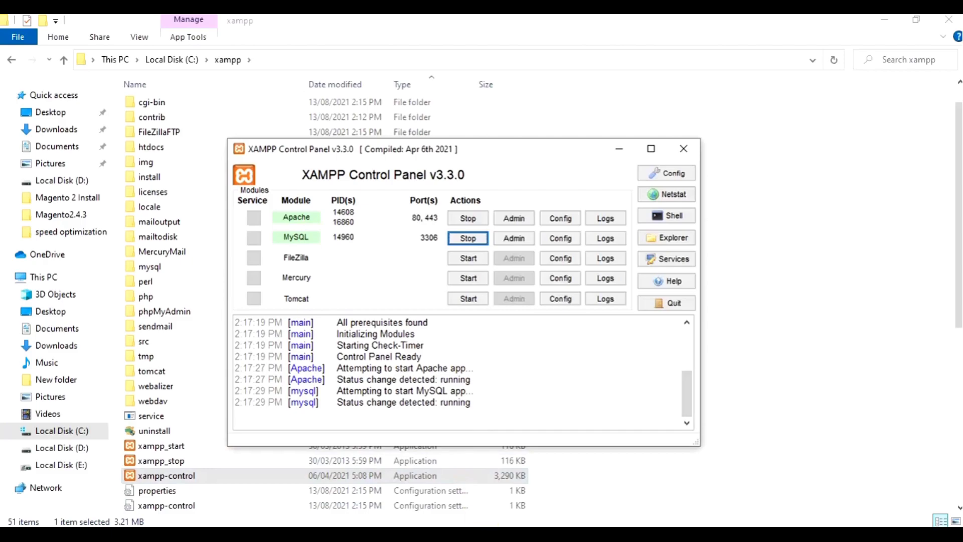
click(381, 533)
scroll(331, 397, down, 6)
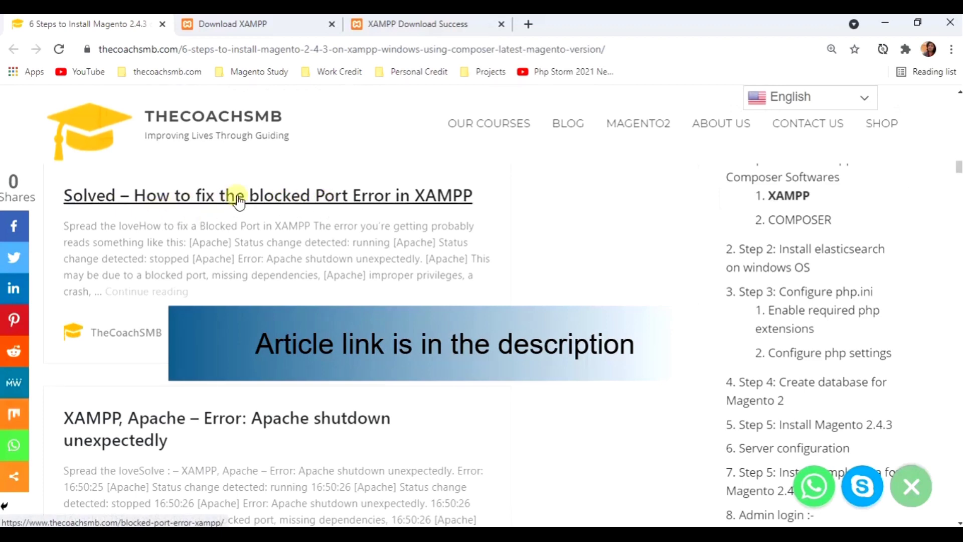
- Scroll the tutorial down to the COMPOSER section with the Composer-Setup.exe download link
scroll(239, 202, down, 4)
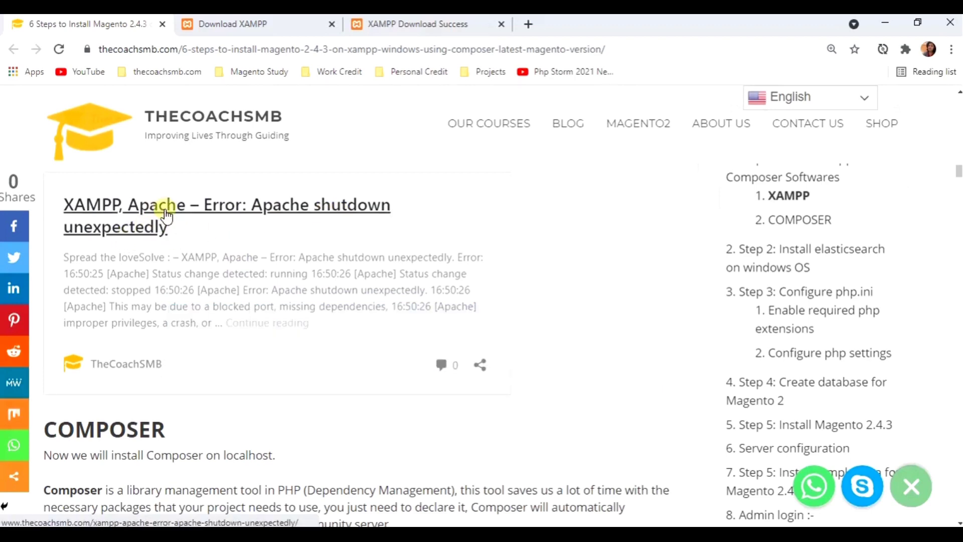
scroll(167, 216, down, 4)
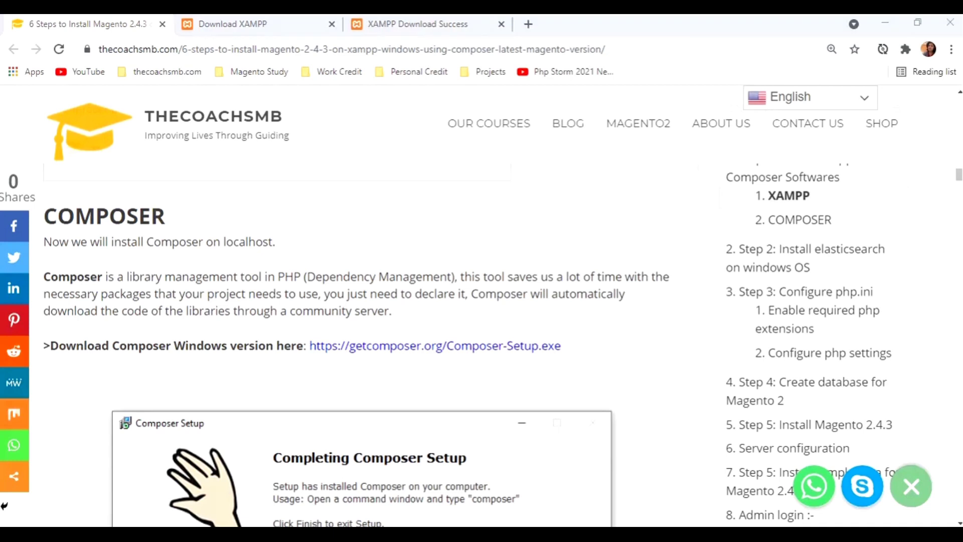
key(alt+Tab)
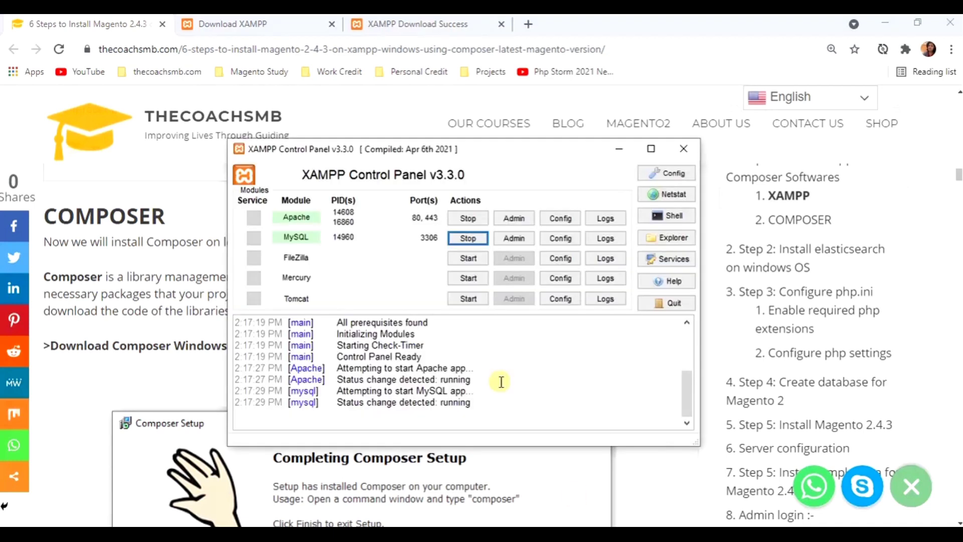
click(161, 262)
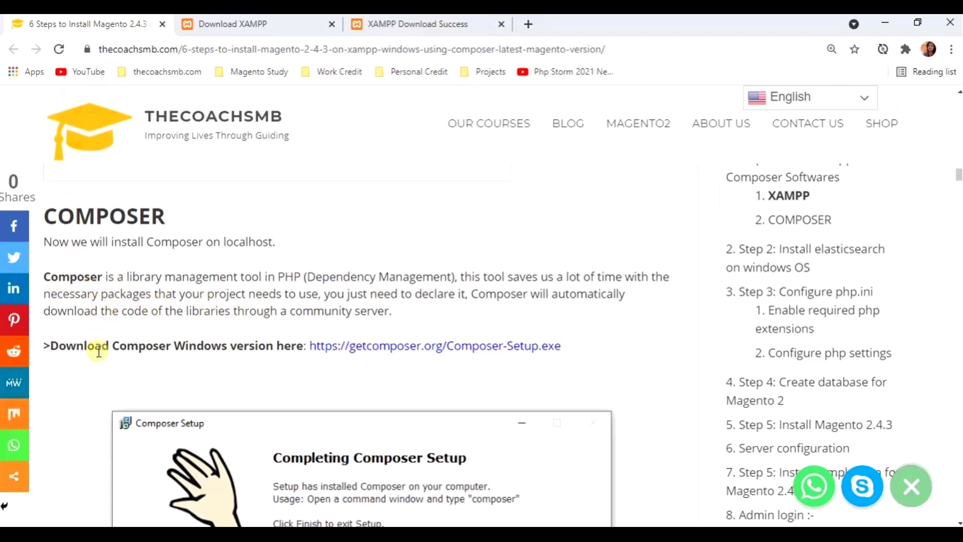
click(490, 352)
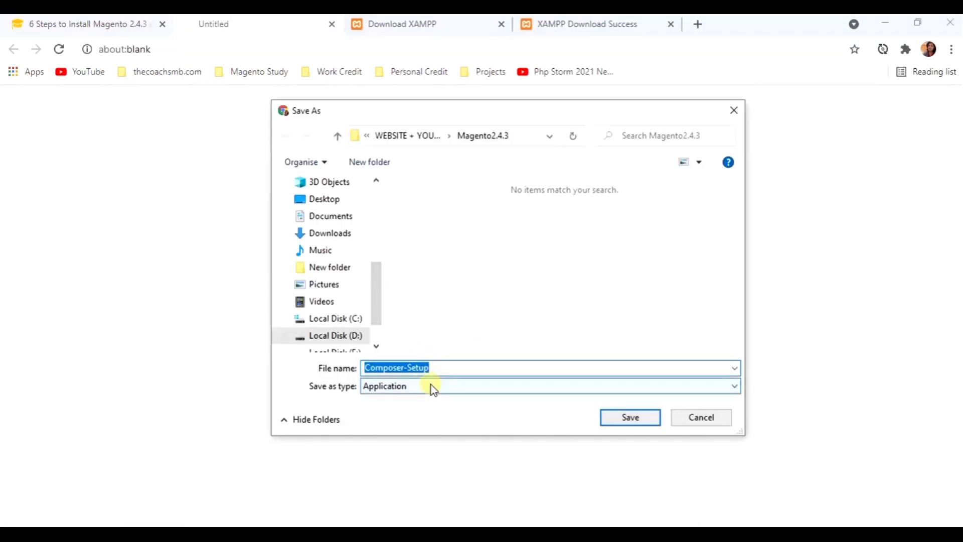
scroll(359, 338, down, 1)
click(359, 336)
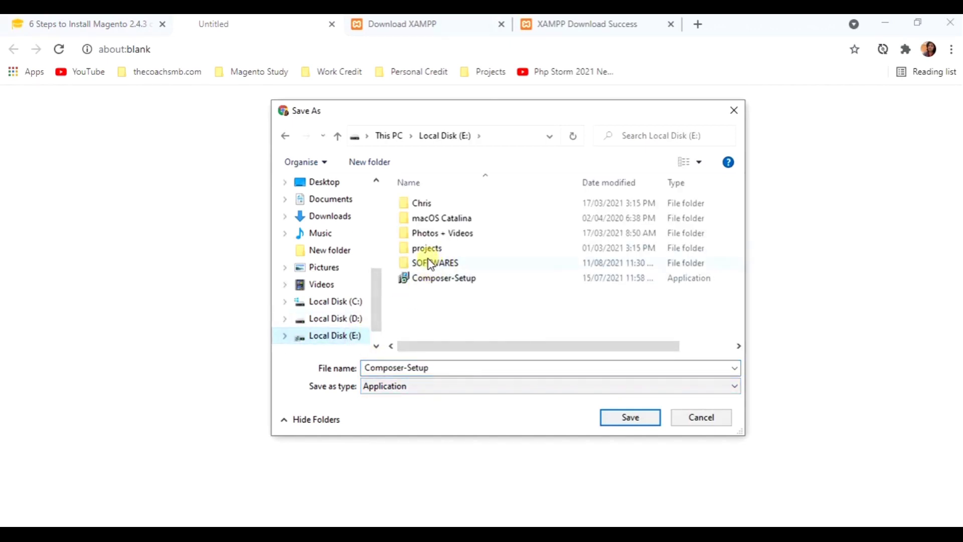
double_click(448, 263)
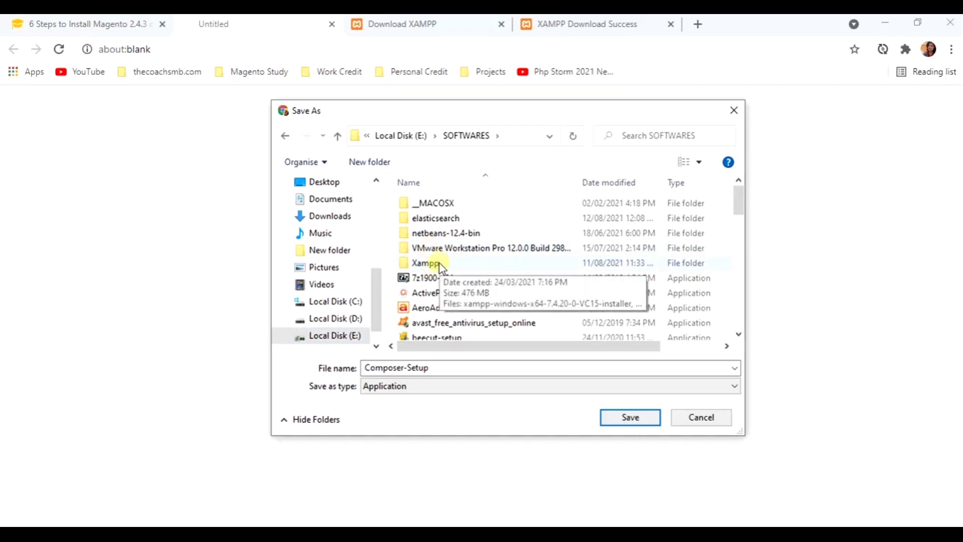
double_click(438, 265)
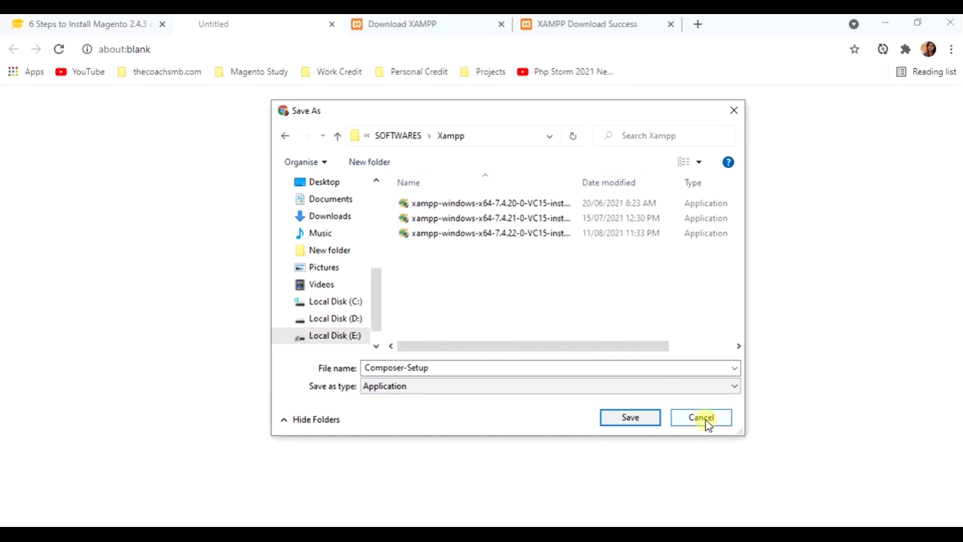
click(702, 418)
mouse_move(433, 534)
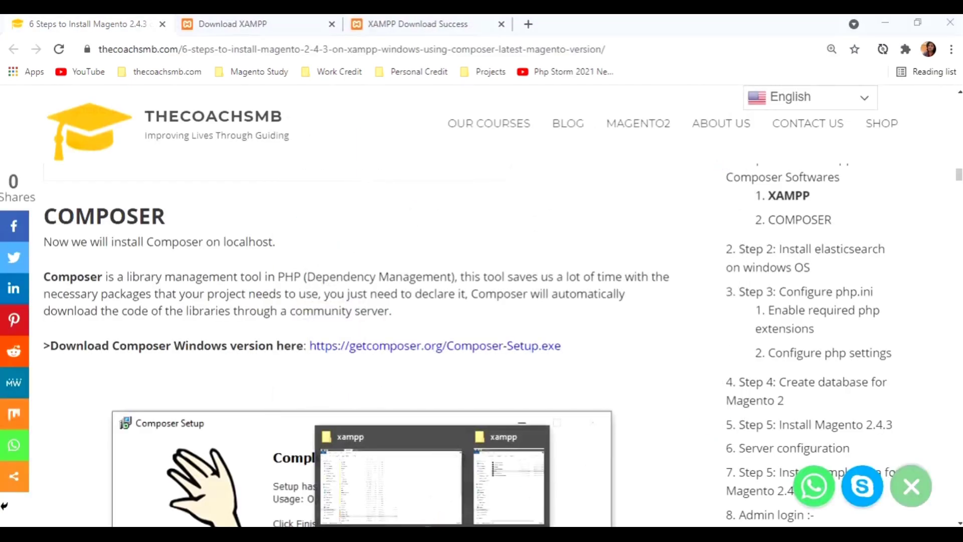
- Launch Composer-Setup from Local Disk (E:) and choose Install for all users
click(443, 508)
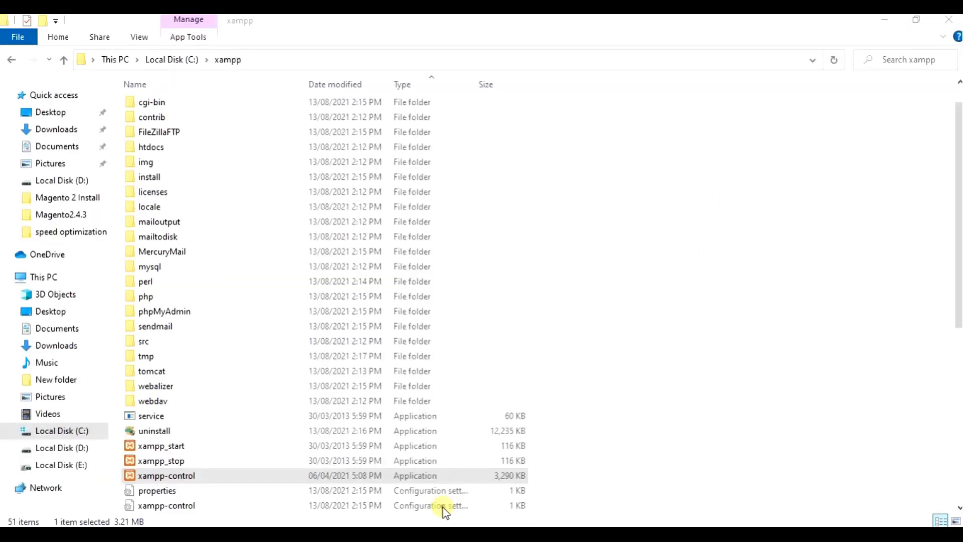
click(79, 474)
click(176, 119)
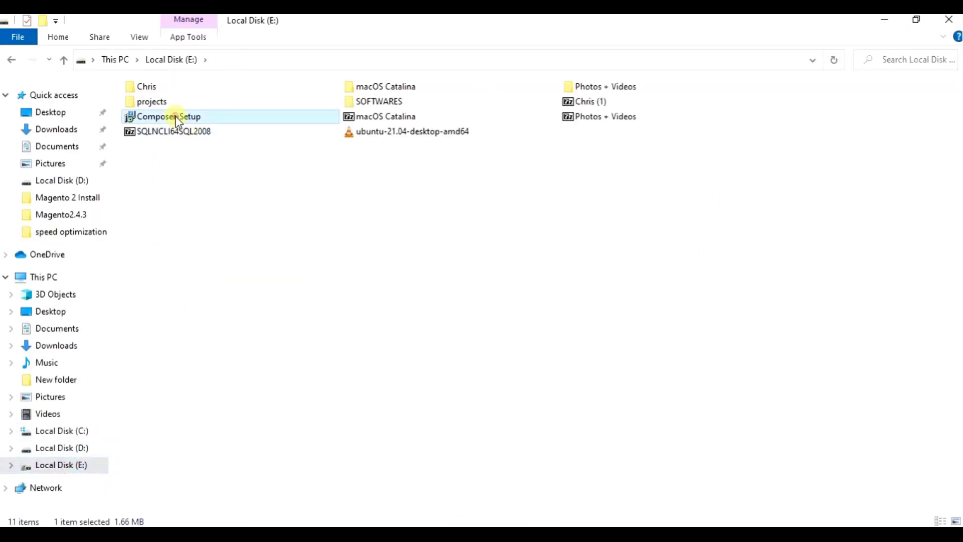
double_click(176, 118)
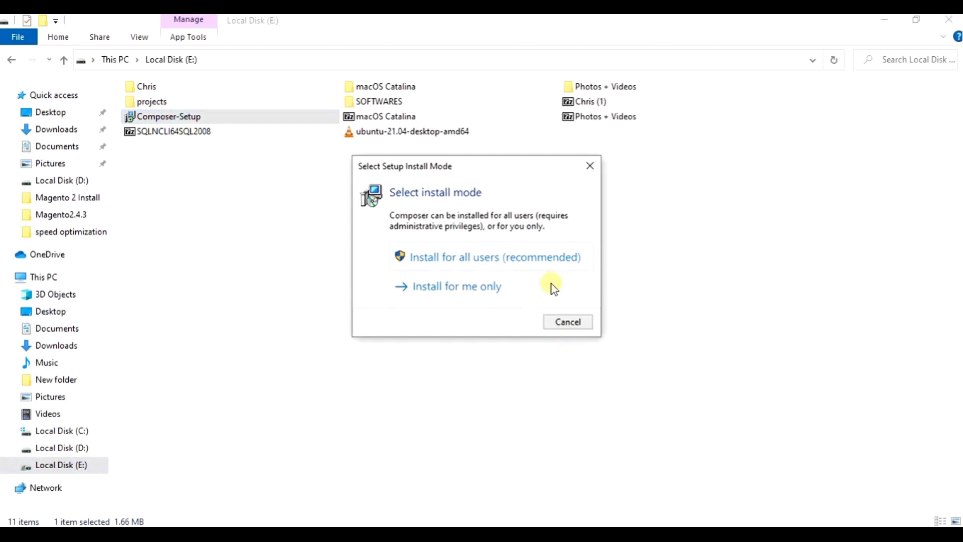
click(430, 259)
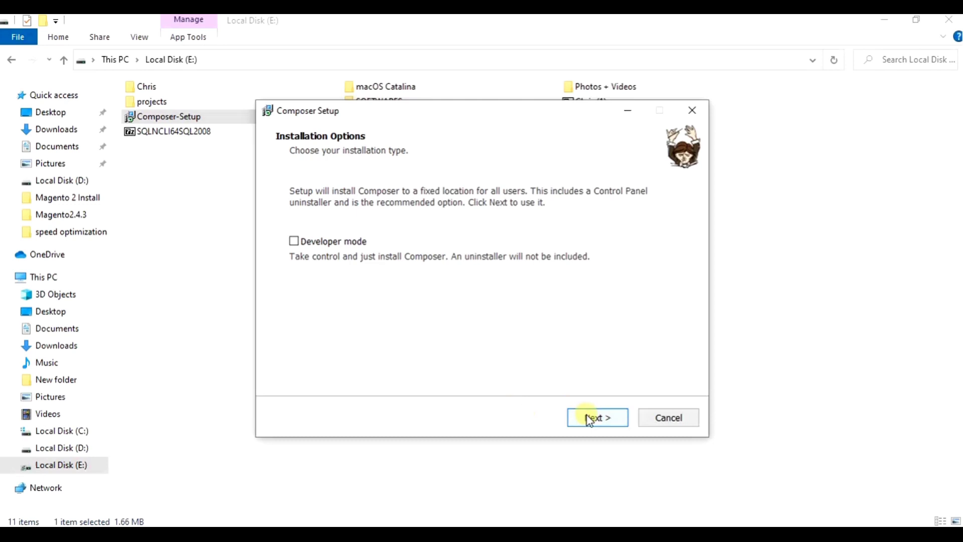
- Install Composer using C:\xampp\php\php.exe with no proxy, then finish setup
click(593, 418)
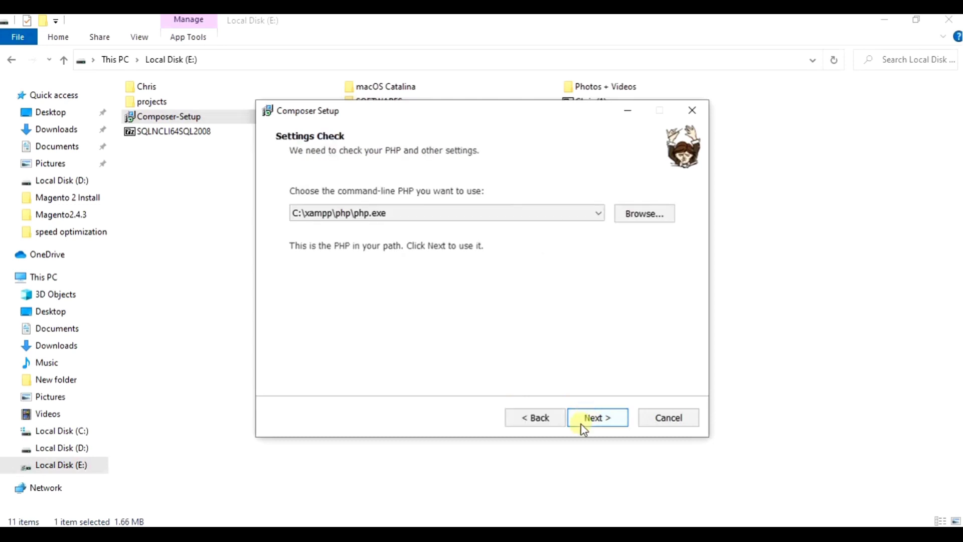
click(960, 535)
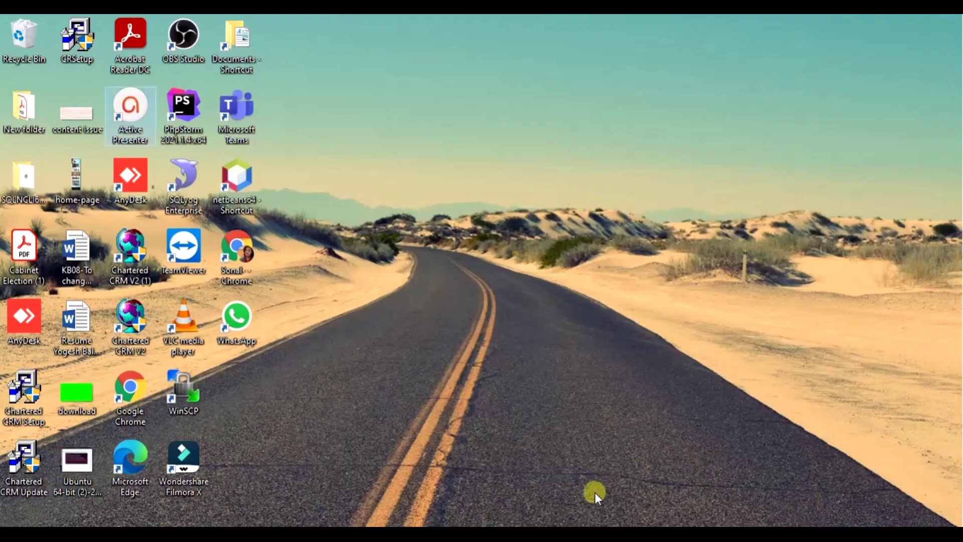
click(613, 534)
click(596, 418)
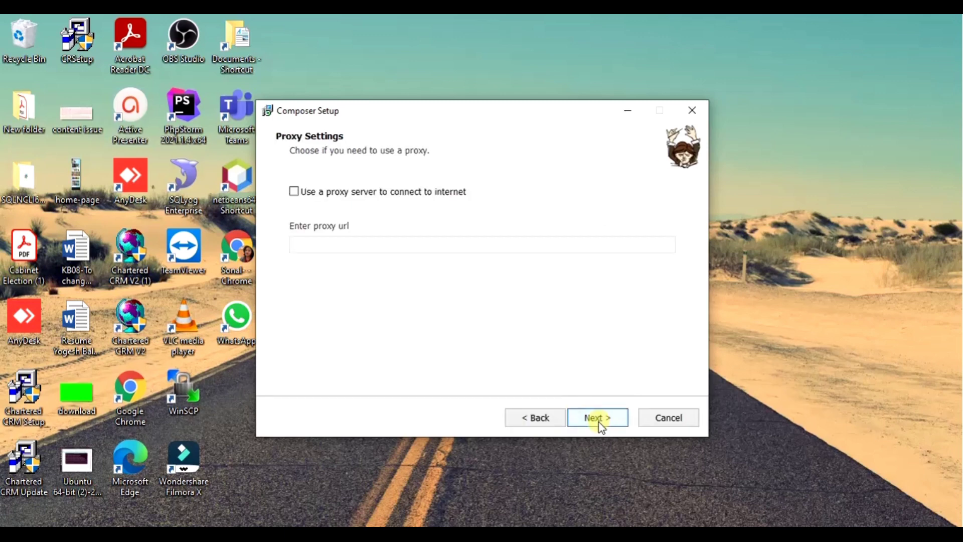
click(598, 420)
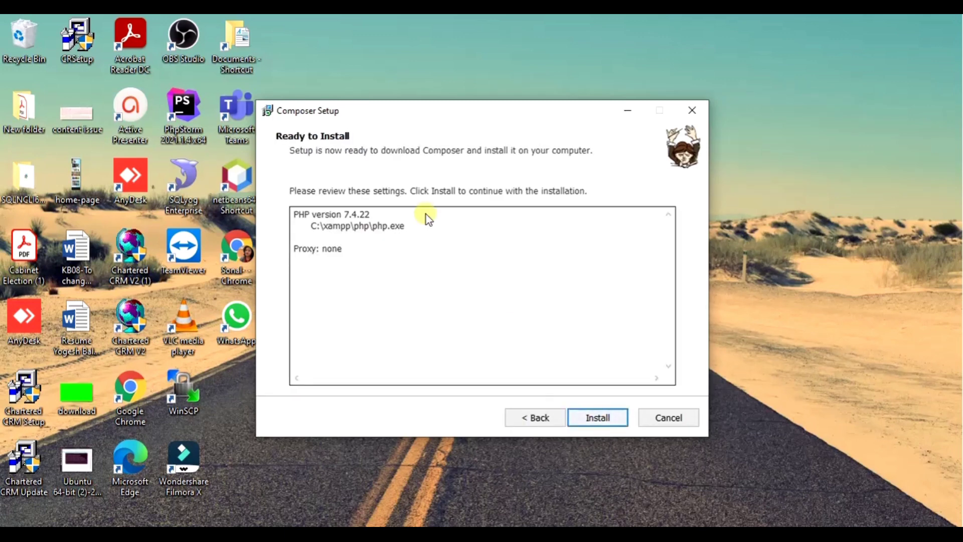
click(592, 418)
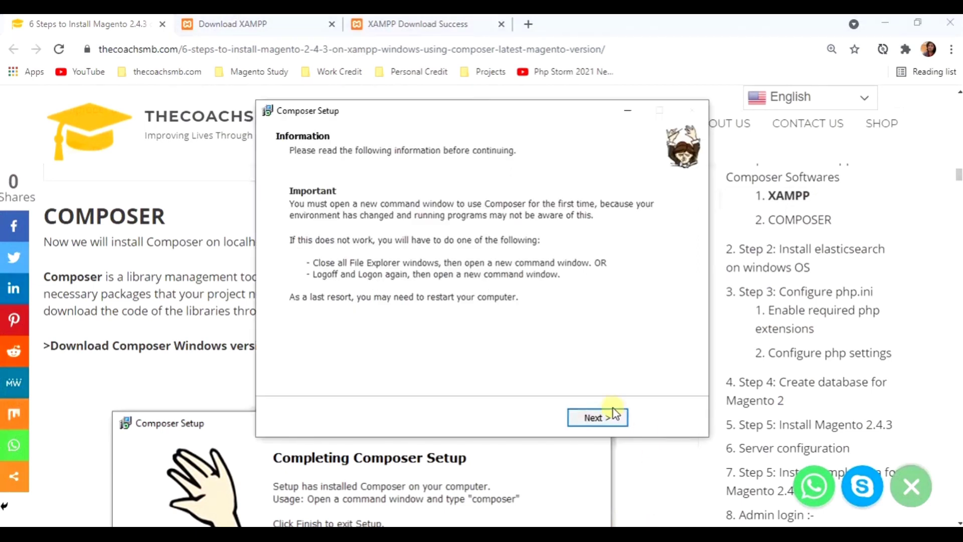
click(598, 418)
click(599, 418)
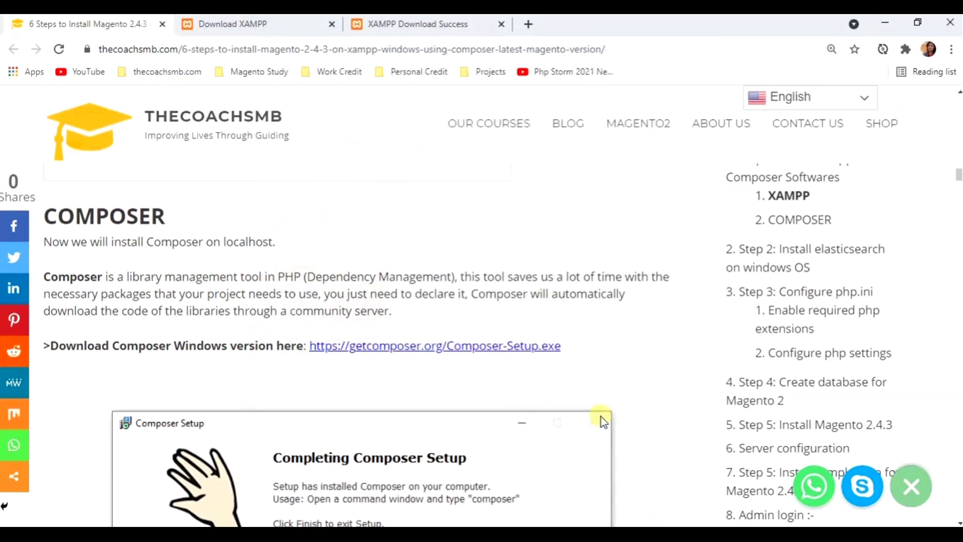
- Scroll to the tutorial's Composer verification paragraph, then bring up XAMPP Control Panel and Windows search
scroll(458, 356, down, 7)
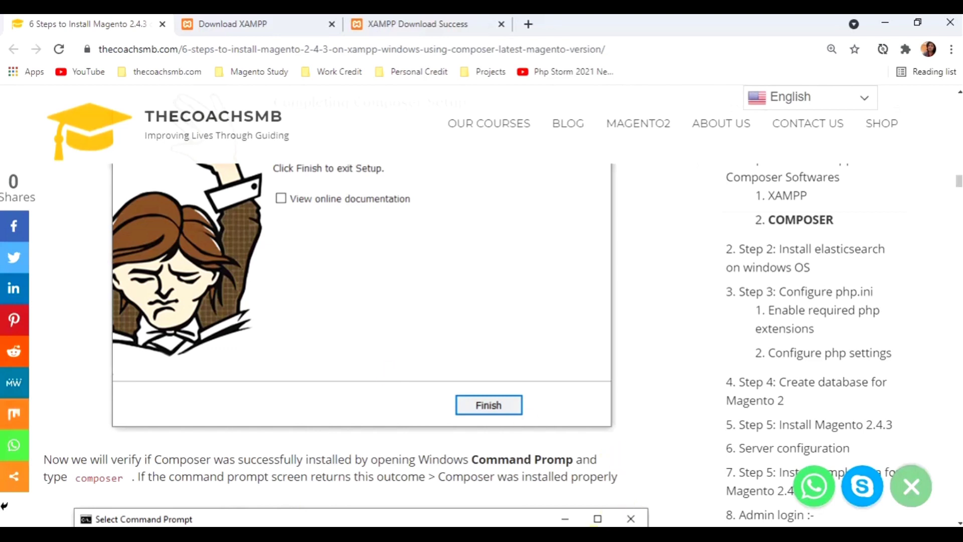
click(652, 534)
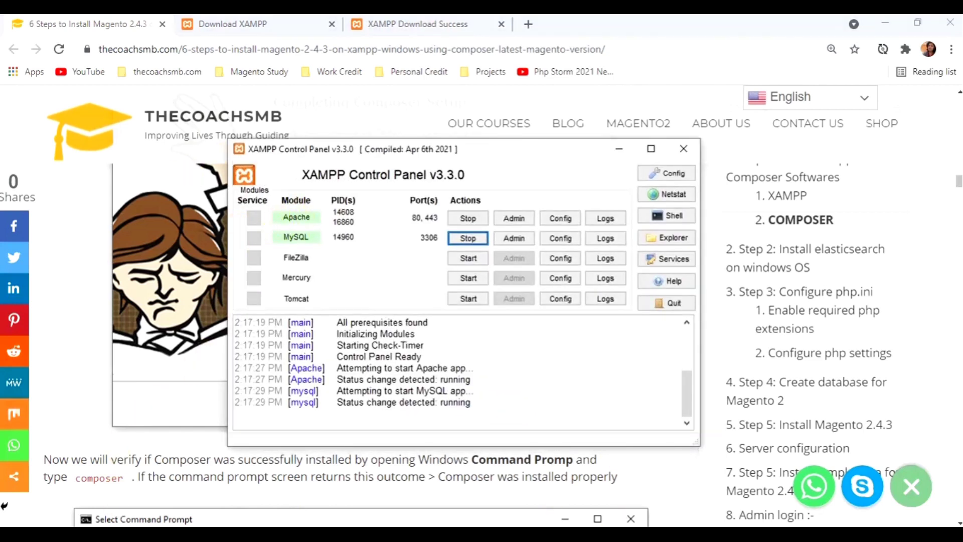
click(83, 534)
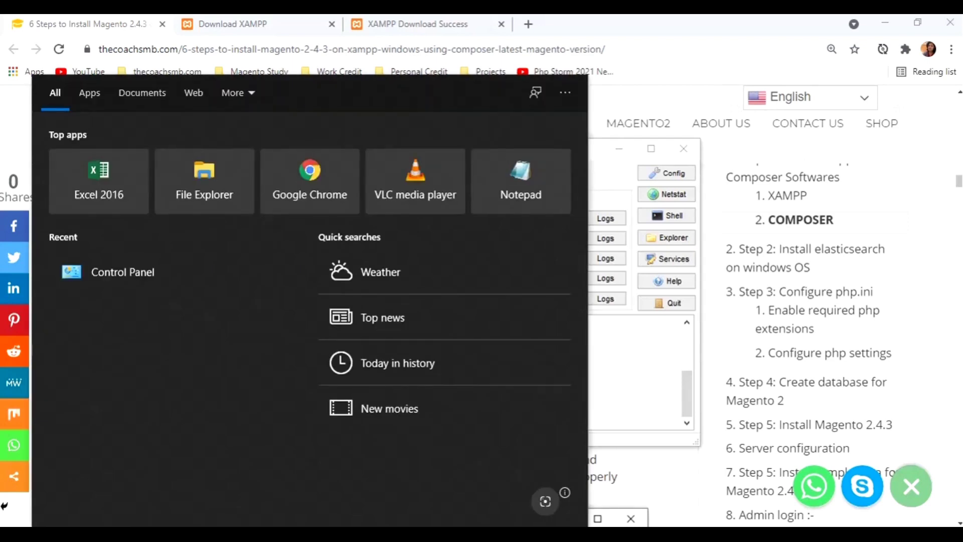
- Search Start for cmd and open Command Prompt
text(comp)
key(BackSpace)
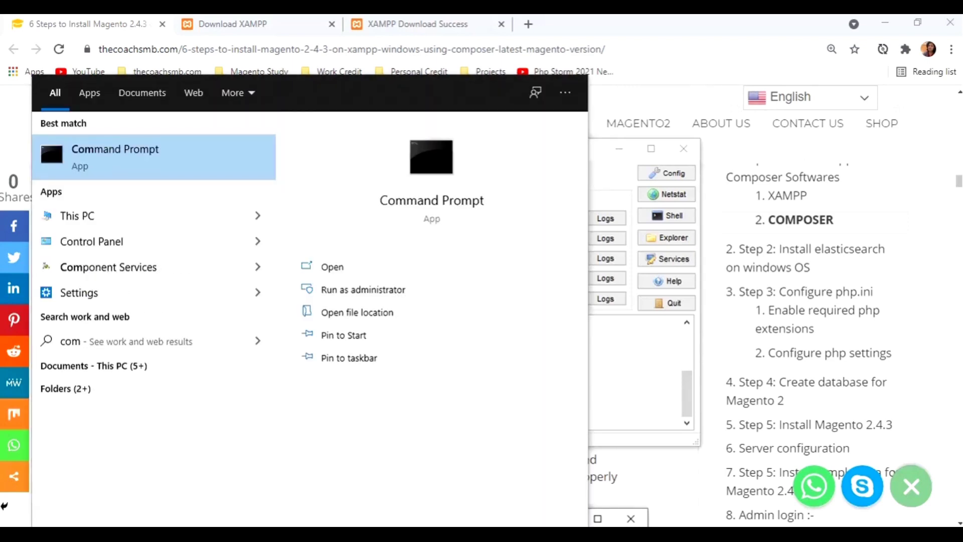
text(poser)
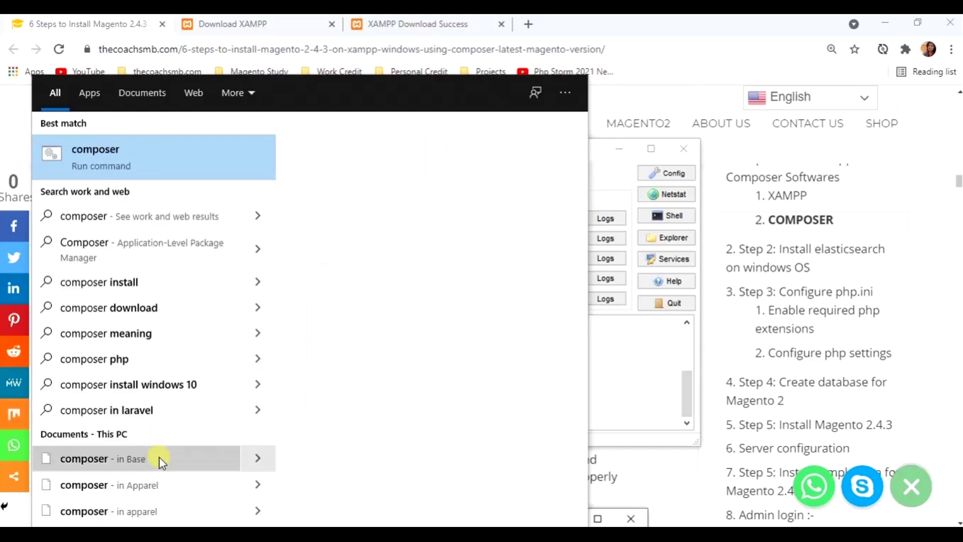
key(BackSpace)
key(BackSpace)
key(BackSpace)
key(BackSpace)
key(BackSpace)
key(BackSpace)
key(BackSpace)
key(BackSpace)
text(c)
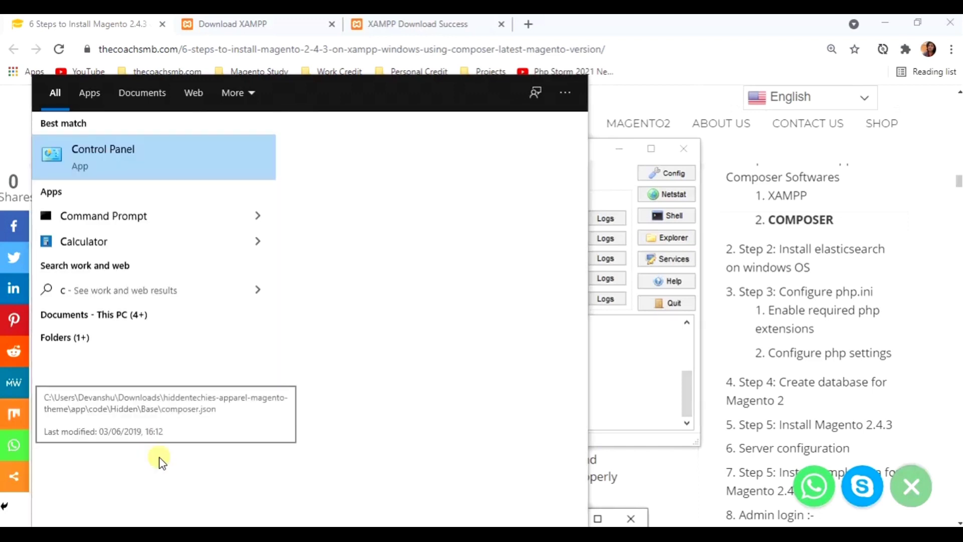
text(md)
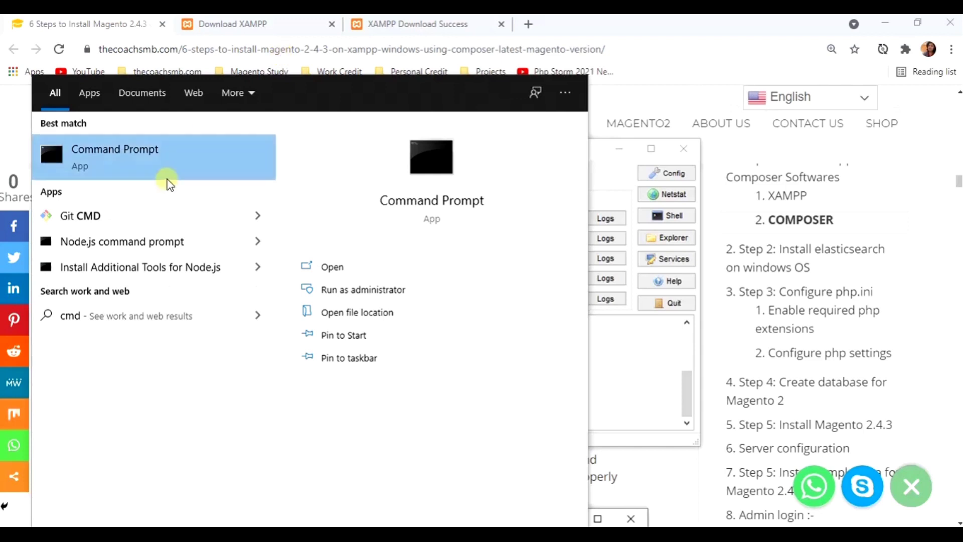
click(174, 165)
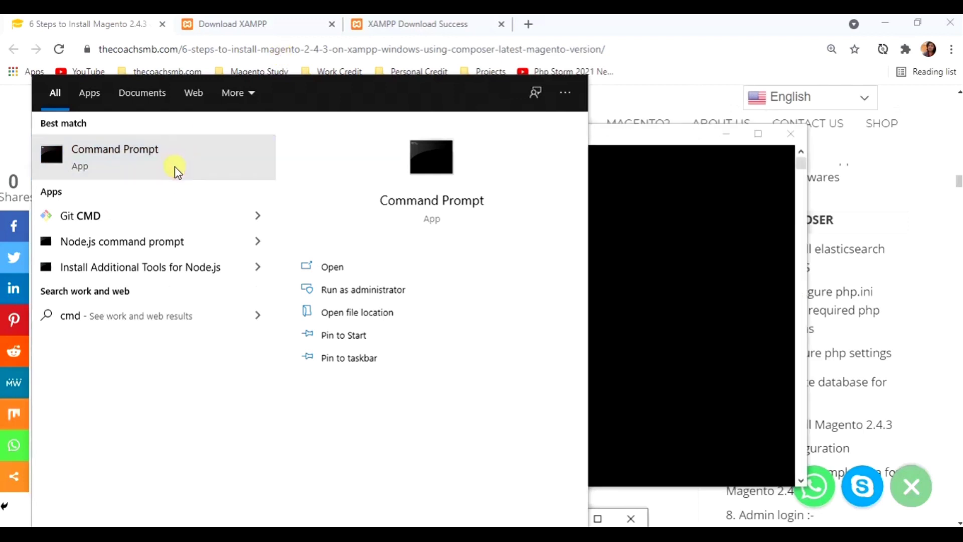
- Run composer to confirm version 2.1.5 is installed and review its command list
click(621, 194)
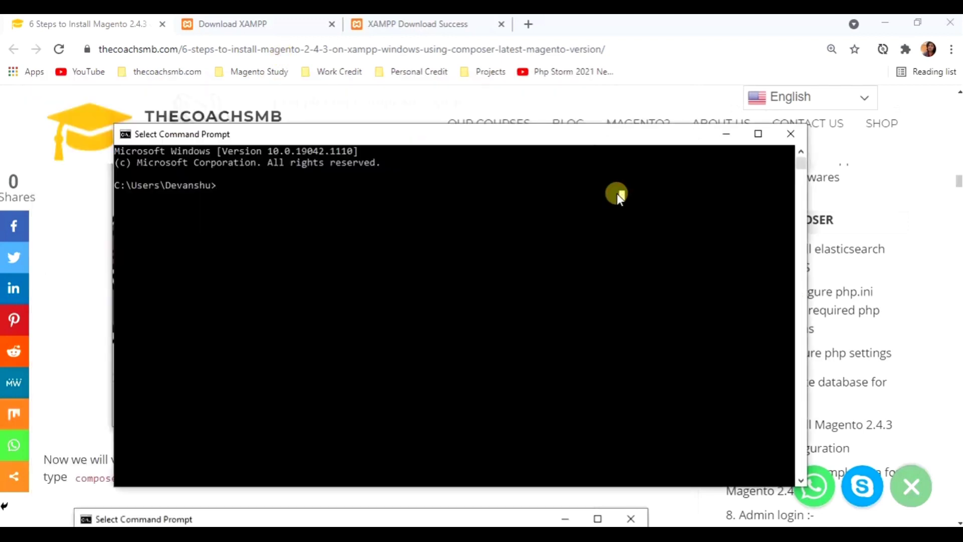
text(composer)
key(Return)
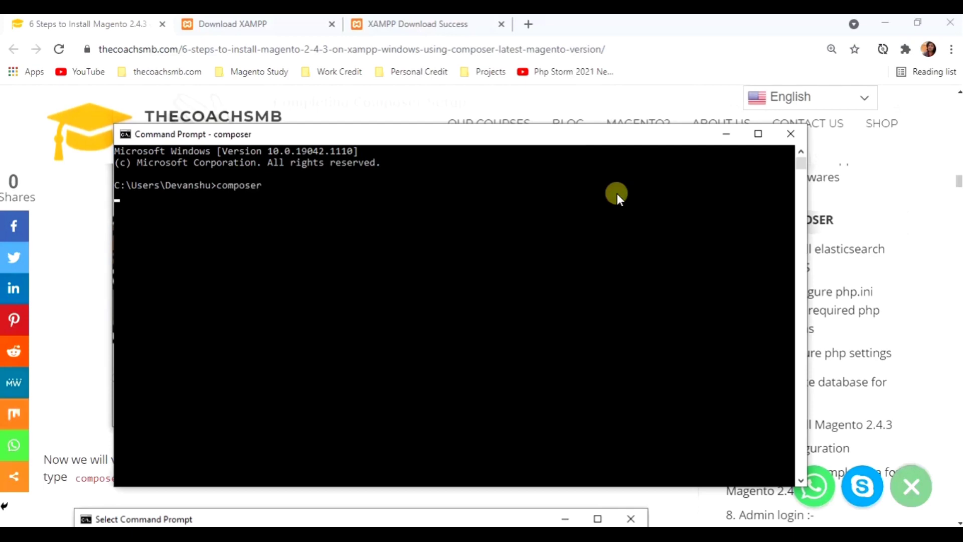
scroll(514, 309, up, 10)
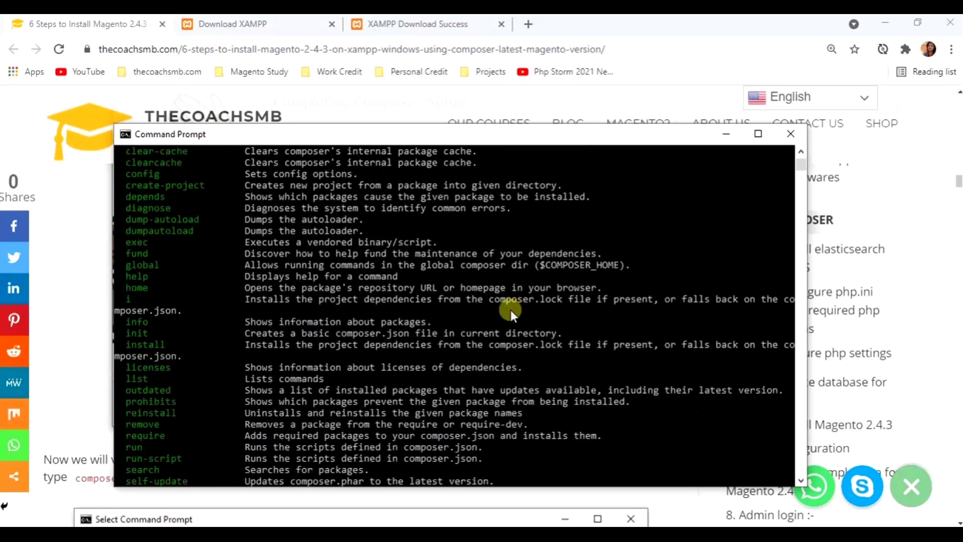
scroll(502, 306, up, 3)
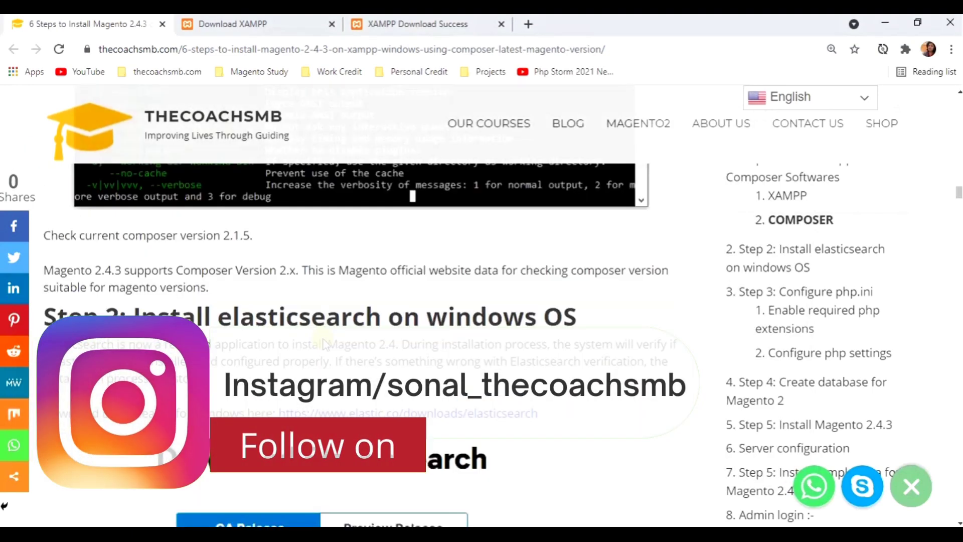
- Open the elastic.co Elasticsearch download link and close both XAMPP download tabs
scroll(326, 344, down, 1)
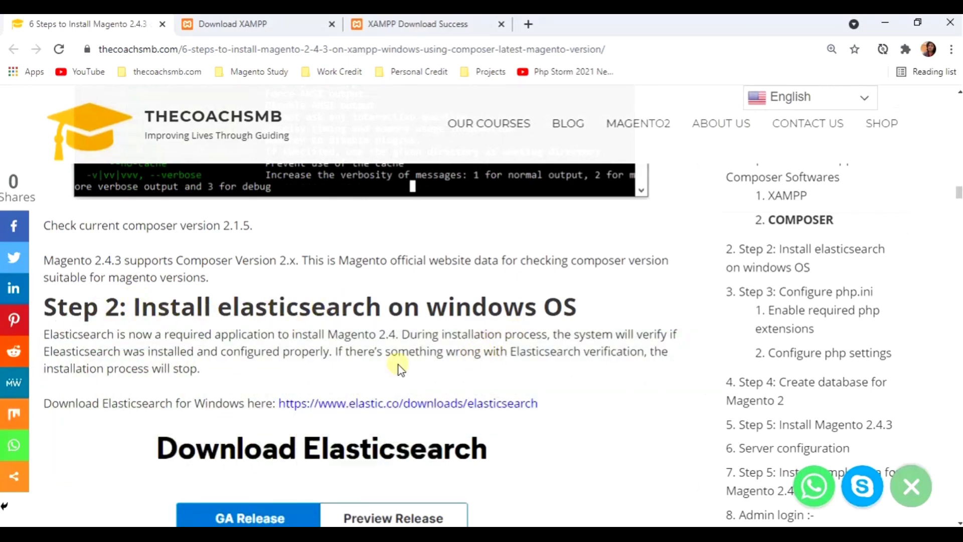
scroll(287, 374, down, 2)
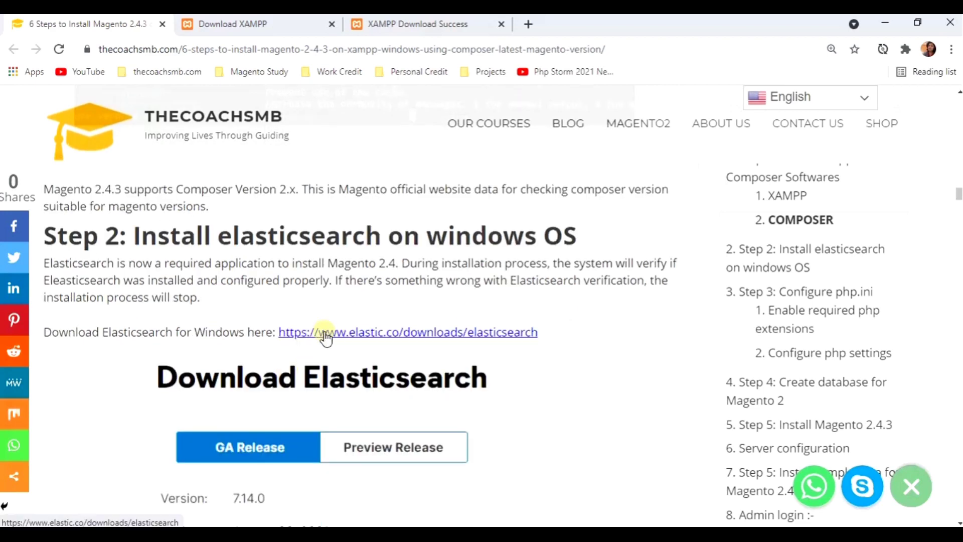
click(348, 333)
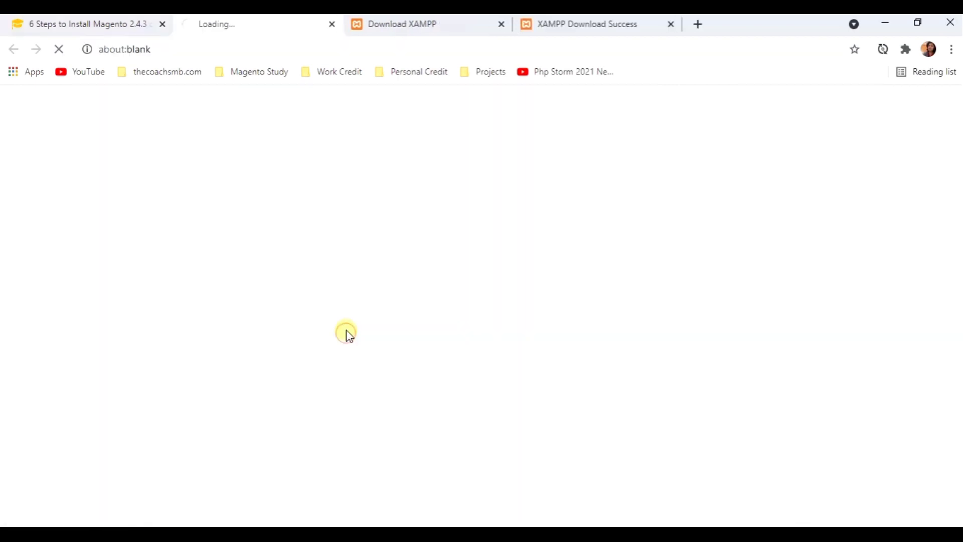
middle_click(420, 29)
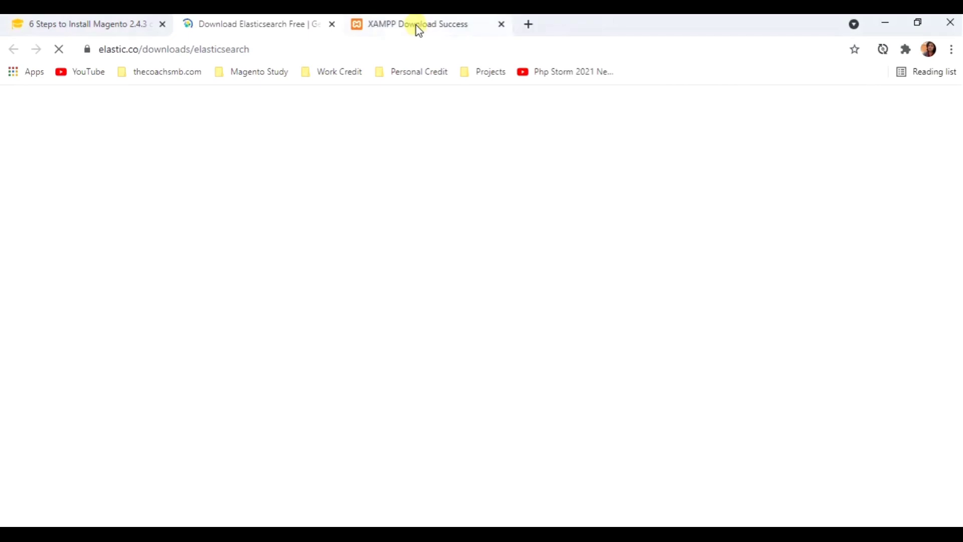
middle_click(420, 28)
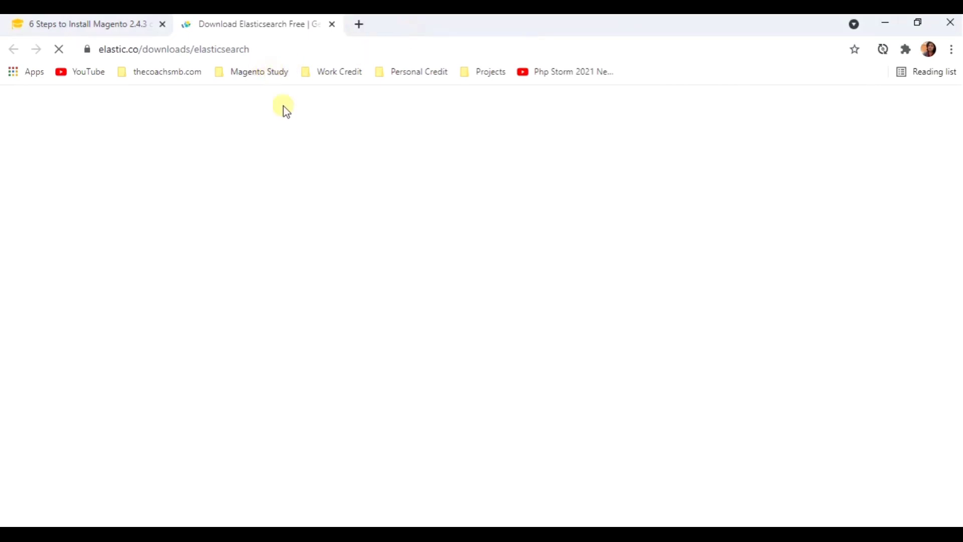
- Start the Elasticsearch 7.14.0 Windows download, cancel the save, and bring up Local Disk (E:)
click(112, 22)
scroll(240, 181, down, 4)
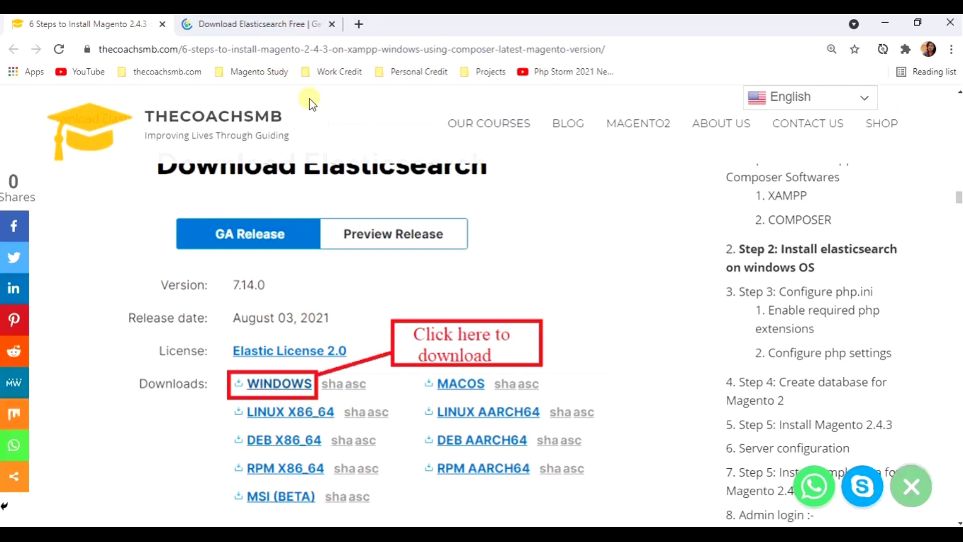
click(283, 24)
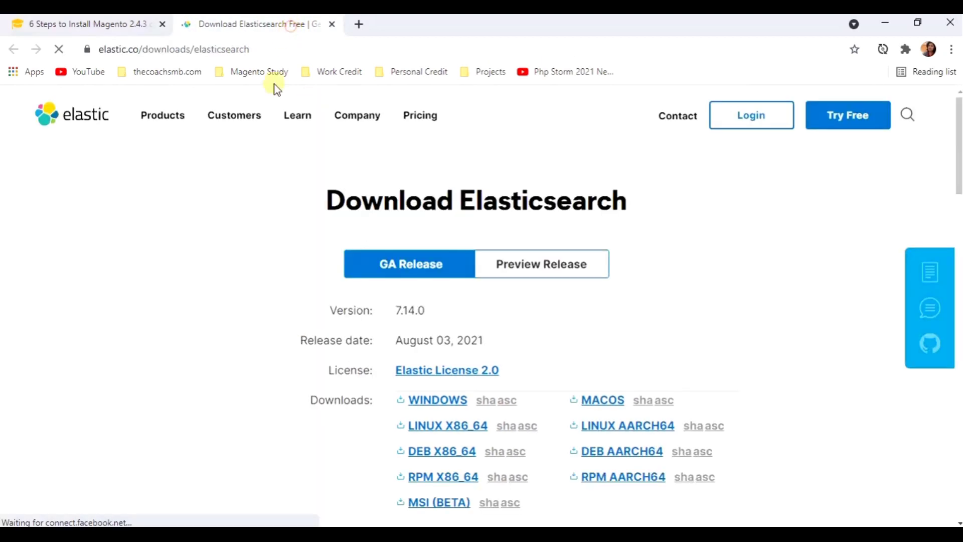
click(437, 401)
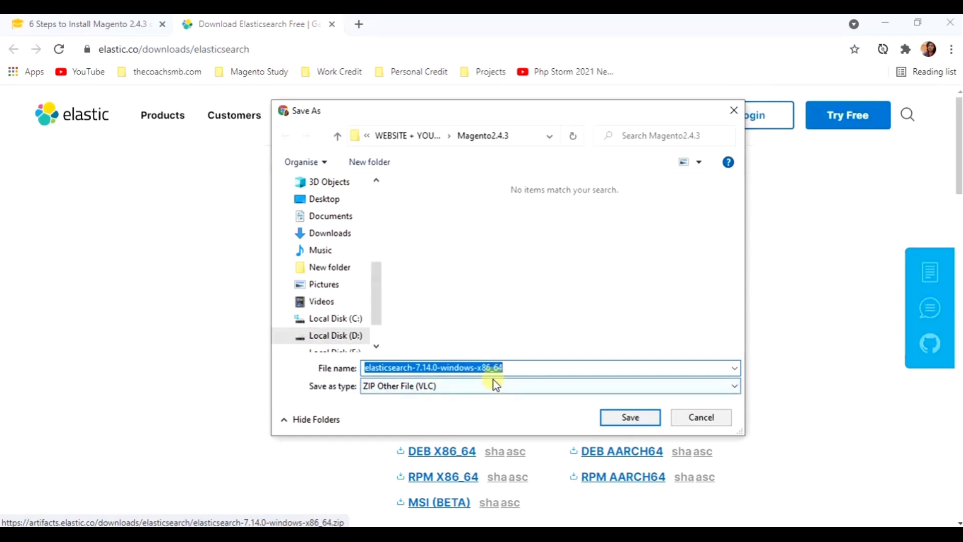
click(701, 417)
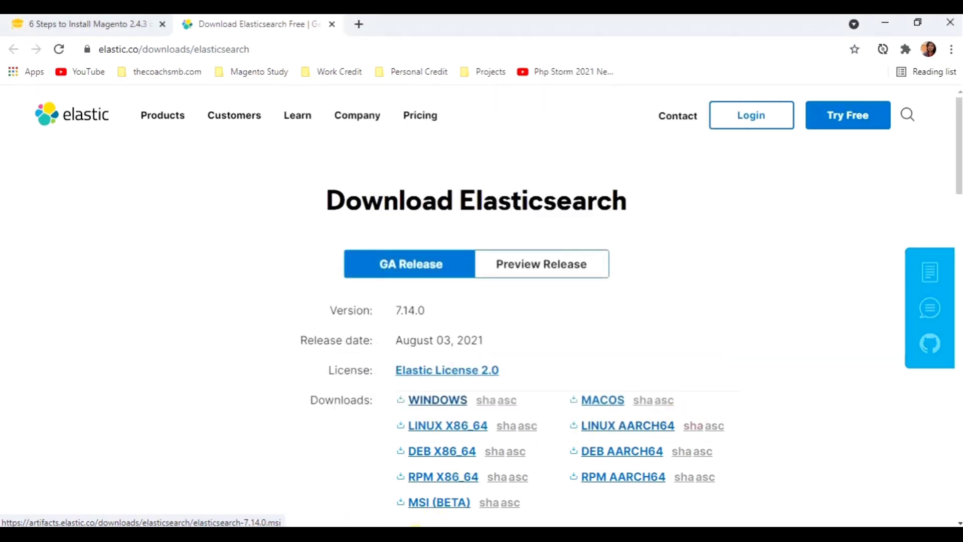
mouse_move(433, 535)
click(407, 521)
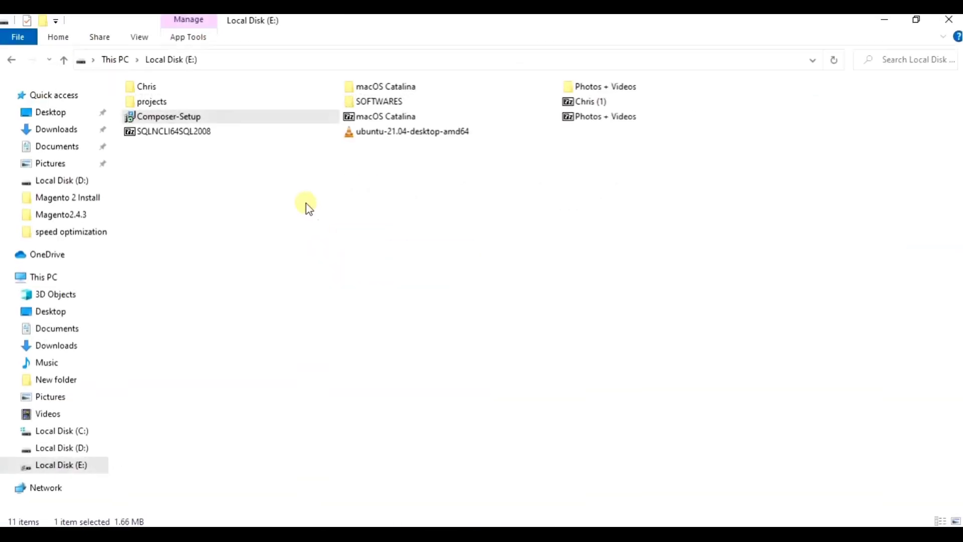
- Go to E:\SOFTWARES\elasticsearch and confirm the 7.14.0 version on the download page
double_click(374, 101)
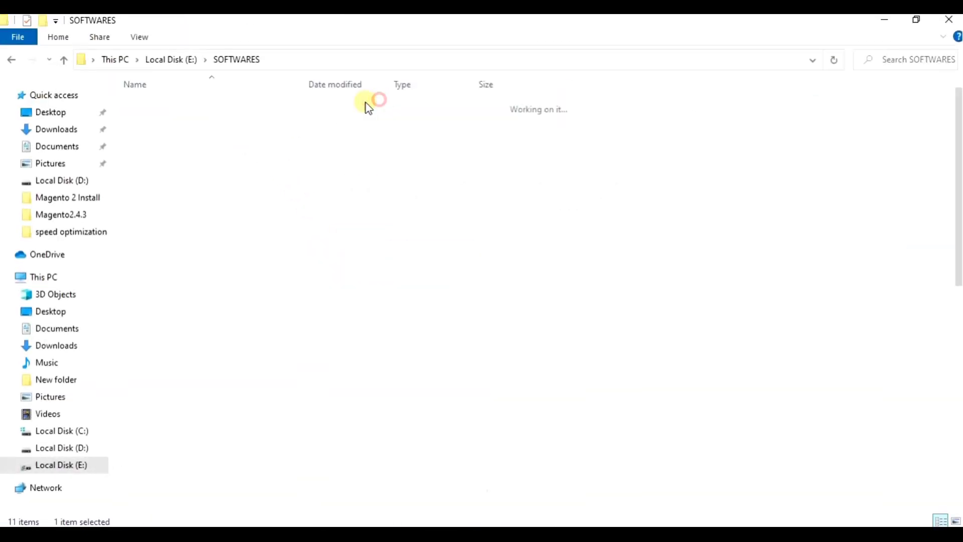
double_click(161, 126)
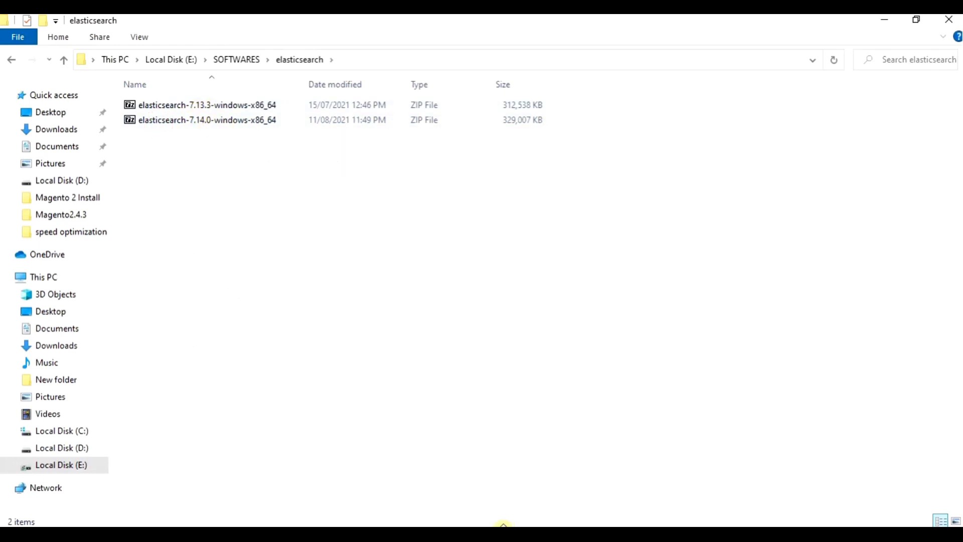
click(502, 524)
drag(383, 314, 428, 321)
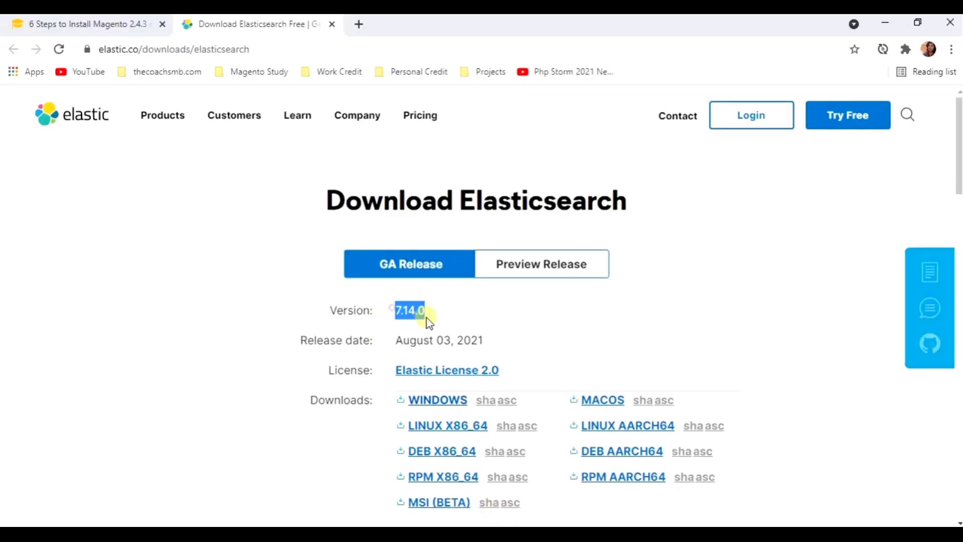
click(466, 316)
key(alt+Tab)
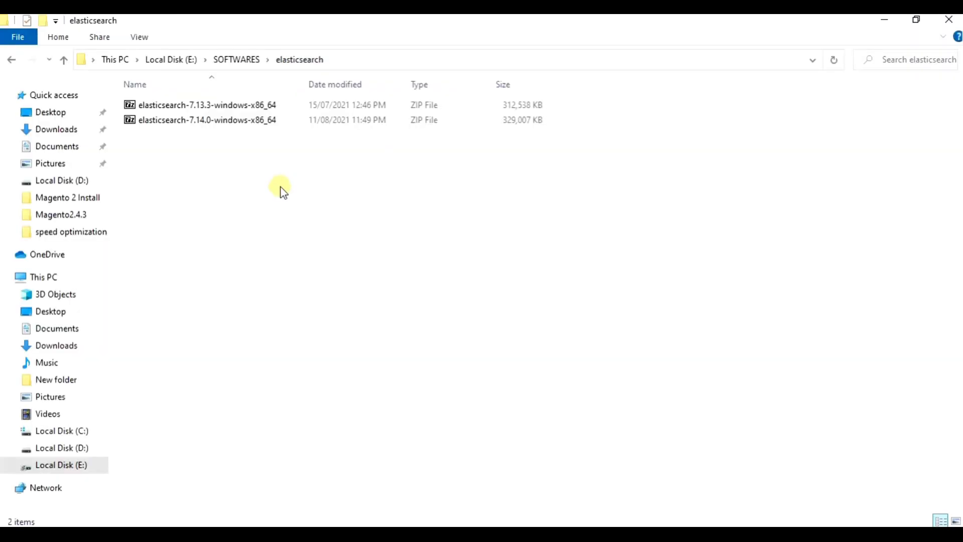
- Open 7-Zip's Extract files dialog for elasticsearch-7.14.0-windows-x86_64.zip and list recent destinations
click(207, 121)
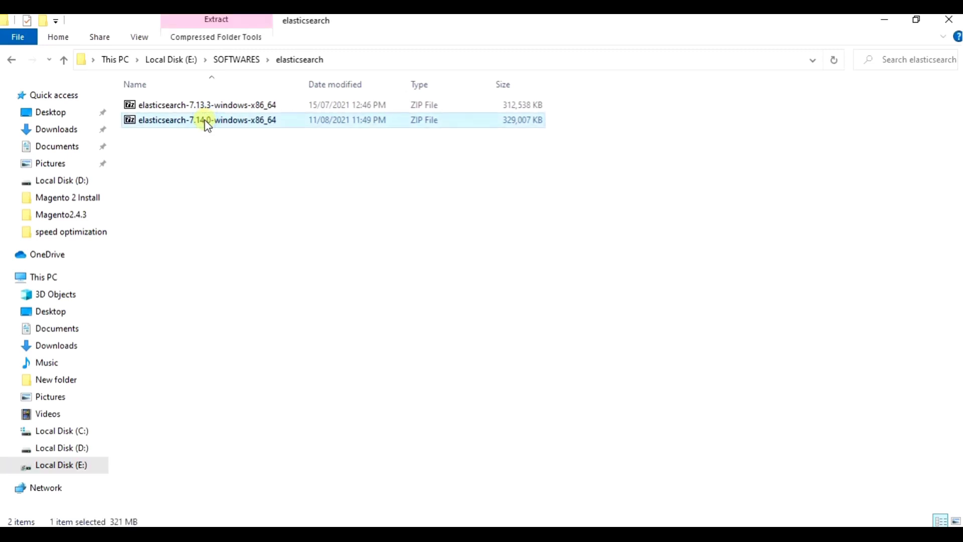
right_click(208, 126)
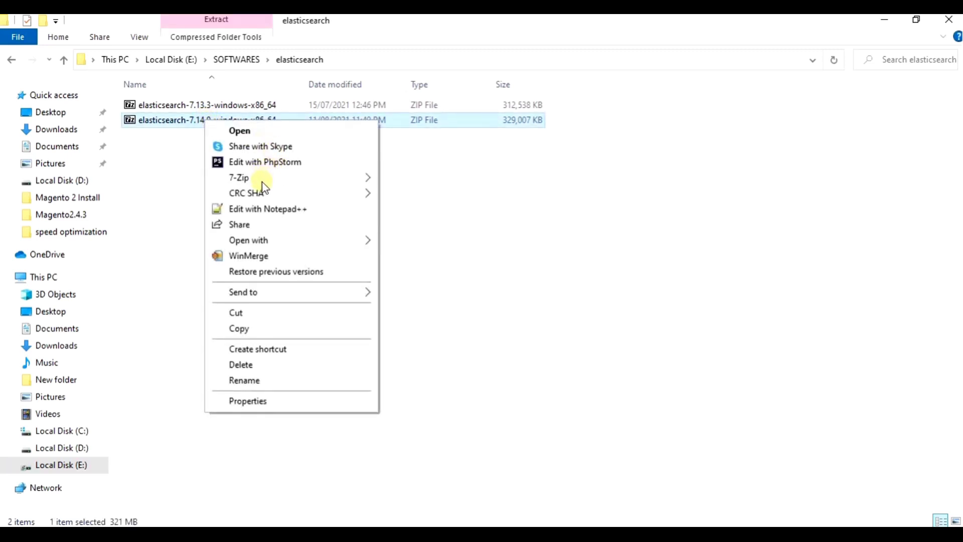
mouse_move(264, 180)
click(444, 211)
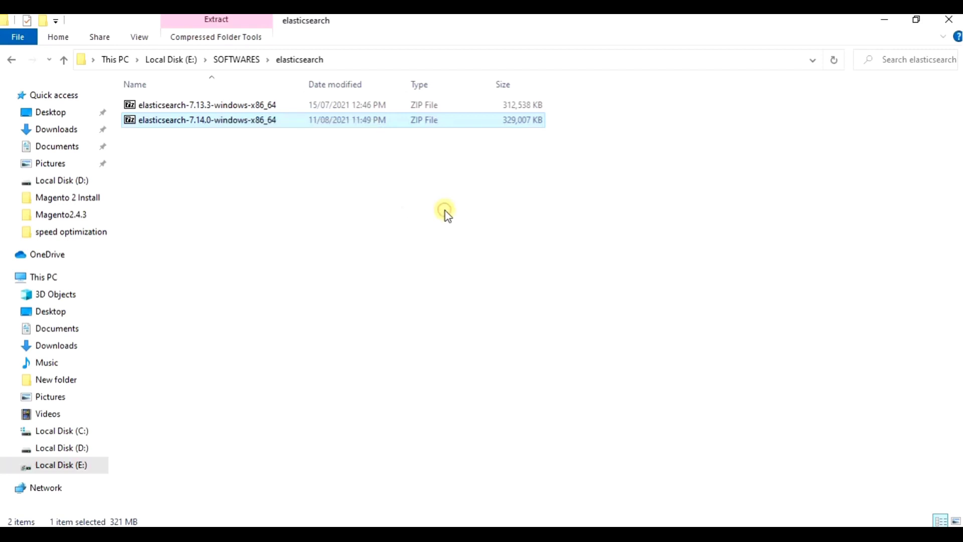
click(621, 204)
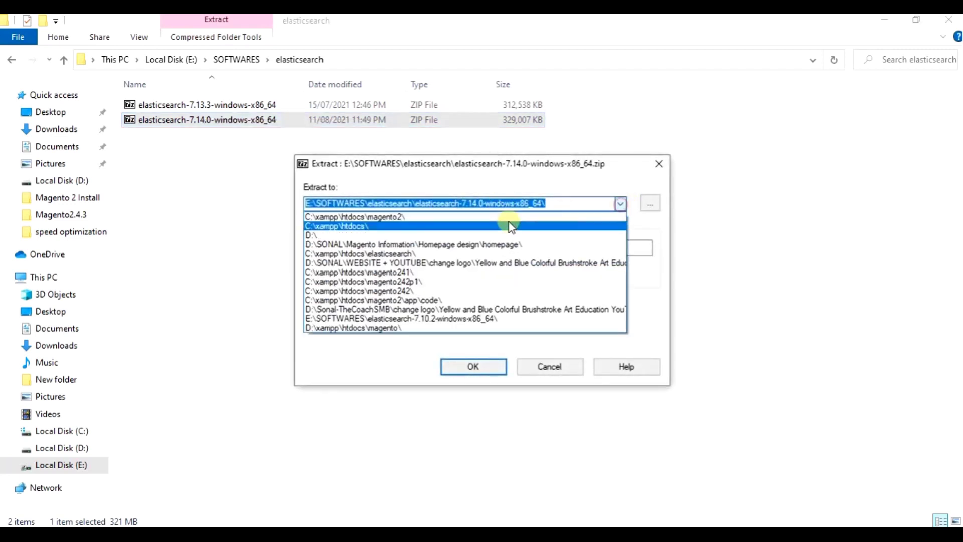
- Extract the Elasticsearch archive to C:\xampp\htdocs\ from the Extract dialog
click(462, 228)
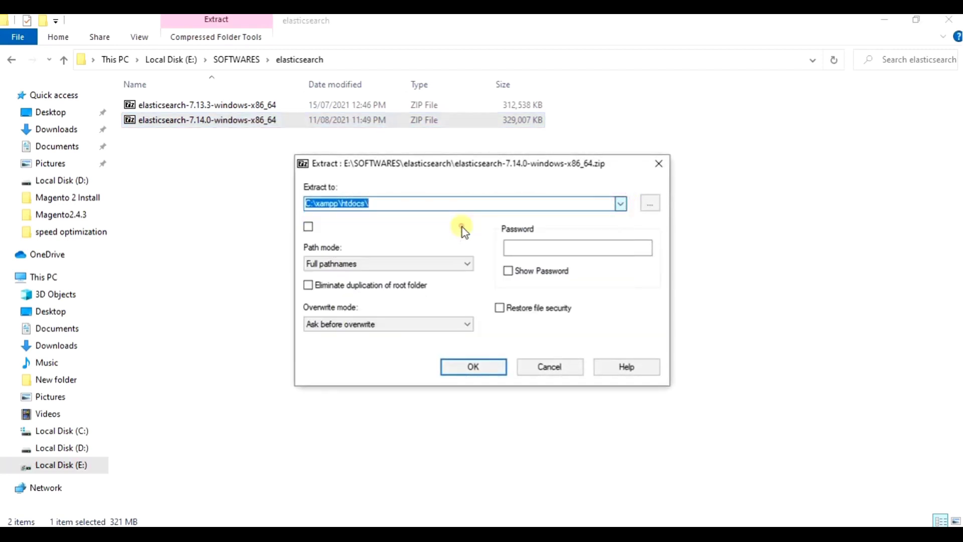
click(378, 202)
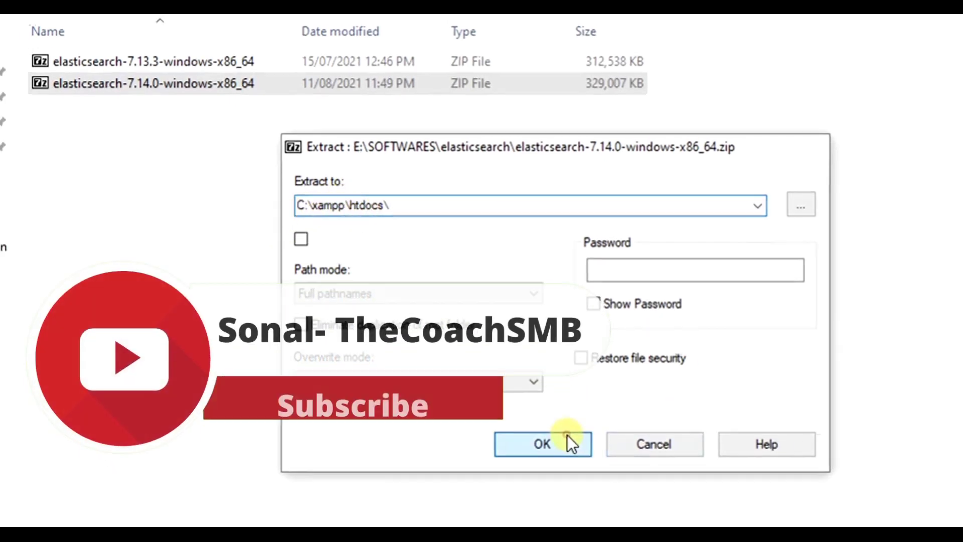
click(569, 436)
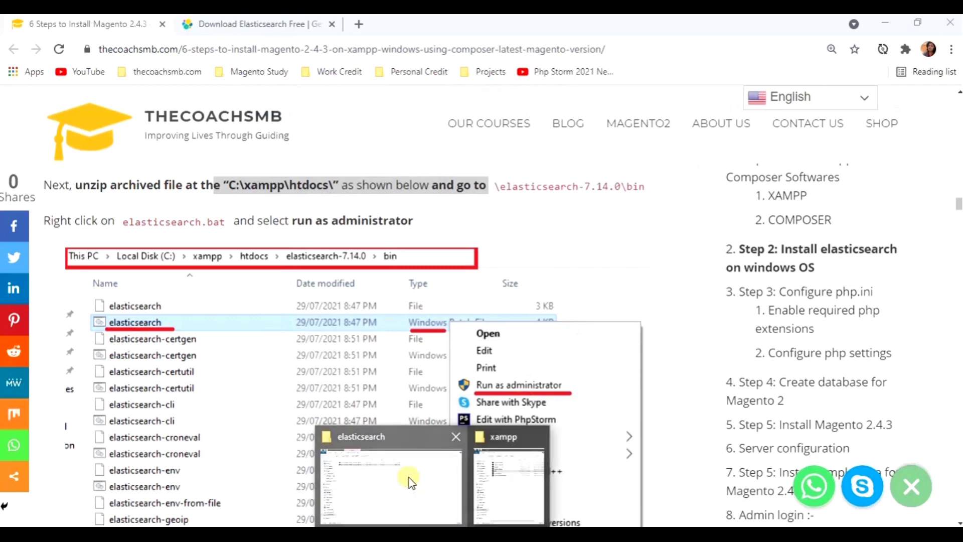
- In File Explorer, browse to Local Disk (C:) and select the xampp folder
click(409, 478)
click(70, 432)
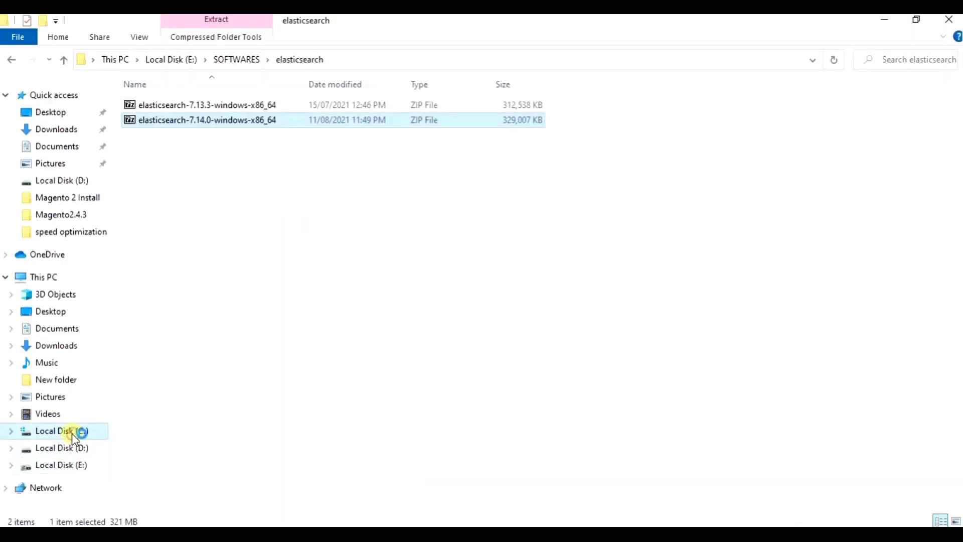
click(147, 242)
- Navigate to C:\xampp\htdocs\elasticsearch-7.14.0\bin
double_click(147, 242)
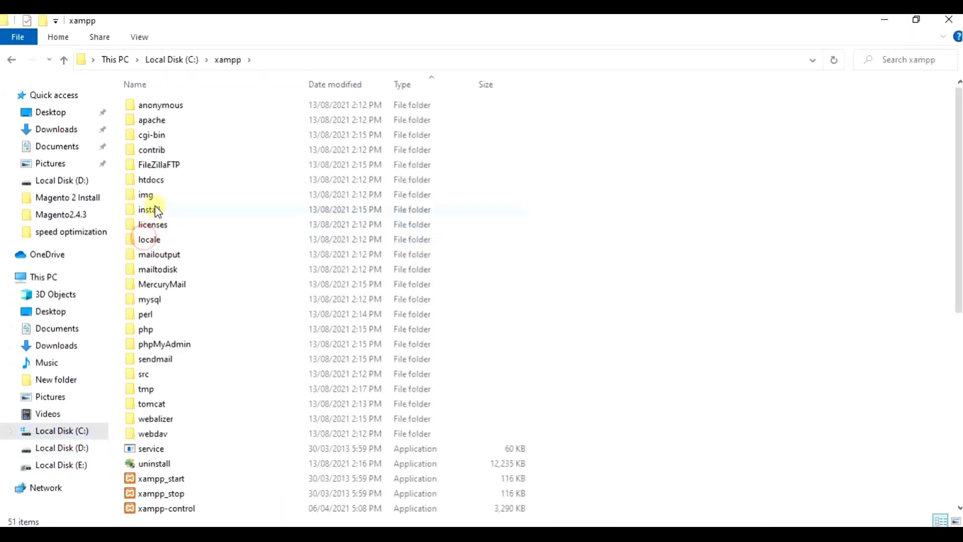
double_click(163, 180)
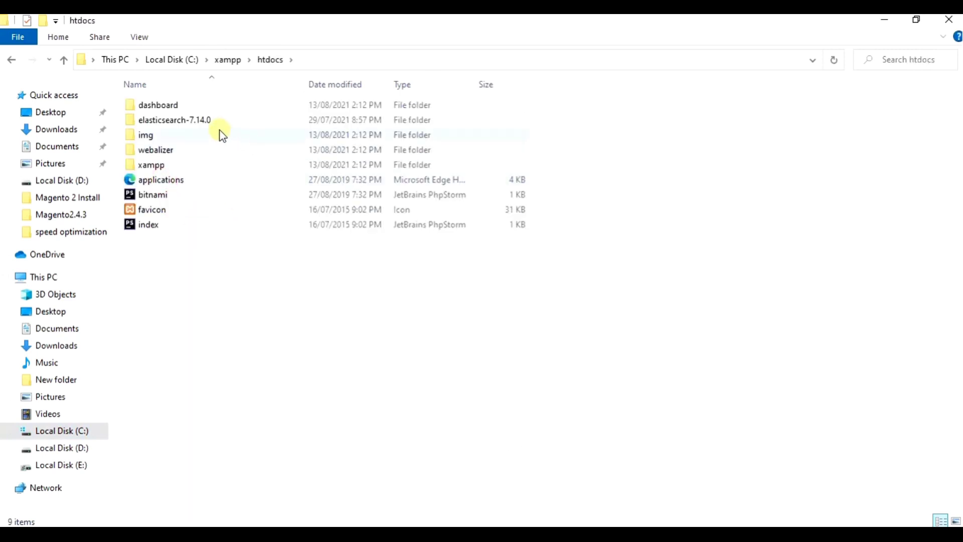
double_click(181, 124)
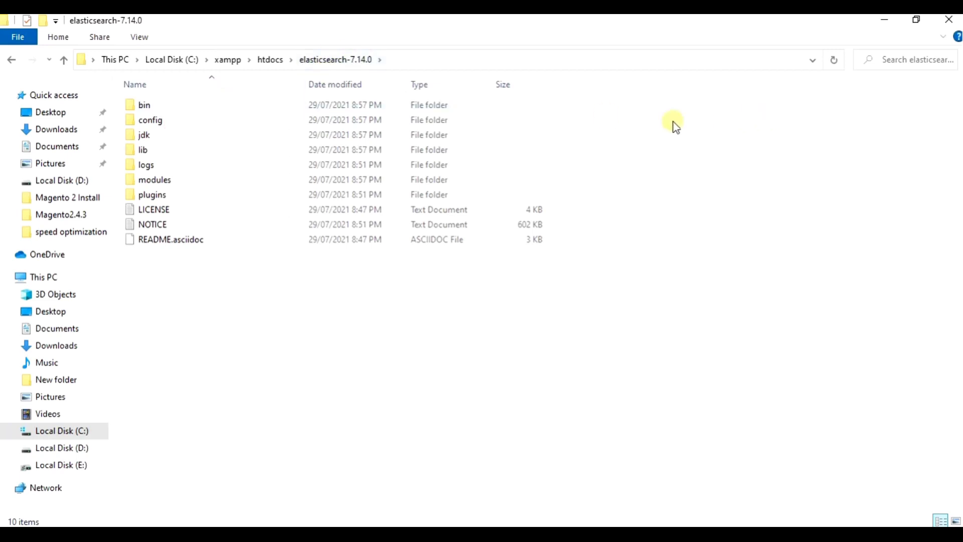
double_click(147, 105)
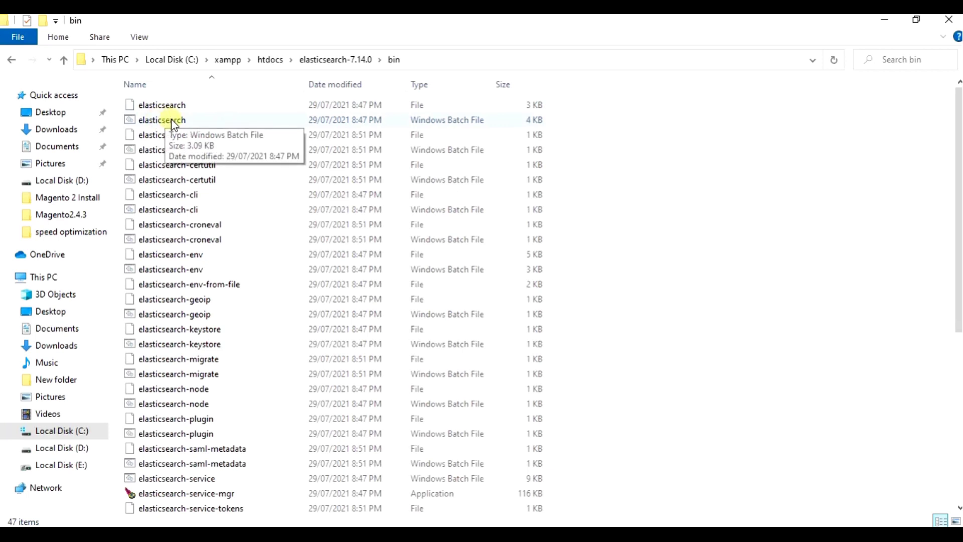
- Run elasticsearch.bat as administrator
right_click(504, 116)
click(473, 122)
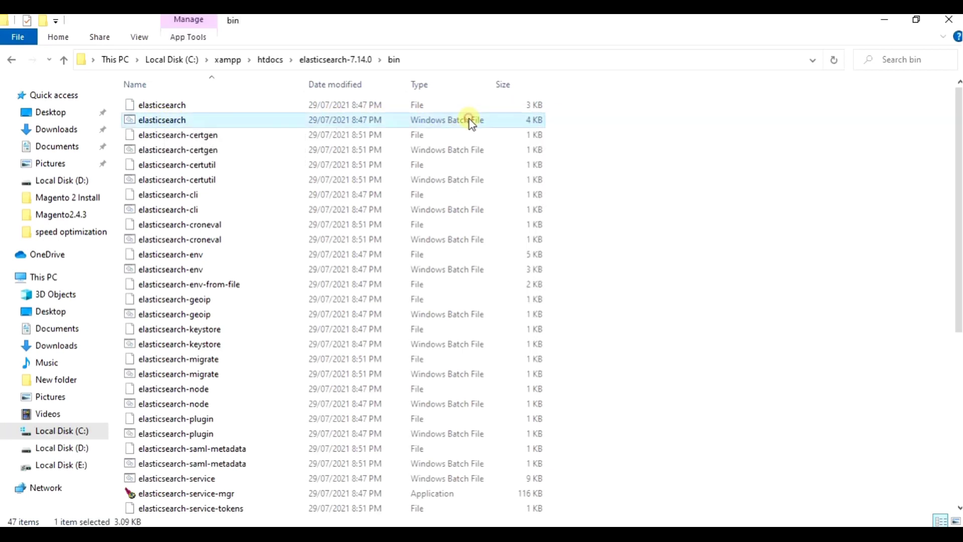
right_click(467, 120)
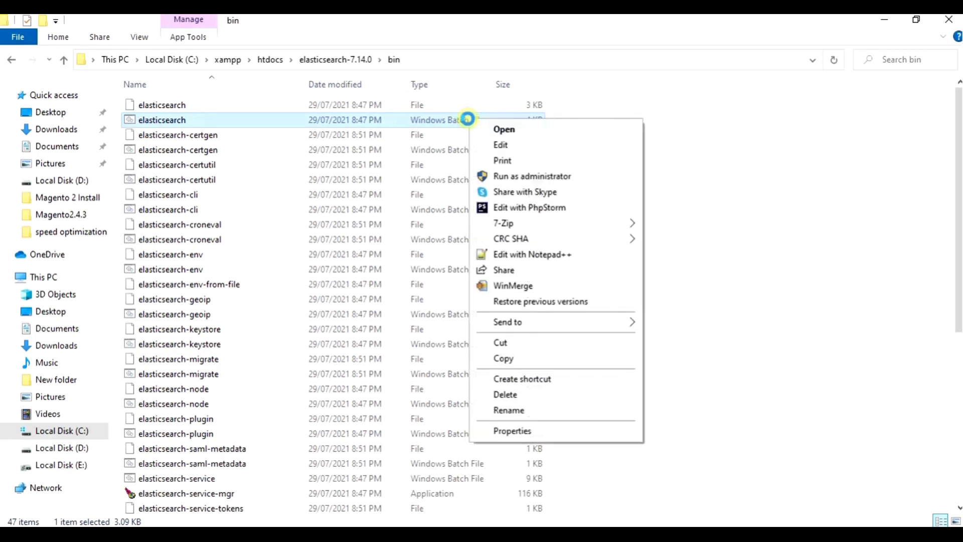
click(548, 177)
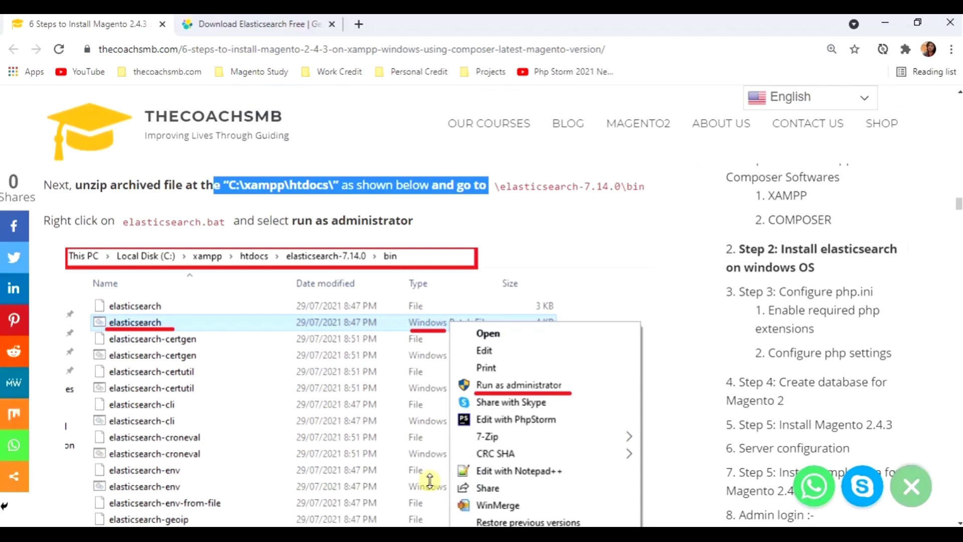
- Bring the Elasticsearch cmd.exe console forward to view its log, then return to the tutorial's localhost:9200 check
scroll(393, 428, down, 10)
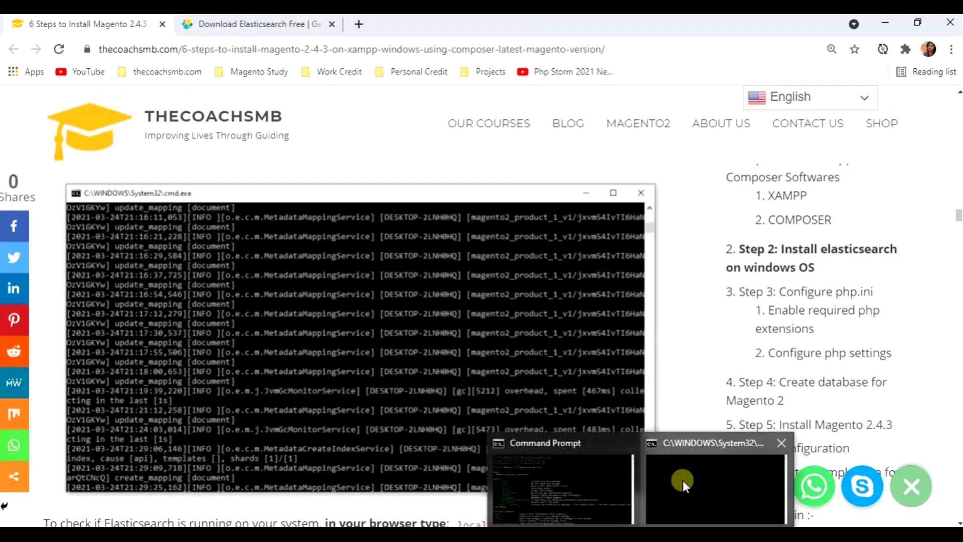
click(682, 481)
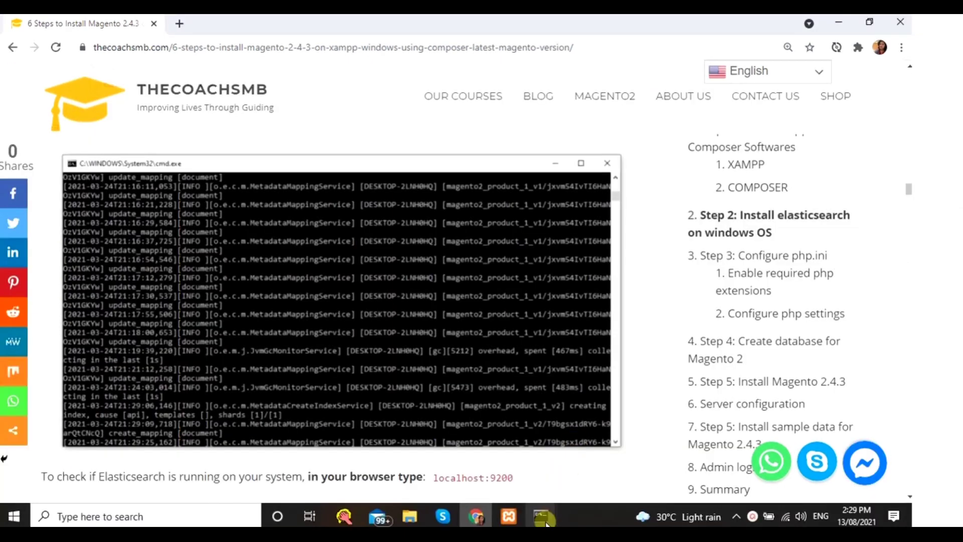
mouse_move(541, 516)
click(572, 486)
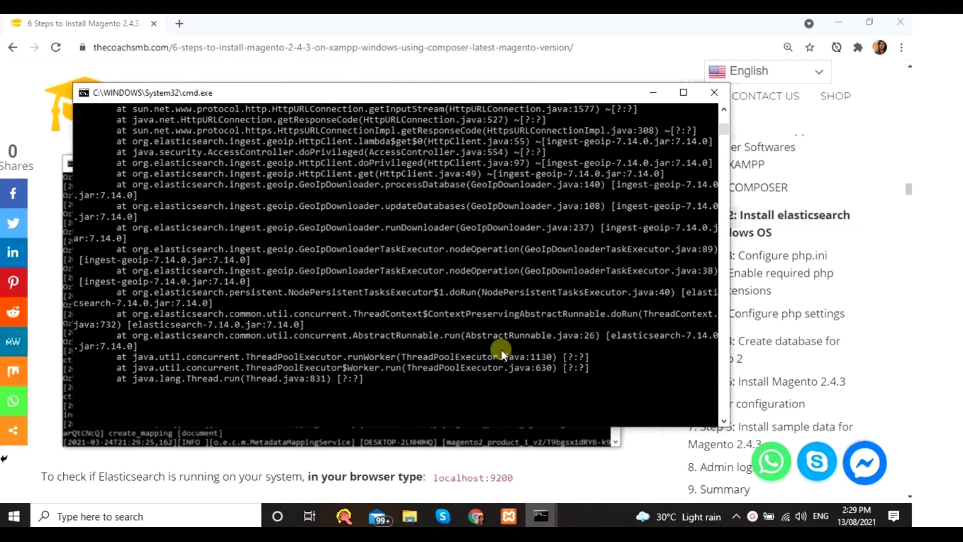
scroll(501, 350, up, 5)
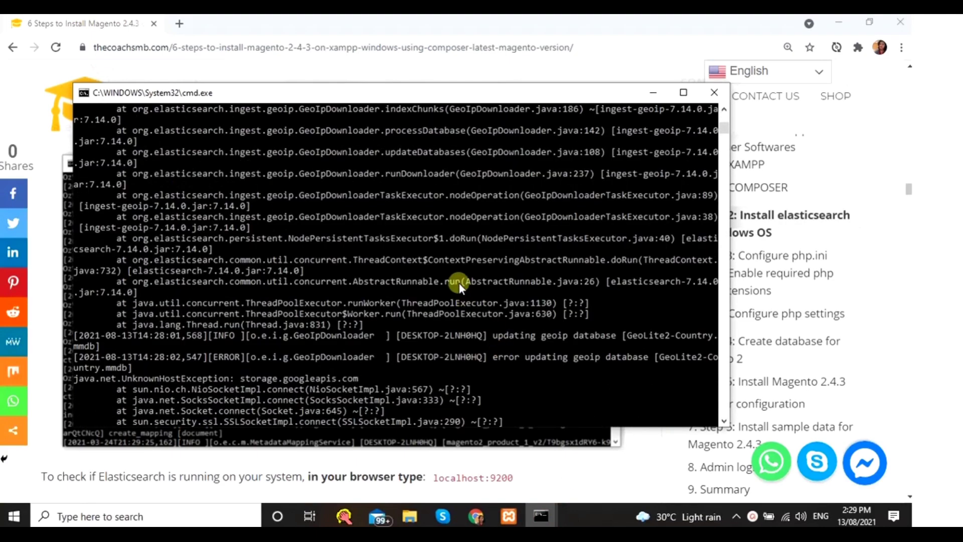
click(598, 464)
scroll(592, 459, down, 1)
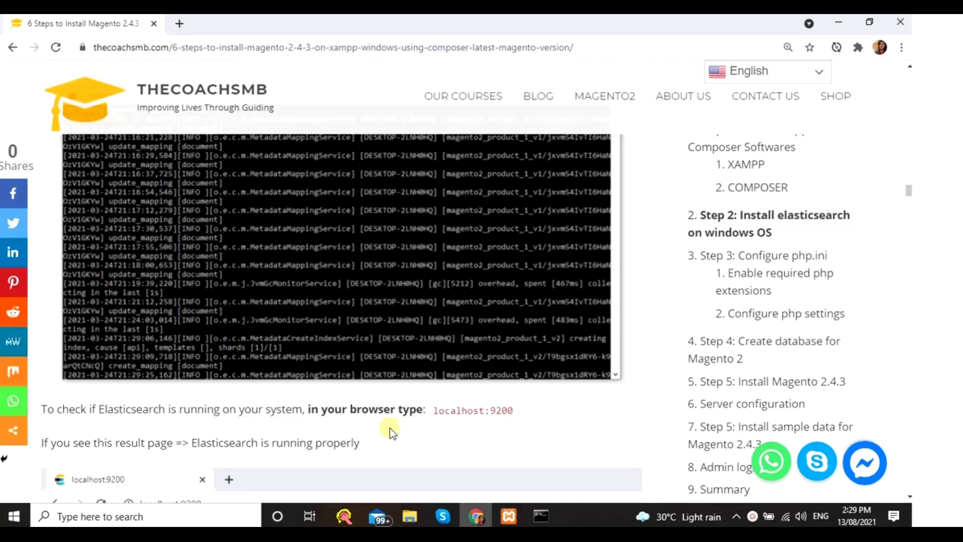
- Load localhost:9200 in a new tab, confirm the response shows version 7.14.0, and return to the tutorial
drag(432, 410, 508, 411)
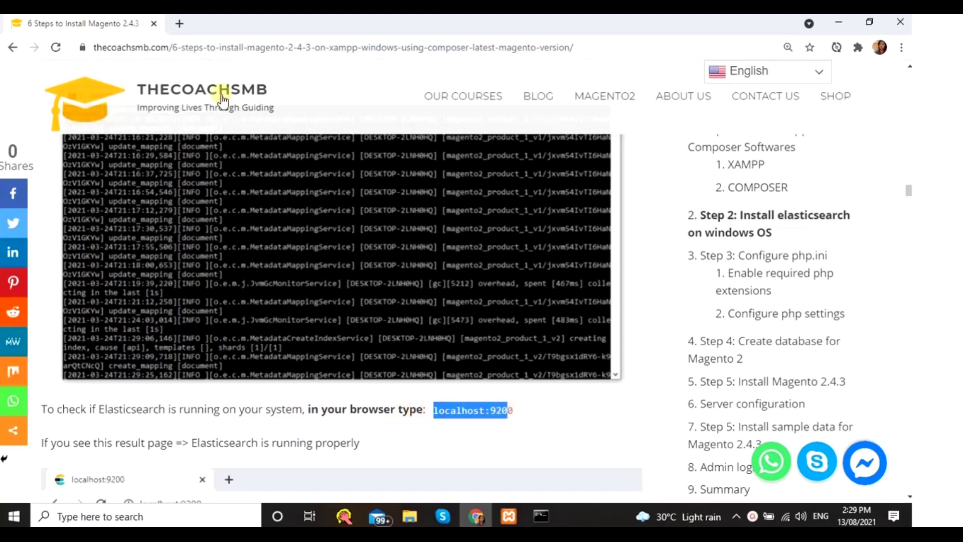
click(181, 23)
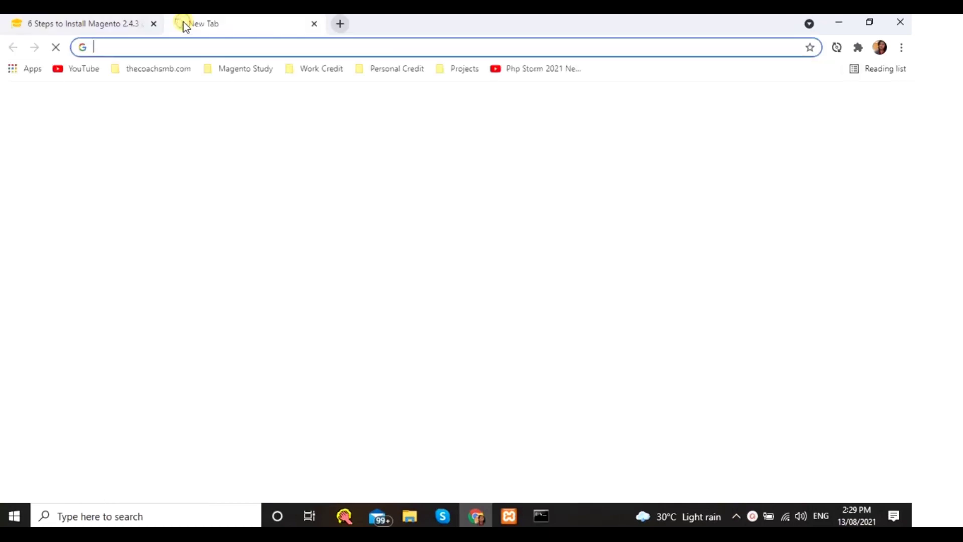
text(lo)
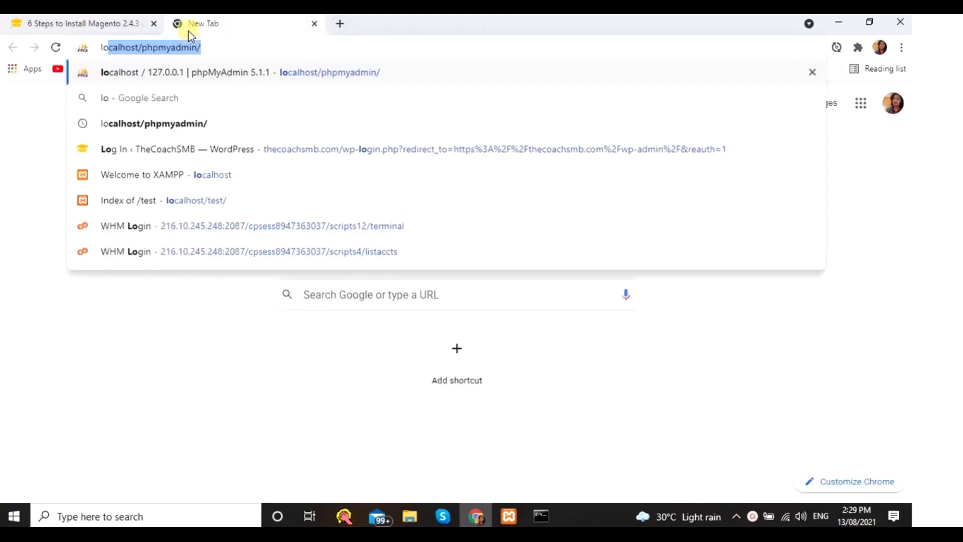
text(ca)
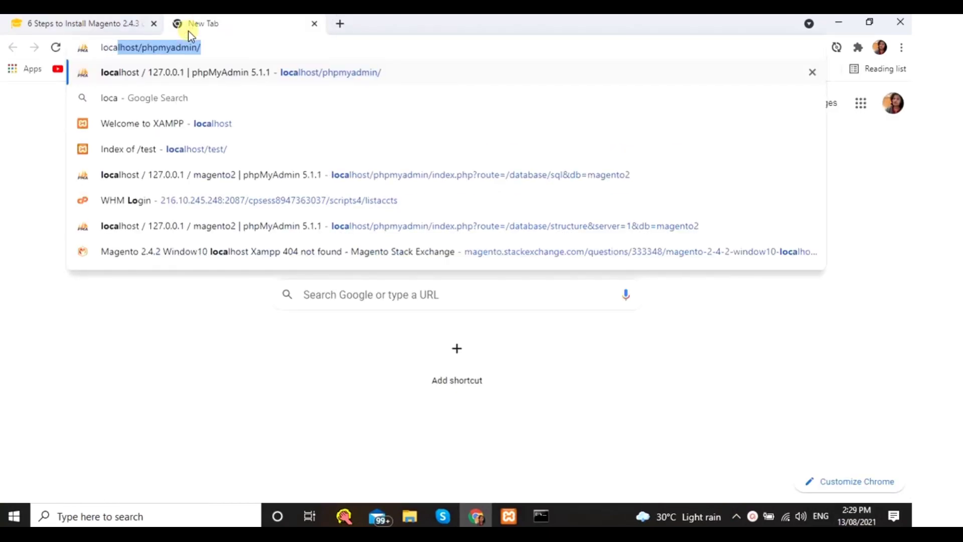
text(lhost:9200)
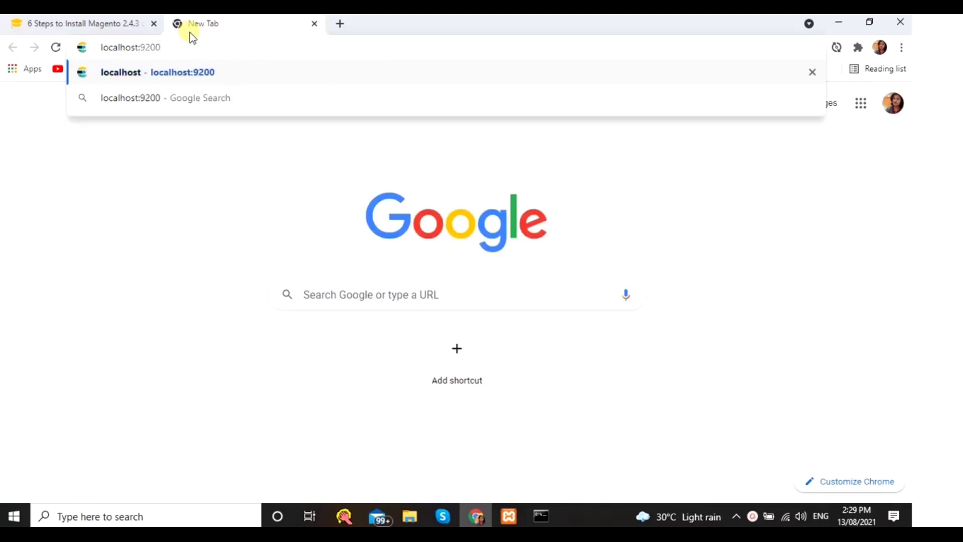
key(Return)
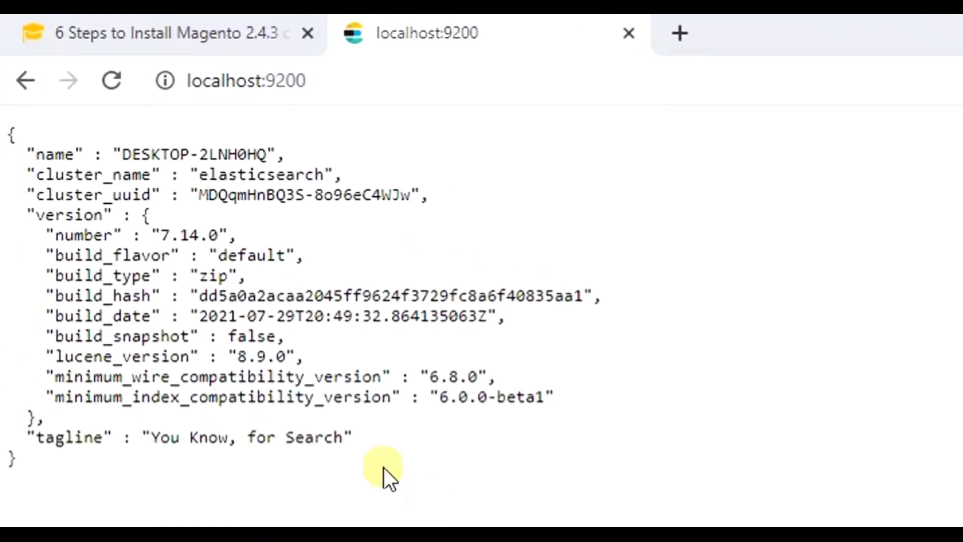
key(ctrl+plus)
key(ctrl+plus)
key(ctrl+plus)
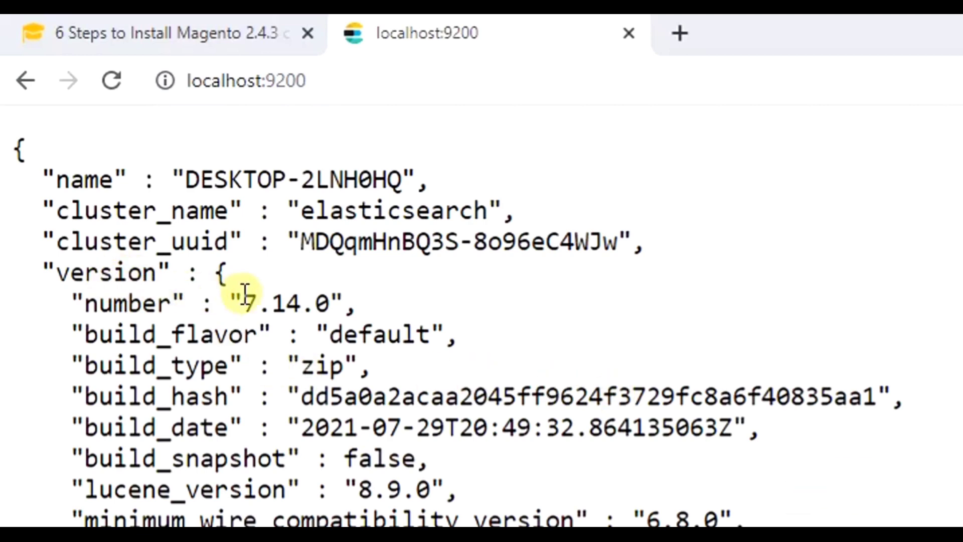
drag(246, 295, 335, 304)
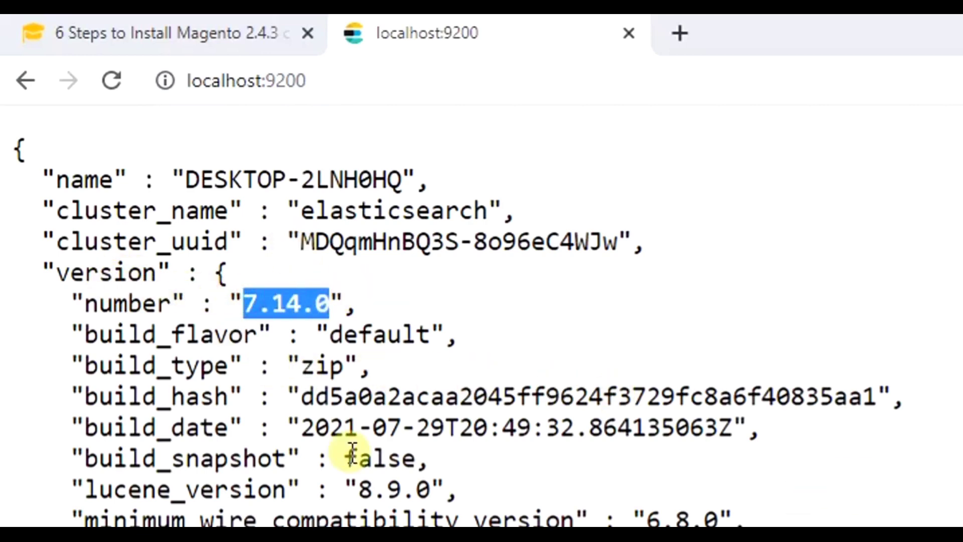
click(261, 33)
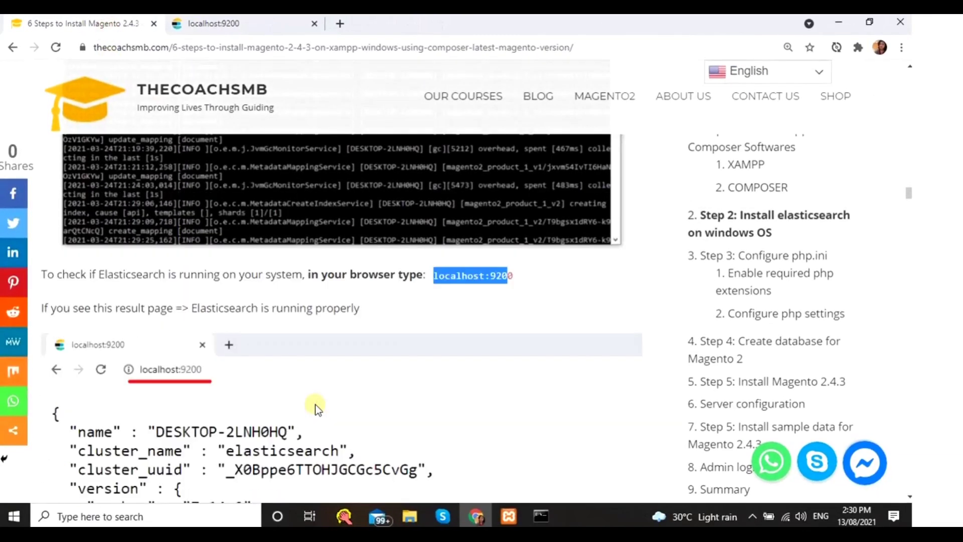
- Scroll the tutorial to Step 3: Configure php.ini and its list of extensions to enable
scroll(316, 409, down, 10)
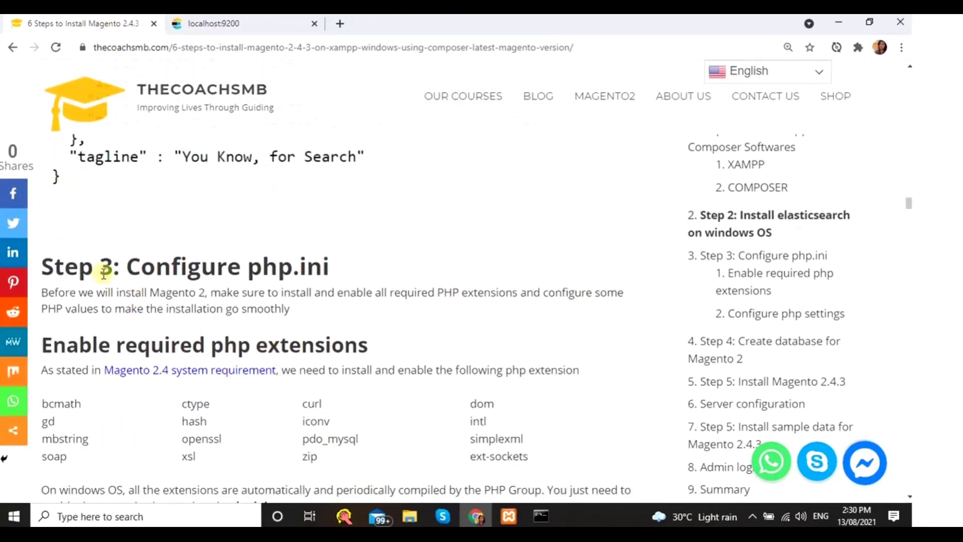
drag(352, 268, 121, 270)
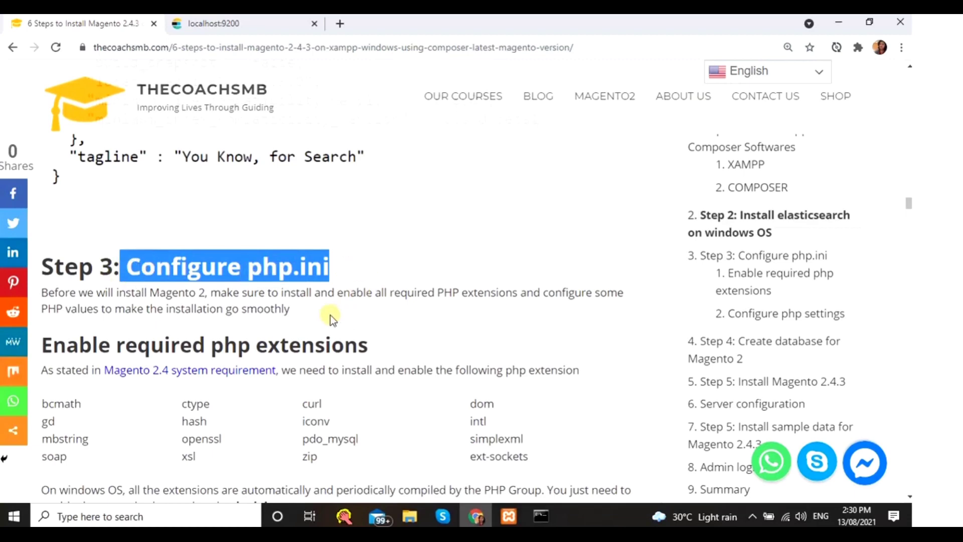
scroll(158, 321, down, 3)
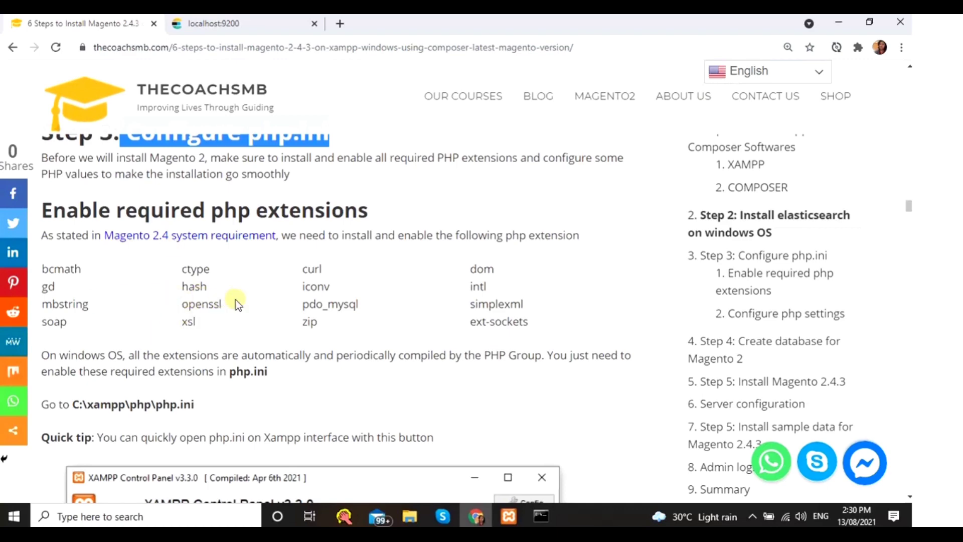
scroll(236, 301, down, 10)
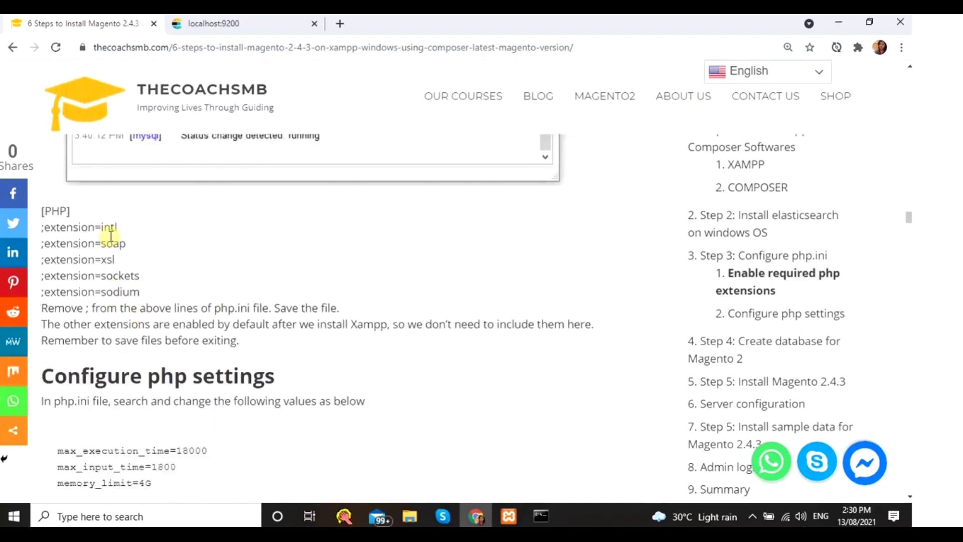
scroll(228, 260, up, 1)
scroll(228, 260, up, 3)
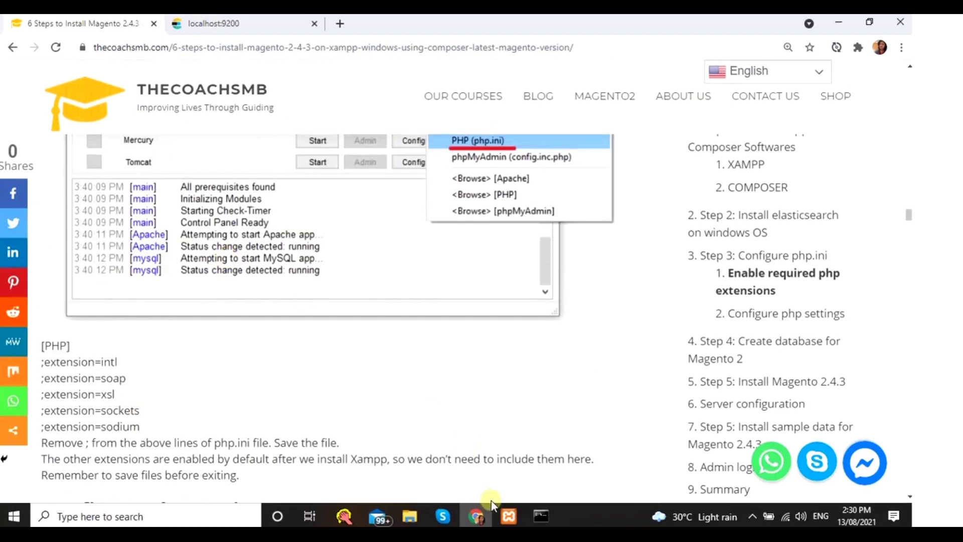
- Open php.ini in Notepad from Apache's Config menu in XAMPP Control Panel
click(509, 517)
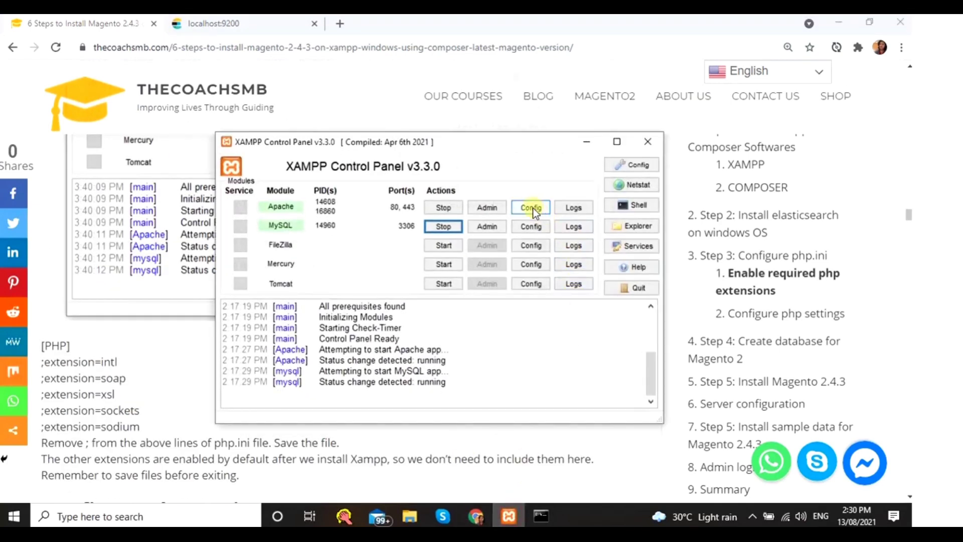
click(533, 208)
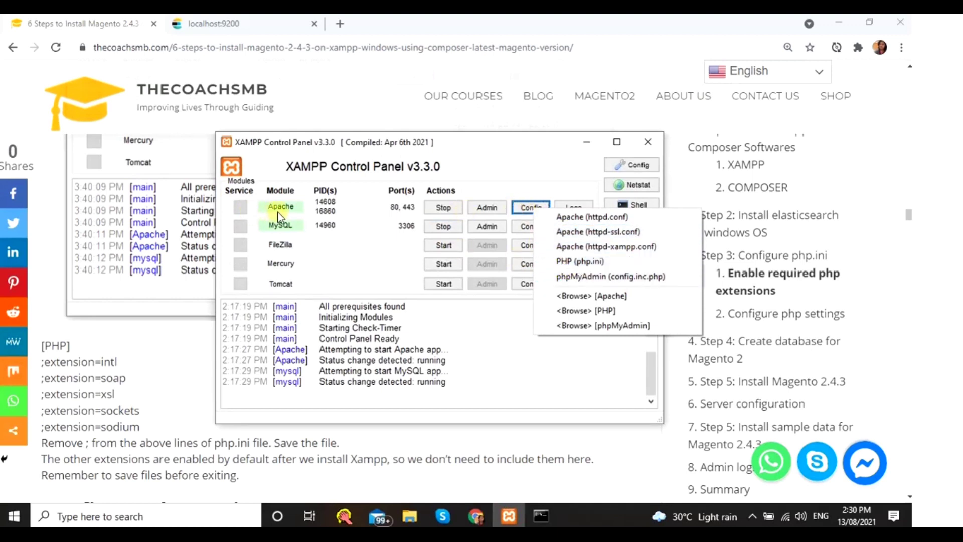
click(585, 262)
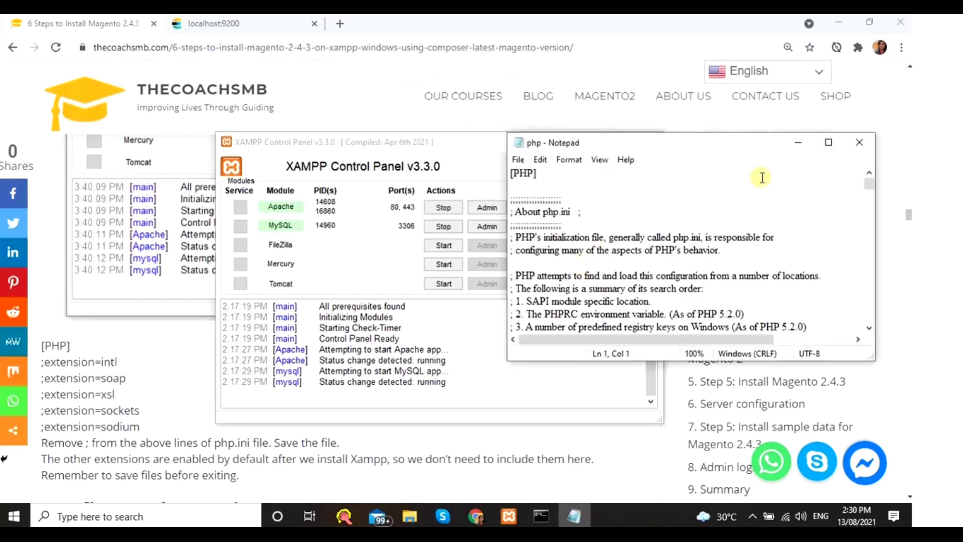
- Find the extension=intl line in php.ini and remove its leading semicolon
drag(116, 362, 45, 362)
key(ctrl+c)
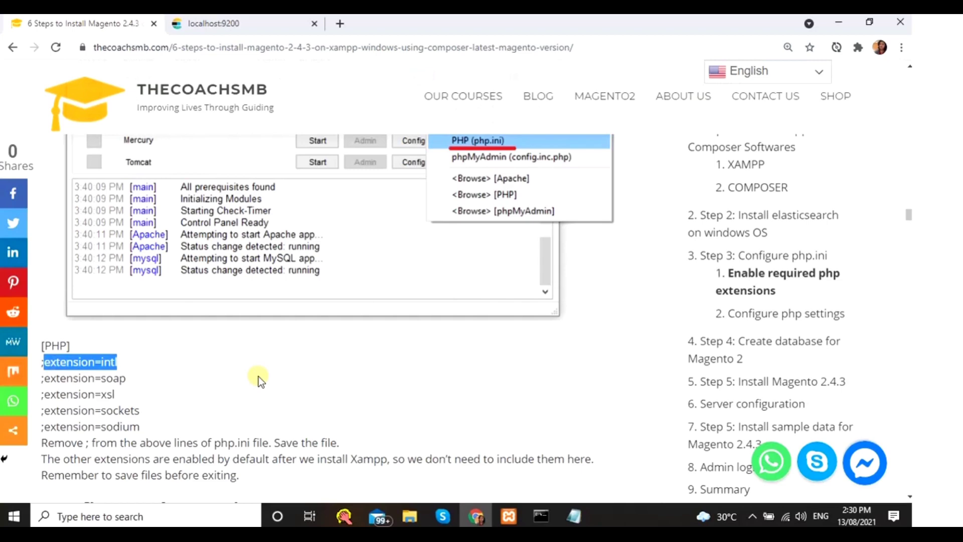
key(alt+Tab)
key(ctrl+f)
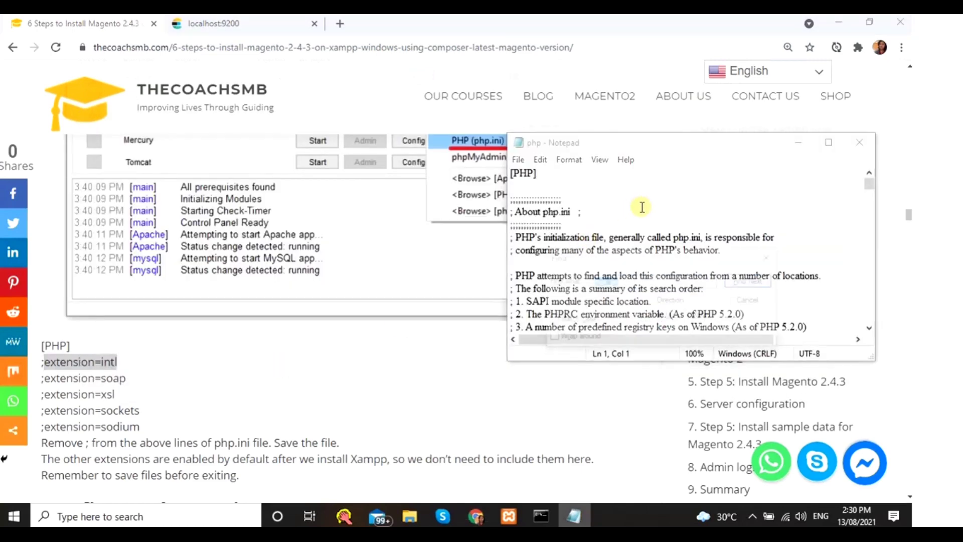
key(ctrl+v)
click(749, 280)
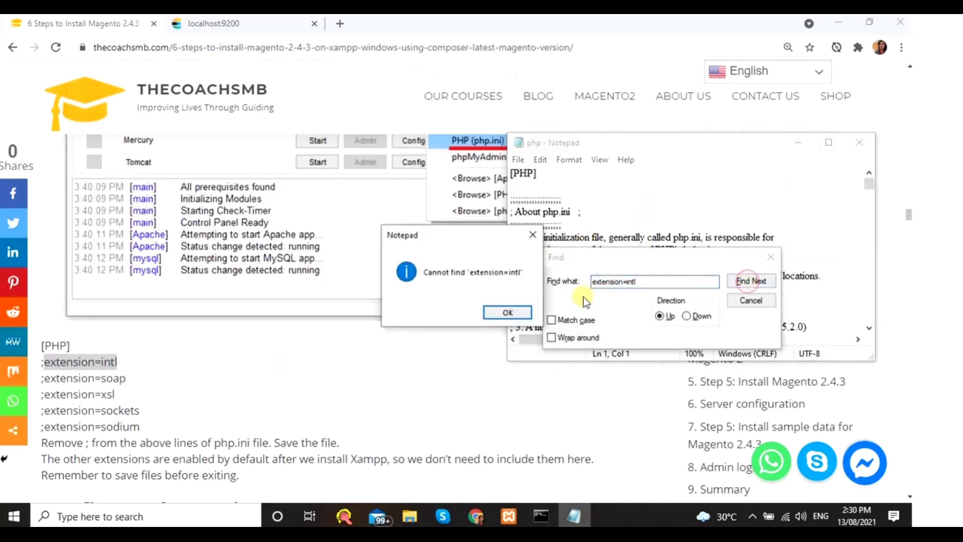
click(504, 318)
click(829, 143)
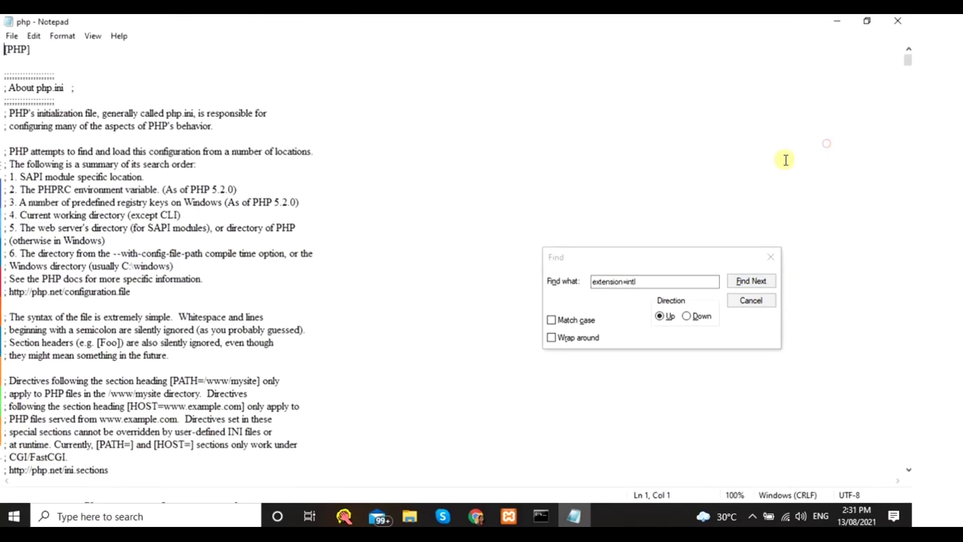
click(695, 319)
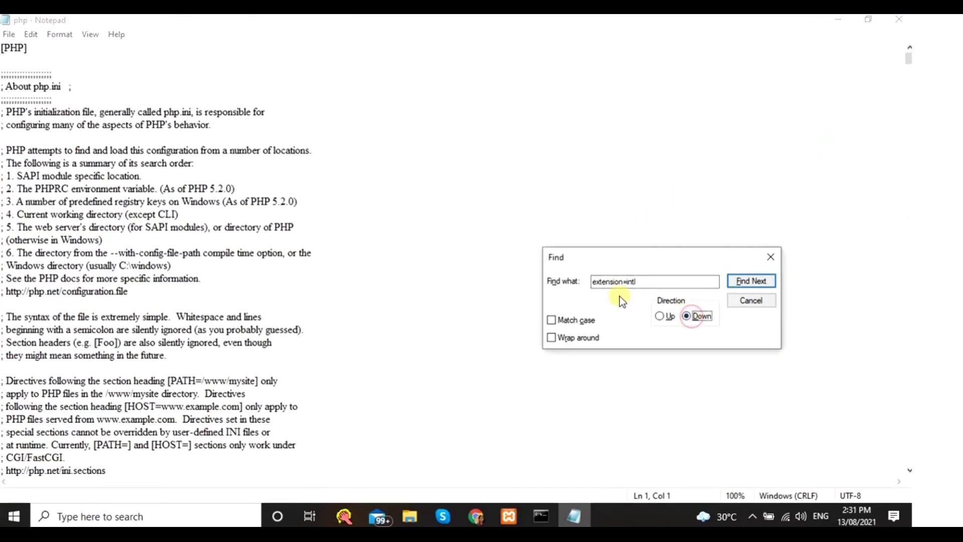
click(748, 282)
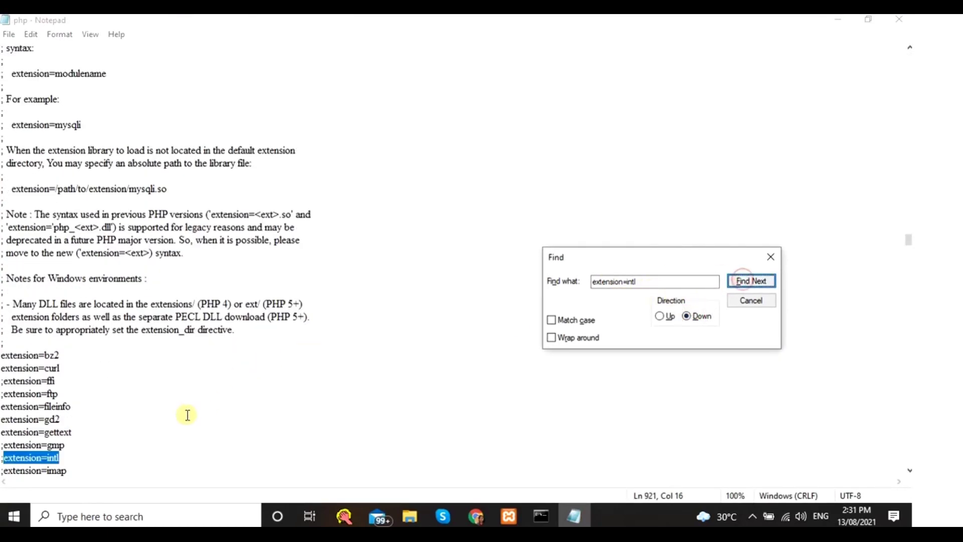
click(781, 258)
scroll(166, 413, down, 3)
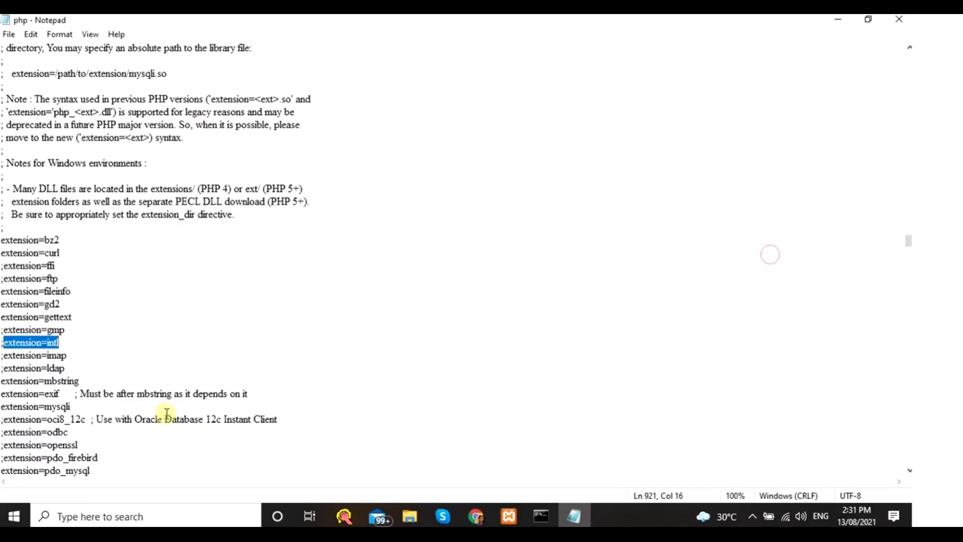
click(87, 340)
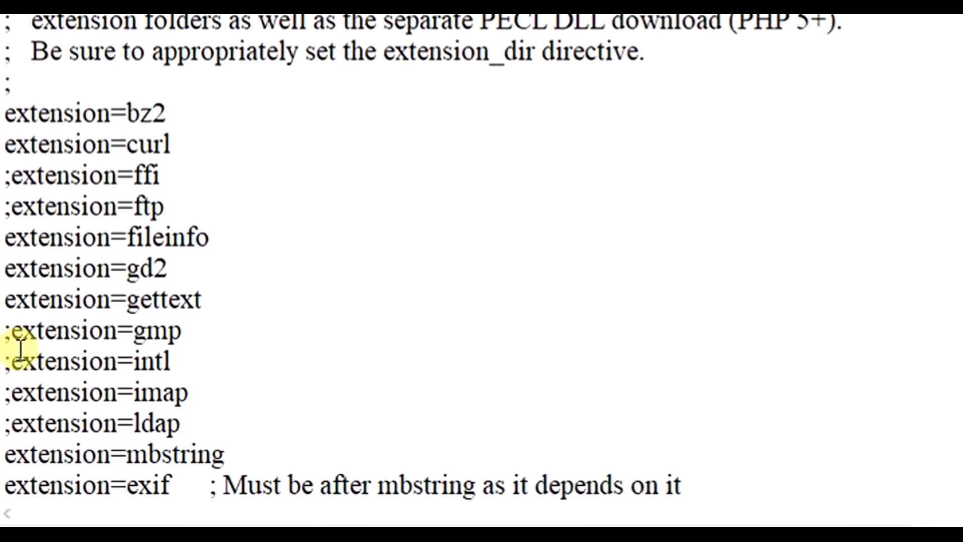
click(11, 358)
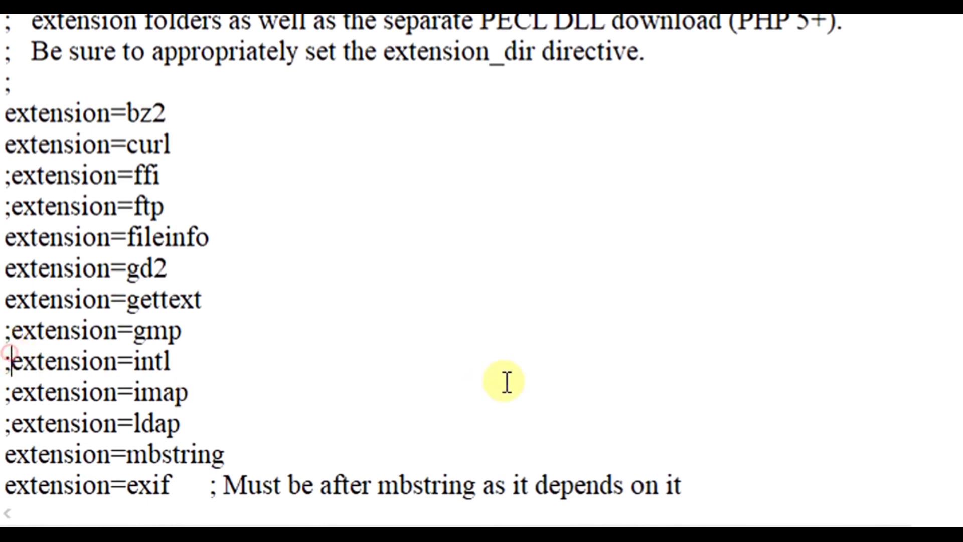
key(BackSpace)
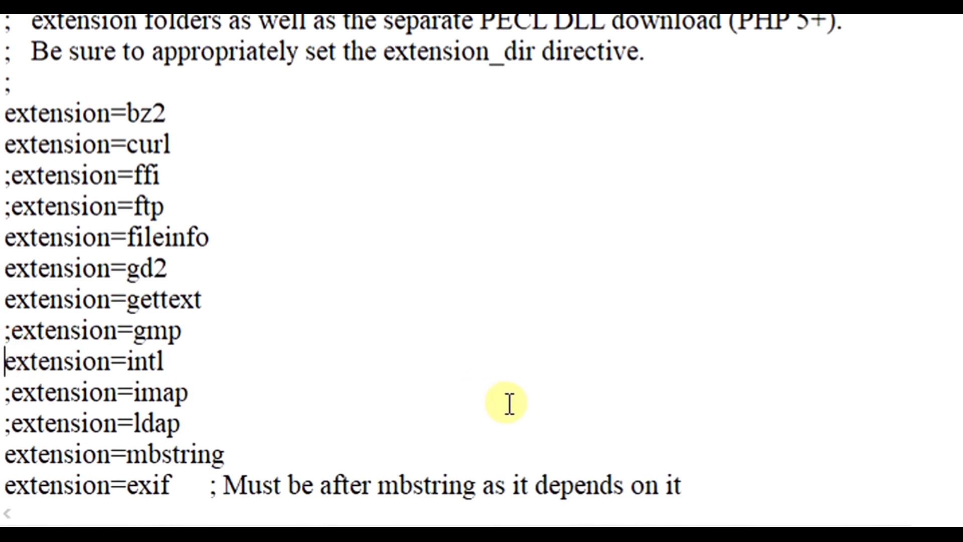
- Copy extension=soap from the guide, find it in php.ini, and uncomment it
scroll(509, 404, down, 2)
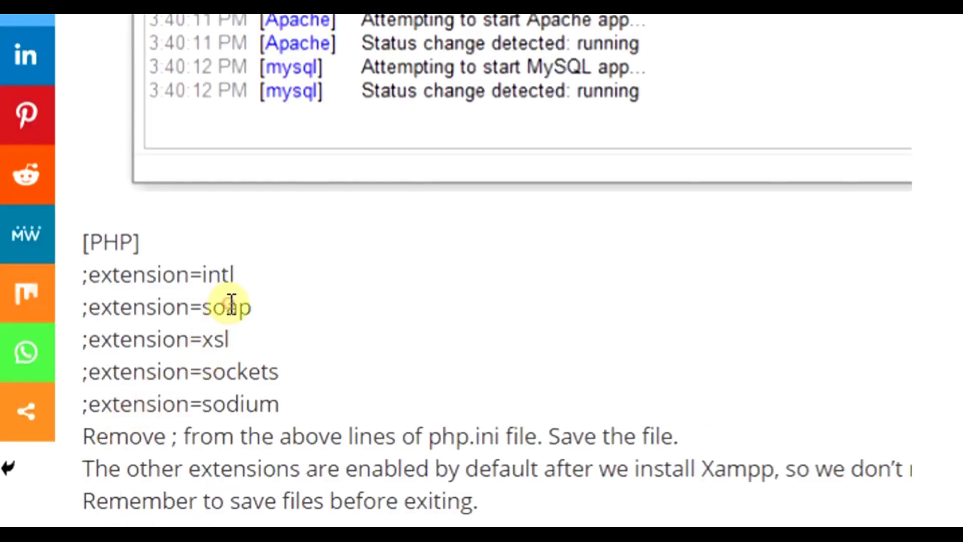
double_click(228, 307)
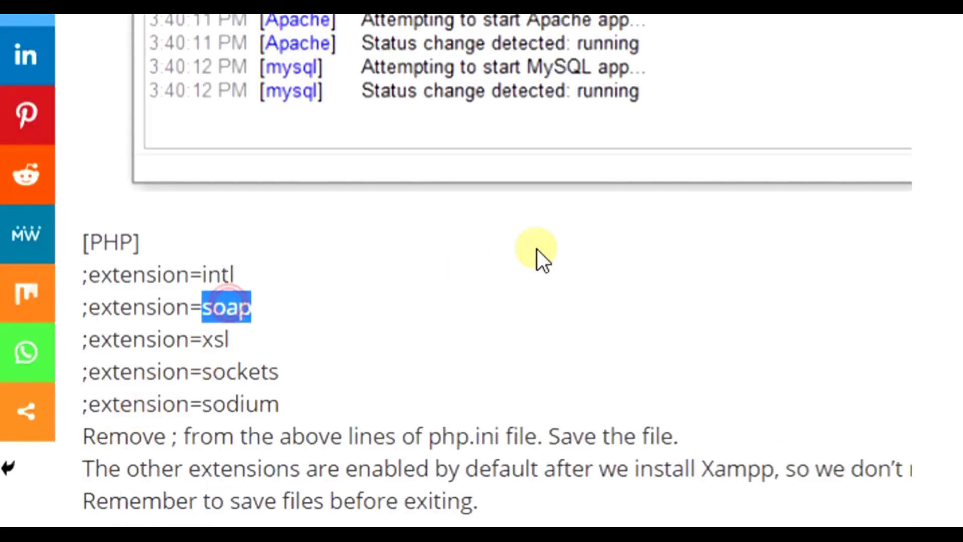
click(392, 310)
drag(257, 307, 92, 321)
key(ctrl+c)
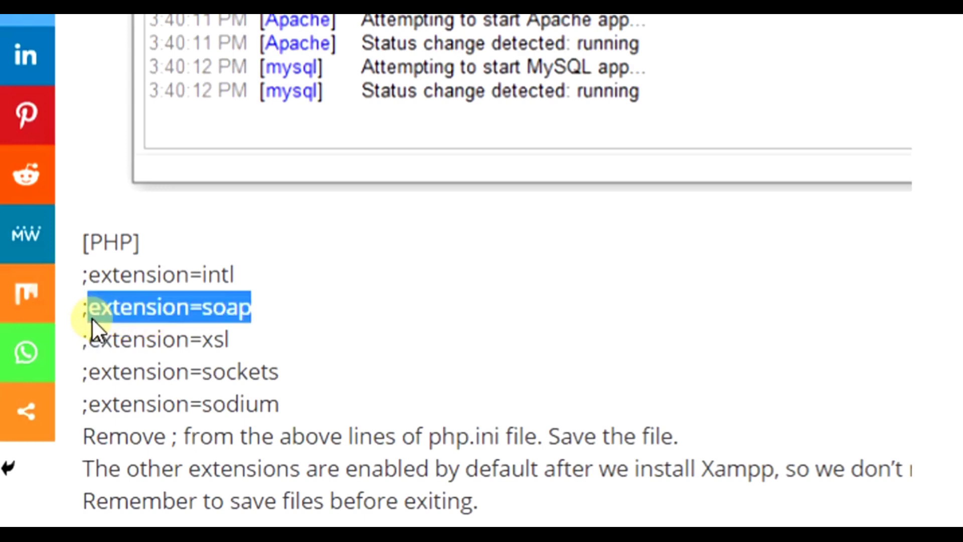
key(alt+Tab)
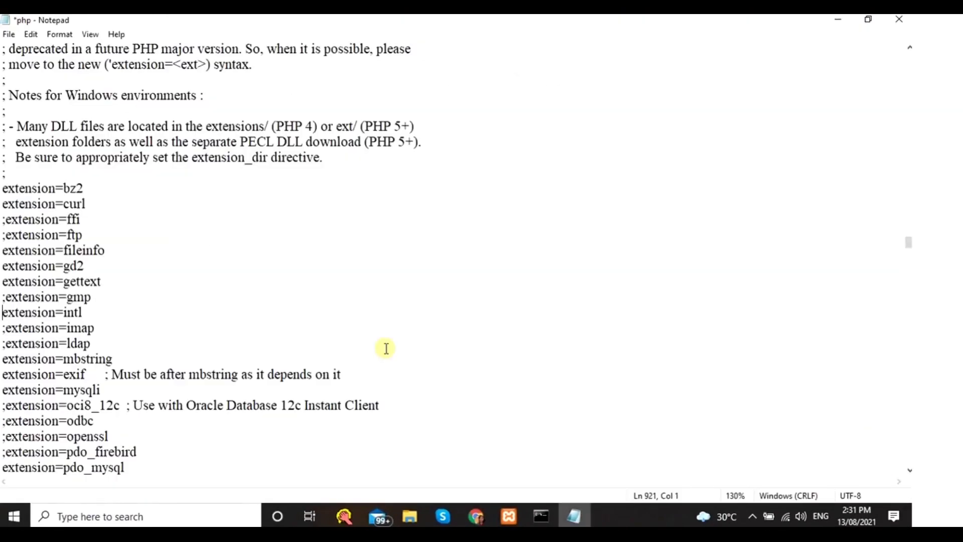
key(ctrl+f)
key(ctrl+v)
click(241, 156)
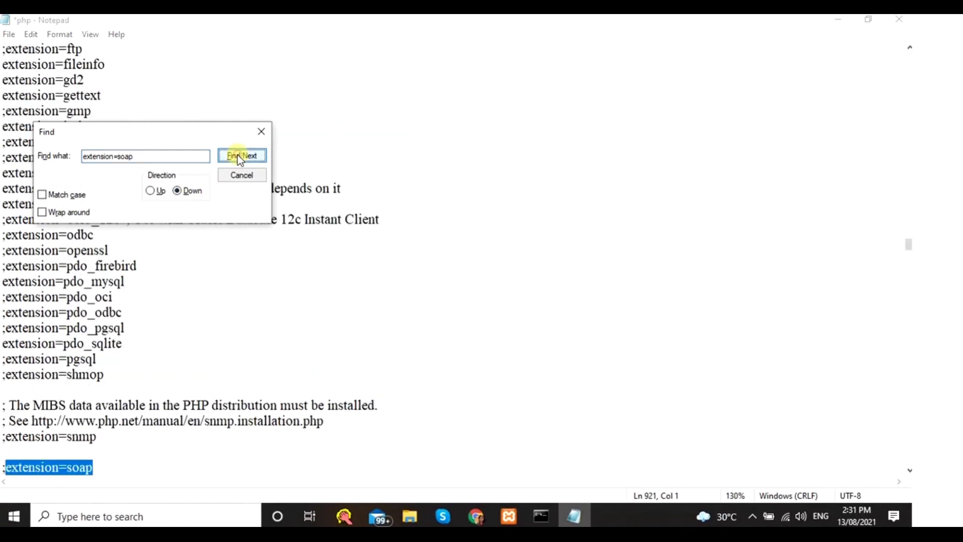
click(261, 130)
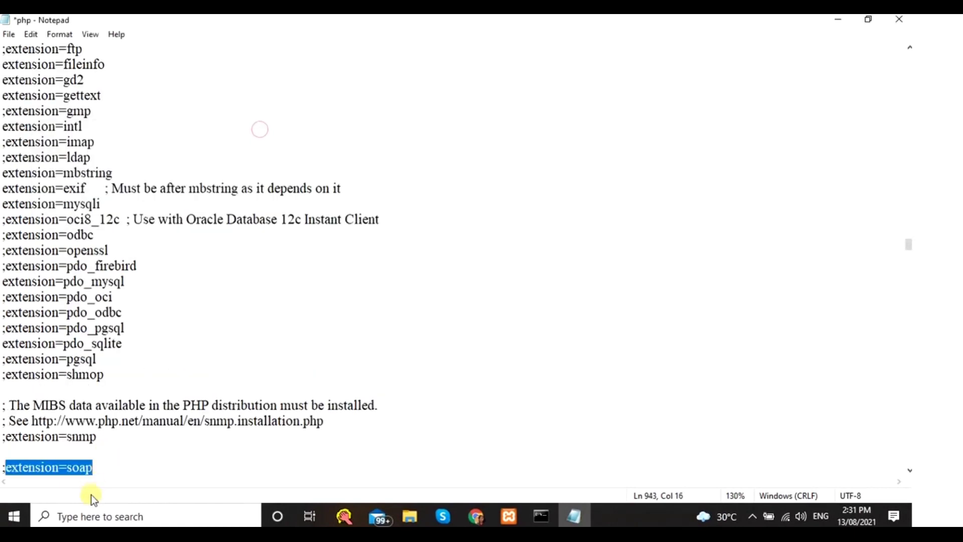
scroll(95, 430, down, 1)
click(101, 422)
scroll(101, 419, down, 2)
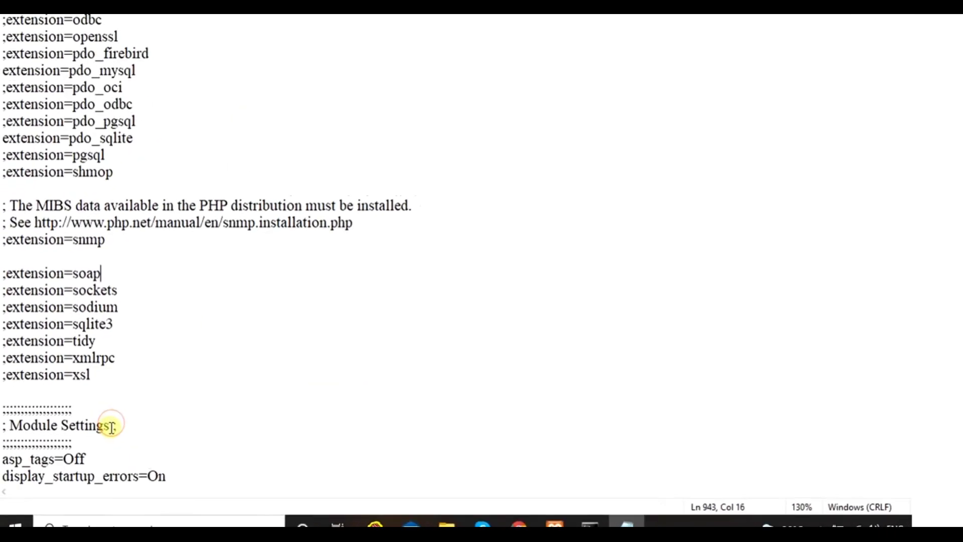
key(Home)
key(Delete)
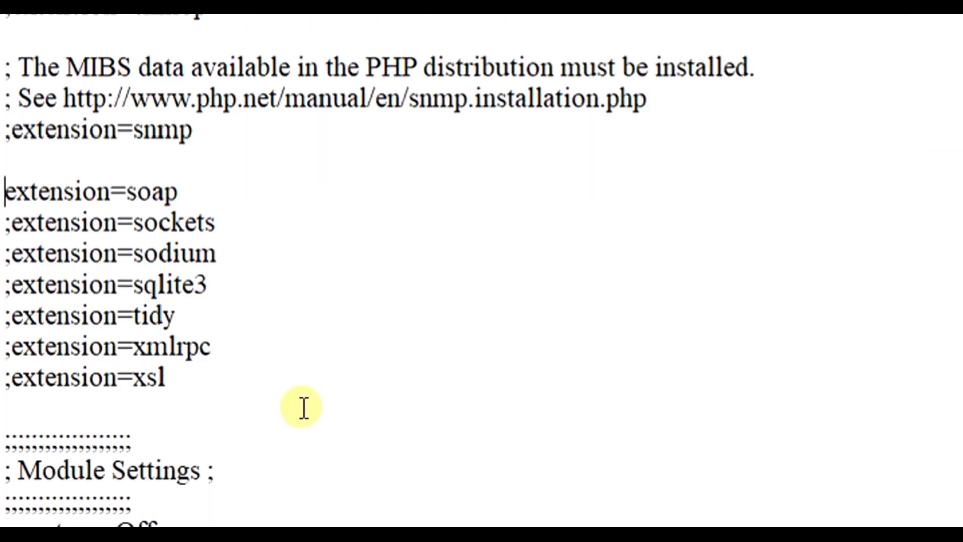
- Uncomment the xsl, sockets and sodium extension lines, then return to the Magento guide
click(8, 375)
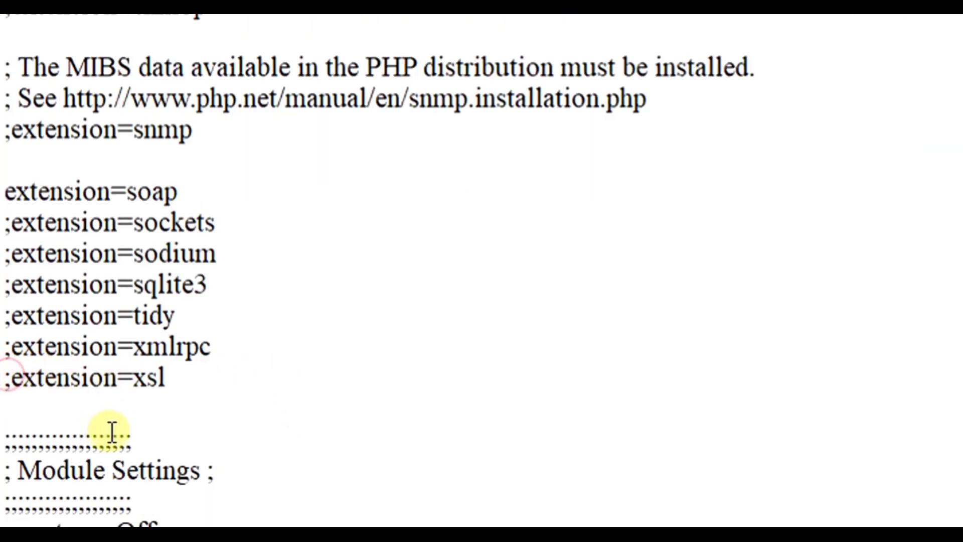
key(Delete)
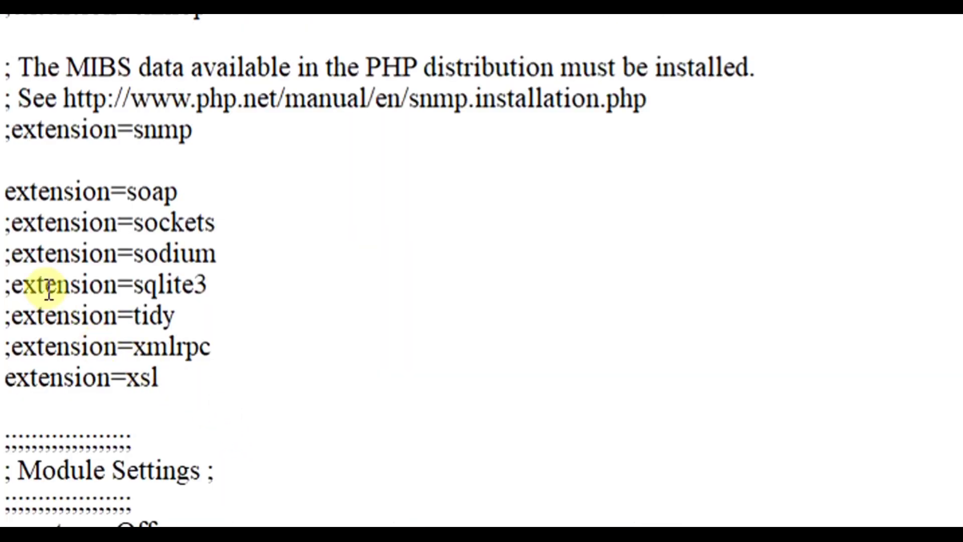
click(7, 223)
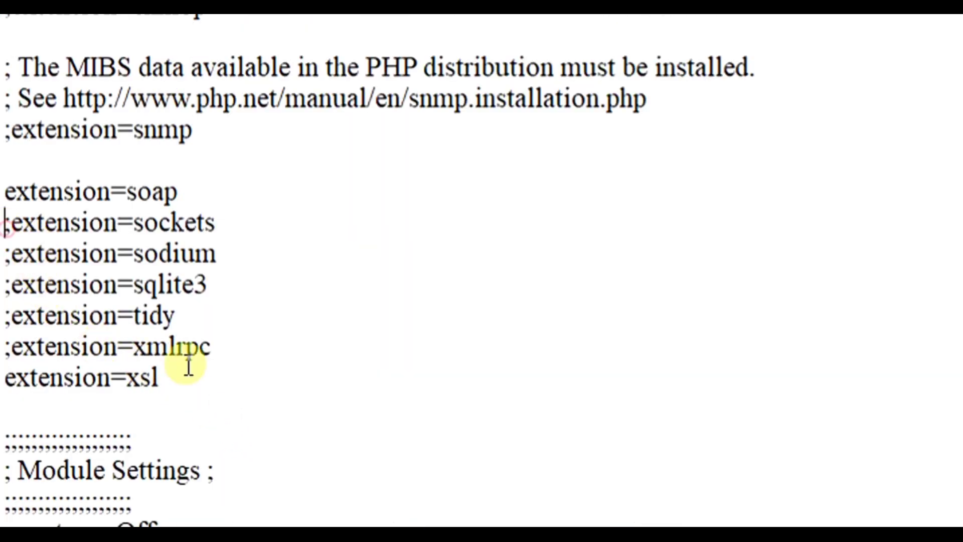
key(Delete)
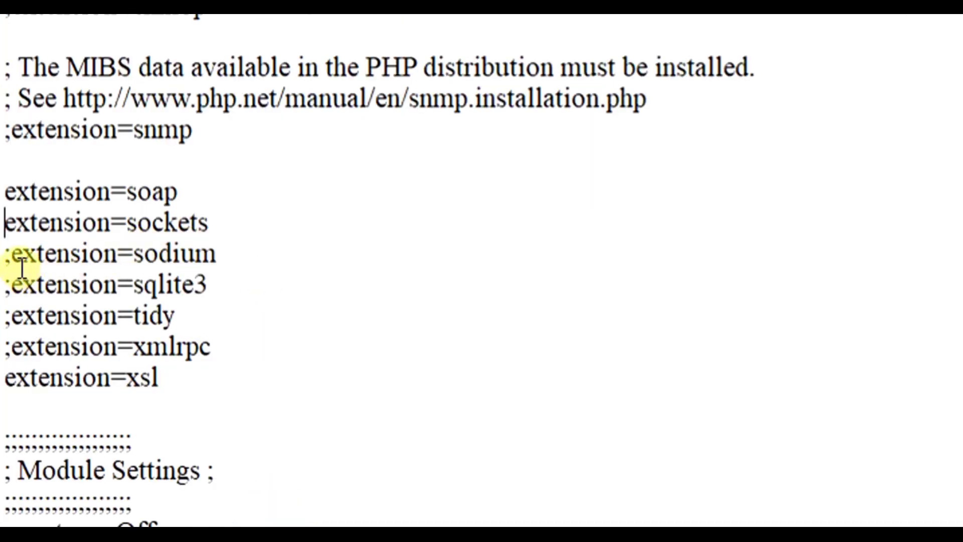
click(9, 256)
key(Delete)
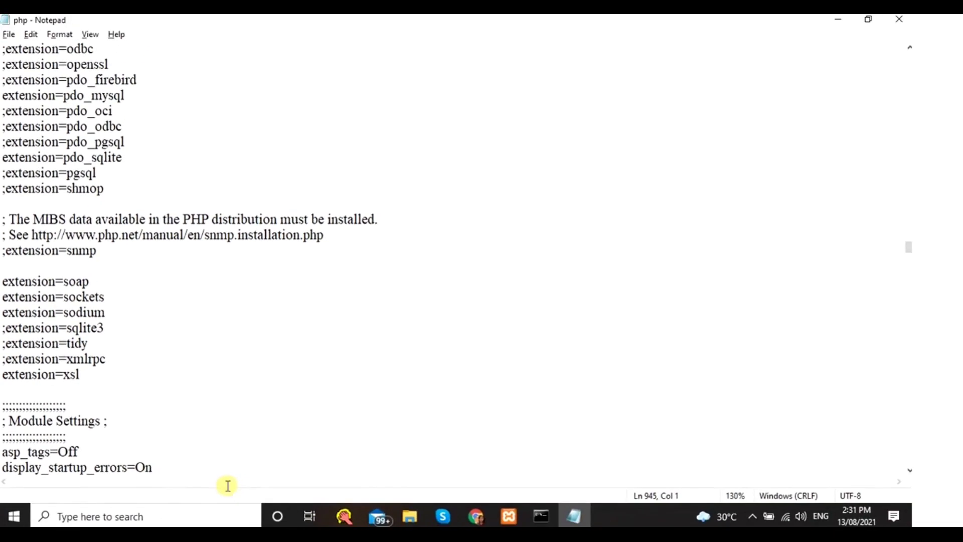
key(alt+Tab)
scroll(112, 399, down, 2)
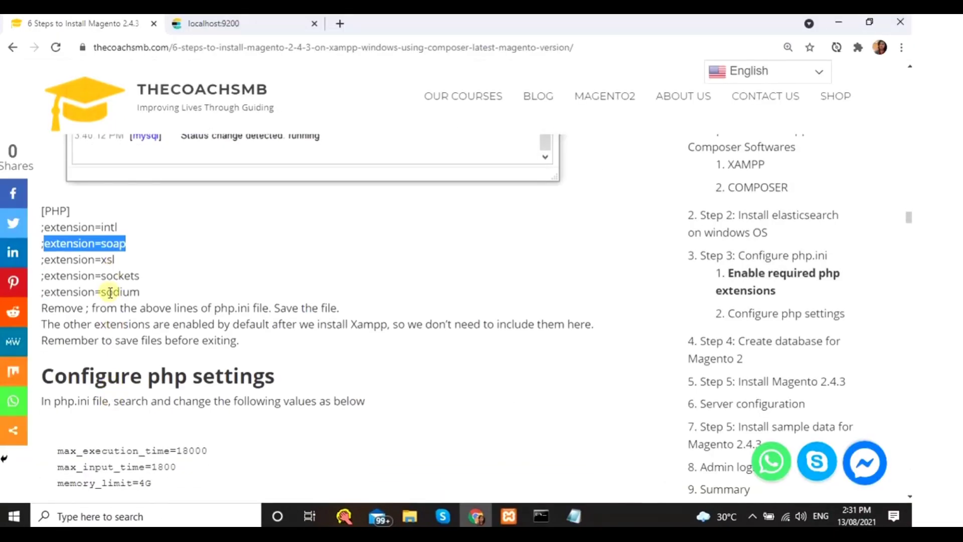
- Copy max_execution_time from the guide and locate that setting in php.ini
scroll(110, 293, down, 4)
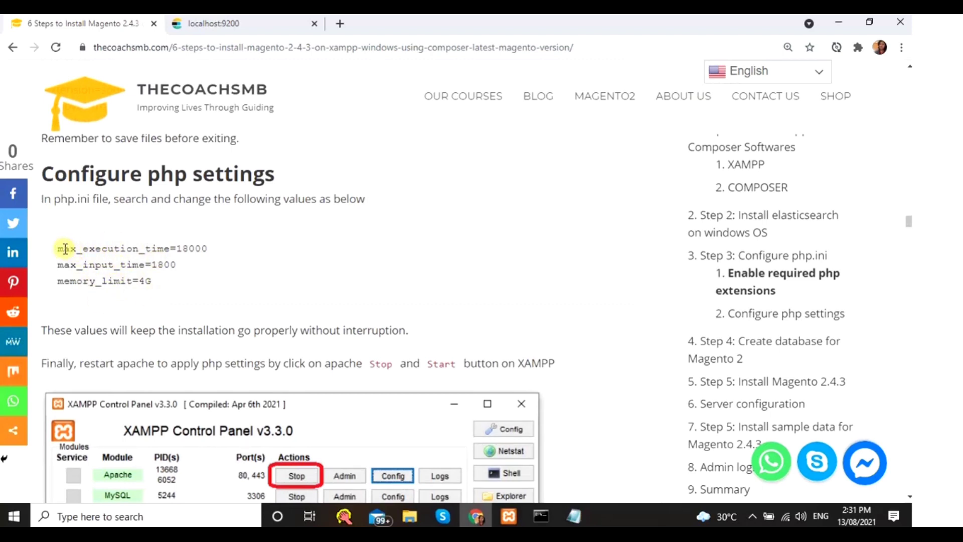
double_click(101, 247)
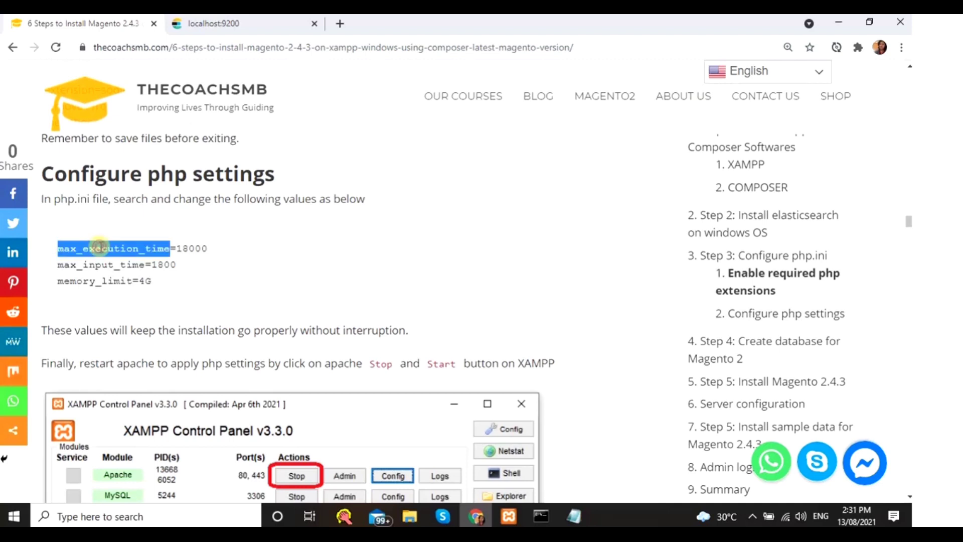
right_click(131, 242)
click(159, 252)
click(574, 516)
scroll(363, 317, up, 4)
scroll(364, 317, up, 3)
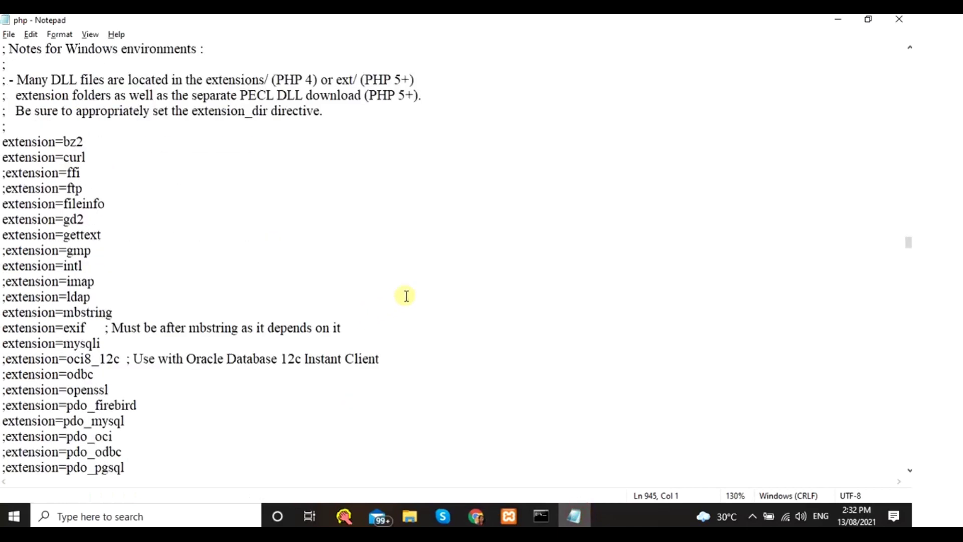
key(ctrl+f)
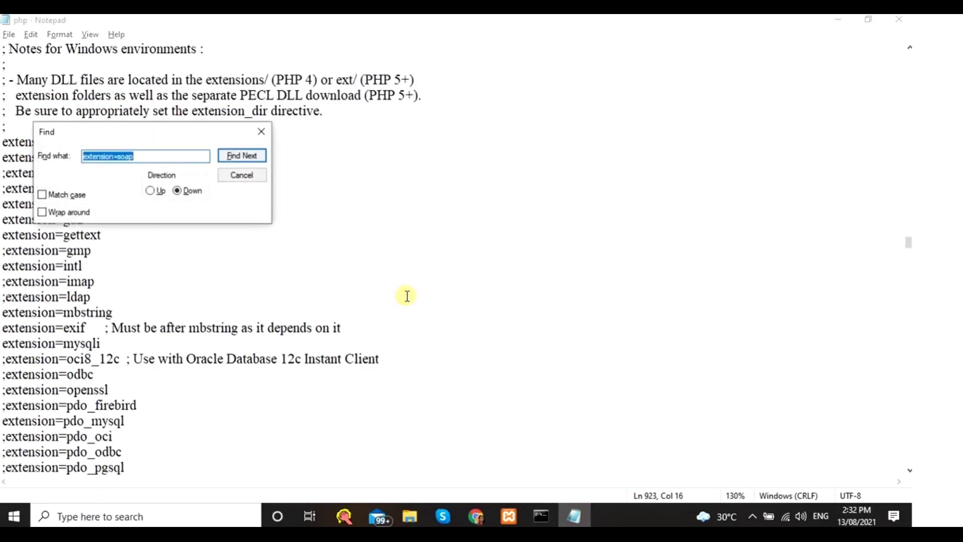
key(ctrl+v)
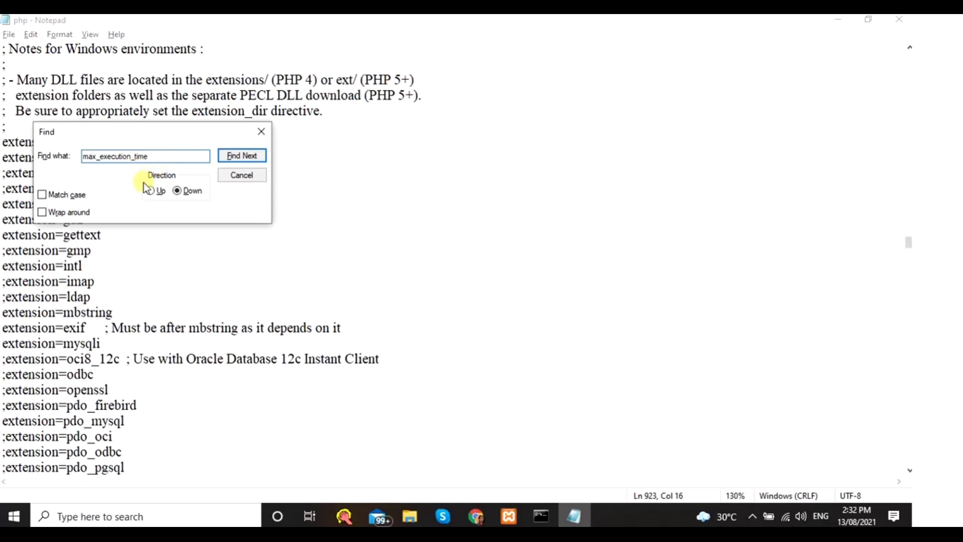
click(154, 191)
click(245, 156)
click(260, 132)
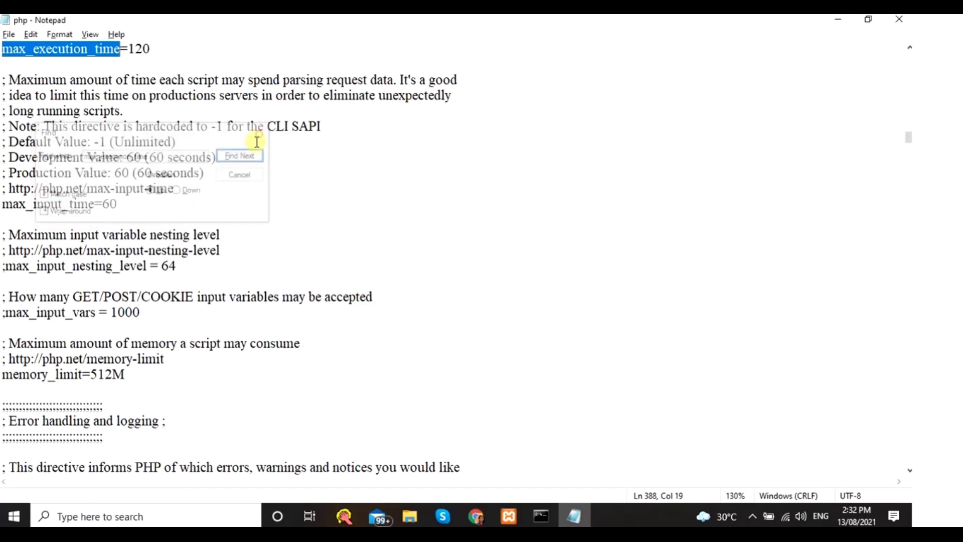
scroll(193, 187, up, 3)
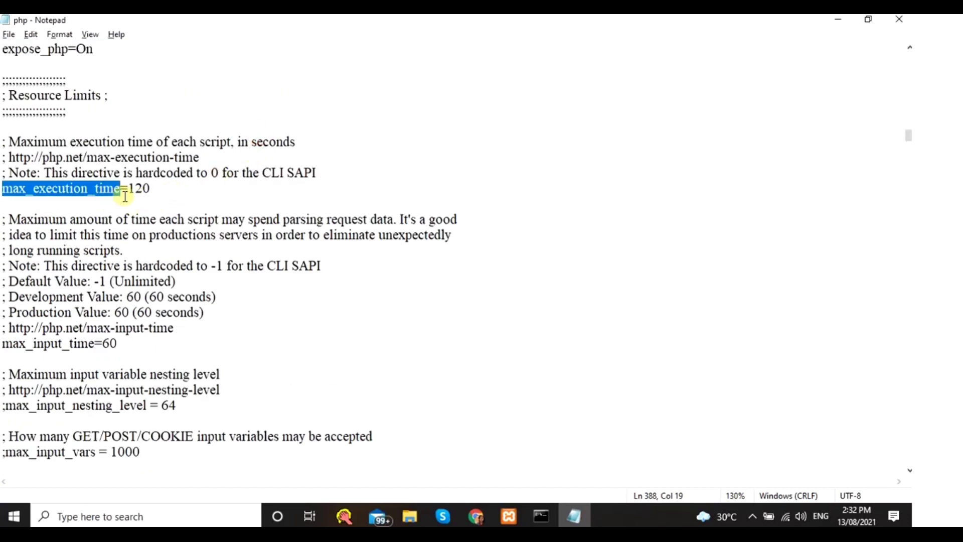
- Set max_execution_time to 18000 and max_input_time to 1800 in php.ini
key(alt+Tab)
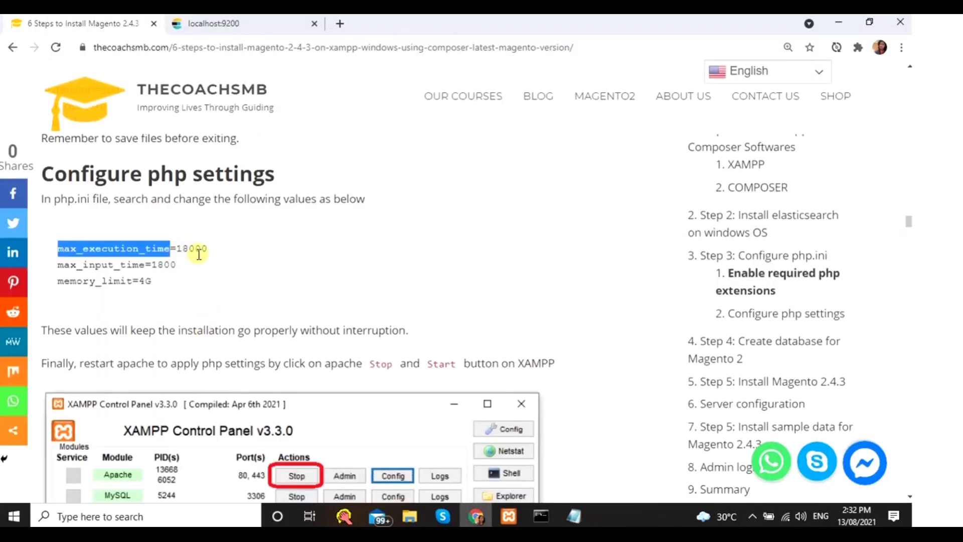
key(alt+Tab)
click(164, 188)
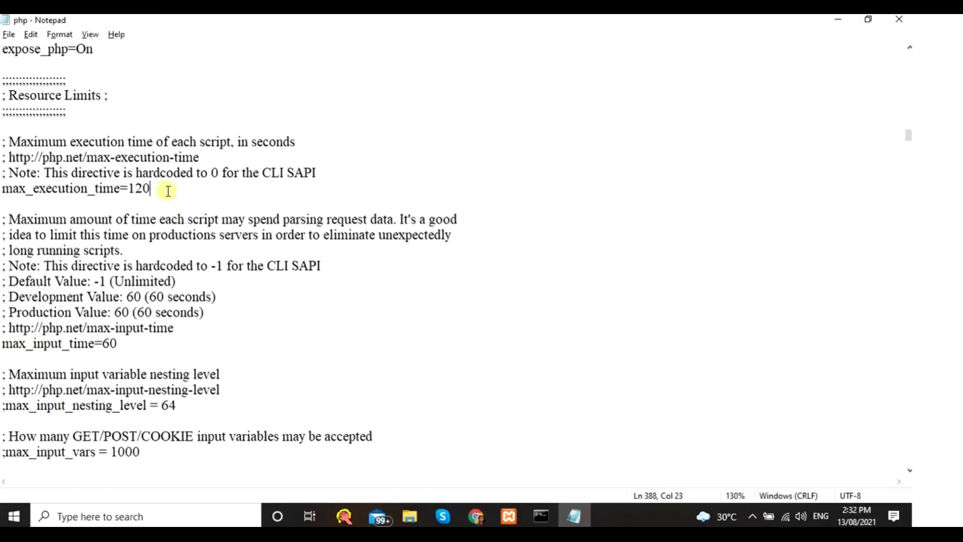
key(BackSpace)
key(BackSpace)
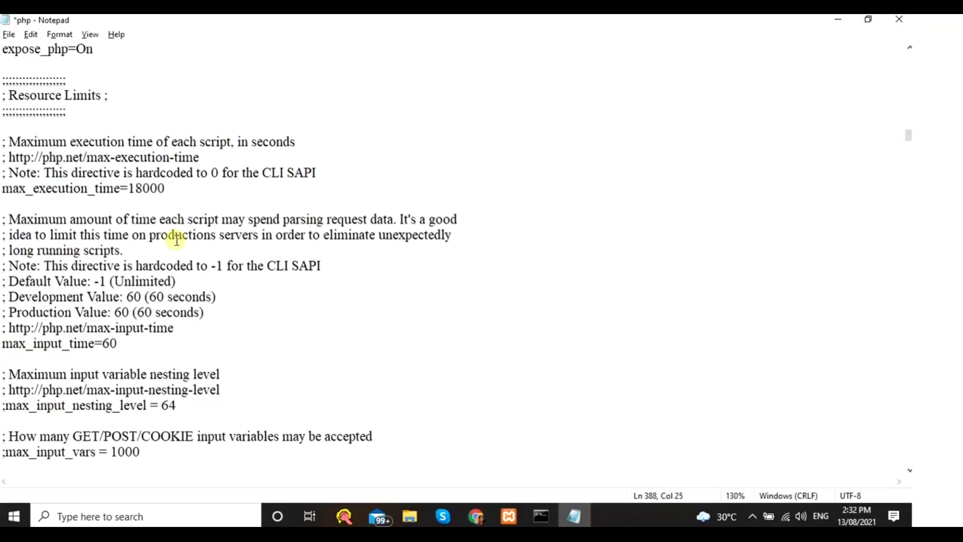
key(alt+Tab)
double_click(167, 264)
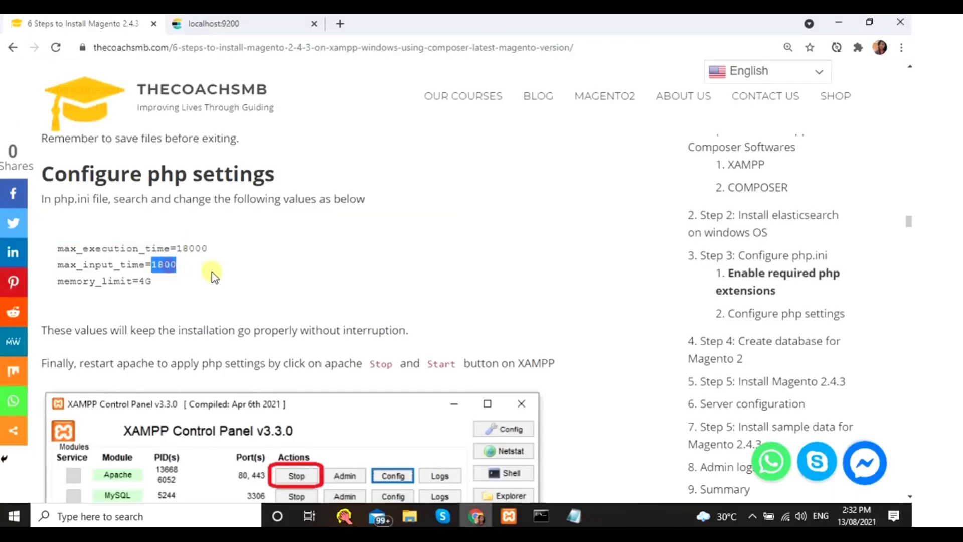
key(alt+Tab)
key(alt+Tab)
key(alt+Tab)
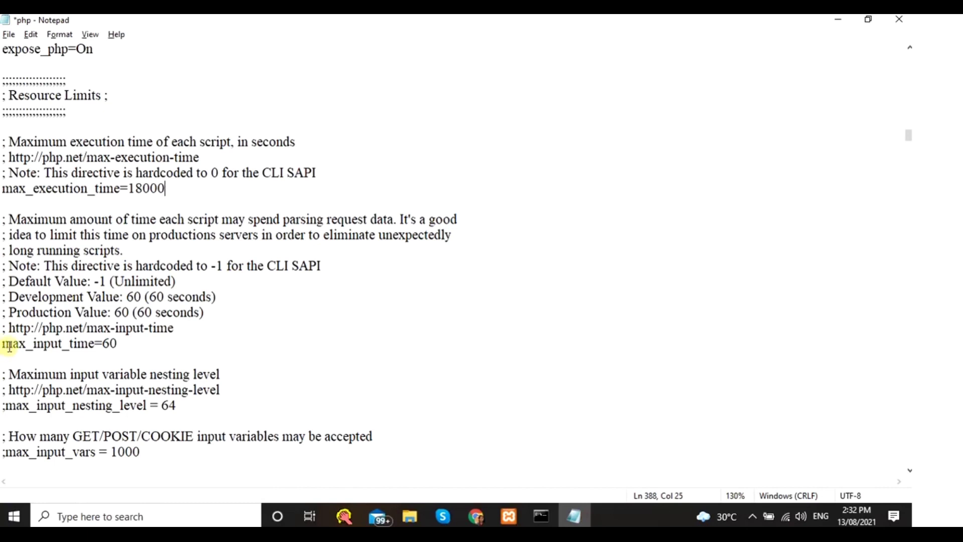
key(BackSpace)
key(BackSpace)
key(ctrl+v)
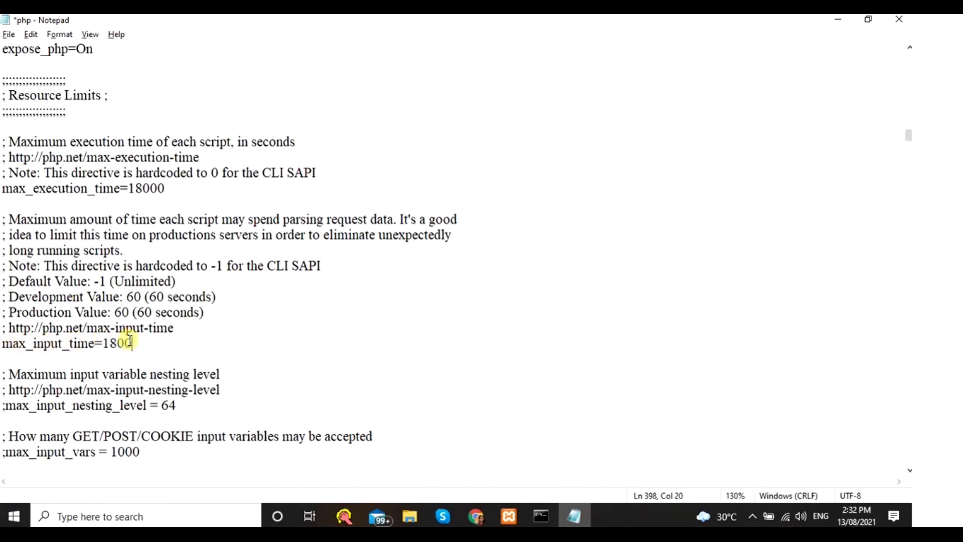
- Change memory_limit to 4G, then save and close php.ini
key(alt+Tab)
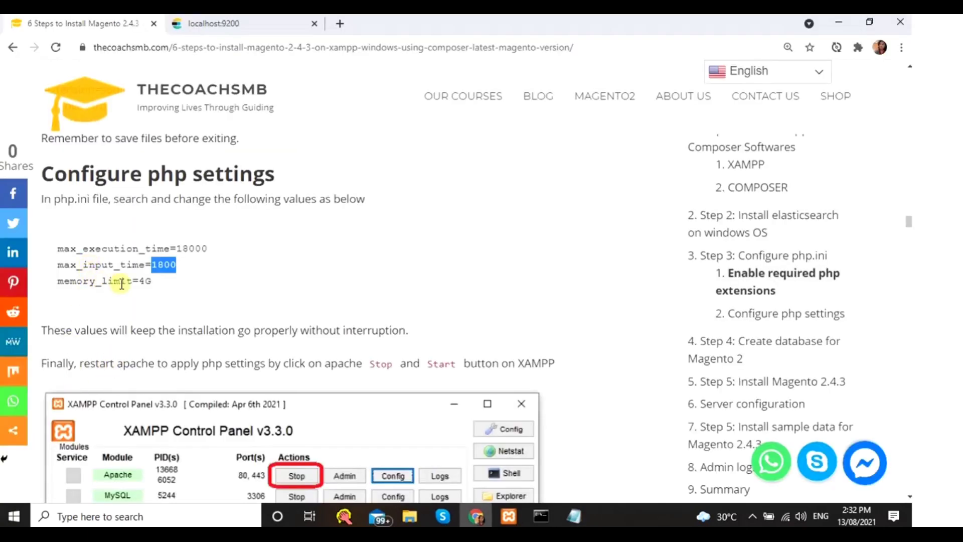
key(alt+Tab)
click(100, 406)
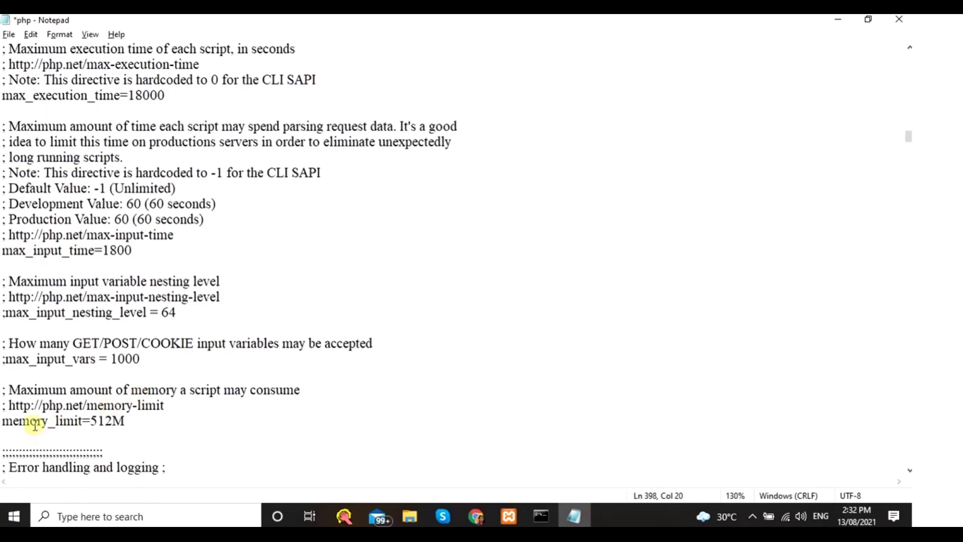
click(147, 428)
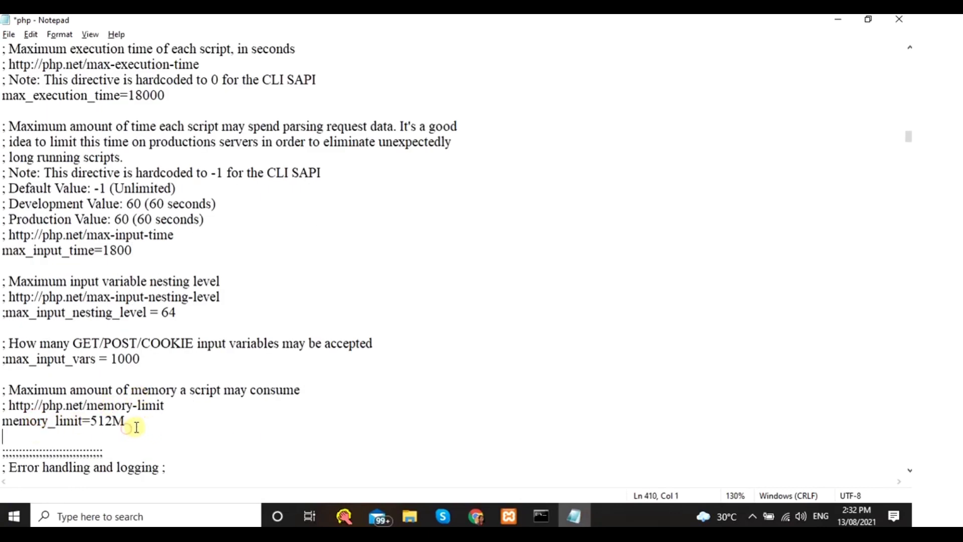
click(128, 422)
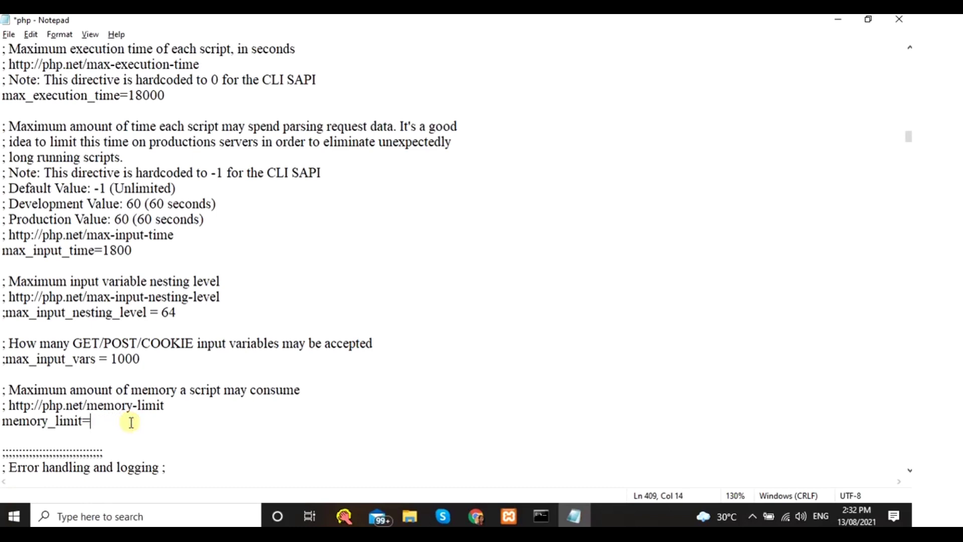
key(ctrl+s)
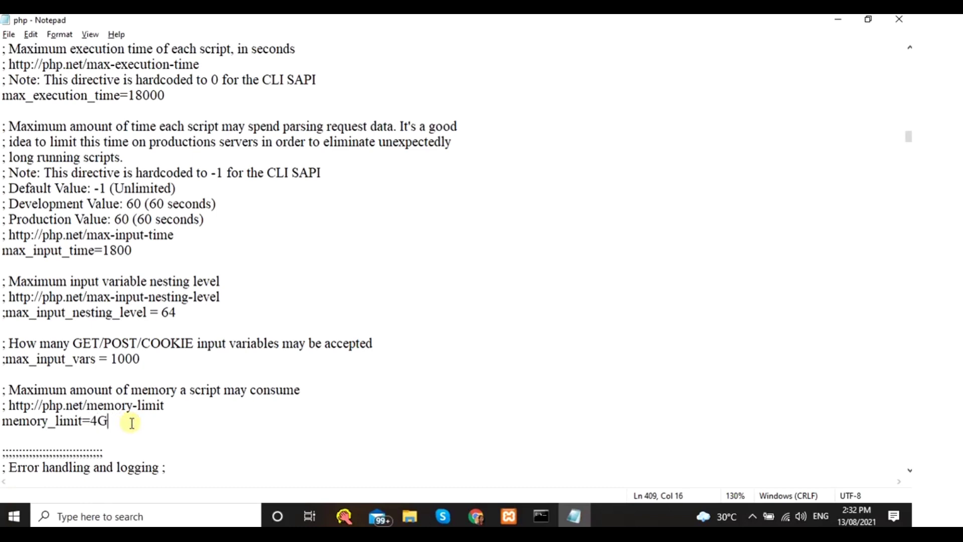
click(9, 35)
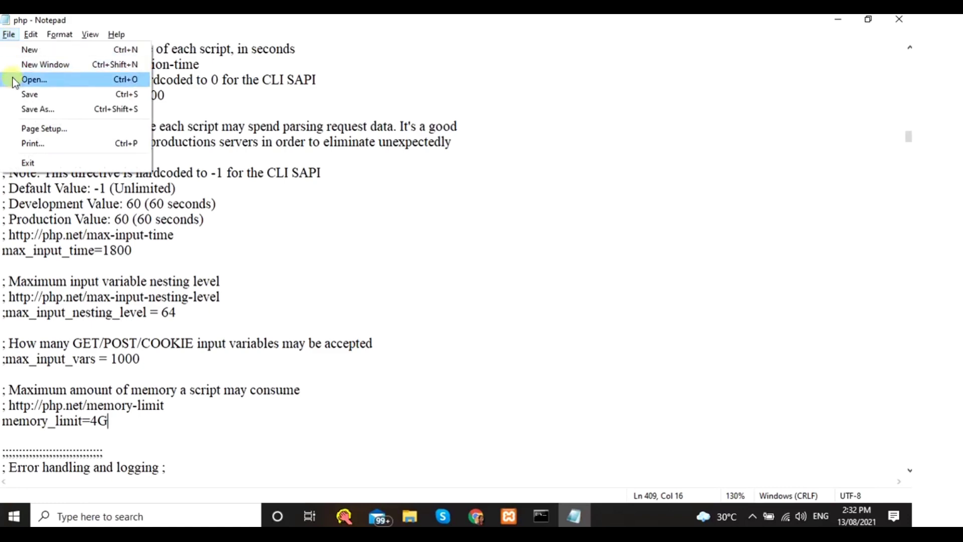
click(17, 95)
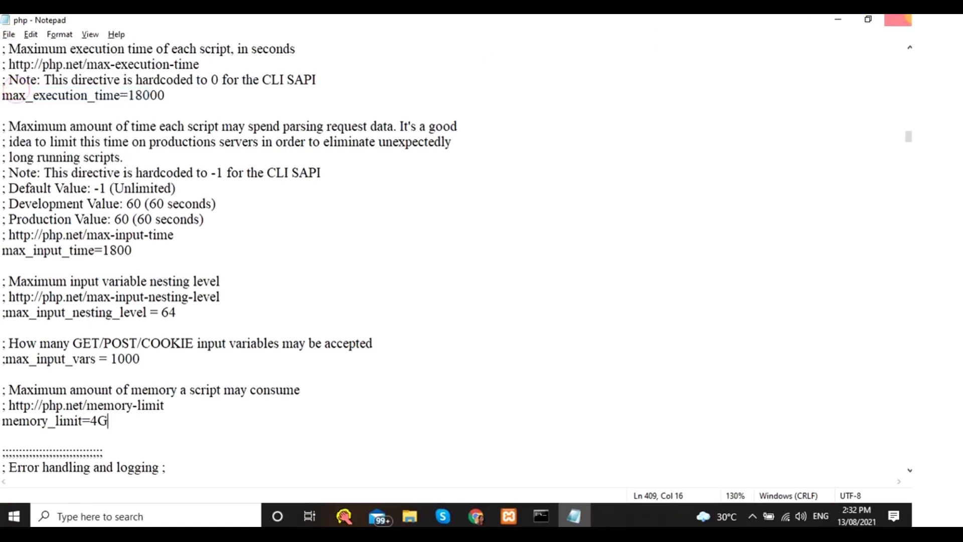
click(899, 20)
scroll(232, 294, down, 3)
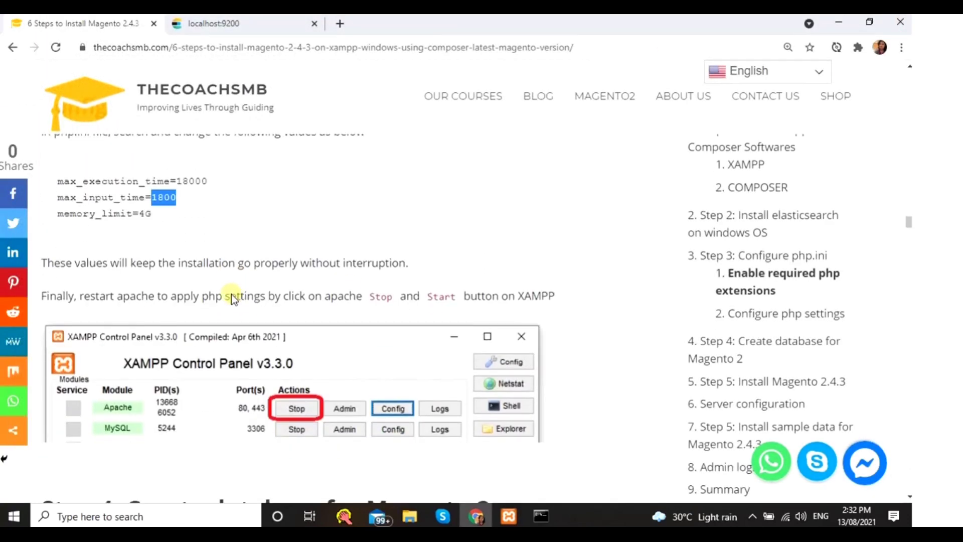
- Stop and start Apache in XAMPP Control Panel, then return to the installation guide
click(510, 517)
click(440, 205)
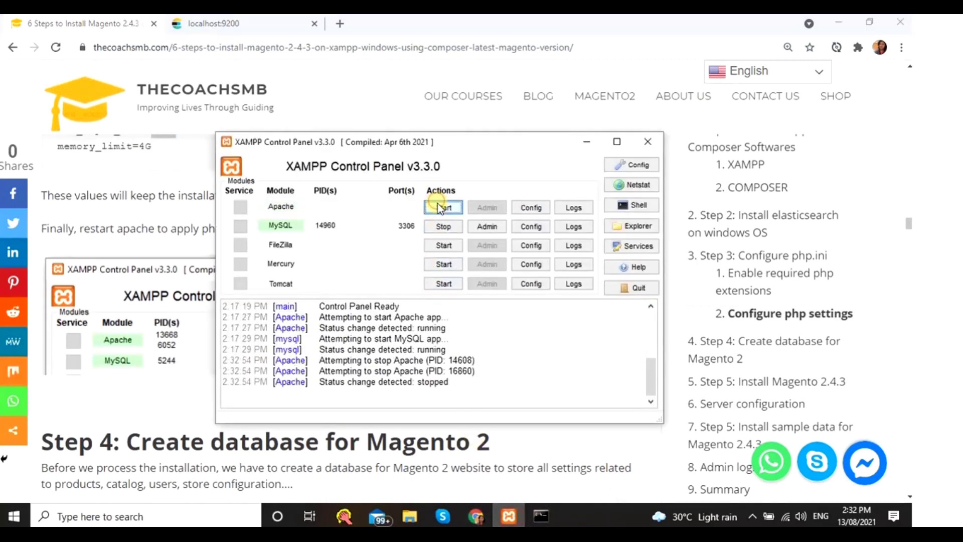
click(441, 206)
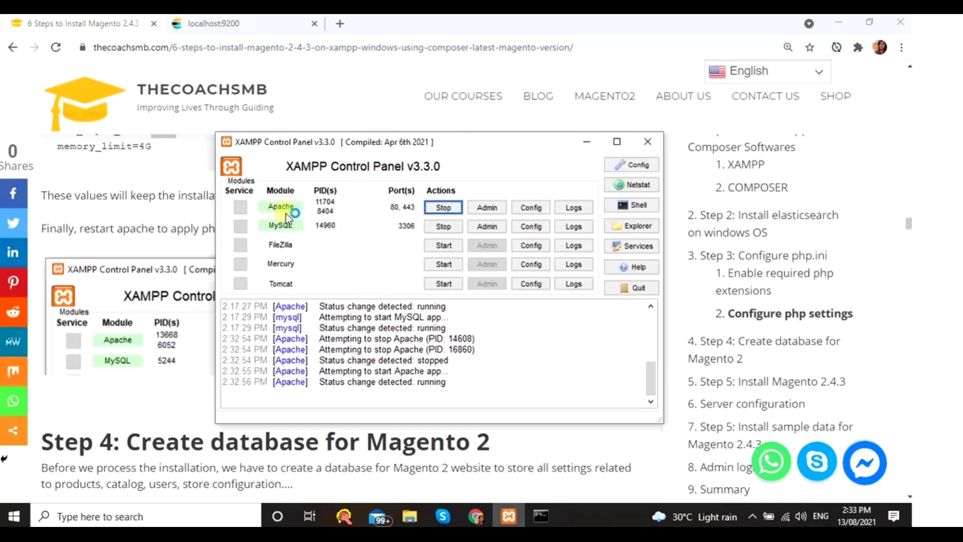
click(175, 251)
scroll(194, 300, down, 5)
scroll(194, 300, up, 3)
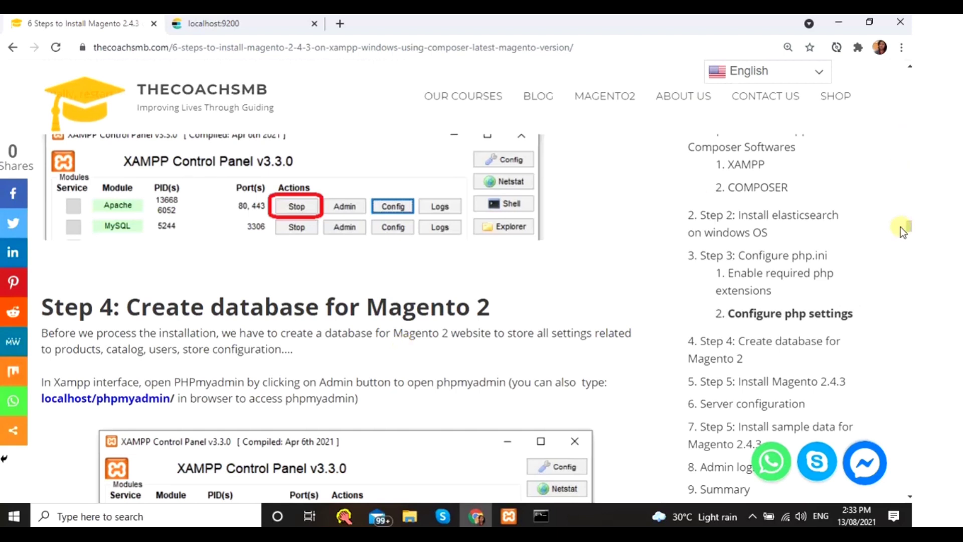
- Browse the guide's language choices and close them without changing anything
click(822, 75)
scroll(763, 120, down, 5)
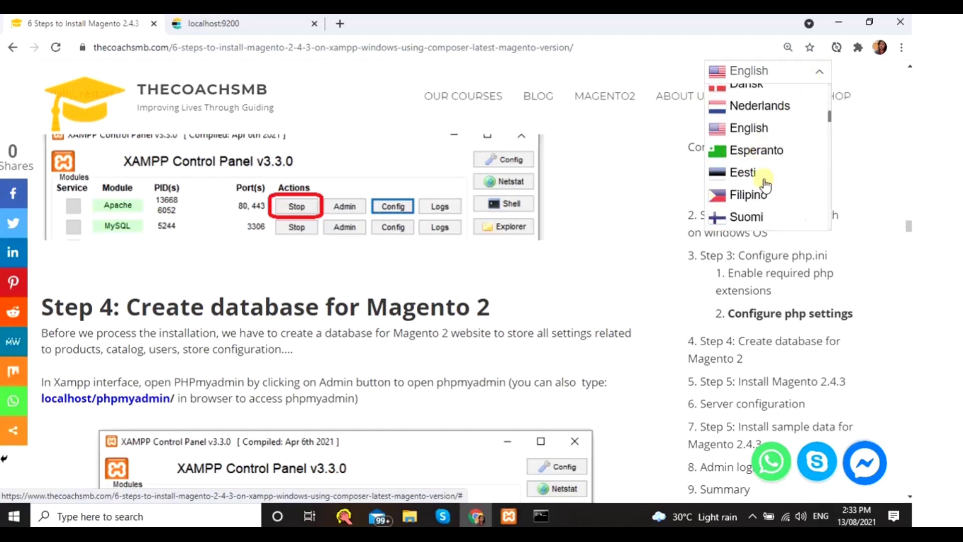
scroll(766, 187, down, 3)
scroll(765, 186, up, 8)
scroll(765, 189, down, 10)
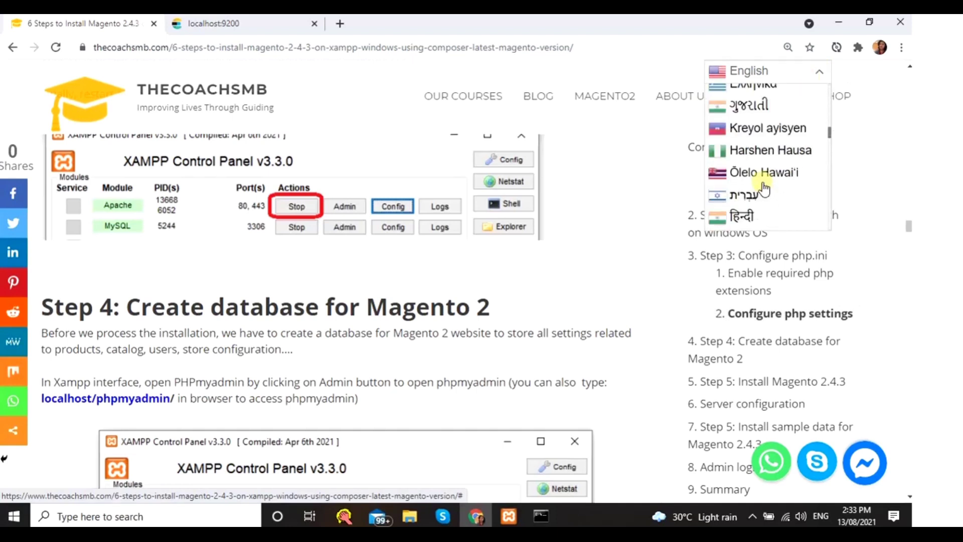
scroll(762, 189, down, 8)
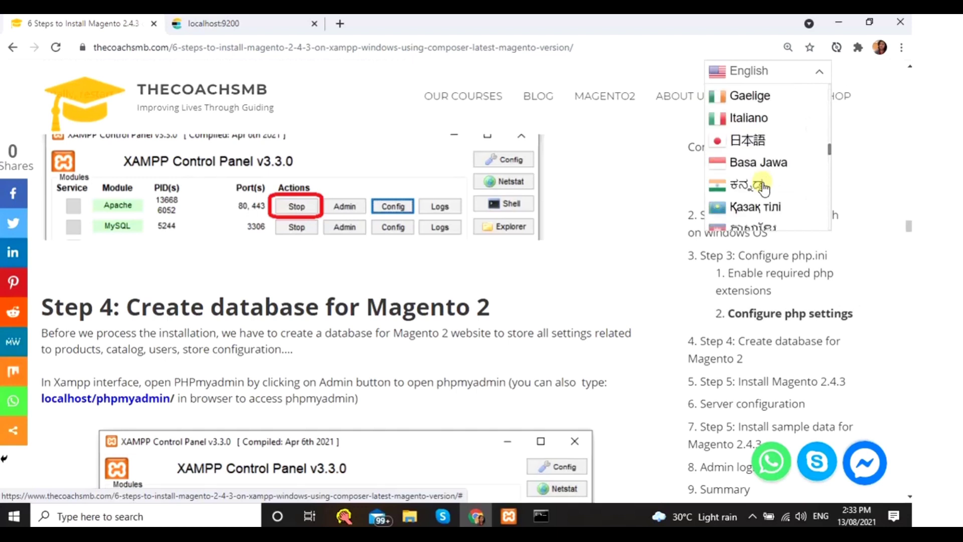
click(517, 303)
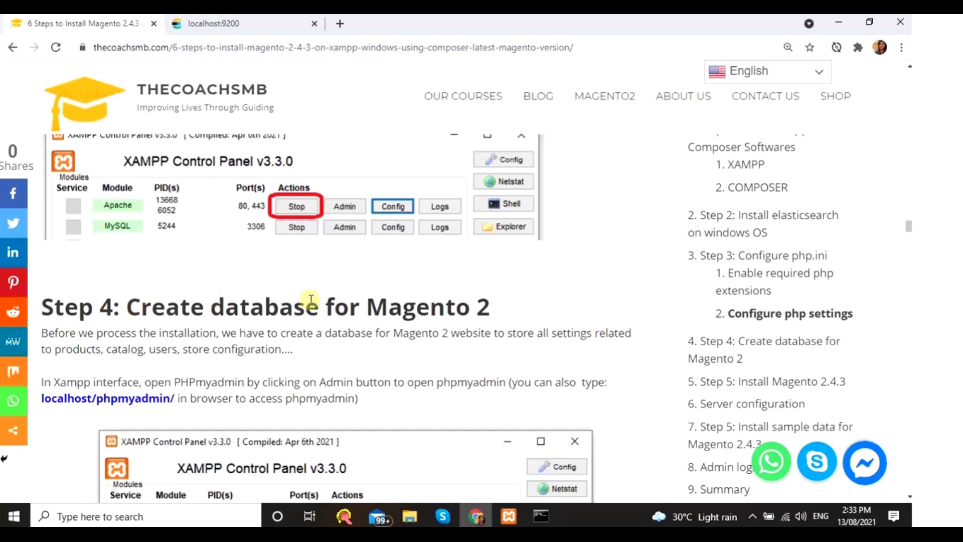
- Open the localhost/phpmyadmin/ link in a new tab and switch to it
scroll(396, 296, down, 3)
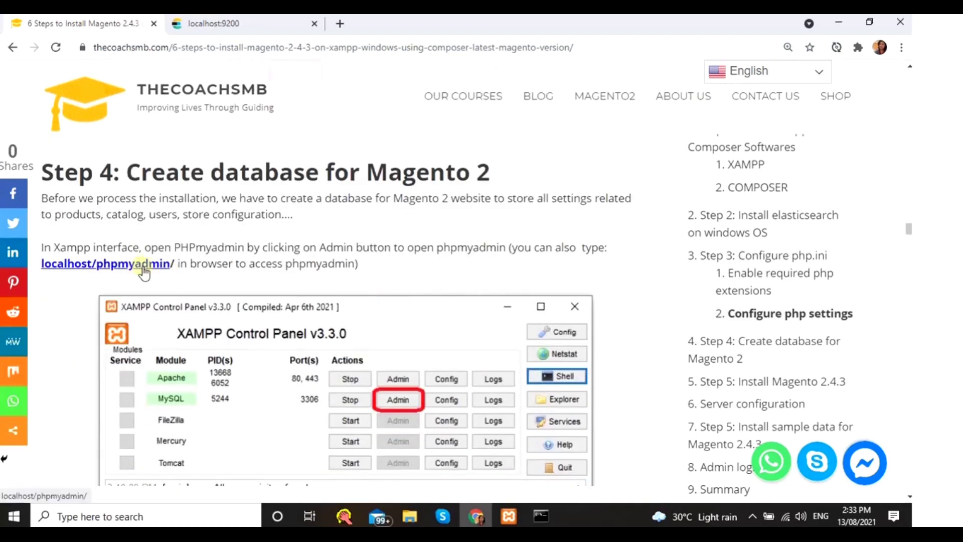
middle_click(143, 267)
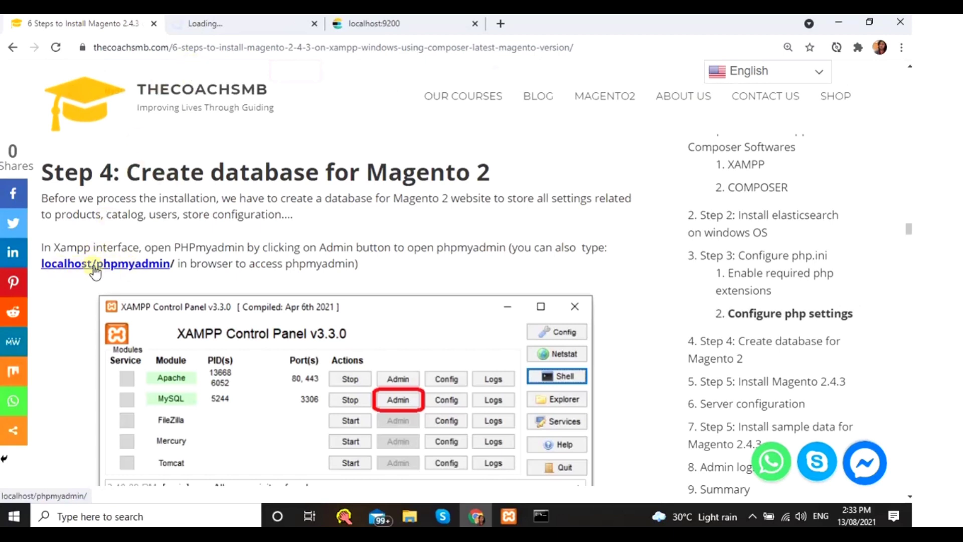
click(206, 23)
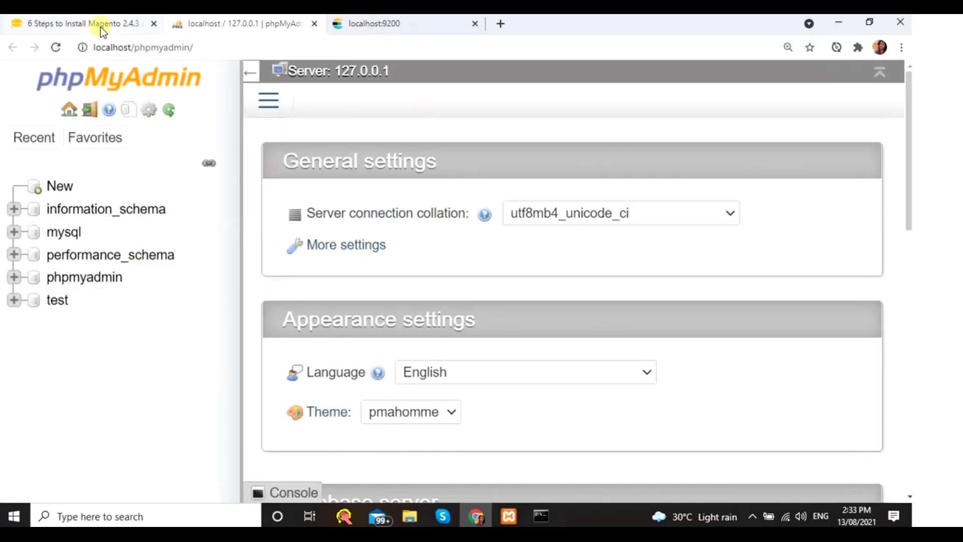
- Create a new empty database named magento2 in phpMyAdmin
click(100, 27)
scroll(152, 285, down, 8)
scroll(152, 285, up, 3)
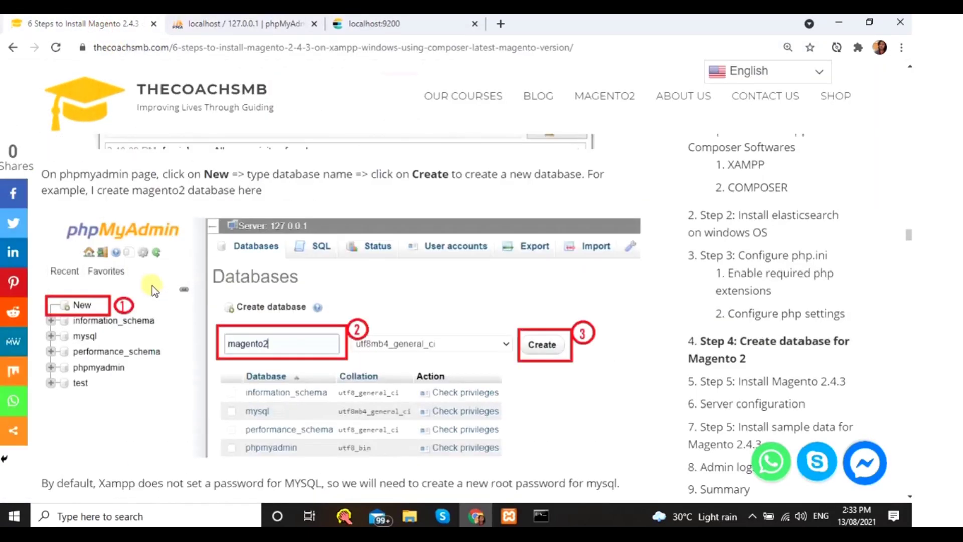
click(206, 20)
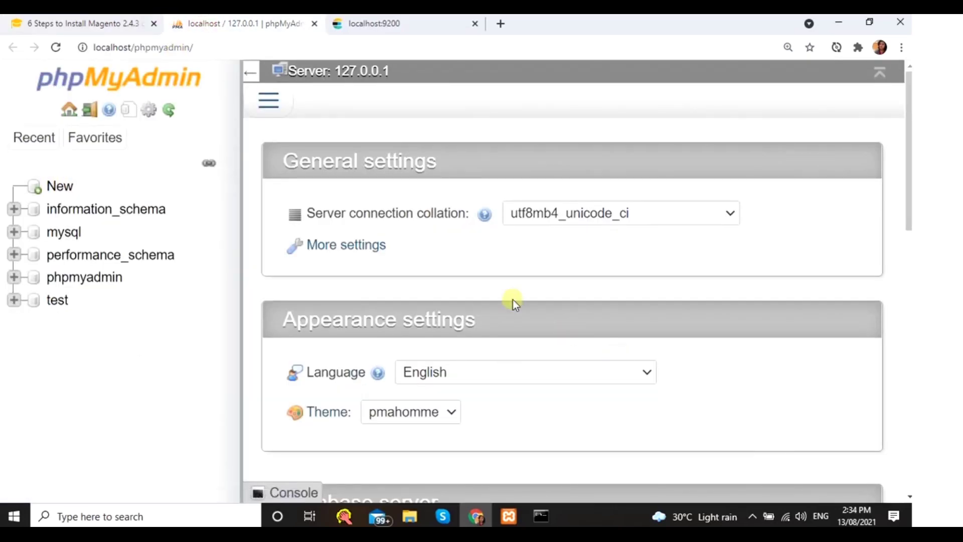
key(ctrl+minus)
key(ctrl+minus)
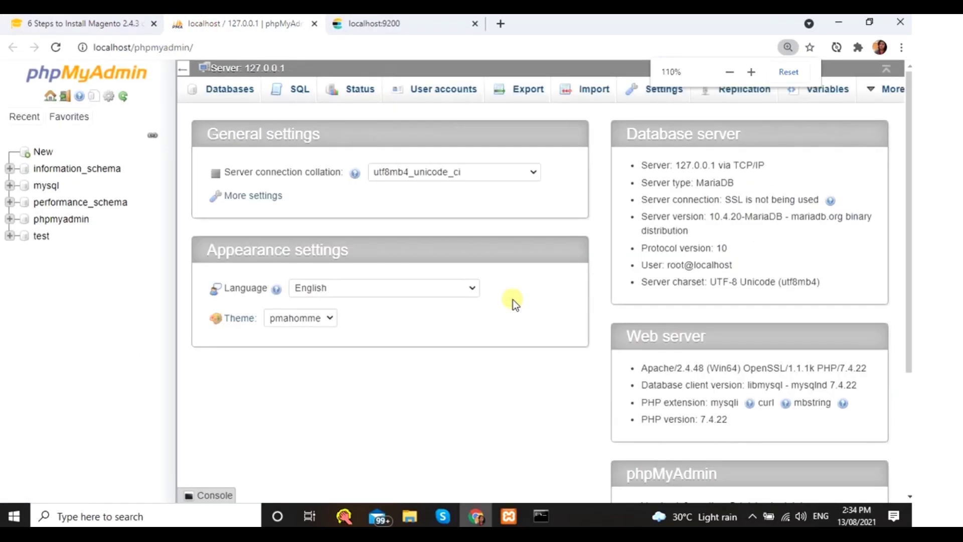
key(ctrl+plus)
key(ctrl+plus)
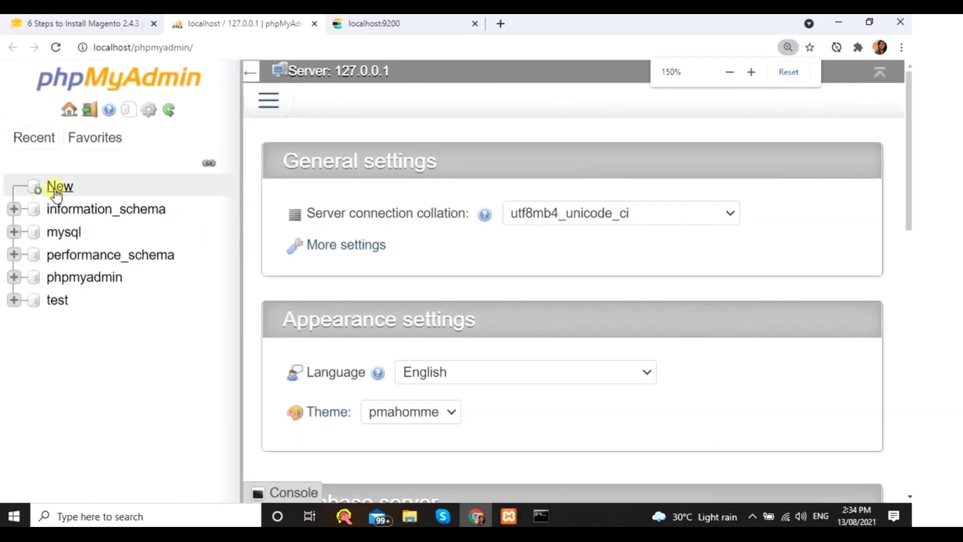
click(56, 190)
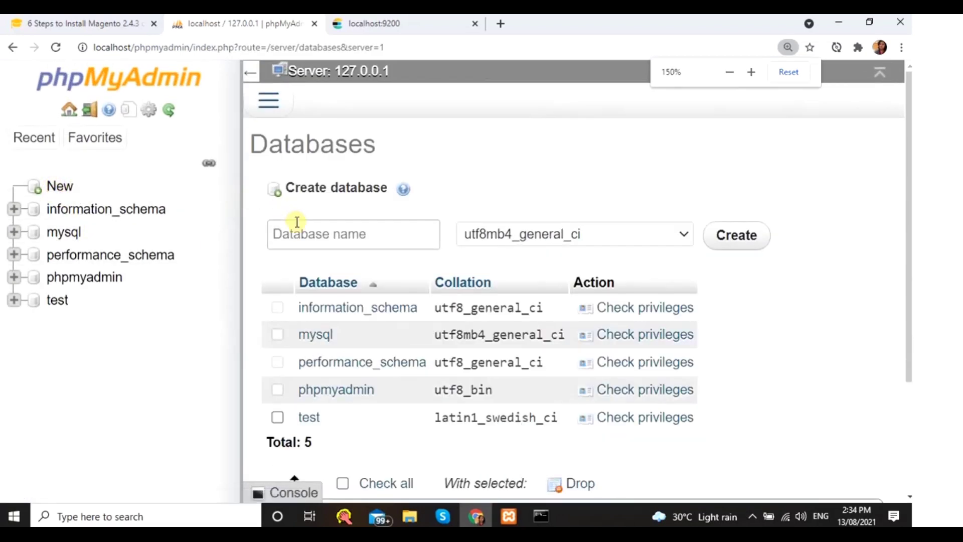
click(297, 233)
click(299, 233)
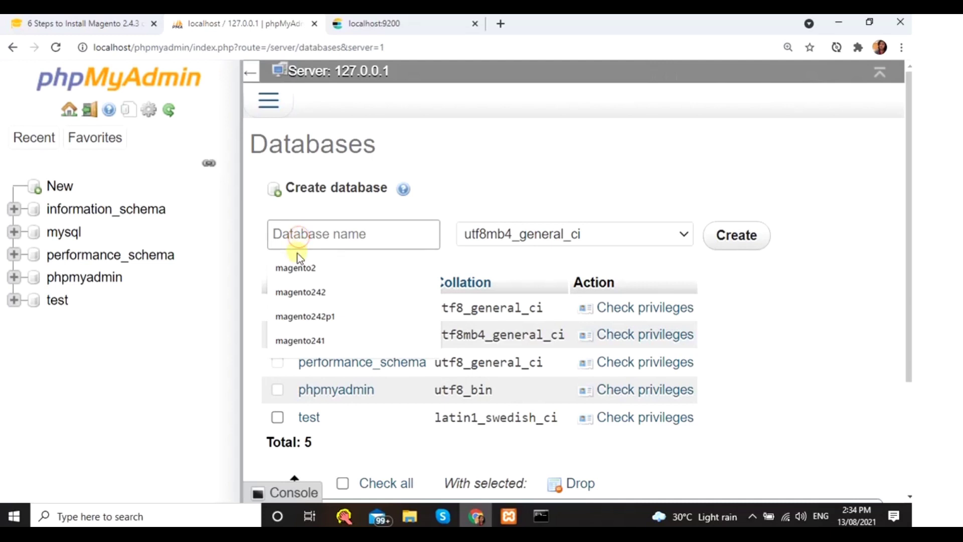
click(296, 267)
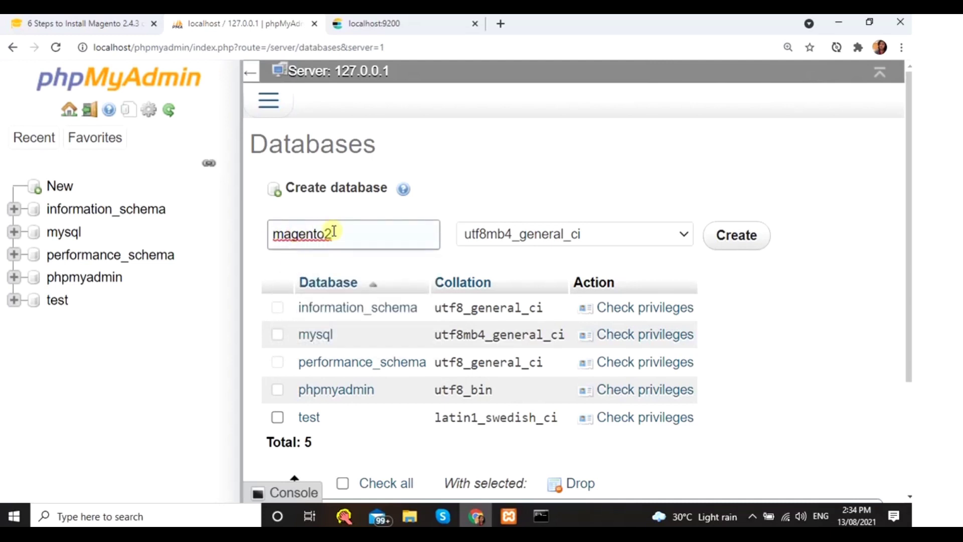
click(753, 248)
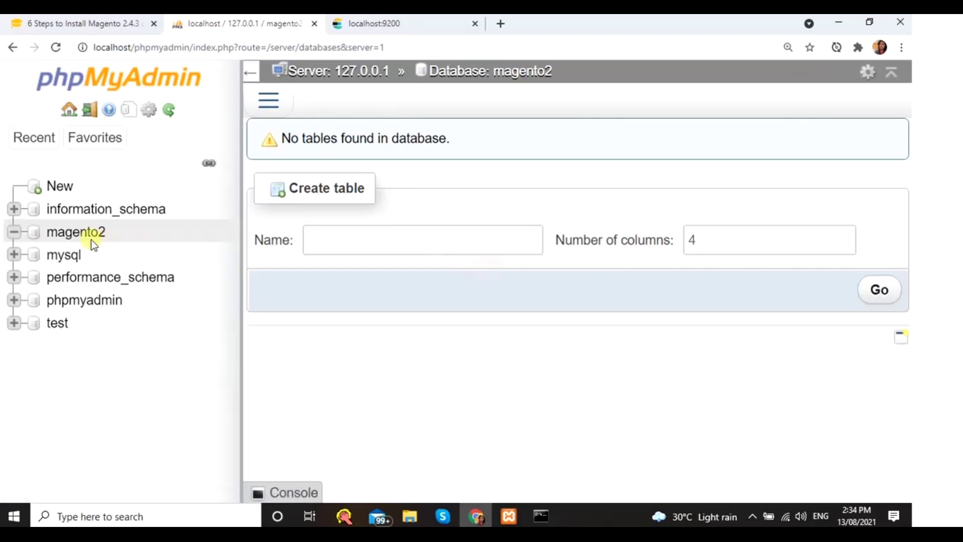
- Return to the installation guide and scroll to the MySQL root password step
click(61, 25)
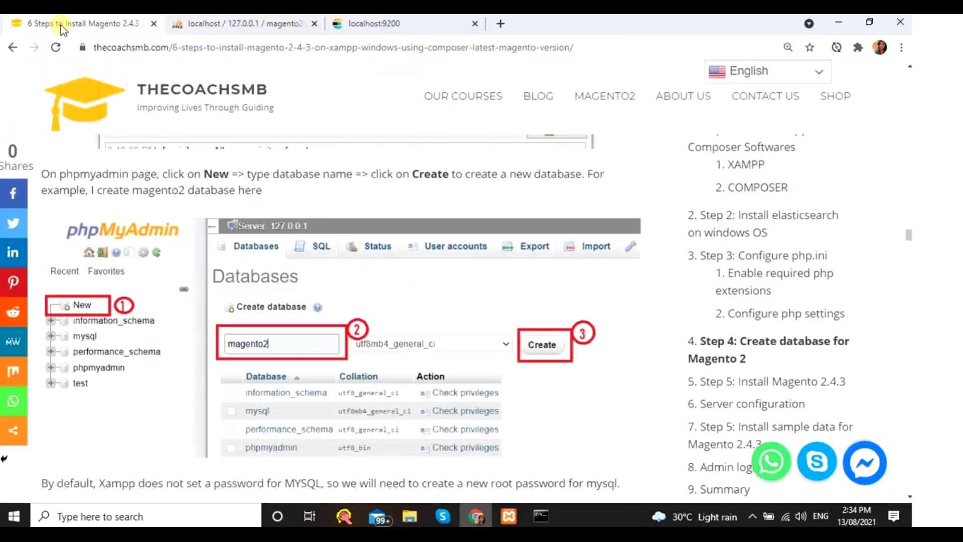
scroll(299, 383, down, 6)
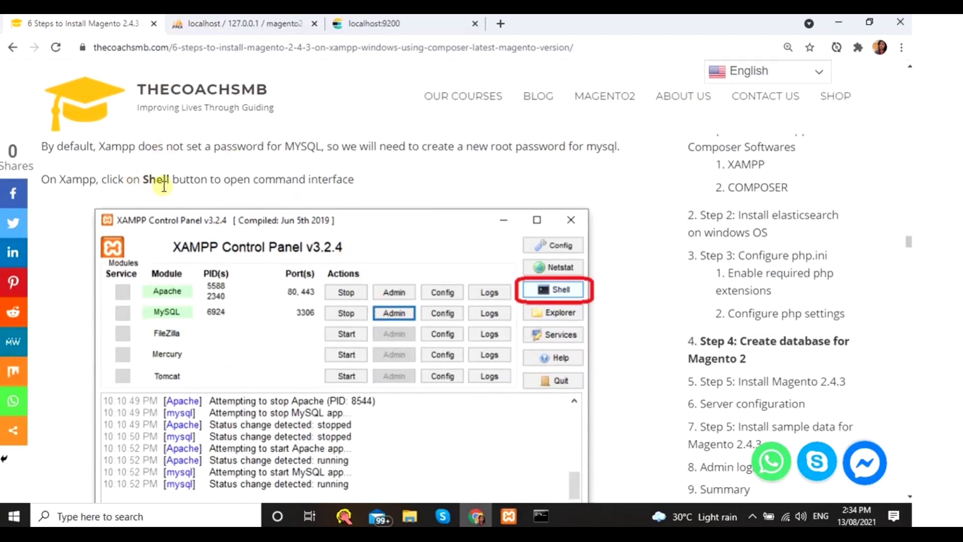
scroll(363, 218, down, 5)
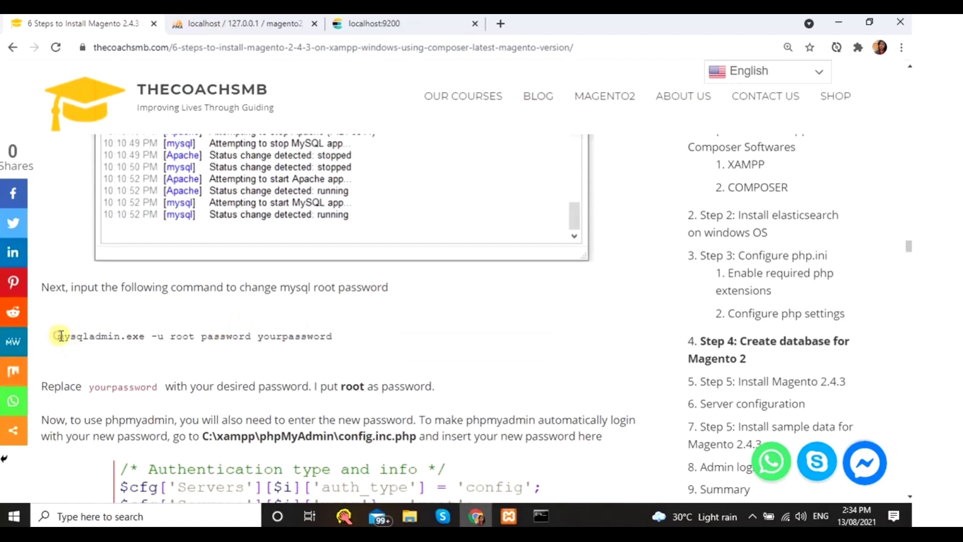
- Copy the 'mysqladmin.exe -u root password' command from the guide
drag(59, 336, 249, 337)
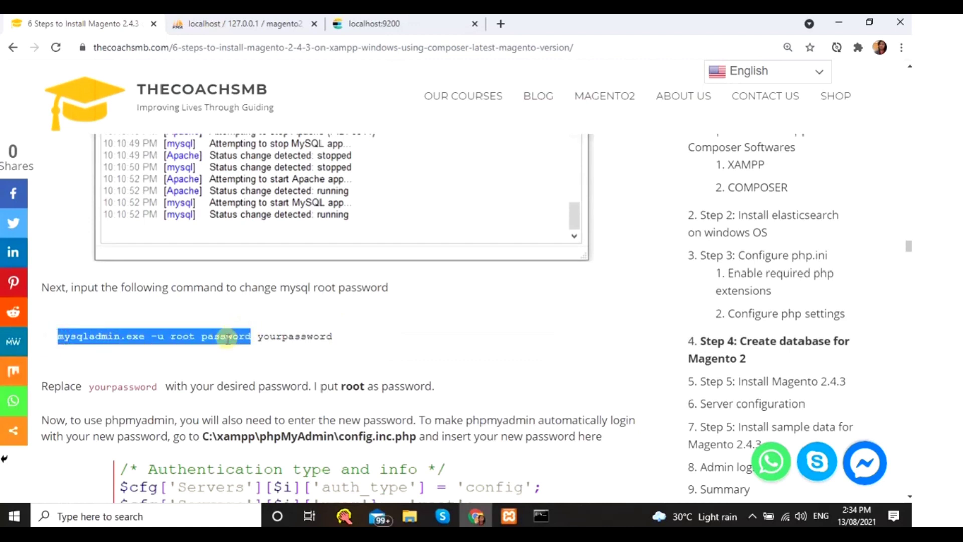
right_click(228, 339)
click(246, 348)
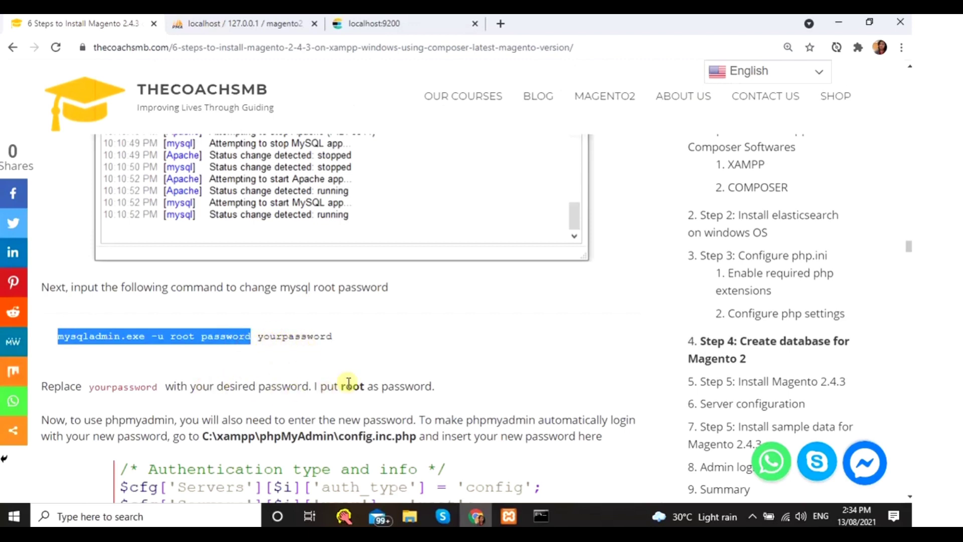
- Run the pasted command with the new root password in XAMPP Shell, then close it
click(507, 519)
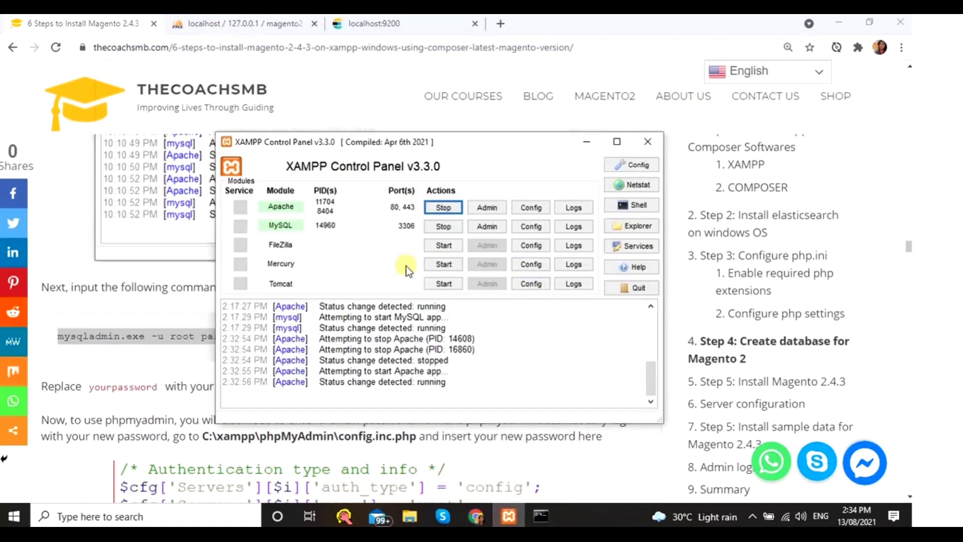
click(626, 201)
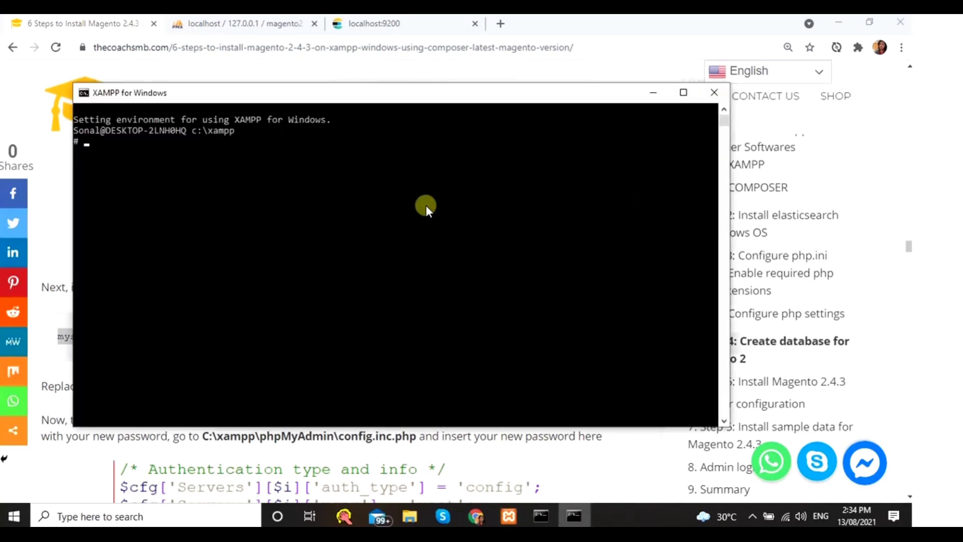
right_click(240, 207)
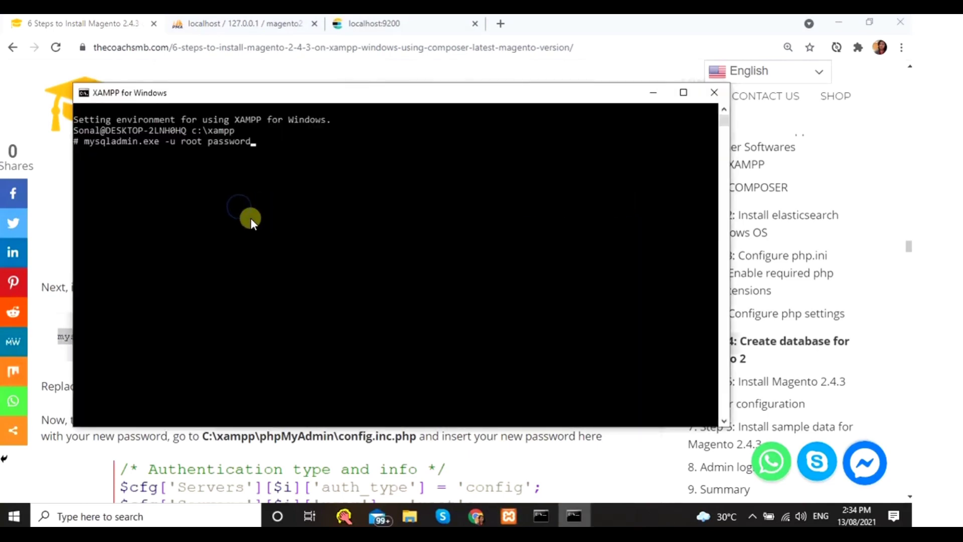
text(root)
key(Return)
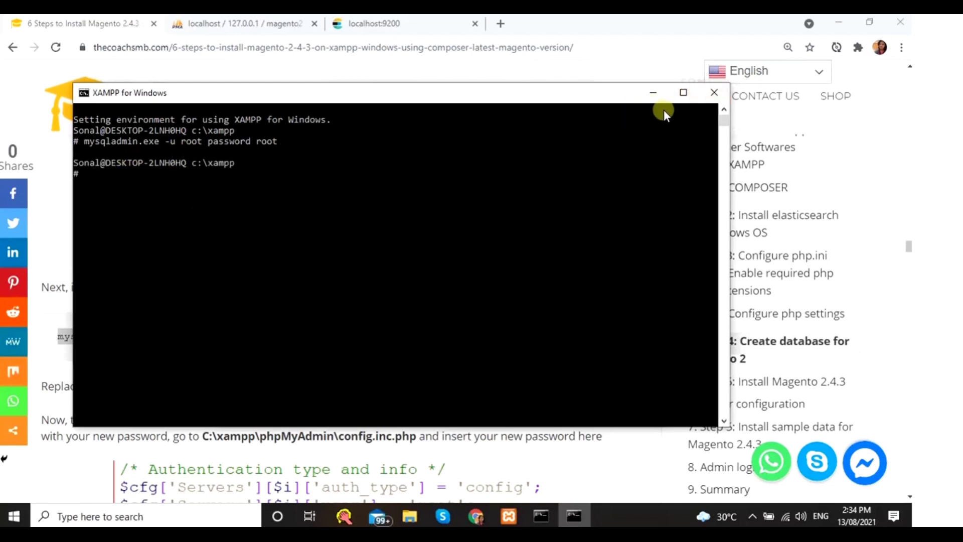
click(713, 93)
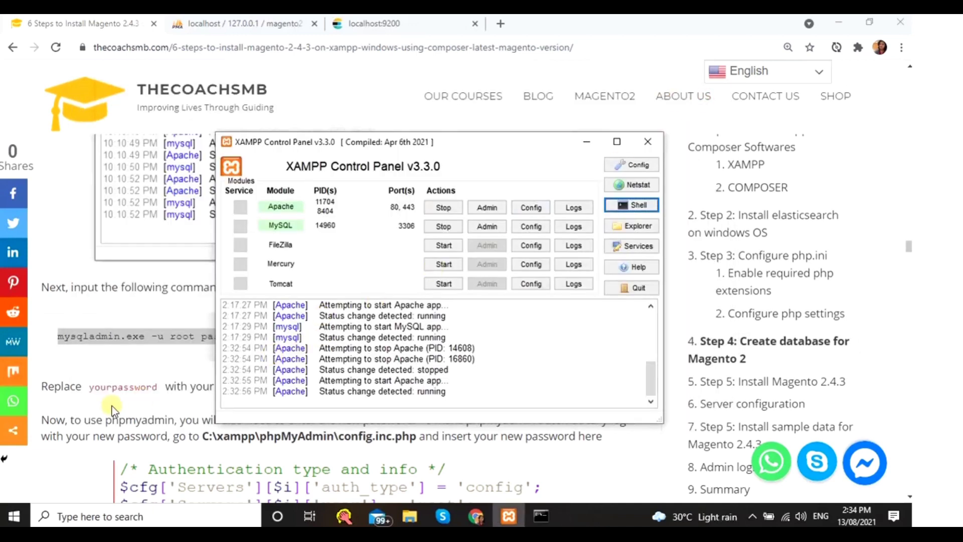
- Scroll the tutorial to the config.inc.php instructions, select its file path, then bring XAMPP forward
click(113, 411)
scroll(103, 387, down, 3)
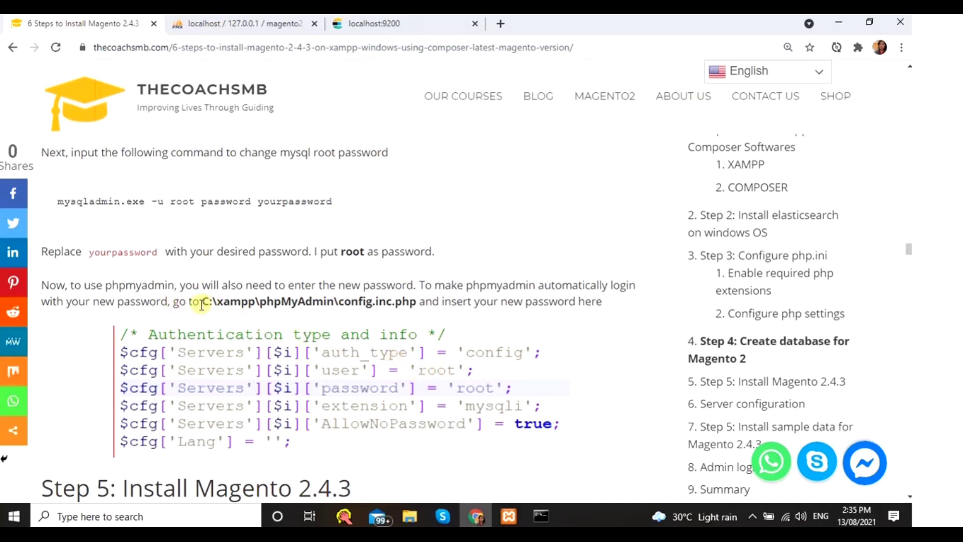
drag(202, 303, 415, 302)
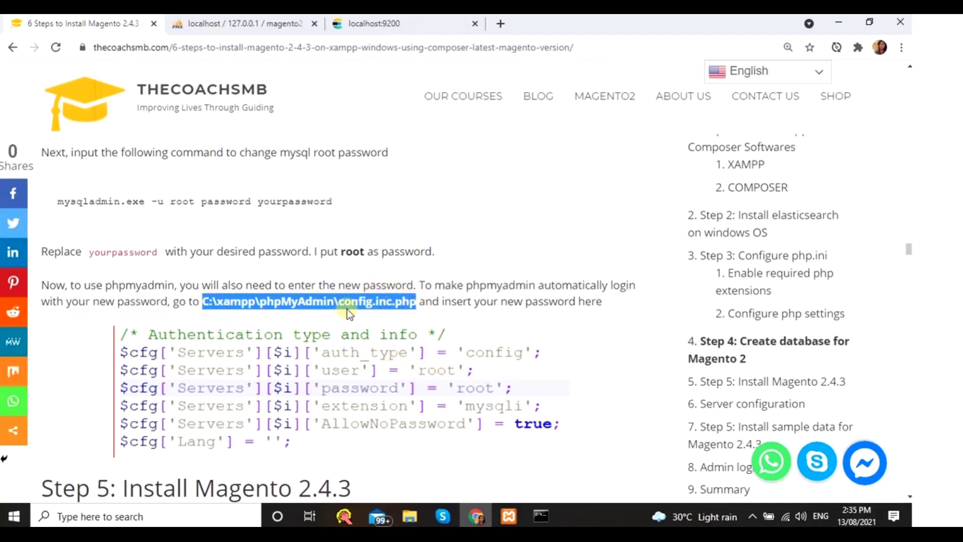
click(509, 516)
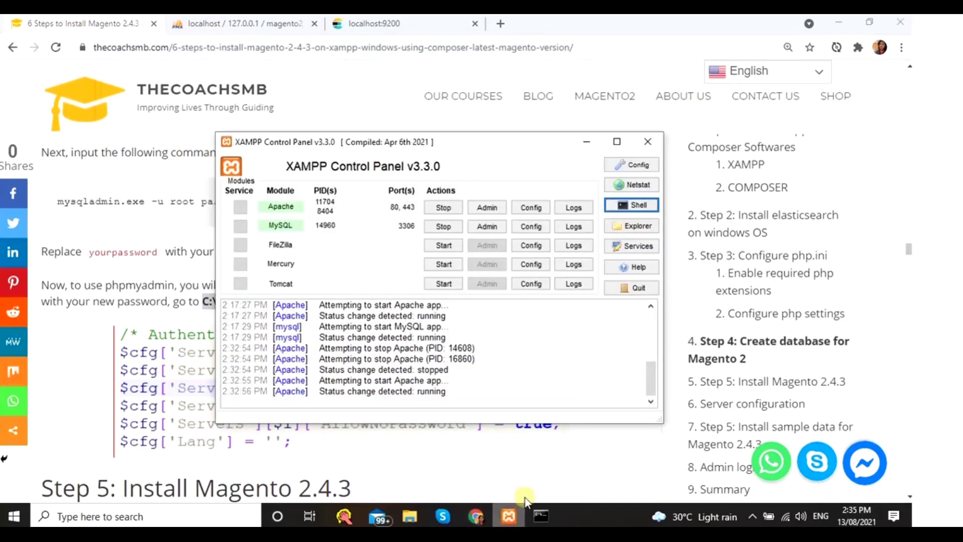
- Open phpMyAdmin's config.inc.php from Apache Config in a maximized, enlarged Notepad
click(538, 212)
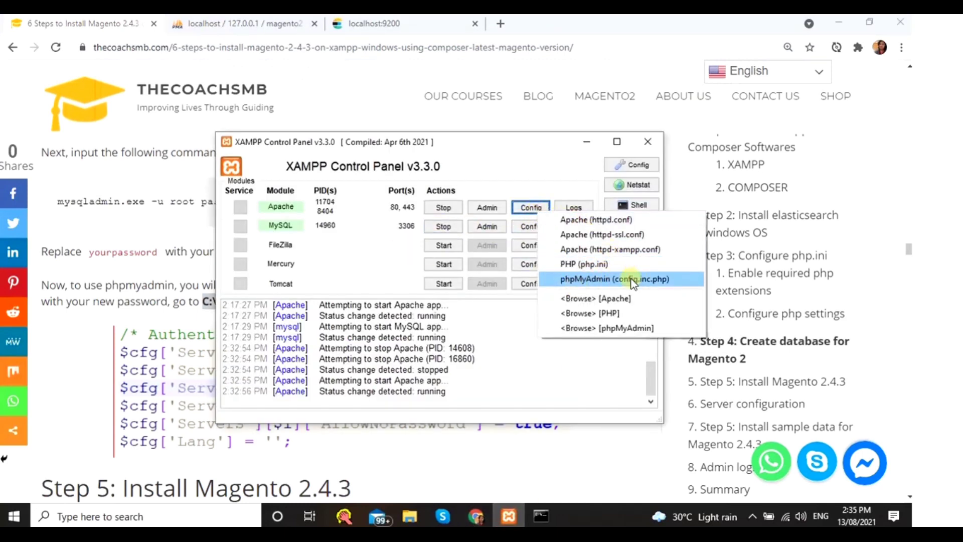
click(651, 279)
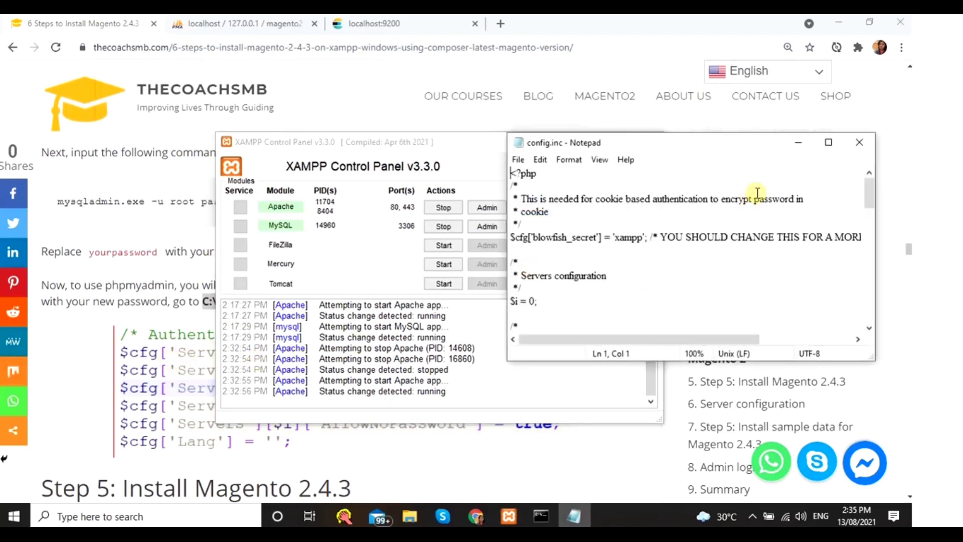
click(831, 143)
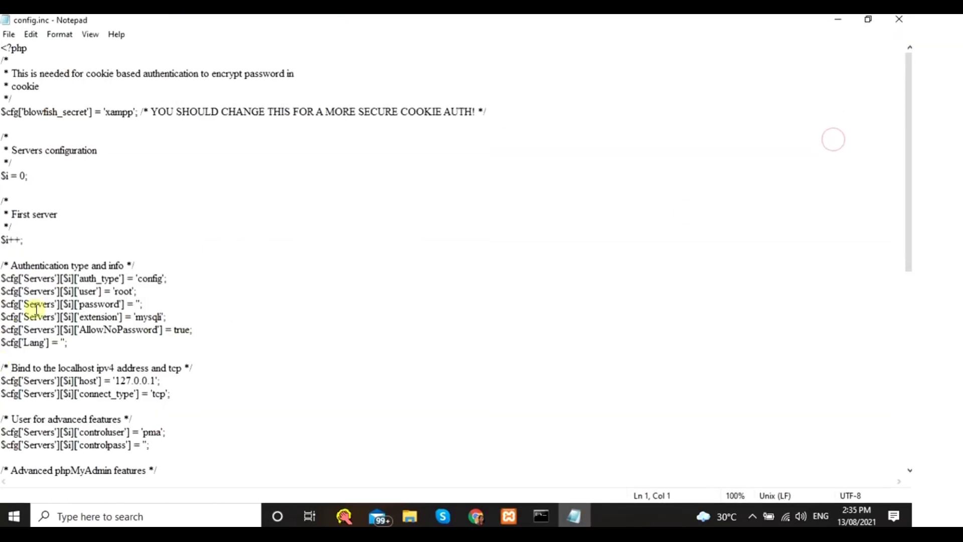
key(ctrl+plus)
key(ctrl+plus)
scroll(282, 327, down, 3)
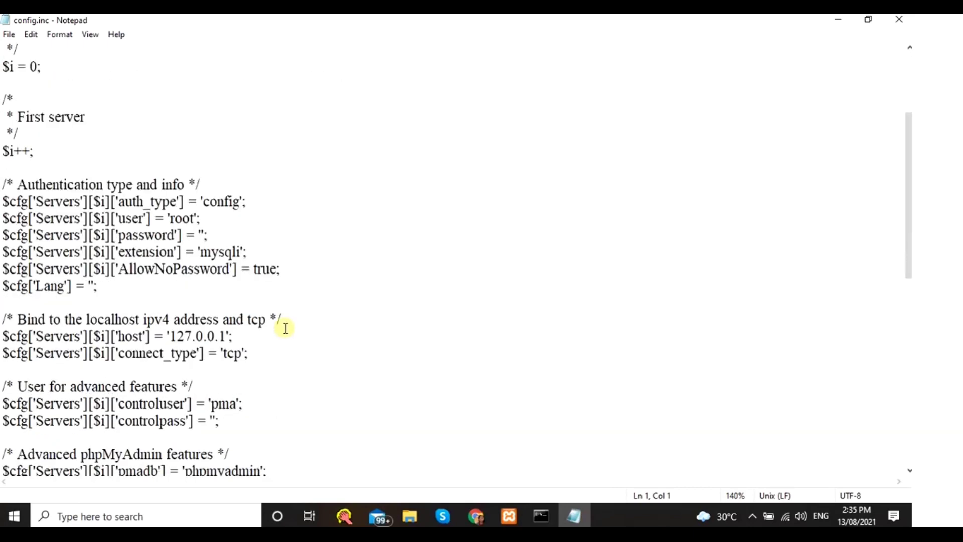
key(ctrl+plus)
key(ctrl+plus)
key(ctrl+plus)
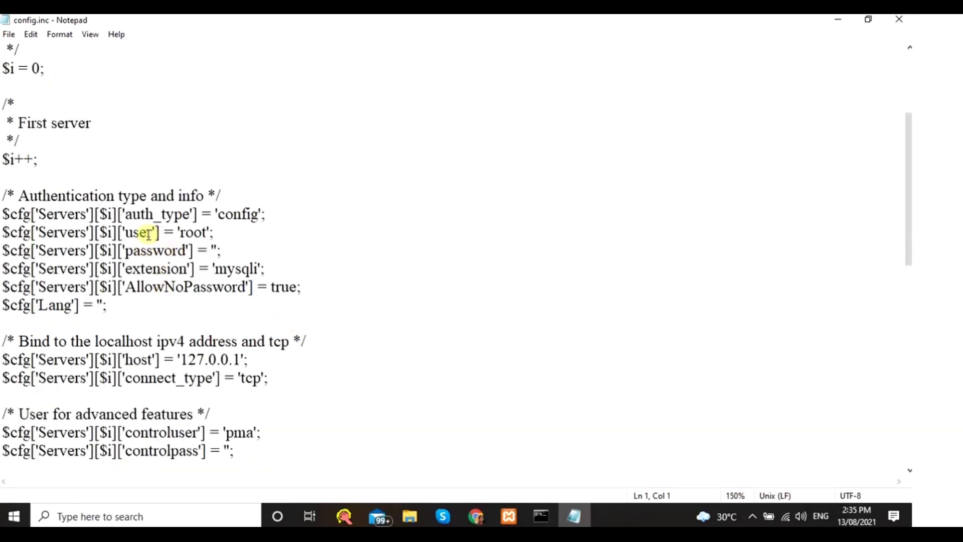
- Enter the new root password as the password value, save the file and close Notepad
click(431, 256)
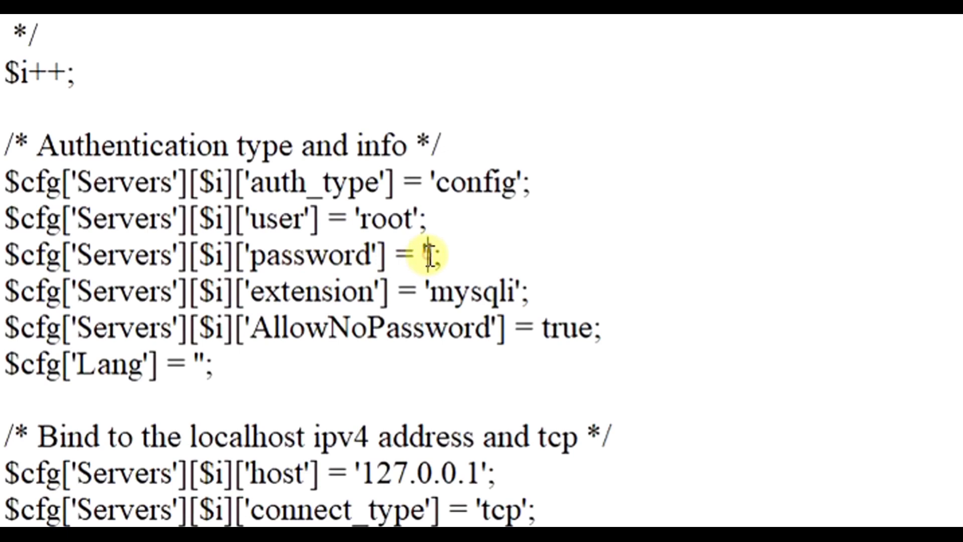
text(root)
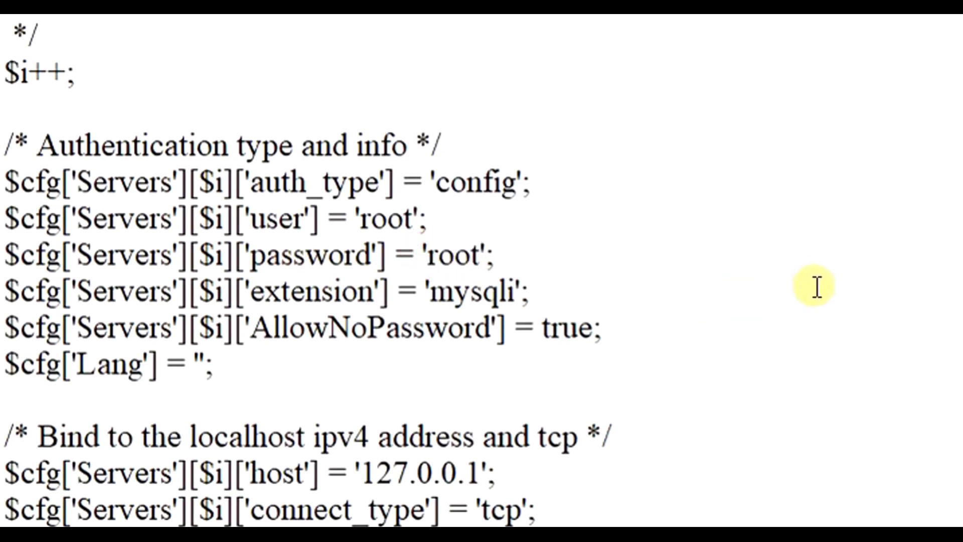
click(8, 34)
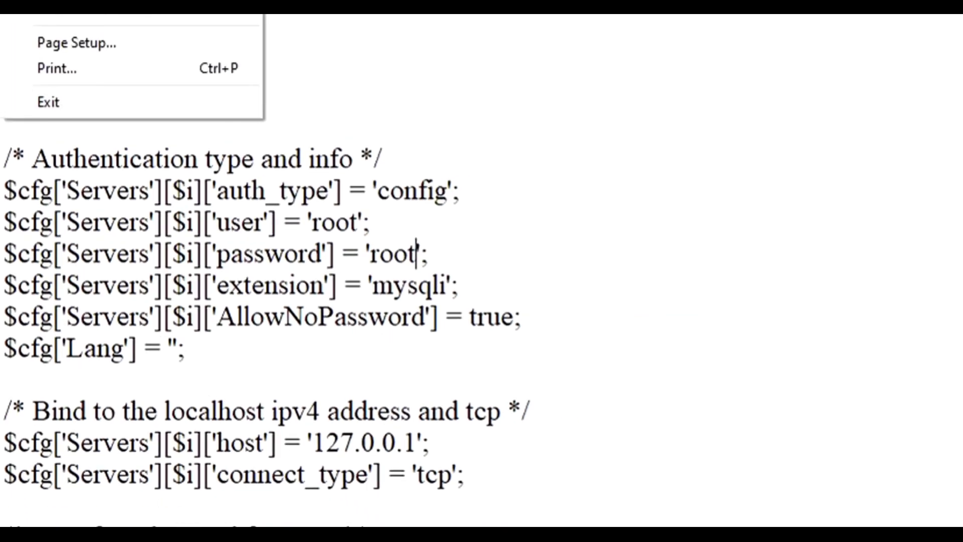
click(32, 95)
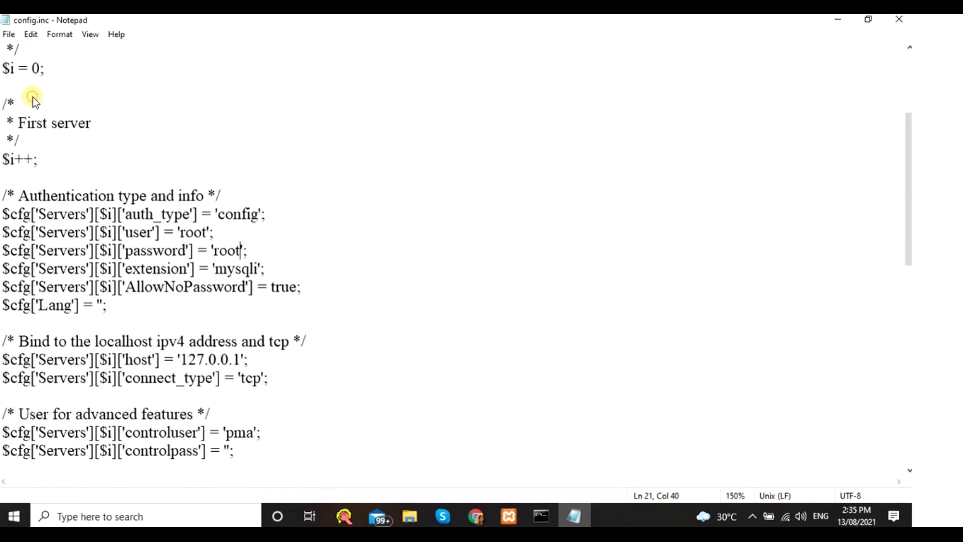
click(900, 20)
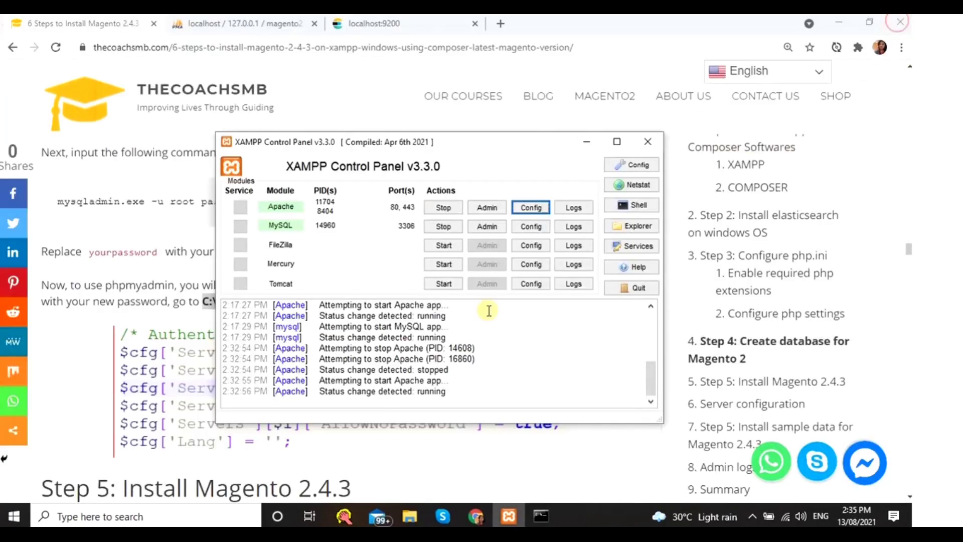
- Stop and start MySQL, then Apache, and return to the tutorial's Step 5
click(442, 227)
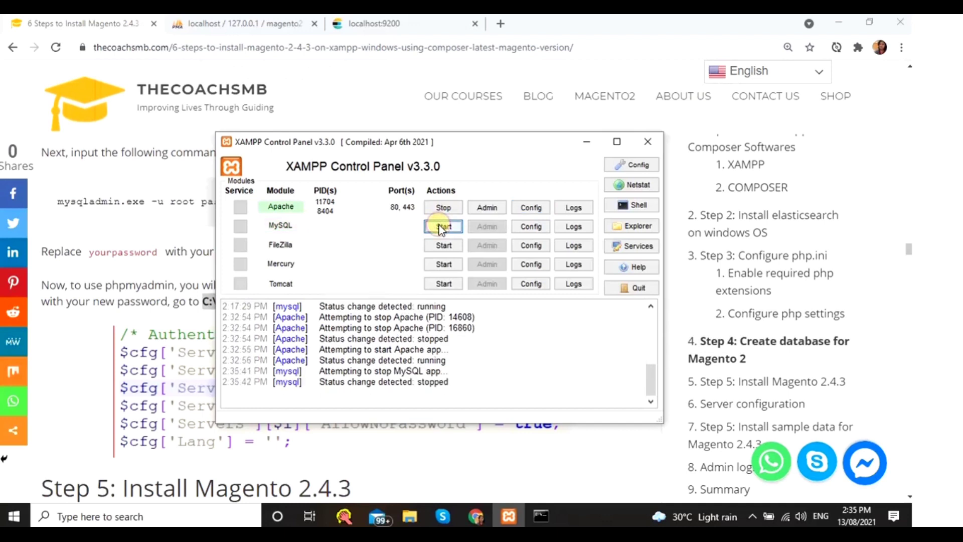
click(444, 227)
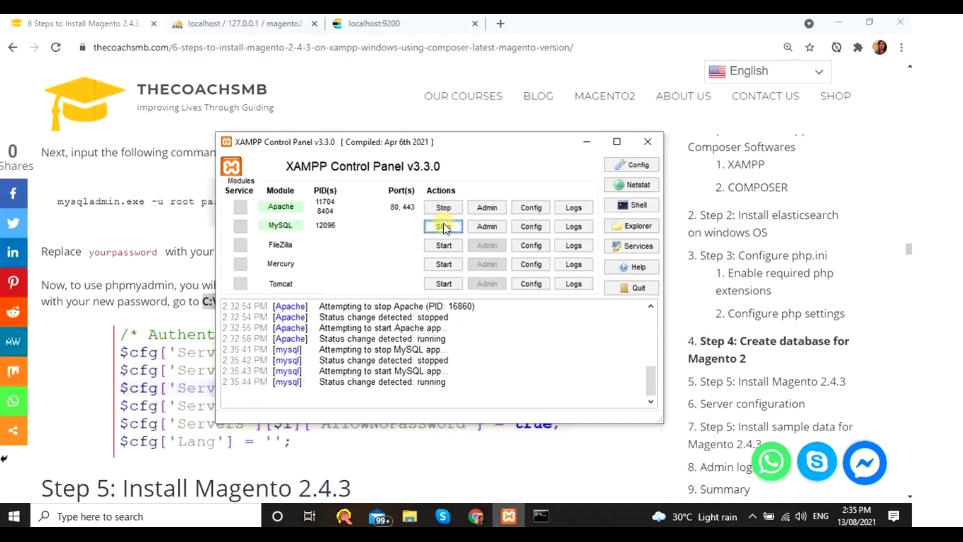
click(443, 208)
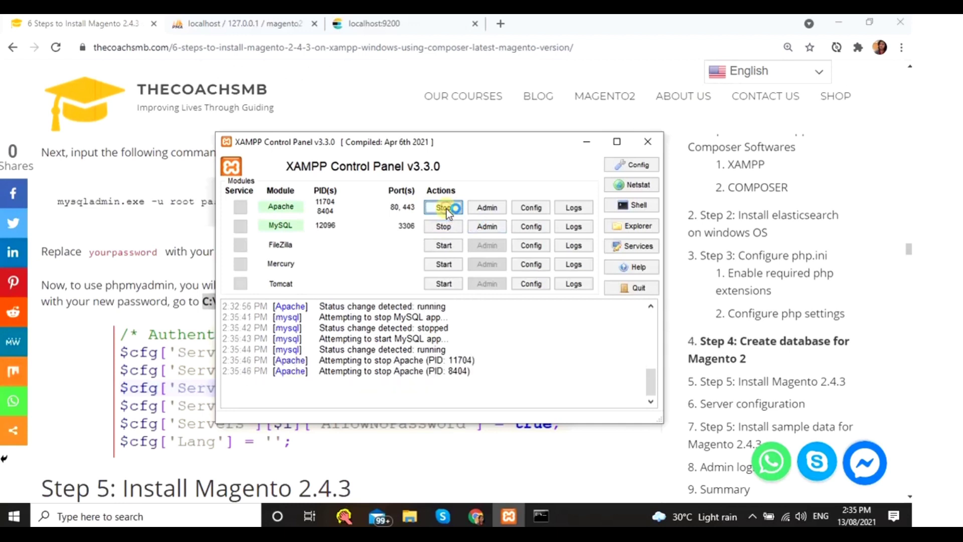
click(443, 207)
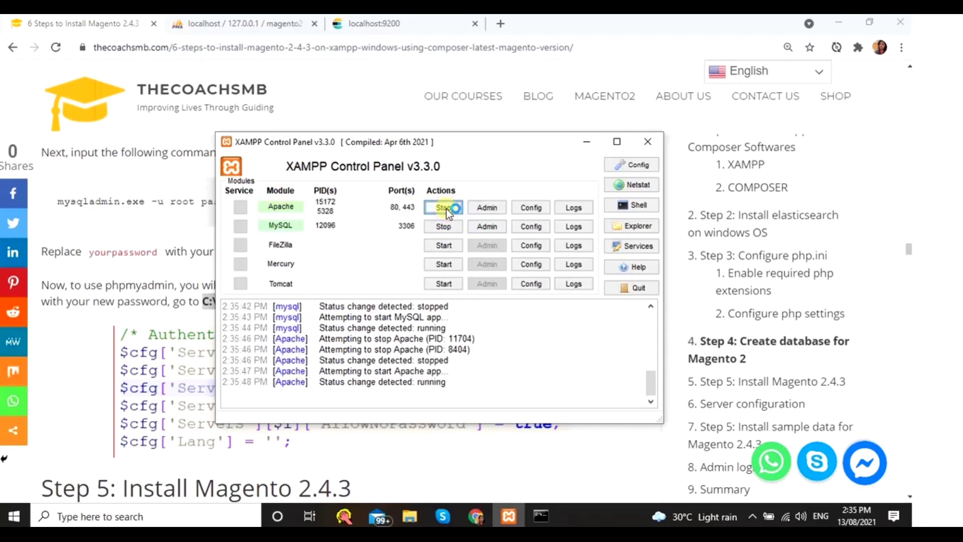
click(59, 347)
scroll(61, 347, down, 5)
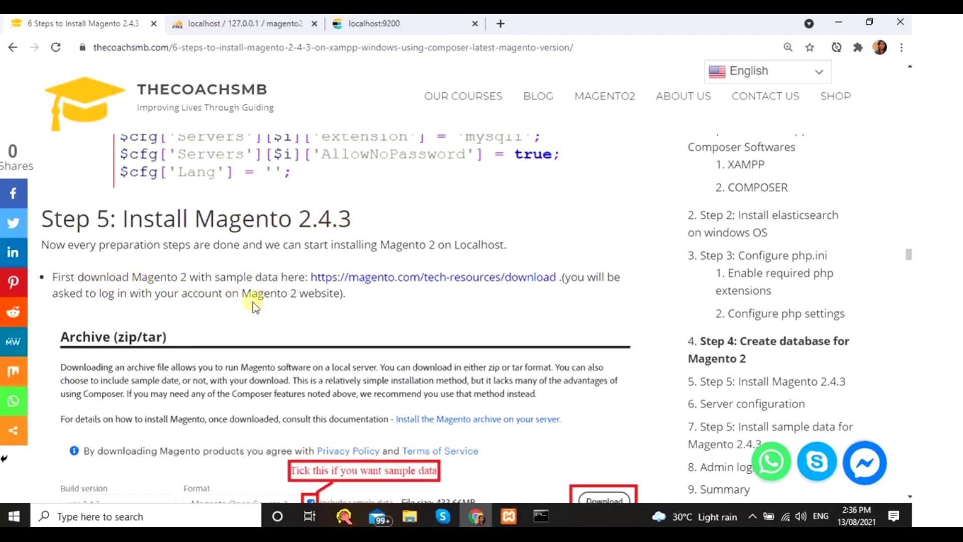
- Open magento.com/tech-resources/download in a new tab and scroll to Archive (zip/tar)
middle_click(384, 289)
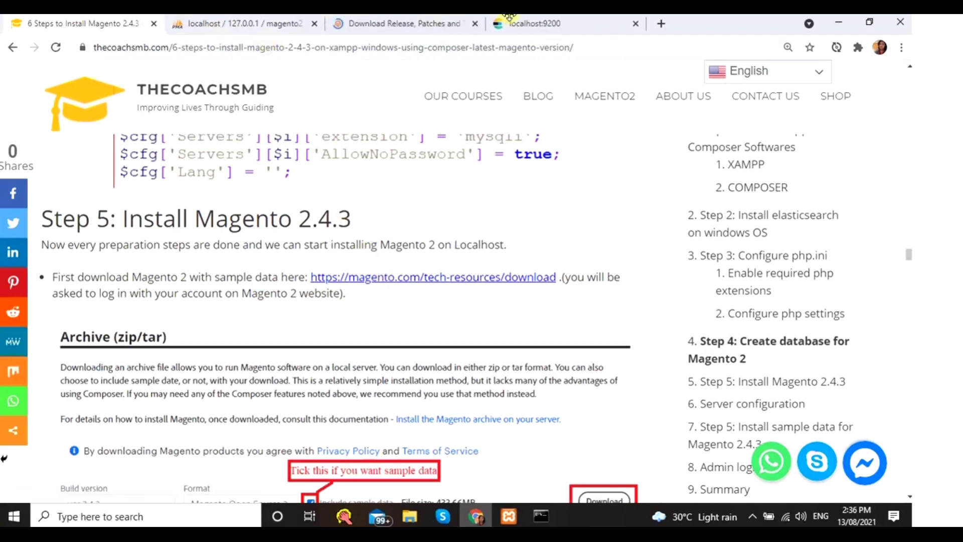
click(453, 28)
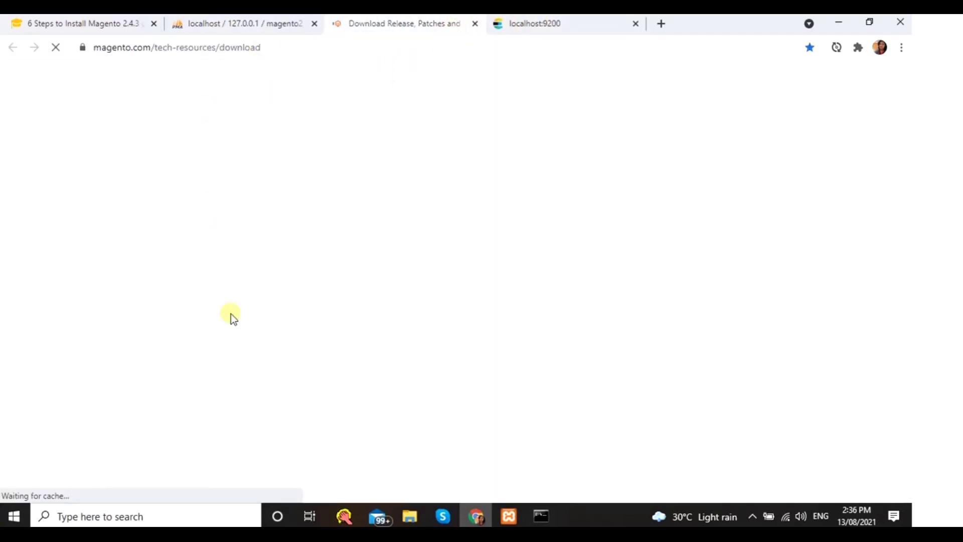
scroll(349, 295, down, 15)
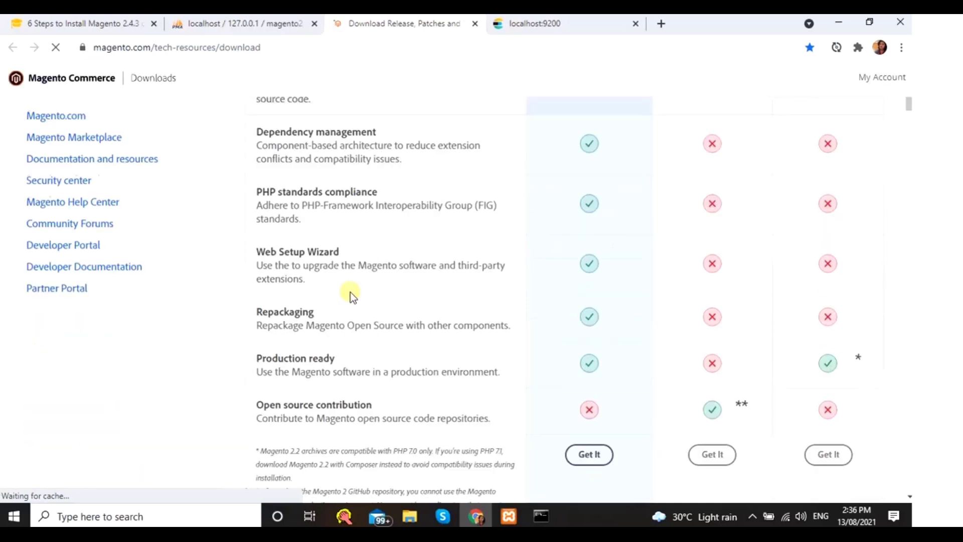
scroll(384, 377, down, 5)
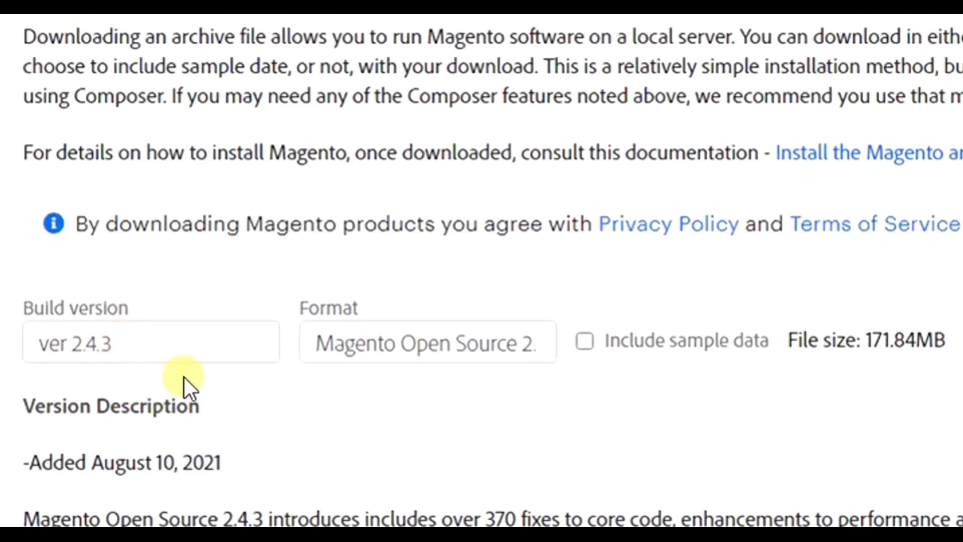
- Check the build version list, keeping ver 2.4.3 Magento Open Source, and review the download formats
click(180, 342)
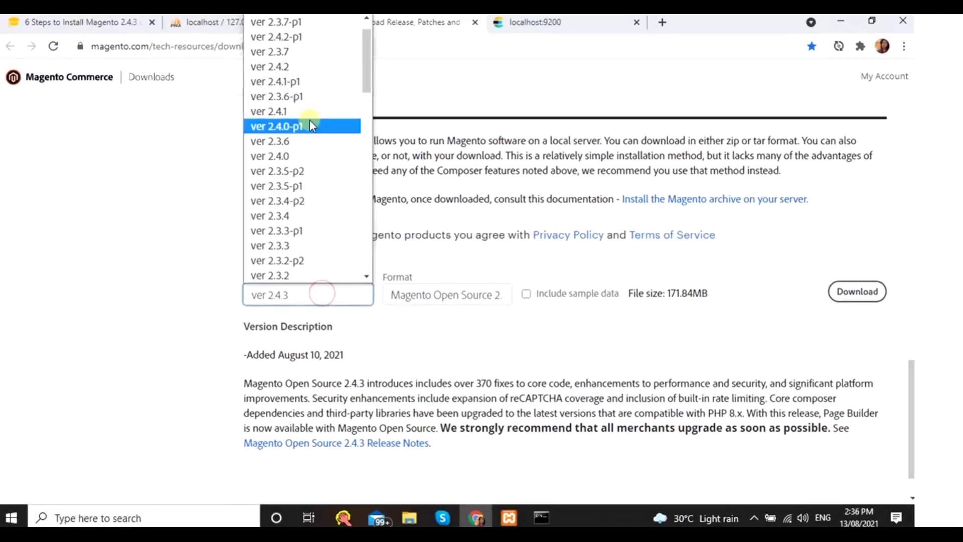
scroll(321, 246, up, 1)
scroll(305, 189, up, 1)
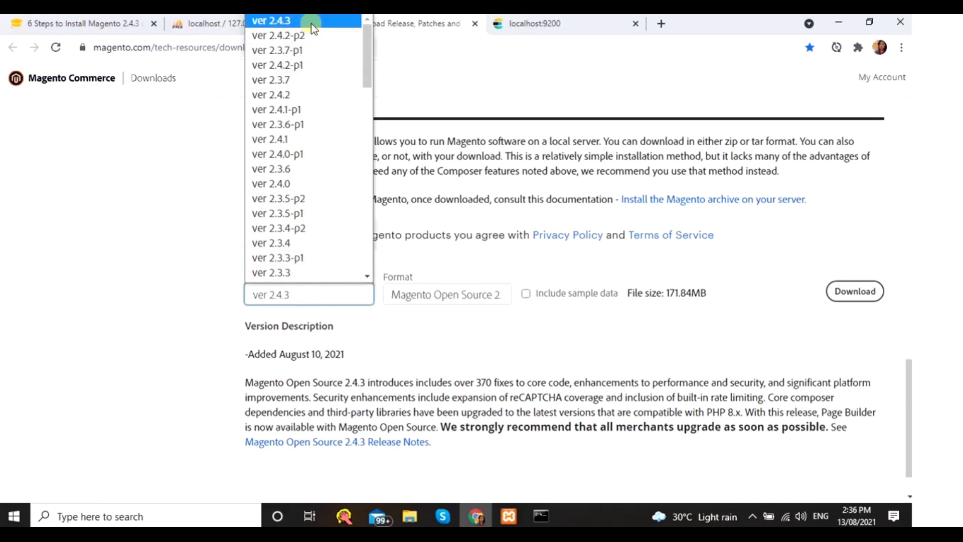
click(357, 317)
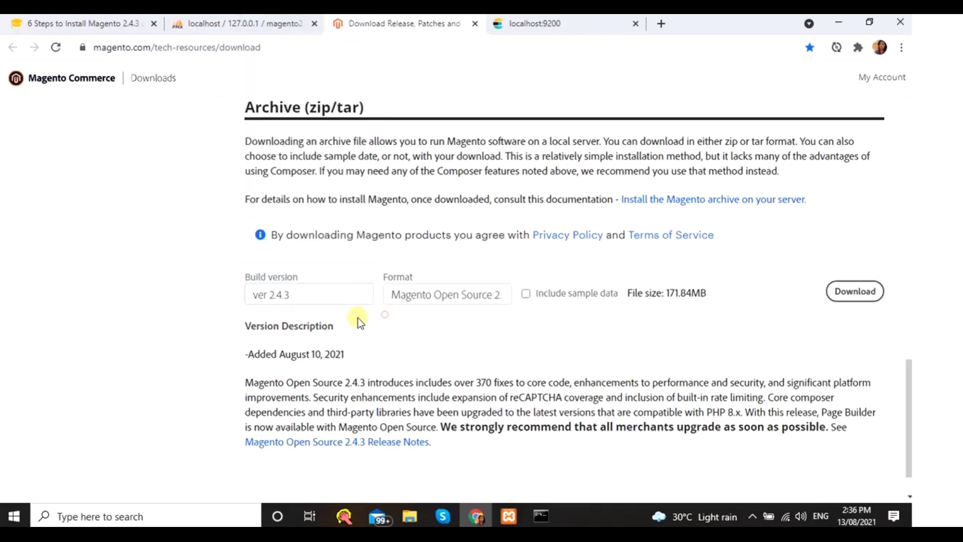
click(305, 294)
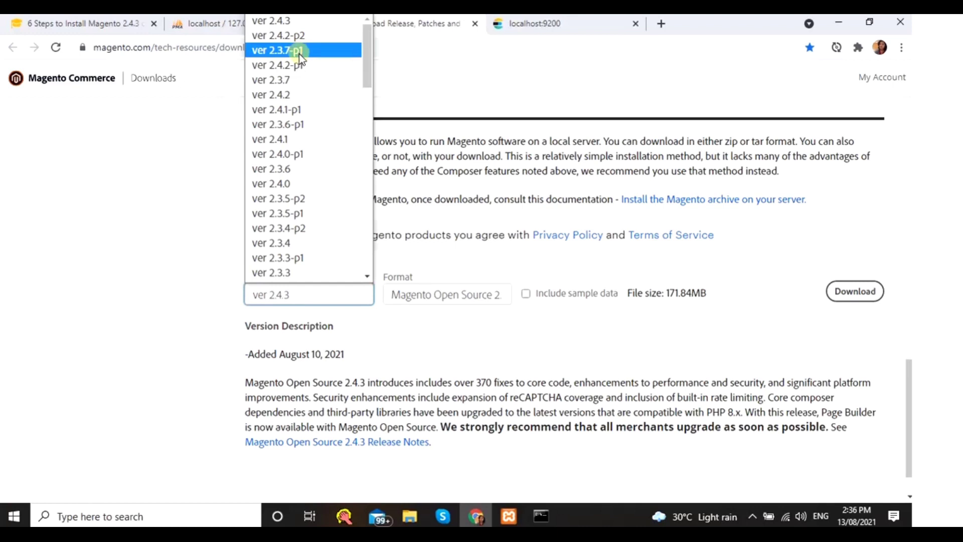
click(393, 350)
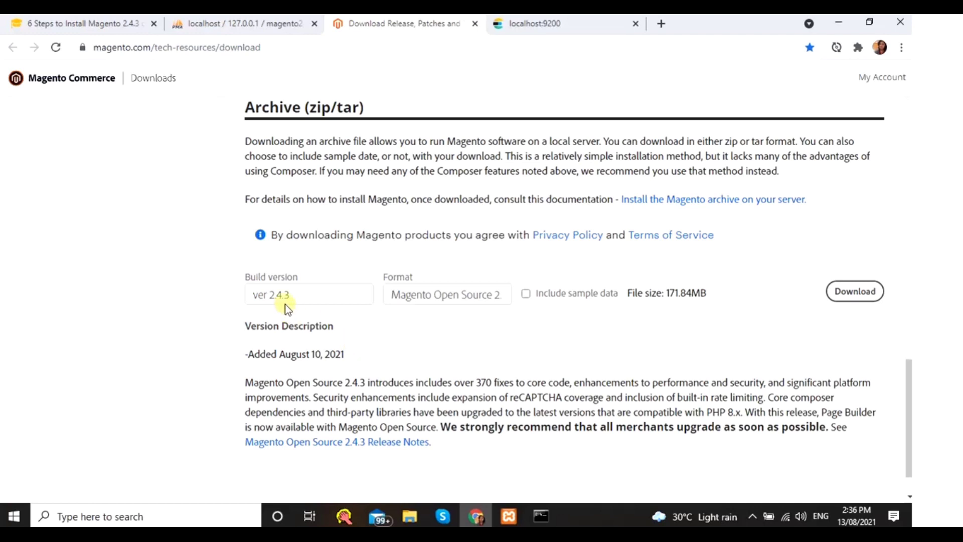
click(417, 300)
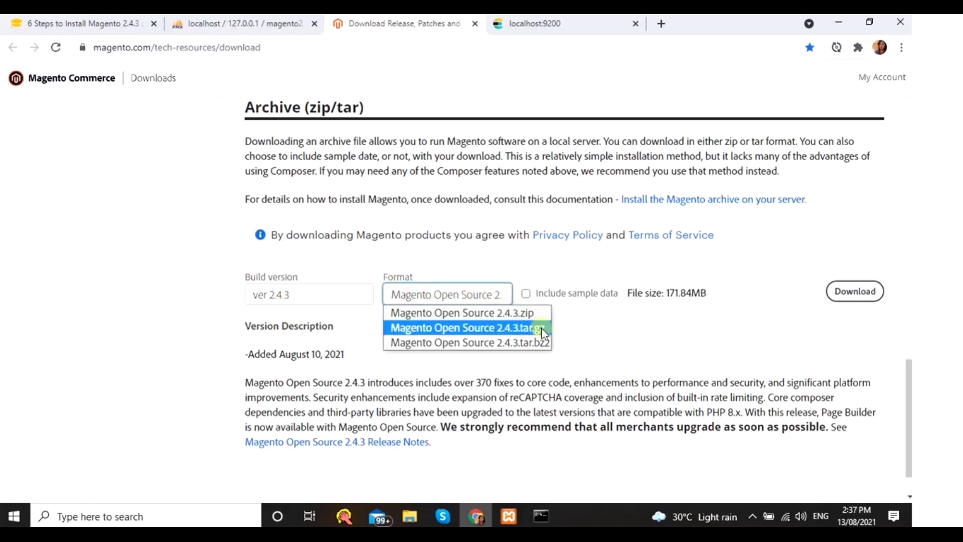
click(588, 333)
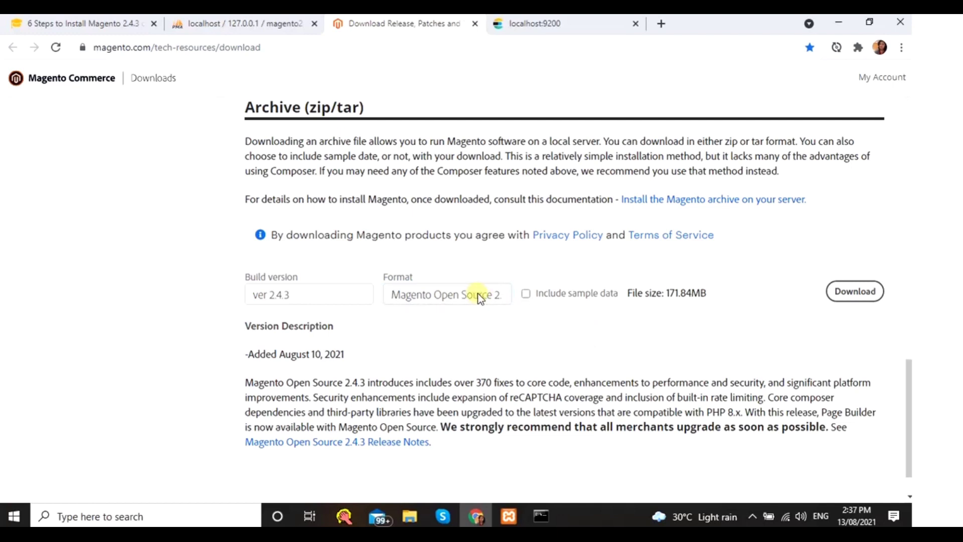
- Tick 'Include sample data' and request the 2.4.3 archive download
click(526, 292)
click(523, 292)
click(527, 295)
click(867, 288)
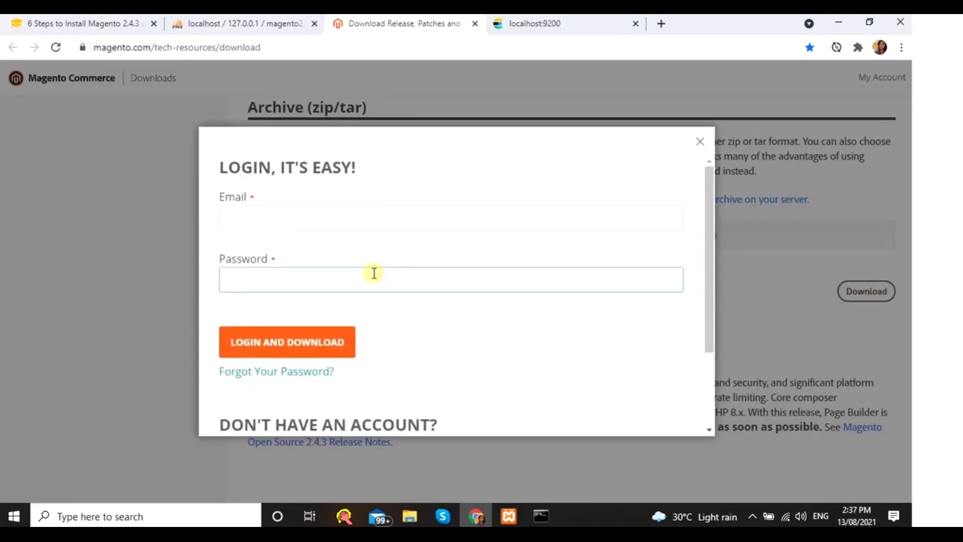
- Inspect the login popup's e-mail and password fields without signing in
click(366, 219)
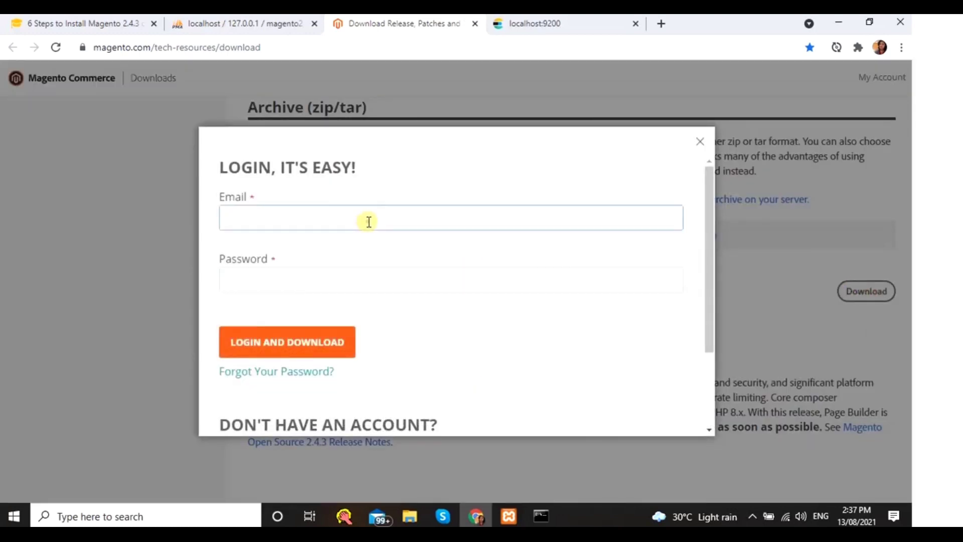
click(442, 256)
click(297, 285)
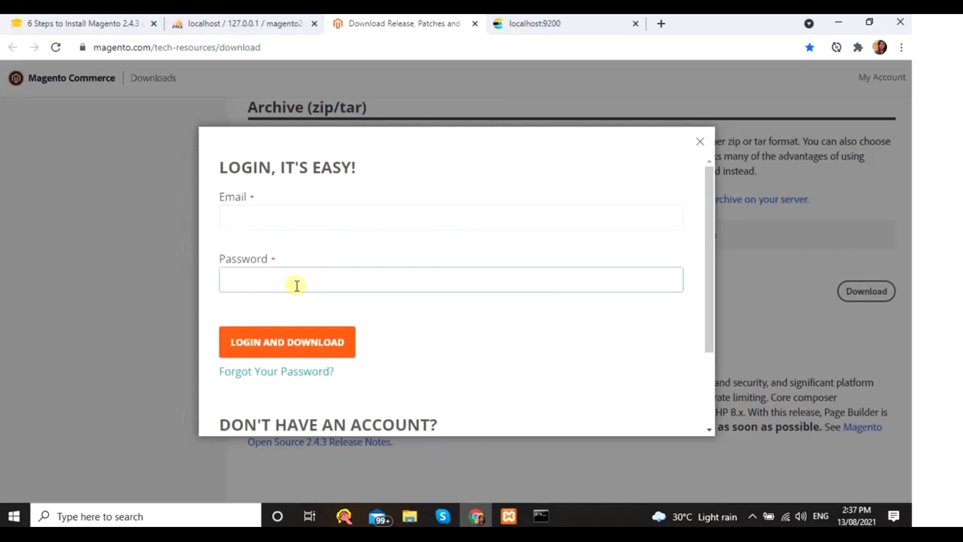
click(301, 224)
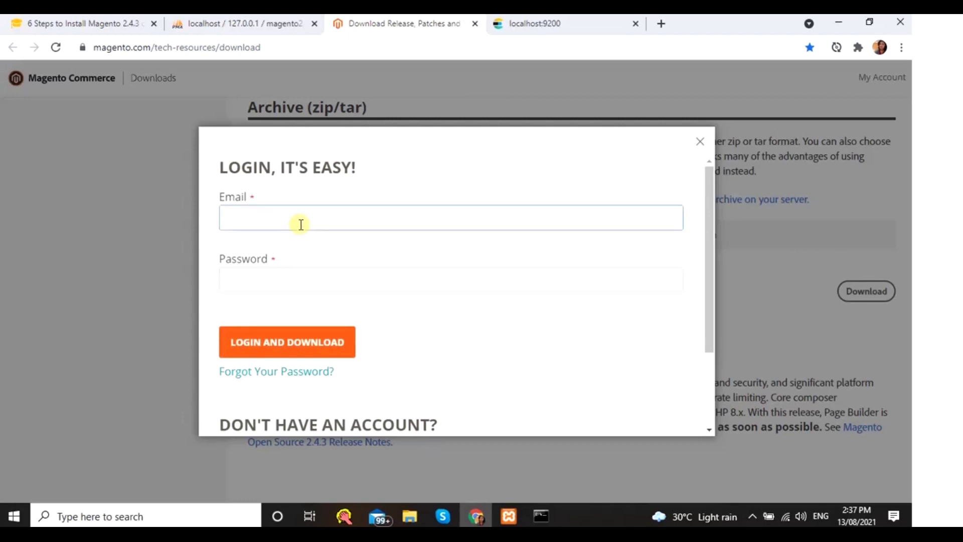
click(338, 283)
scroll(339, 293, down, 2)
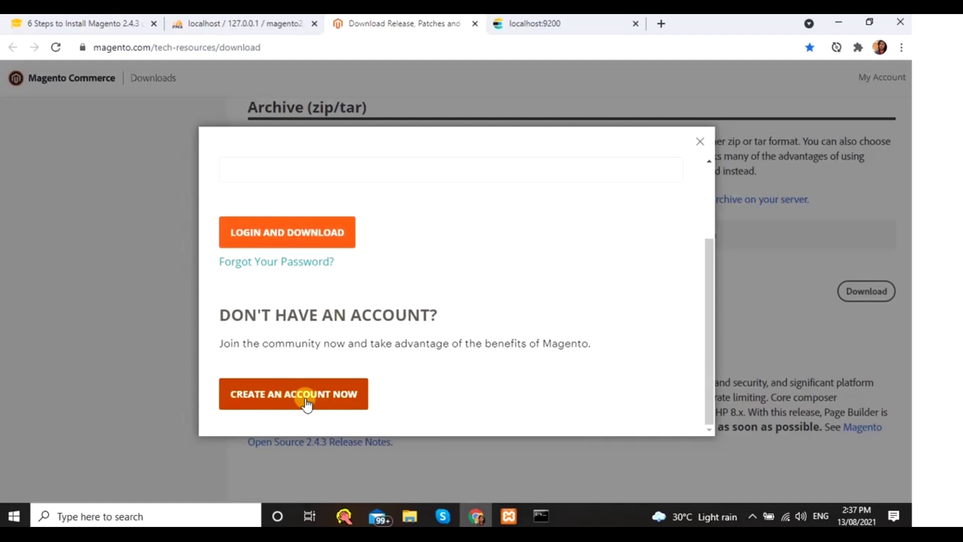
scroll(311, 393, up, 2)
click(266, 215)
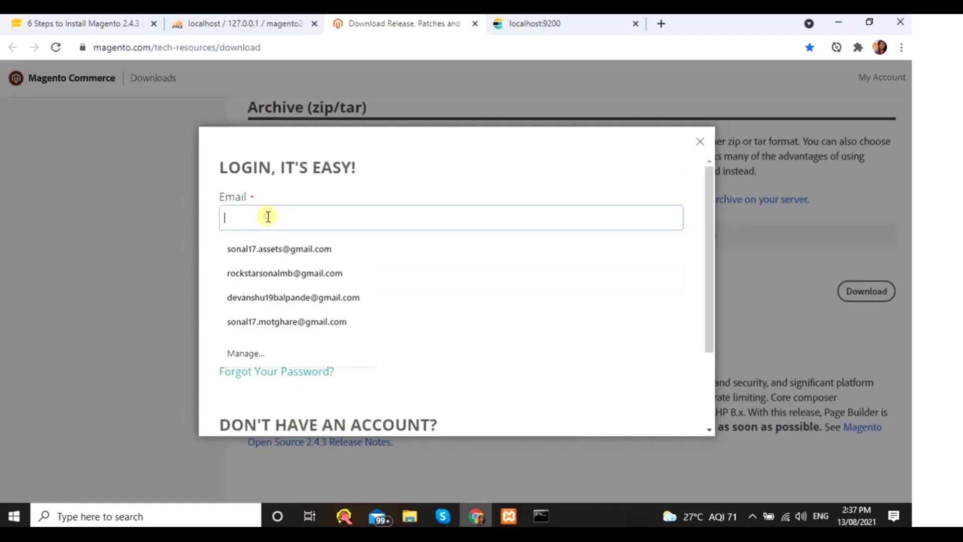
click(497, 349)
click(340, 283)
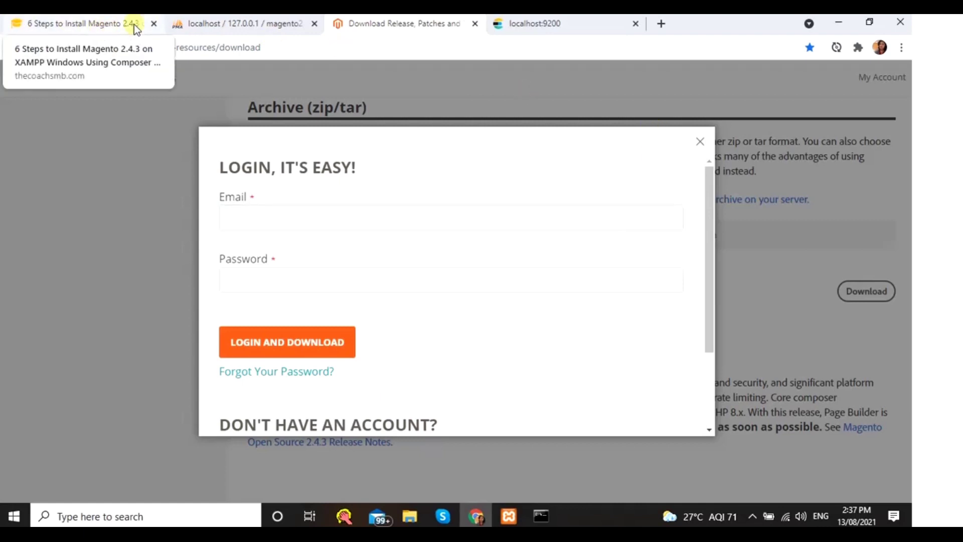
- Find the tutorial's instructions for unzipping Magento into C:\xampp\htdocs\magento2
click(107, 26)
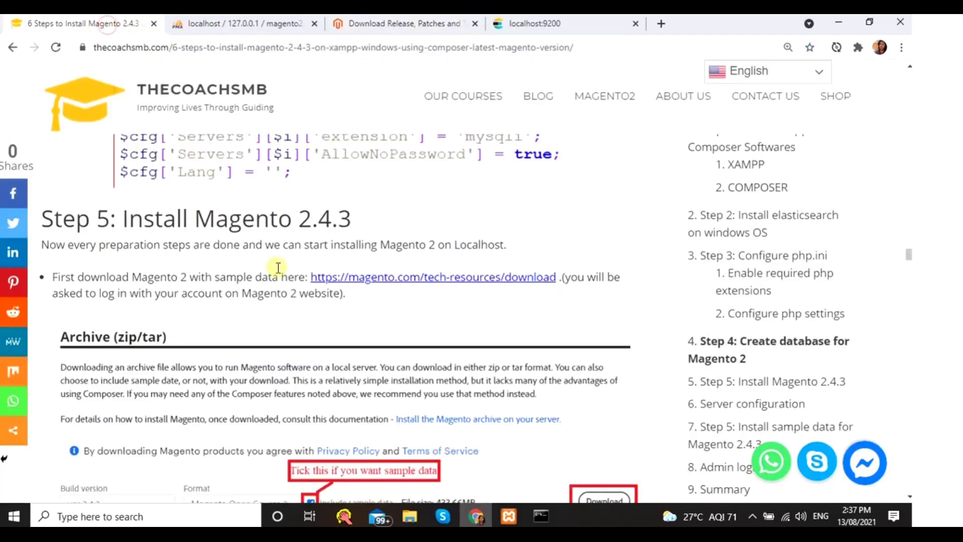
scroll(277, 267, down, 10)
scroll(205, 218, up, 1)
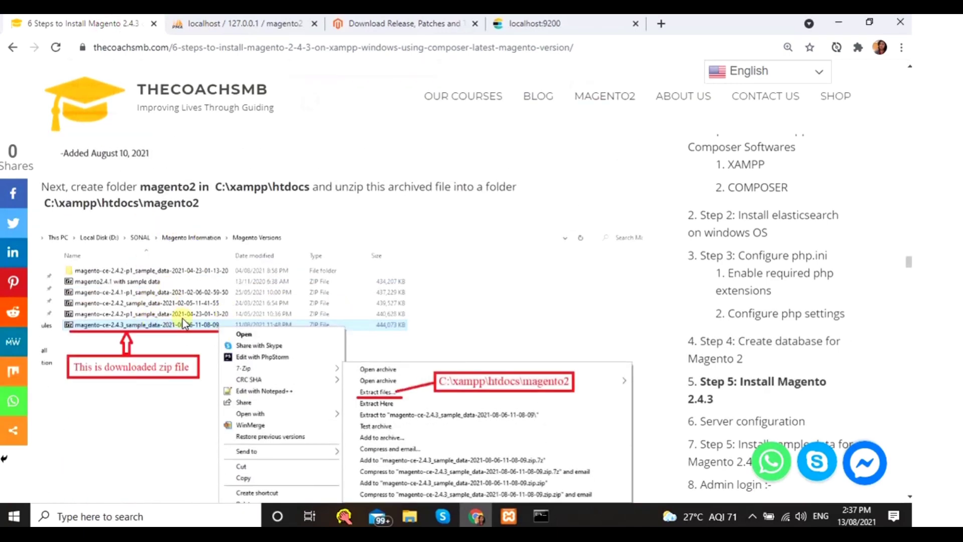
- Check the user's folder on Local Disk (D:) for the Magento archives, then glance at the tutorial
mouse_move(412, 514)
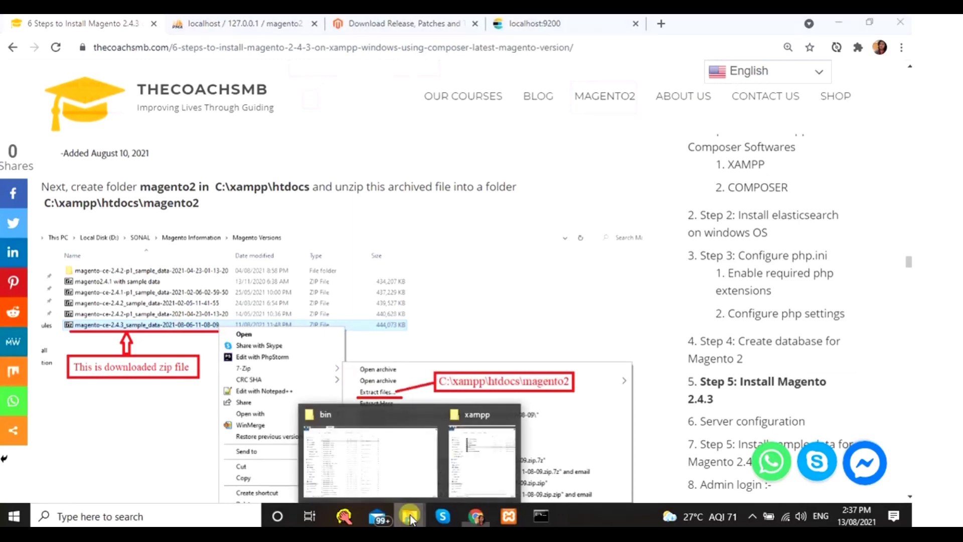
click(399, 490)
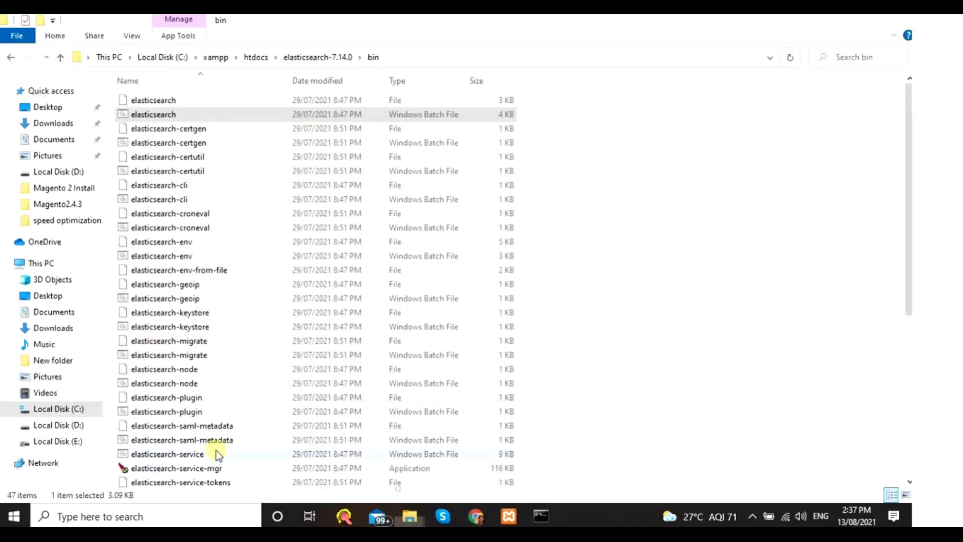
click(67, 429)
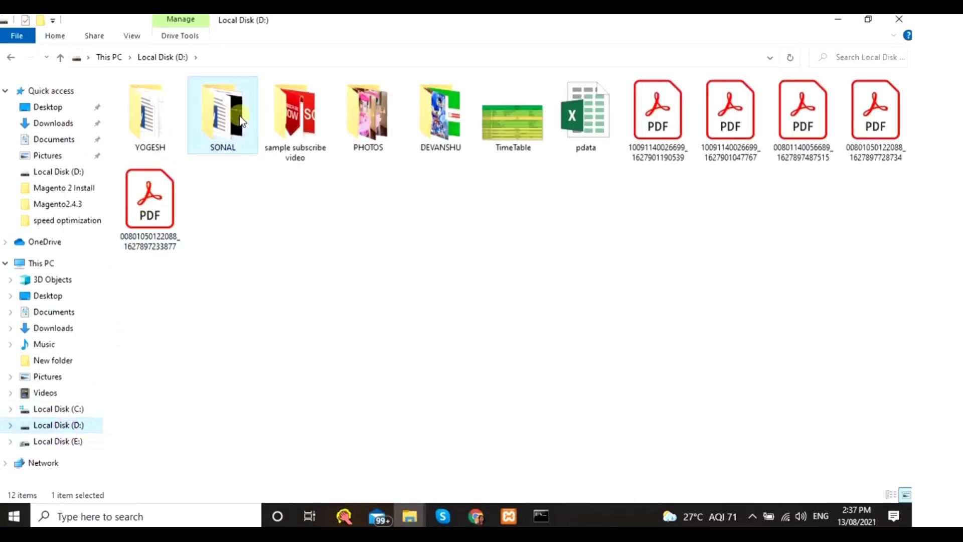
double_click(246, 125)
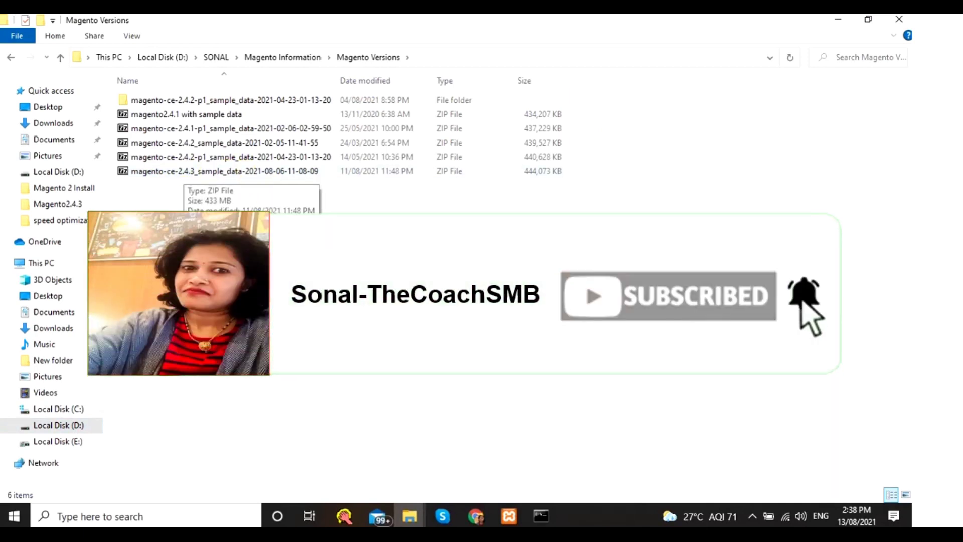
click(475, 516)
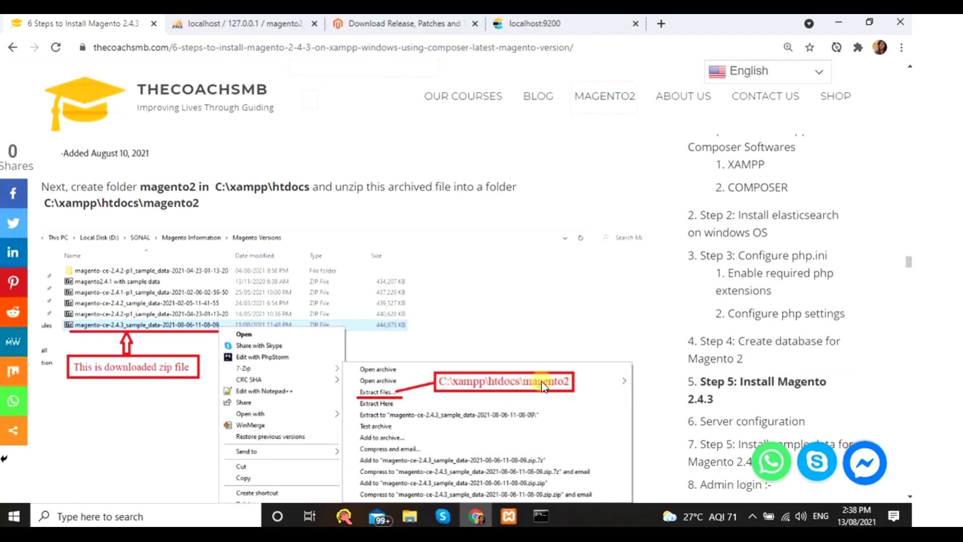
- Maximize the xampp Explorer window and navigate into C:\xampp\htdocs
mouse_move(407, 514)
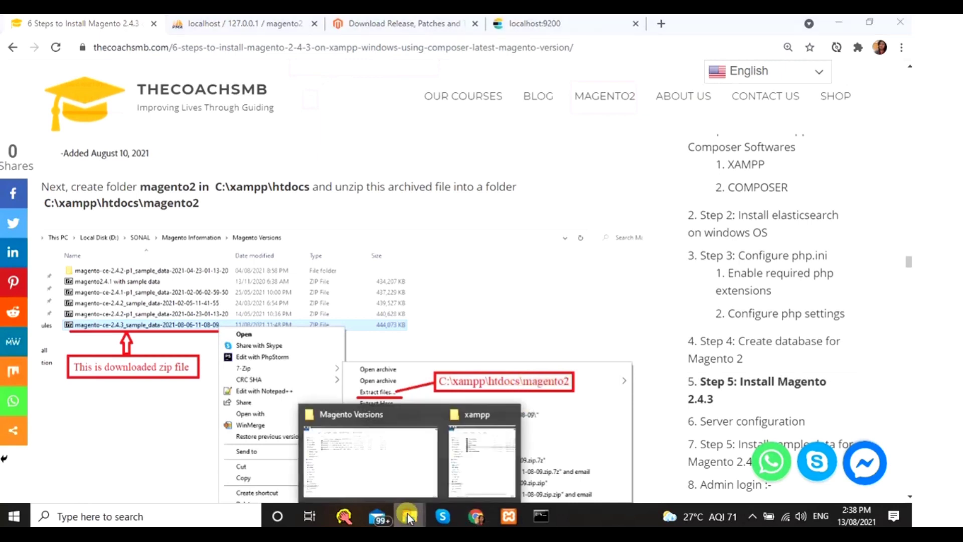
click(399, 473)
click(489, 461)
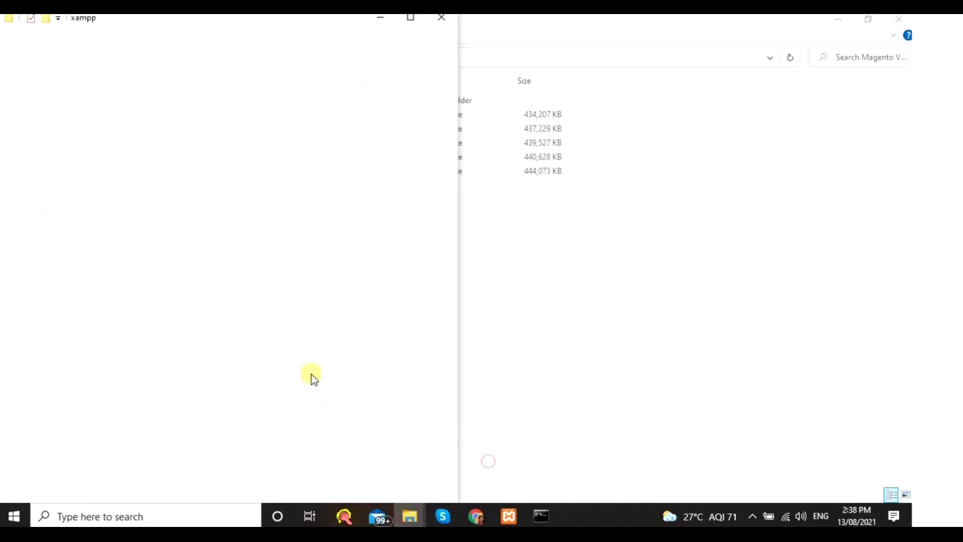
click(410, 19)
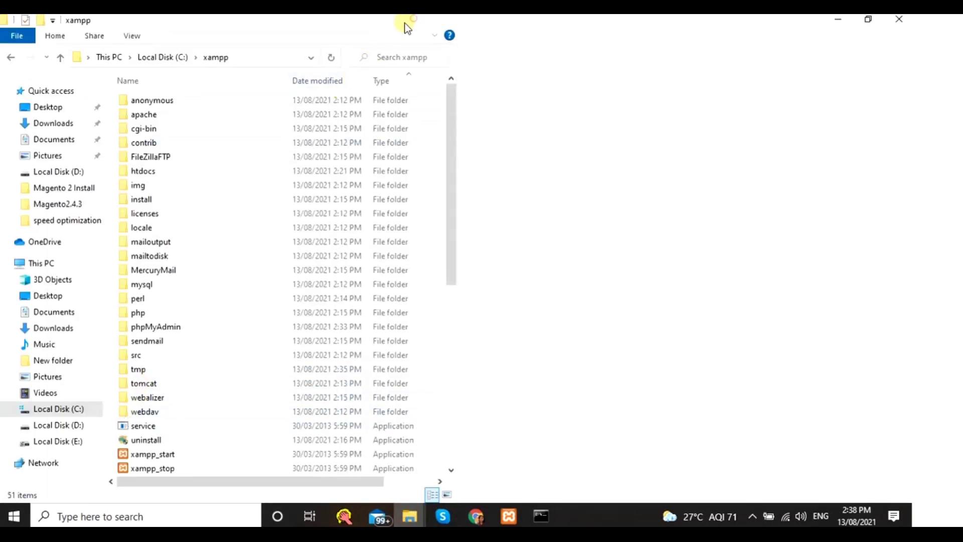
click(59, 409)
double_click(149, 227)
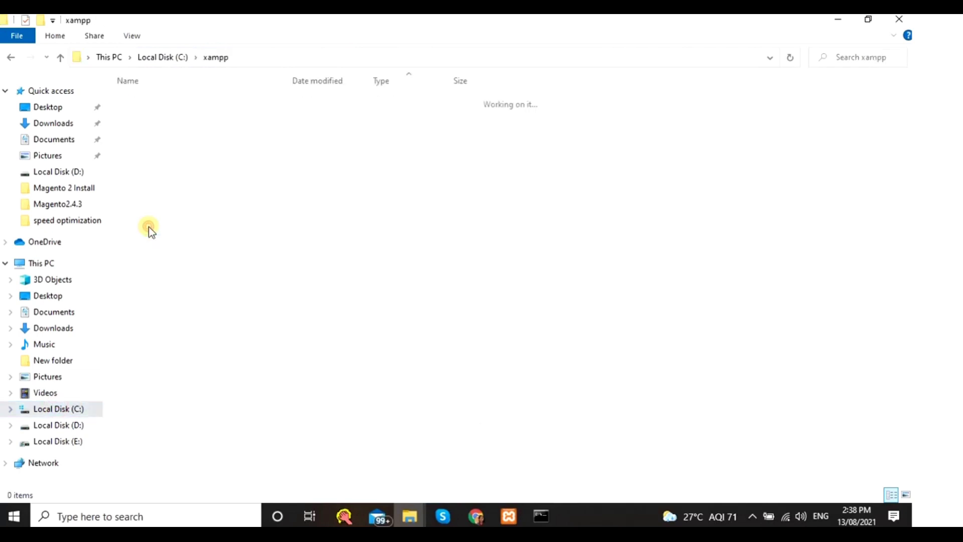
click(152, 175)
double_click(152, 175)
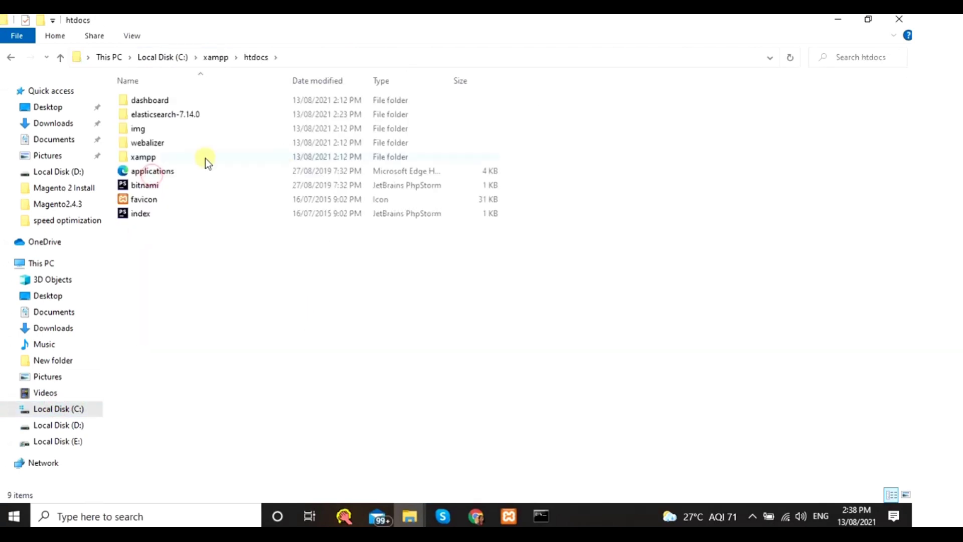
- Create a new folder named magento2 in htdocs and open it to show its path
right_click(236, 264)
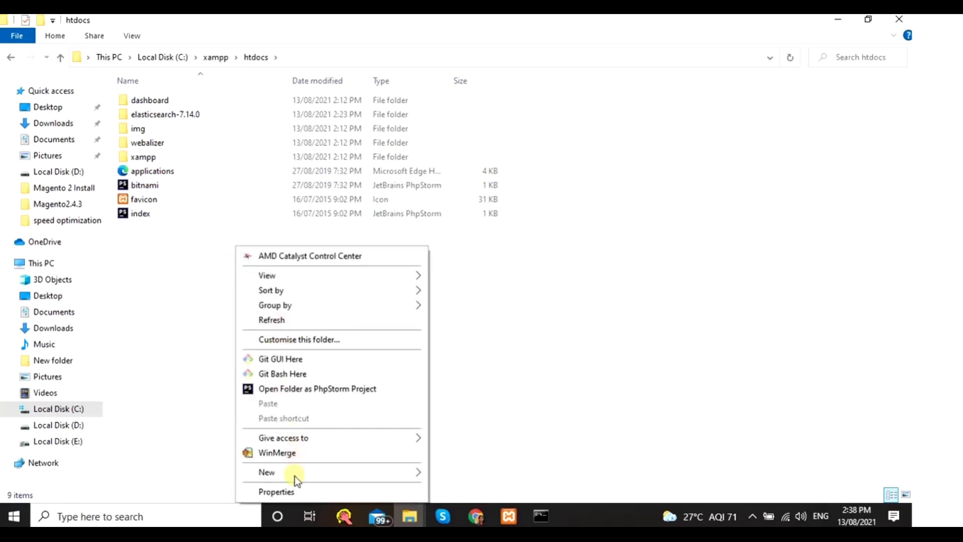
mouse_move(294, 475)
click(494, 345)
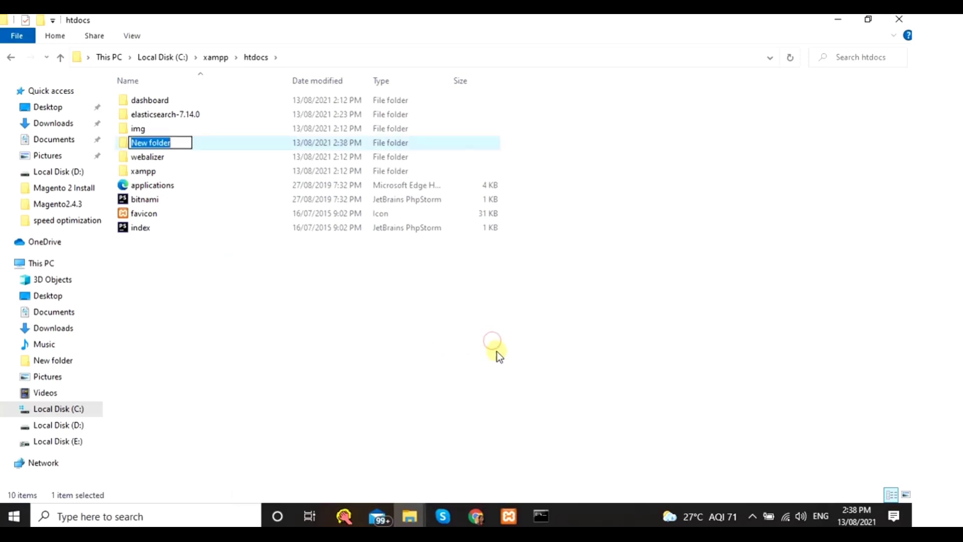
text(magento2)
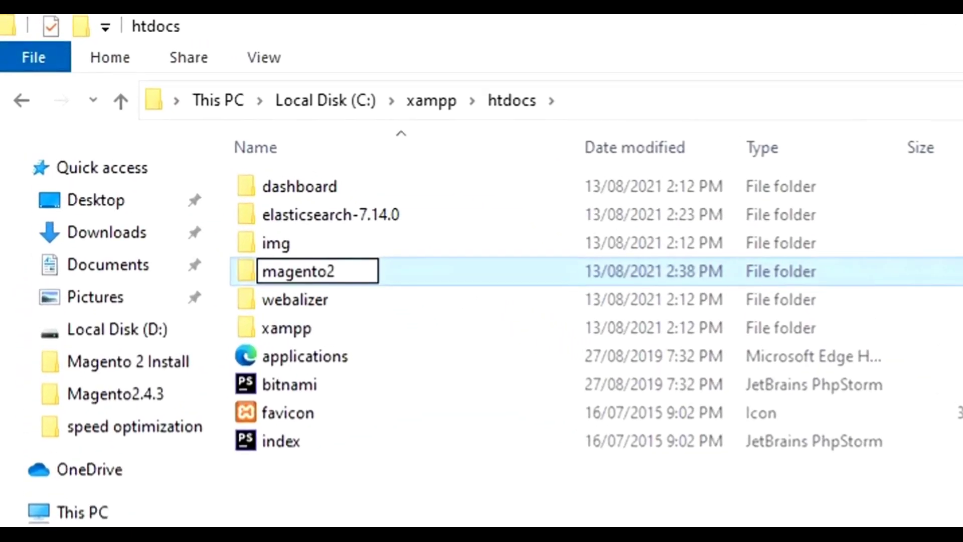
click(381, 526)
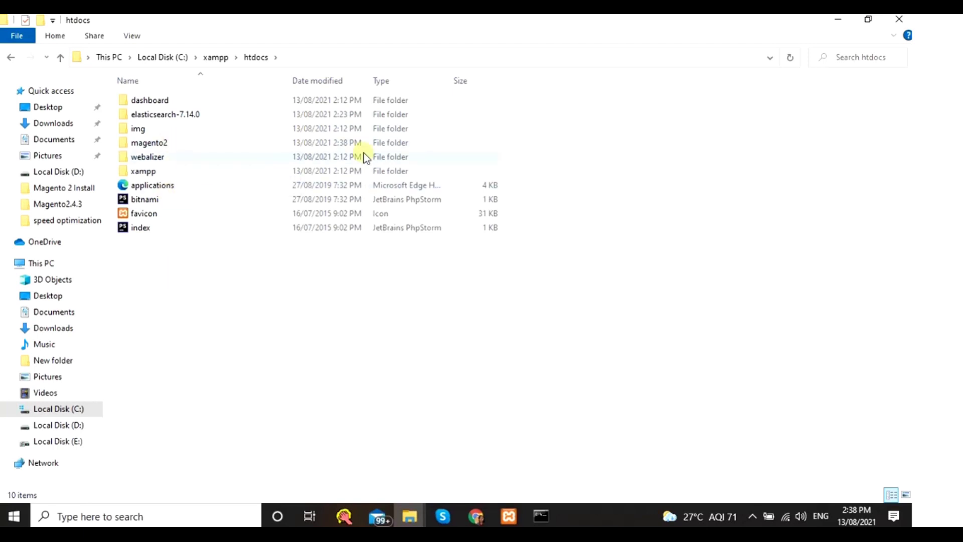
double_click(176, 144)
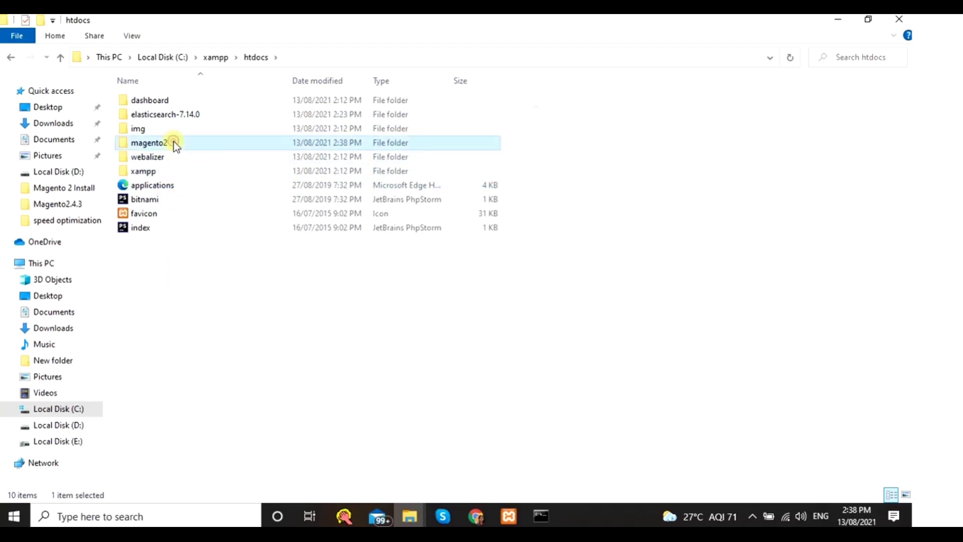
click(371, 62)
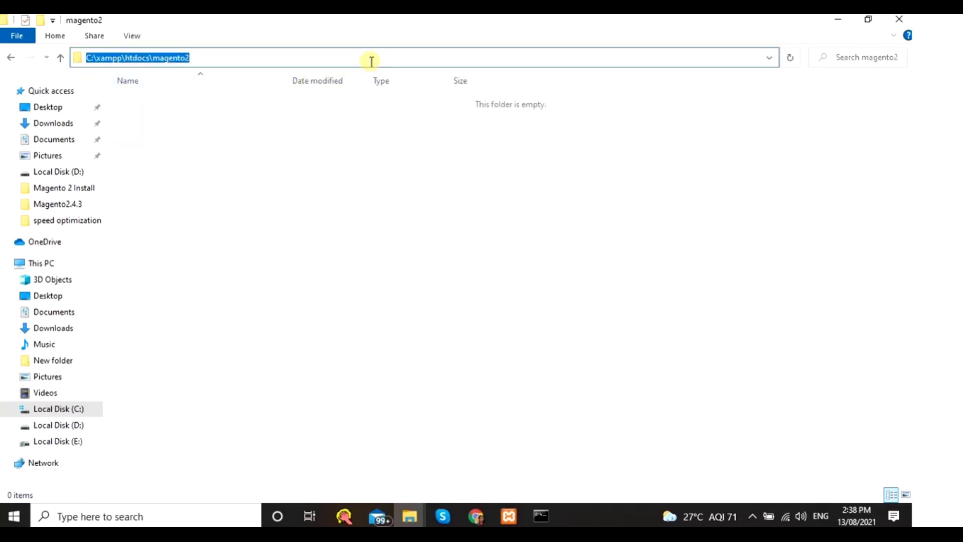
- Check the open Command Prompt windows, then bring the Magento Versions folder forward
click(540, 516)
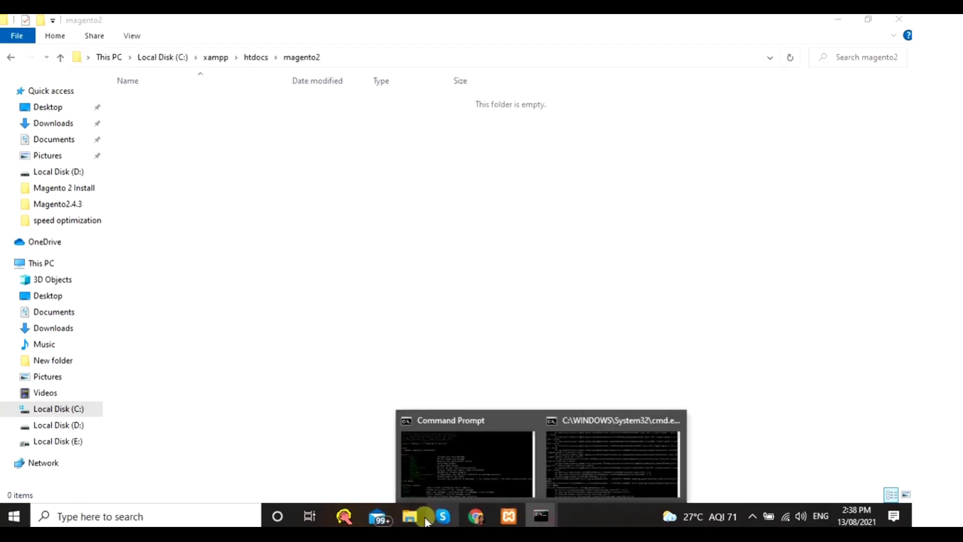
mouse_move(420, 513)
click(408, 462)
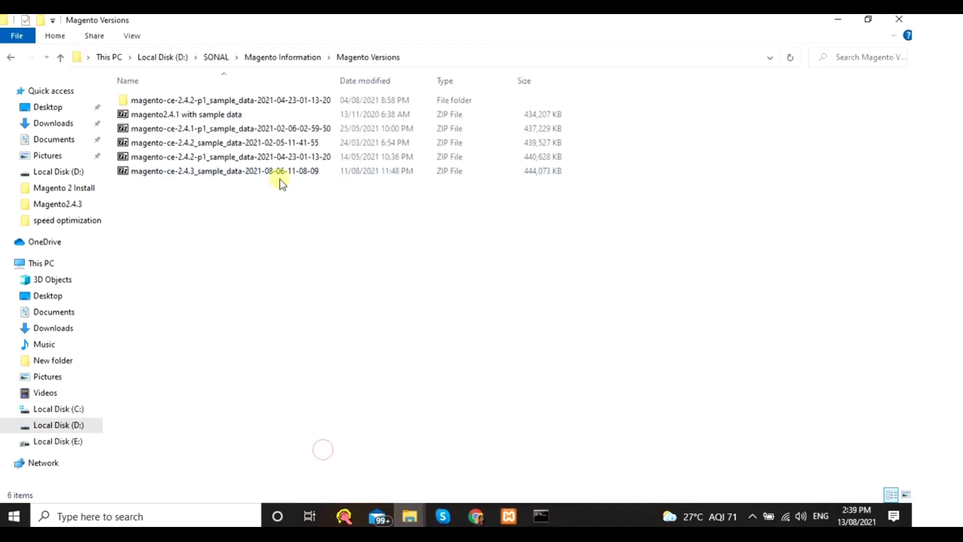
- Extract the magento-ce-2.4.3 sample-data zip with 7-Zip to C:\xampp\htdocs\magento2\
click(239, 172)
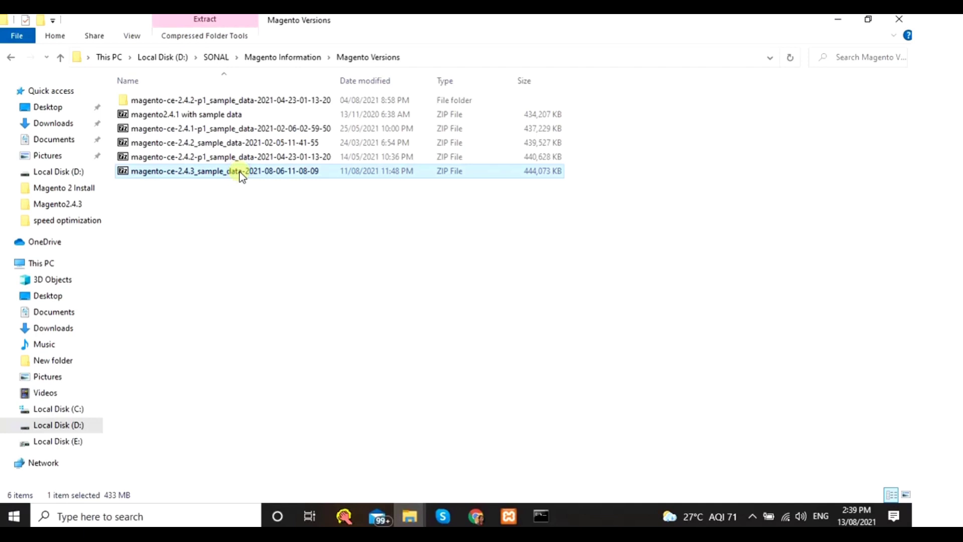
right_click(239, 172)
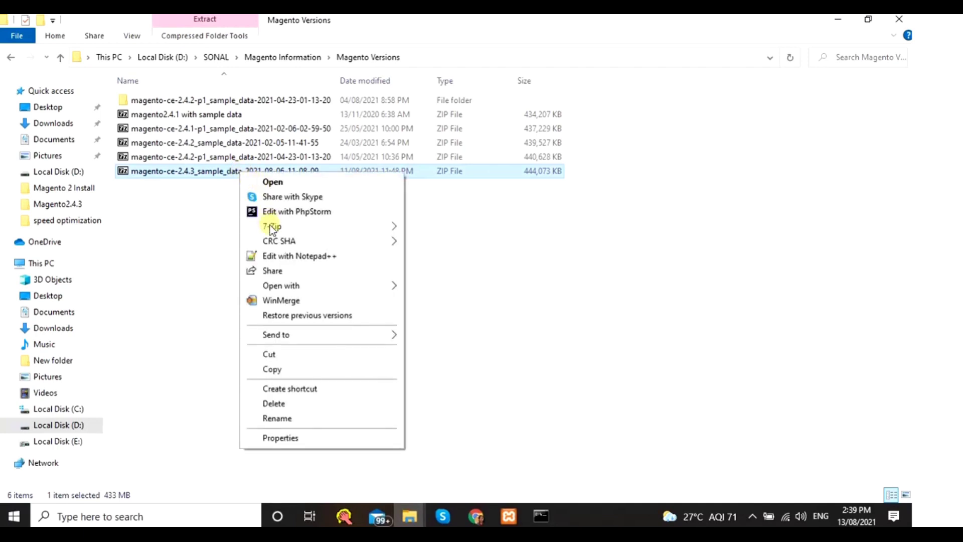
mouse_move(357, 235)
click(454, 258)
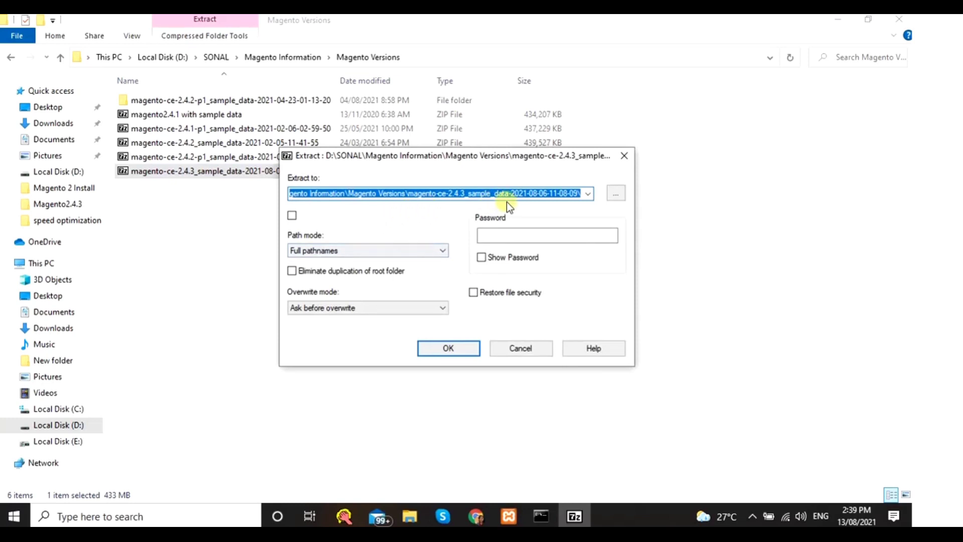
click(588, 193)
click(394, 215)
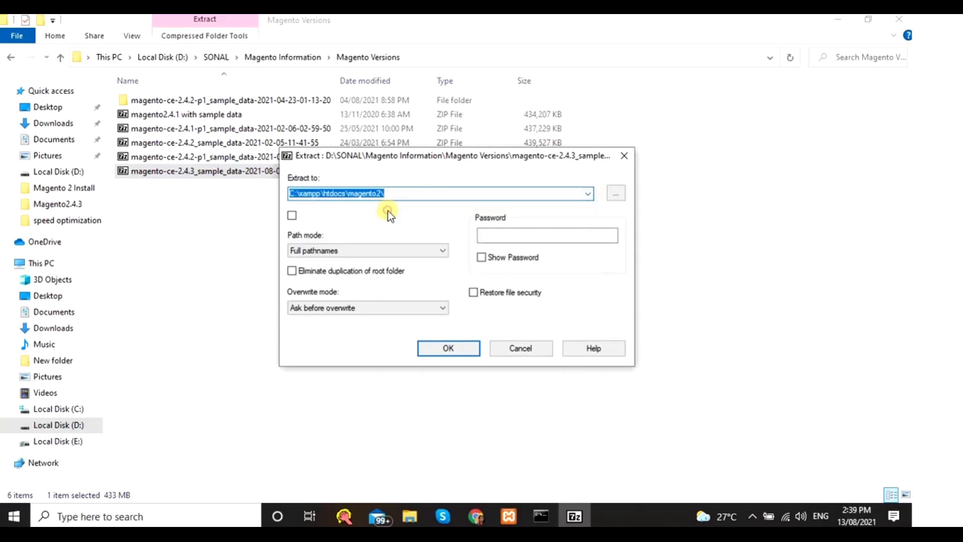
click(374, 193)
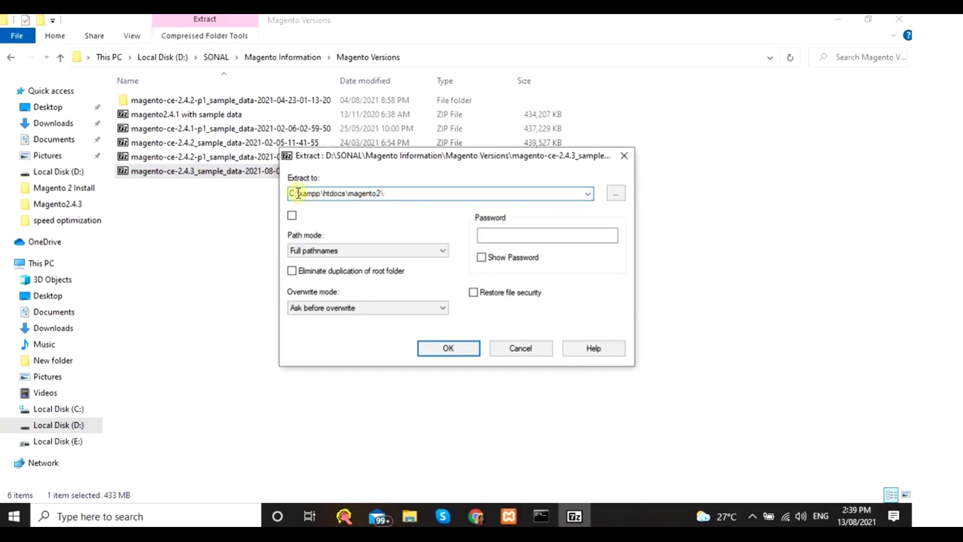
click(463, 350)
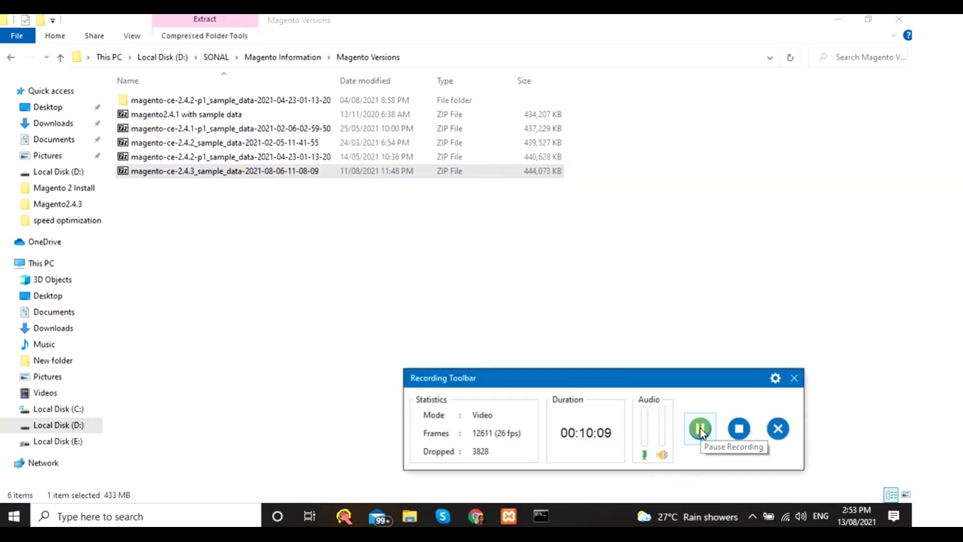
- Check the filled magento2 folder, then return to the Chrome tutorial
mouse_move(409, 522)
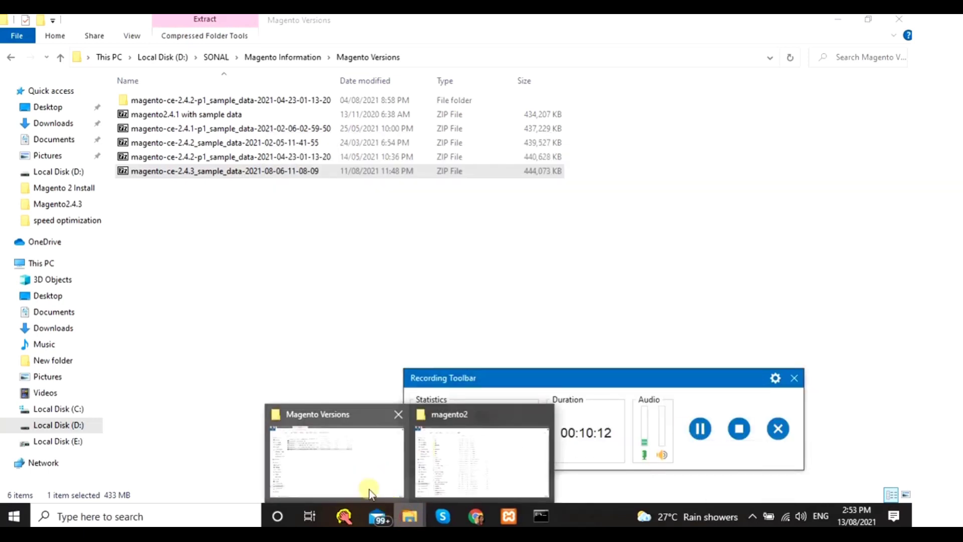
click(448, 452)
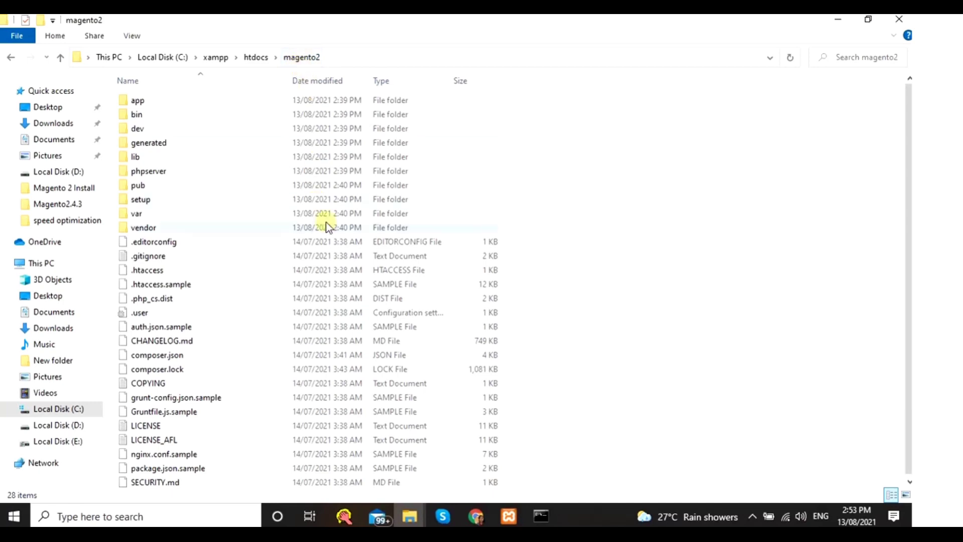
click(481, 510)
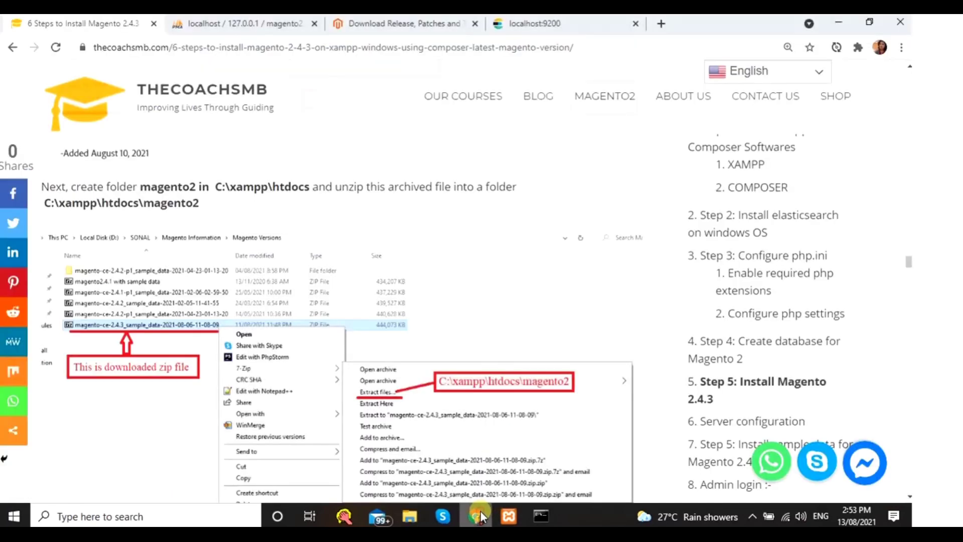
- Scroll the tutorial to Server configuration and select the C:\xampp\apache\conf\extra path
scroll(377, 404, down, 8)
scroll(327, 321, down, 8)
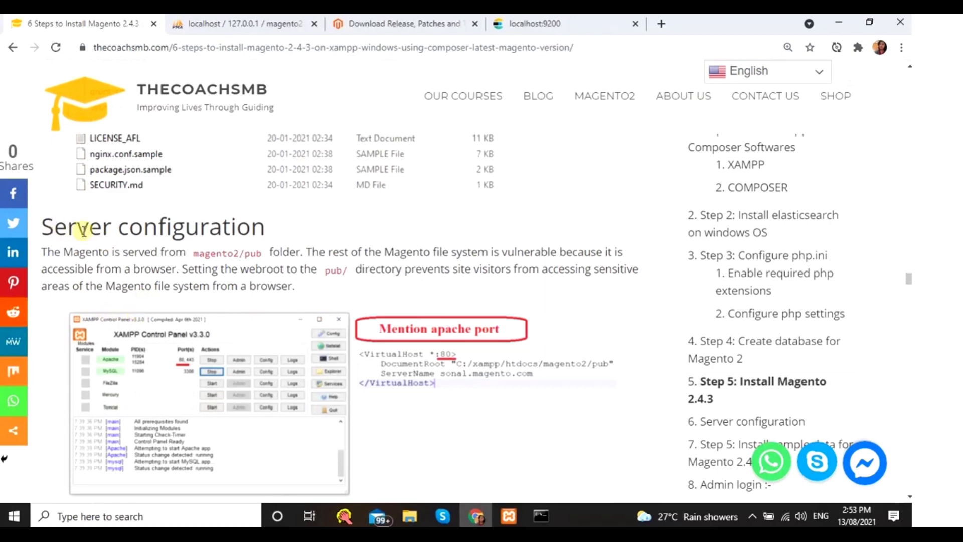
scroll(302, 281, down, 3)
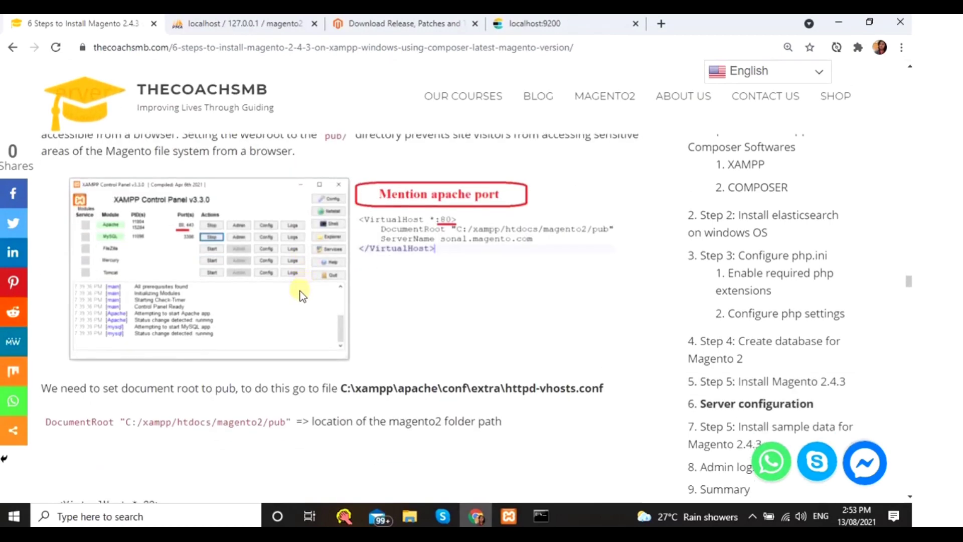
scroll(301, 295, up, 1)
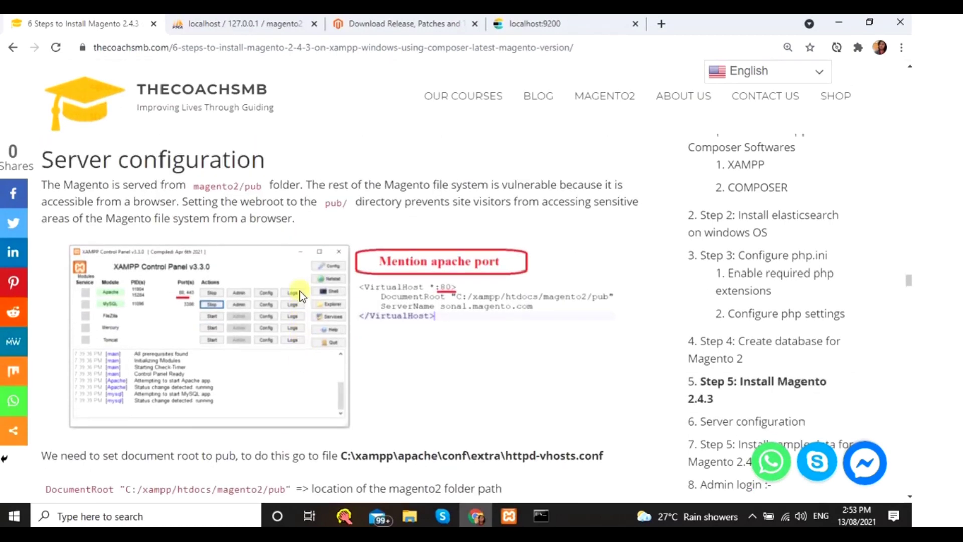
scroll(309, 366, down, 2)
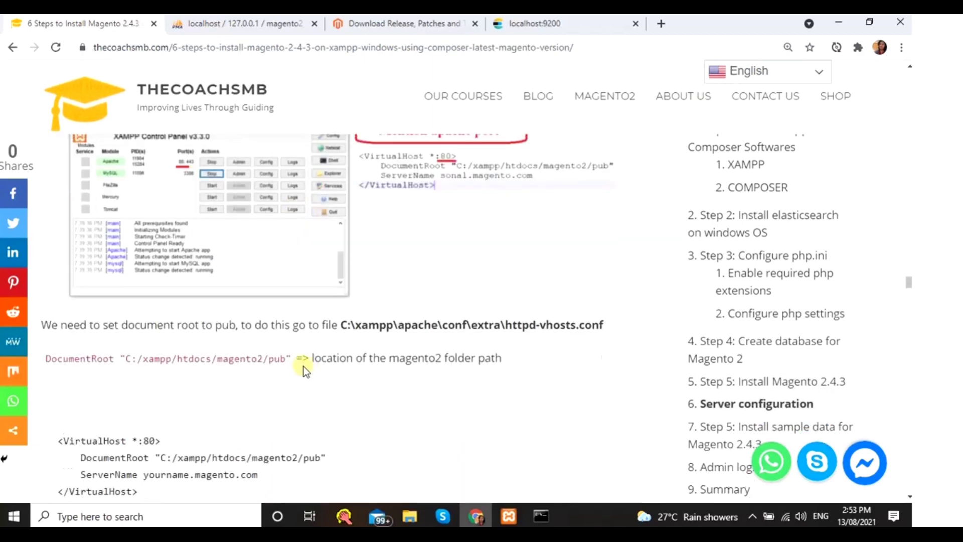
scroll(305, 370, up, 1)
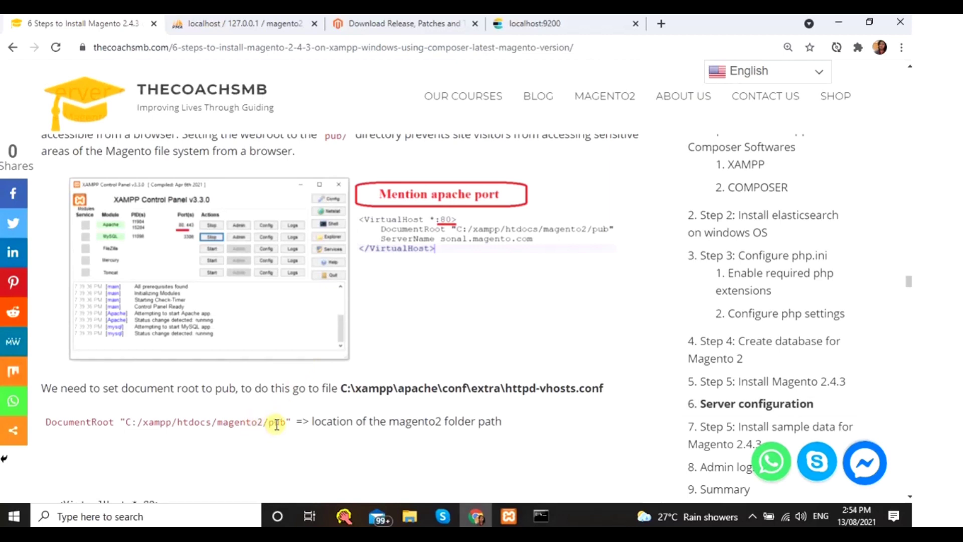
scroll(276, 425, down, 1)
scroll(249, 436, down, 2)
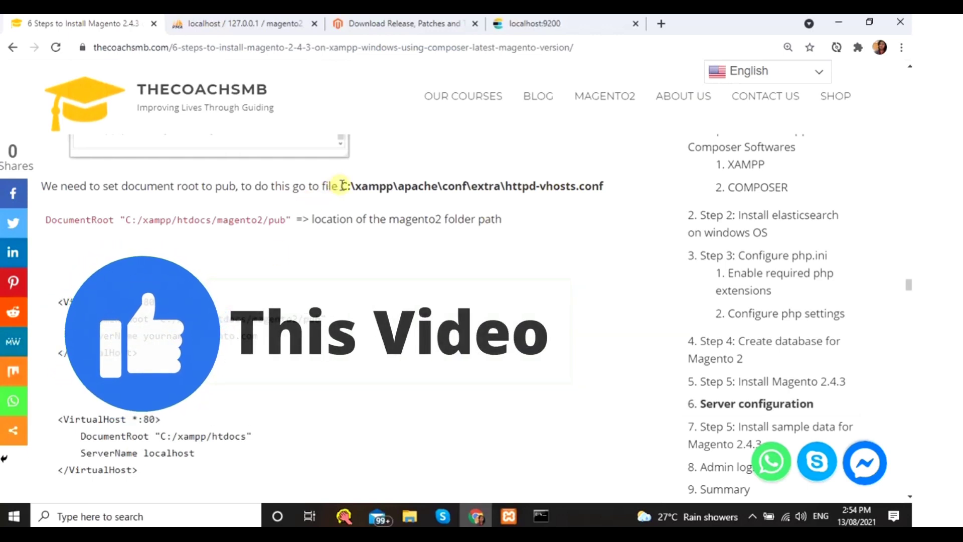
drag(341, 186, 503, 188)
key(ctrl+c)
click(410, 516)
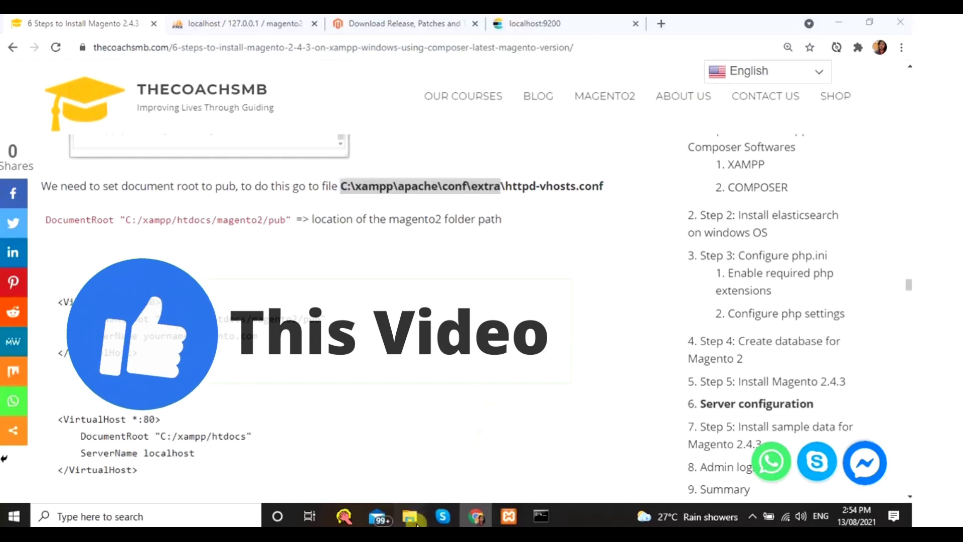
- Go to C:\xampp\apache\conf\extra via the address bar and edit httpd-vhosts.conf in Notepad++
click(431, 437)
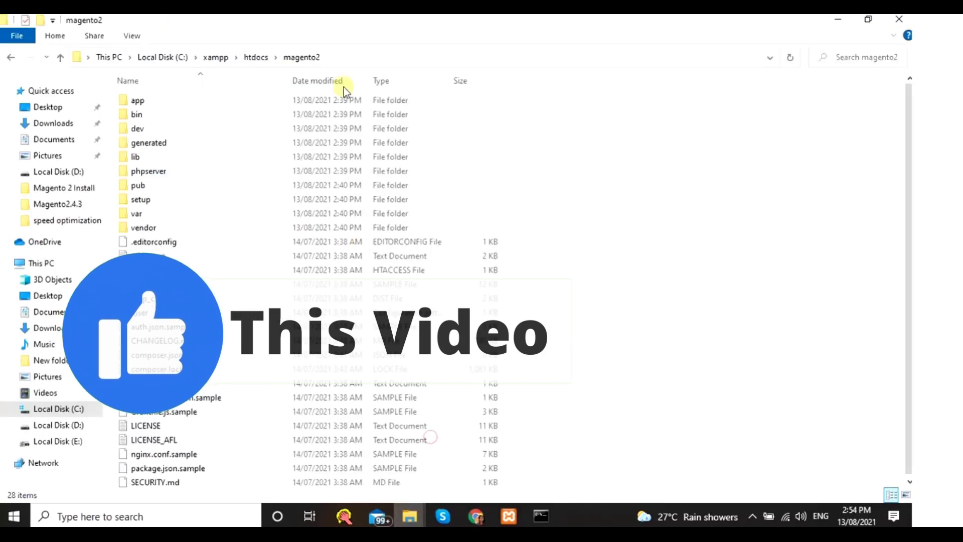
click(340, 52)
key(ctrl+v)
key(Return)
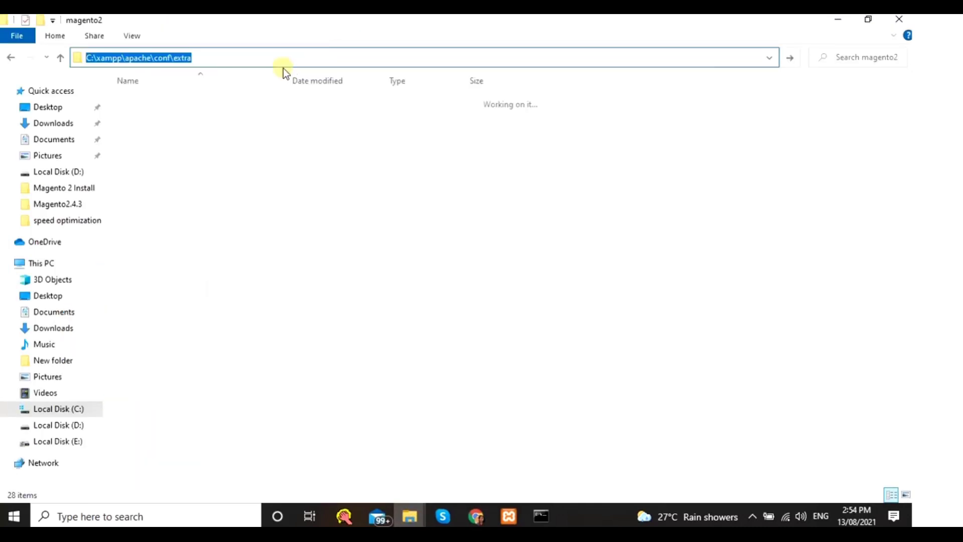
click(155, 273)
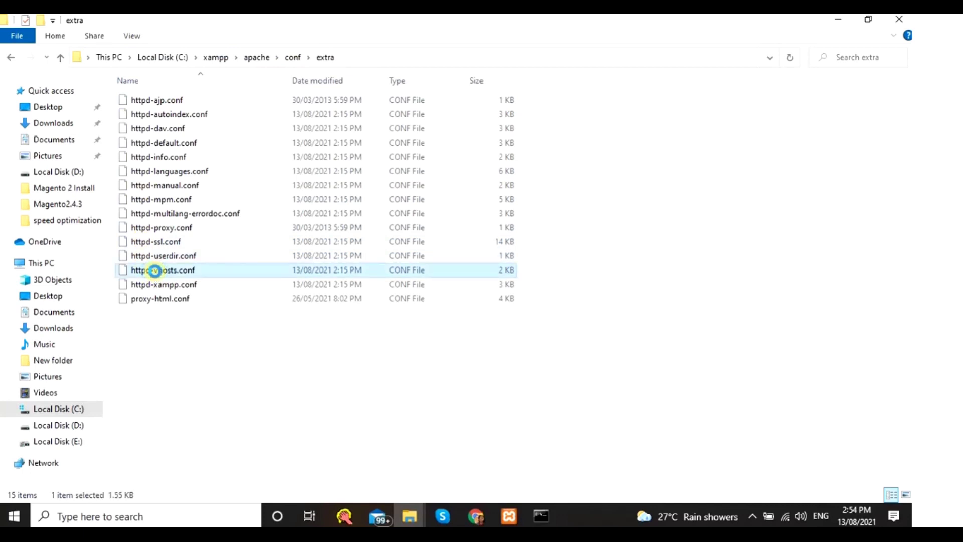
right_click(156, 270)
click(201, 324)
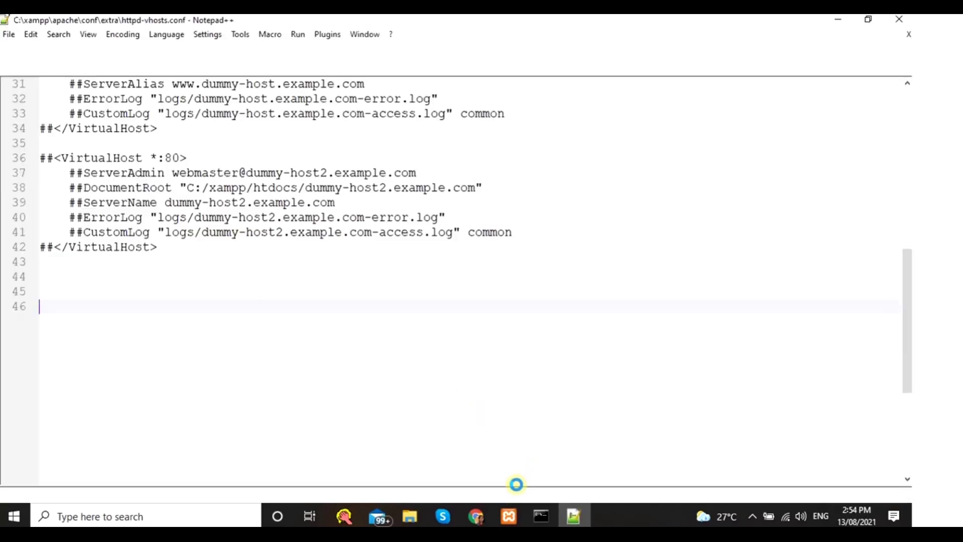
- Copy the tutorial's magento2/pub VirtualHost block and paste it into httpd-vhosts.conf
click(471, 512)
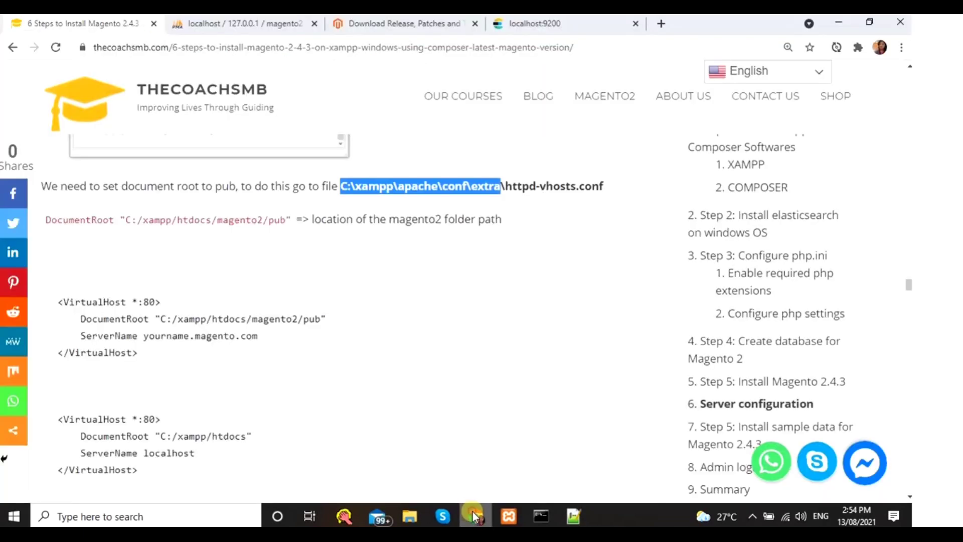
scroll(127, 333, down, 2)
drag(56, 233, 141, 286)
key(ctrl+c)
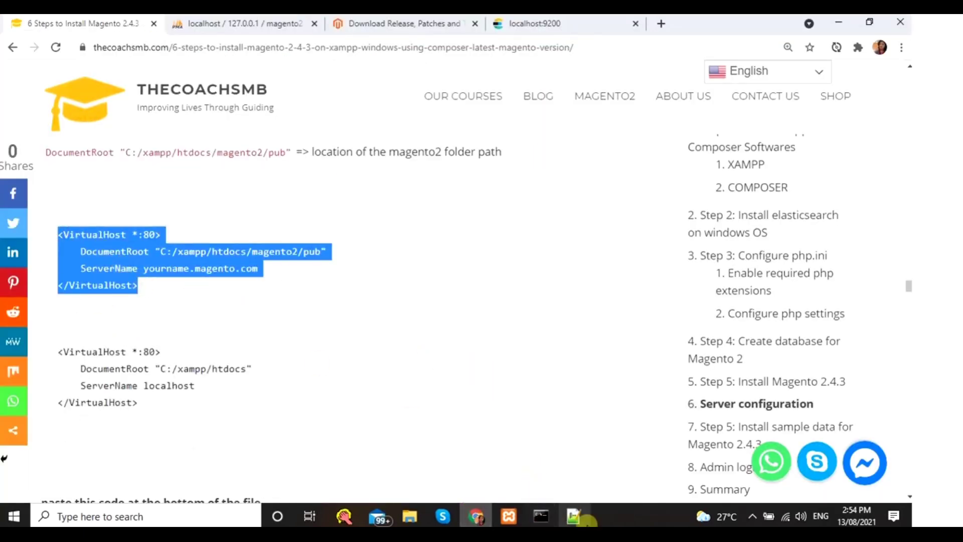
click(573, 516)
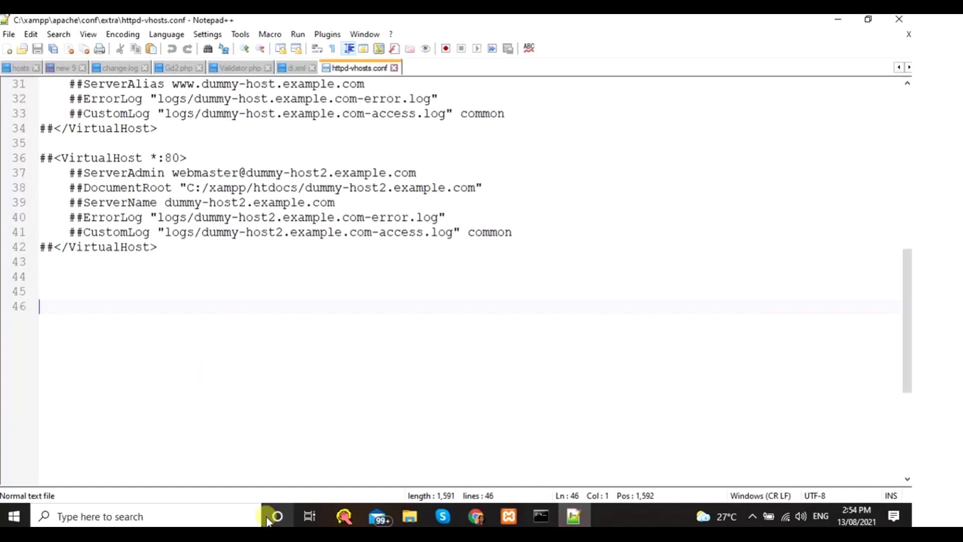
key(Up)
key(Up)
key(ctrl+v)
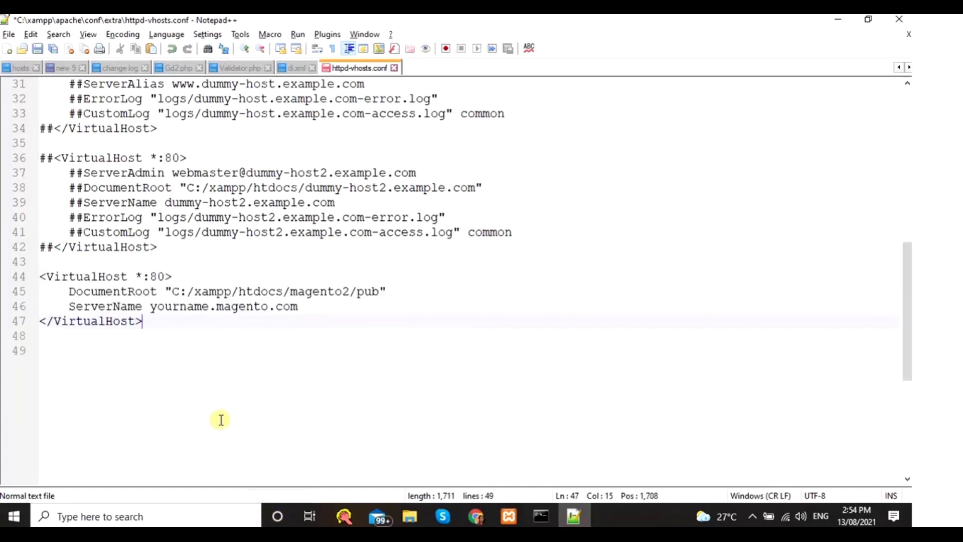
- Copy the localhost VirtualHost block from the tutorial and paste it below the first
key(alt+Tab)
drag(58, 351, 149, 406)
key(ctrl+c)
key(alt+Tab)
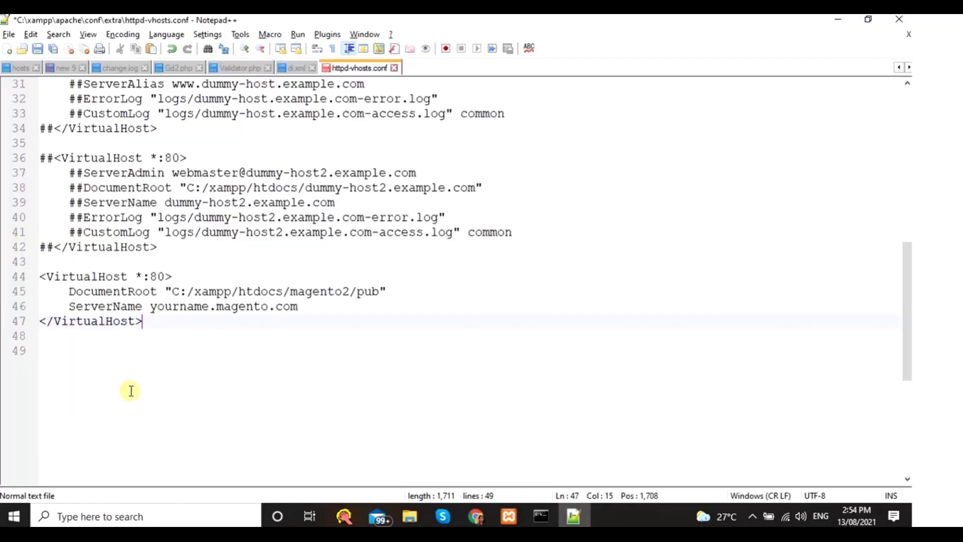
key(ctrl+v)
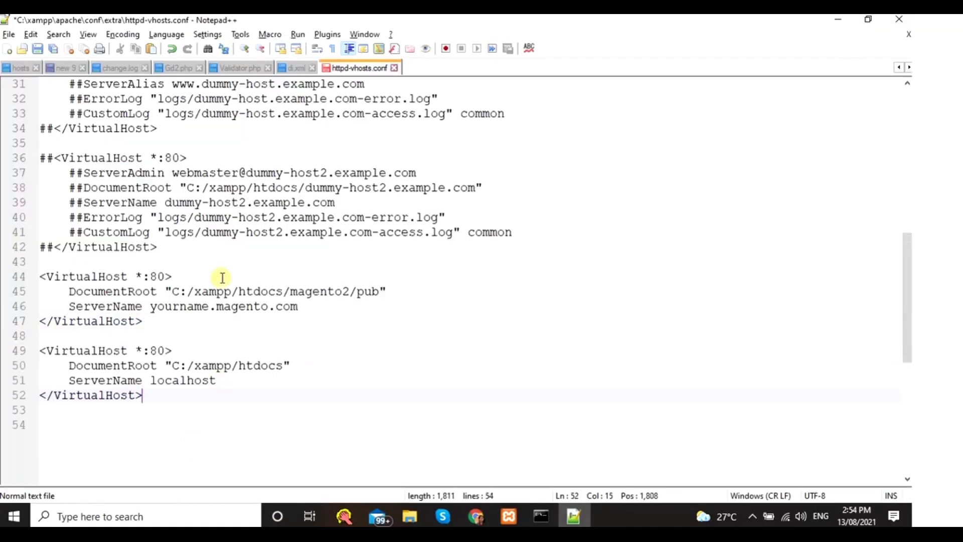
- Replace 'yourname' in the Magento ServerName with the user's own name
double_click(162, 308)
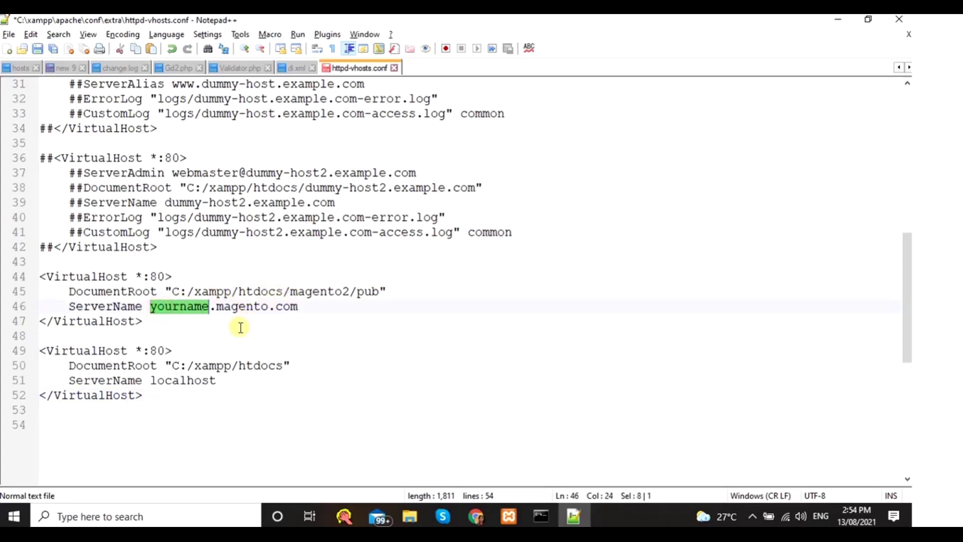
text(sonal)
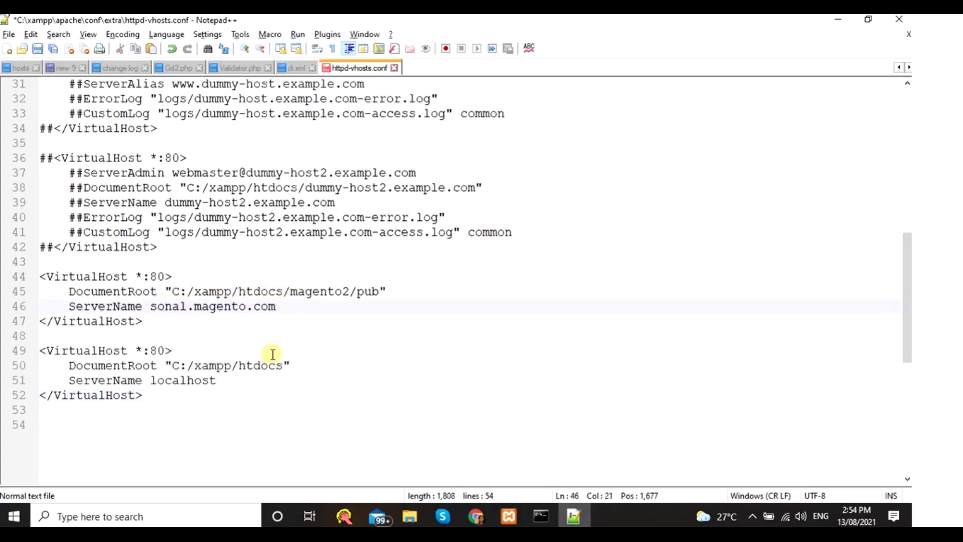
drag(277, 307, 152, 305)
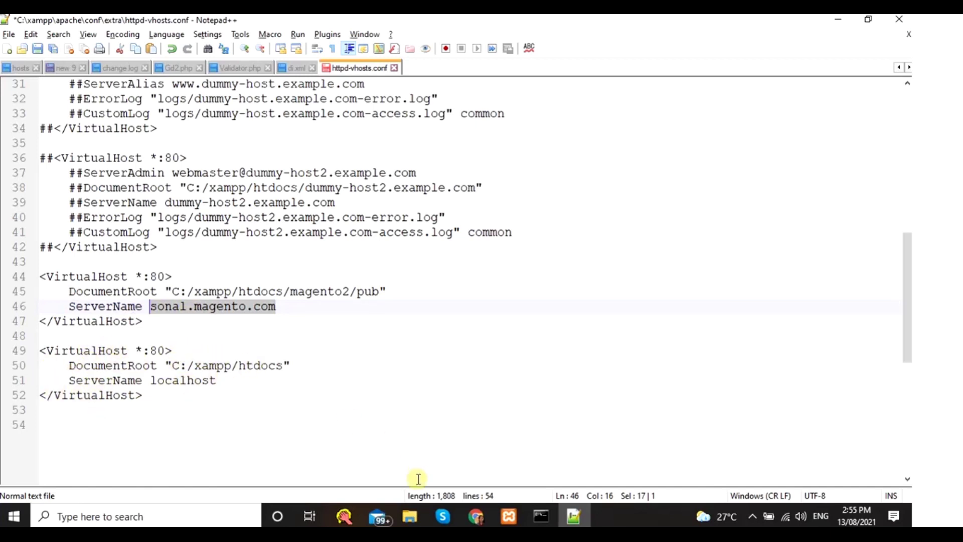
- Browse File Explorer to the C:\xampp\htdocs folder, then return to Chrome
mouse_move(410, 517)
click(426, 453)
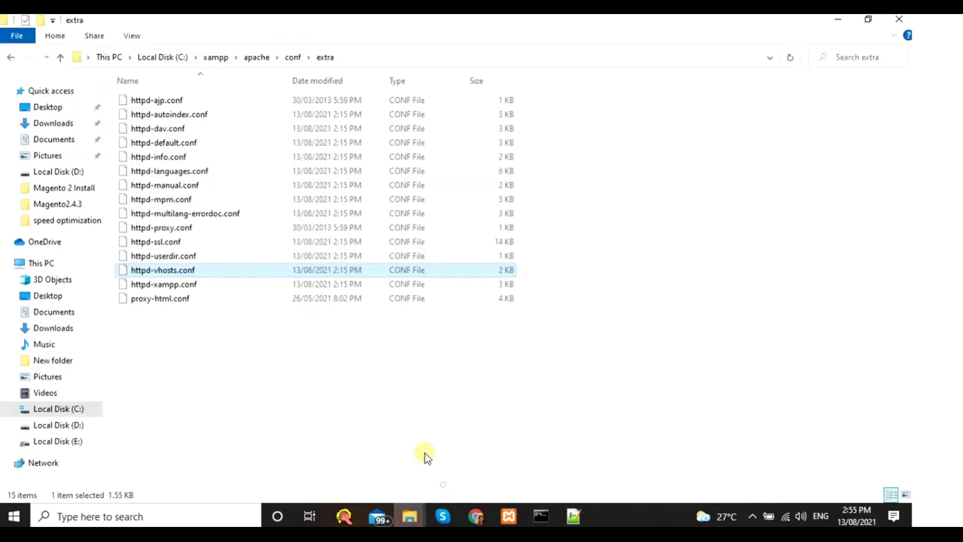
click(216, 57)
double_click(155, 173)
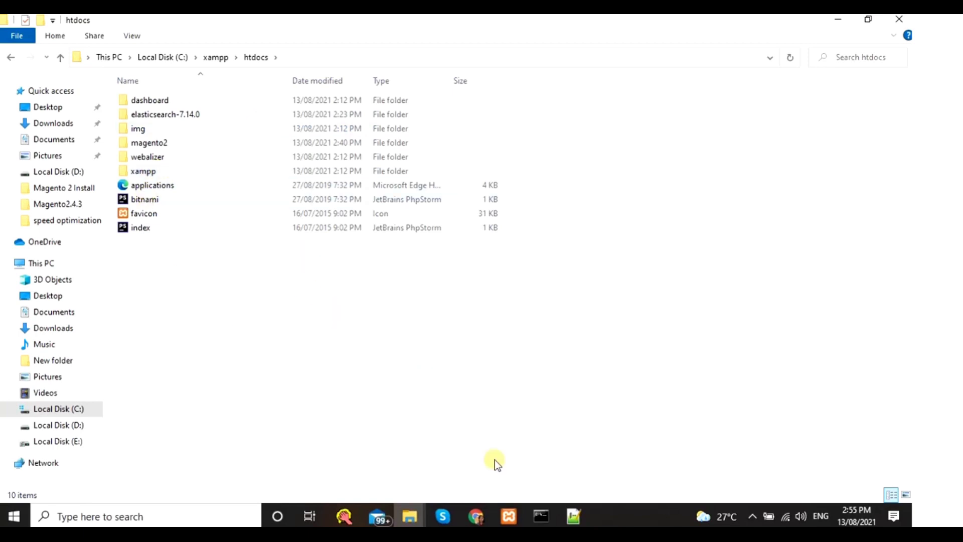
click(479, 512)
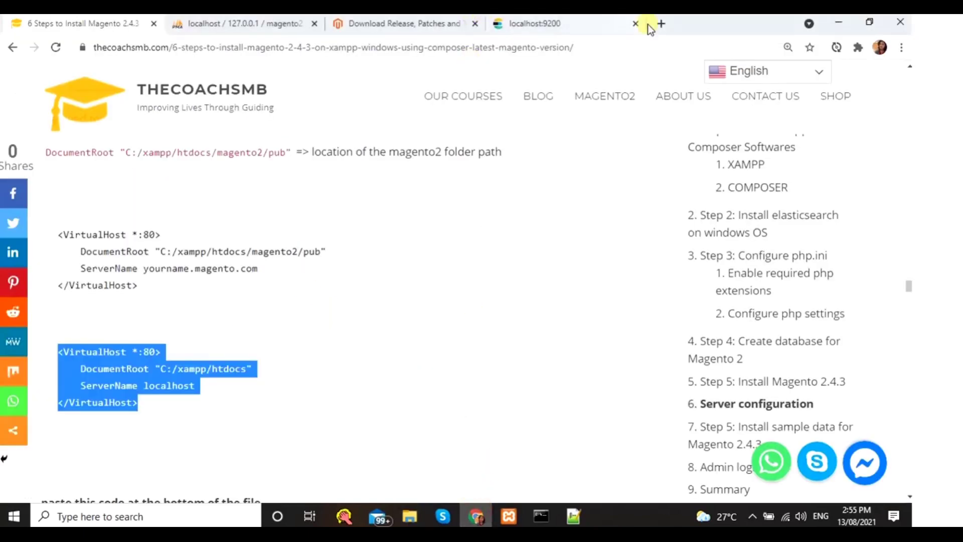
- Edit the Elasticsearch localhost:9200 page address, removing the port number
click(585, 20)
click(278, 46)
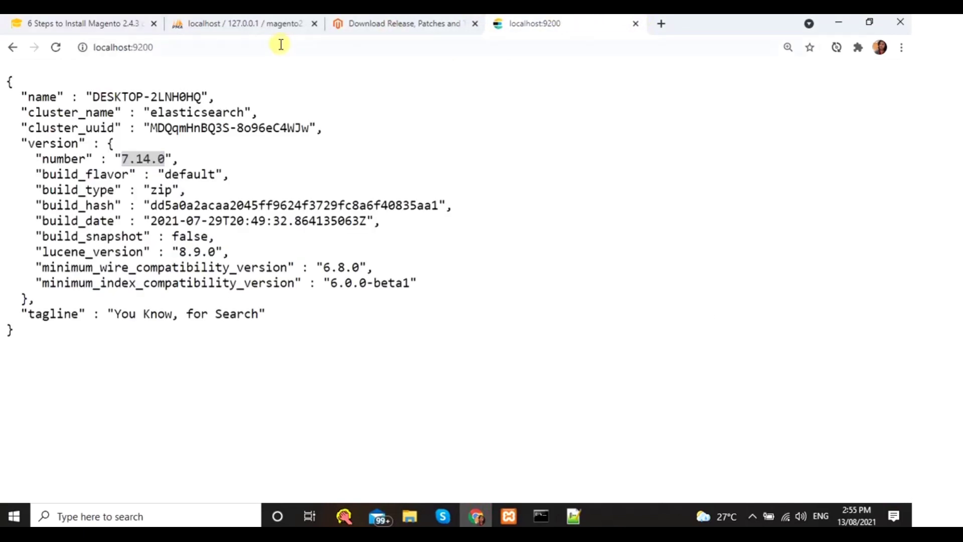
key(End)
key(BackSpace)
key(BackSpace)
key(BackSpace)
key(BackSpace)
key(BackSpace)
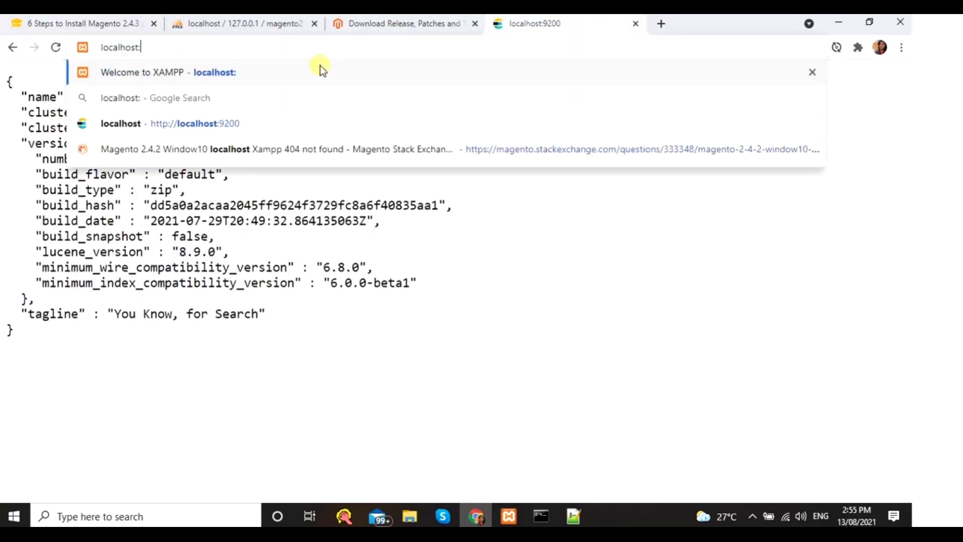
text(/fsdf)
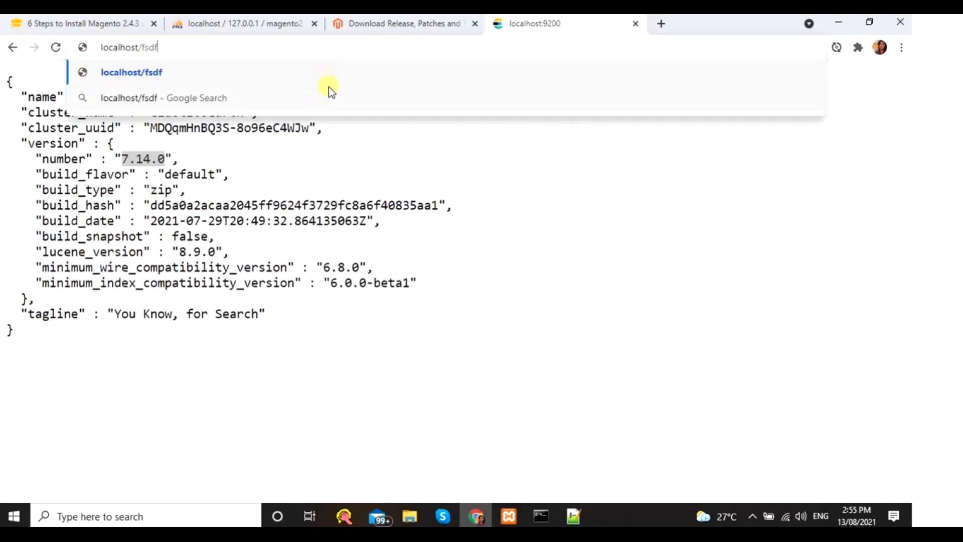
- Check the htdocs folder and the Notepad++ vhosts file, then scroll the '6 Steps to Install Magento' guide
mouse_move(393, 499)
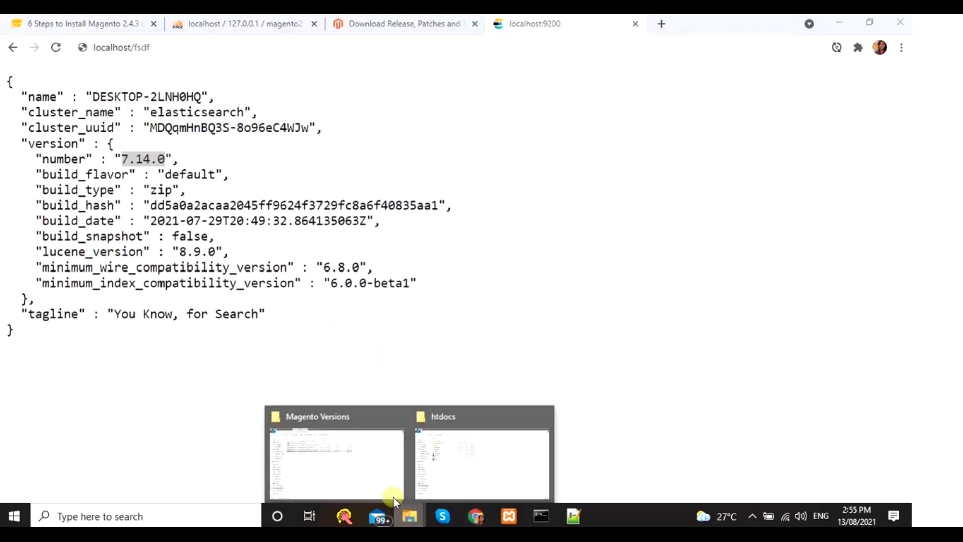
click(357, 450)
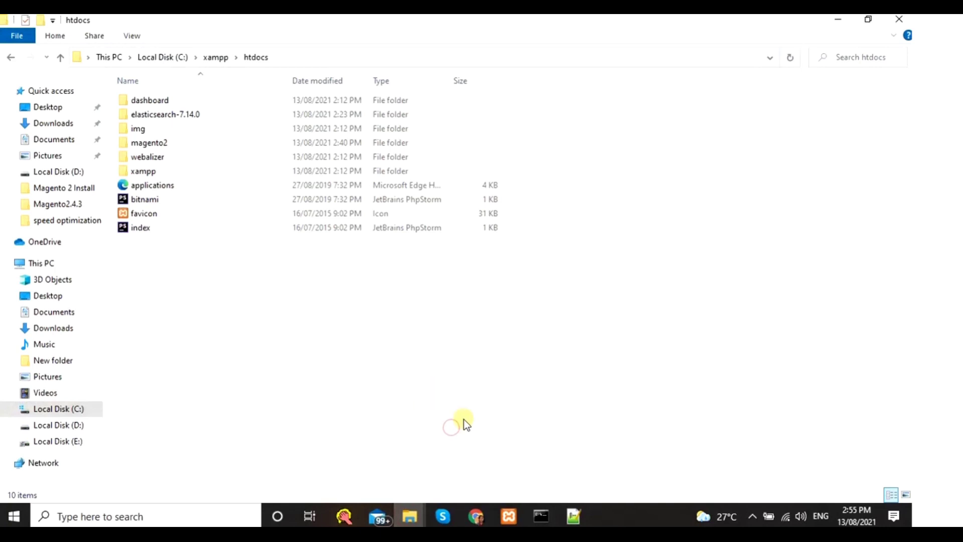
click(574, 517)
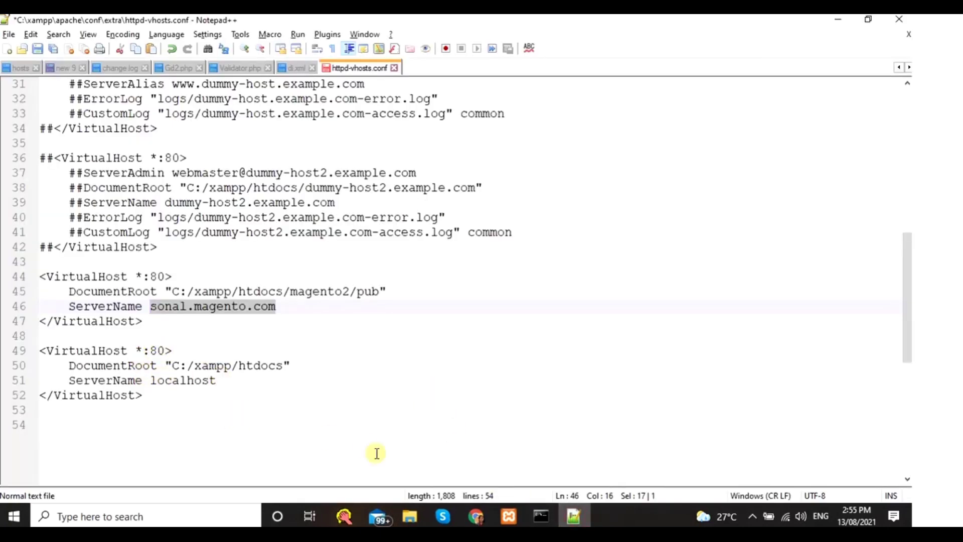
click(476, 517)
click(102, 17)
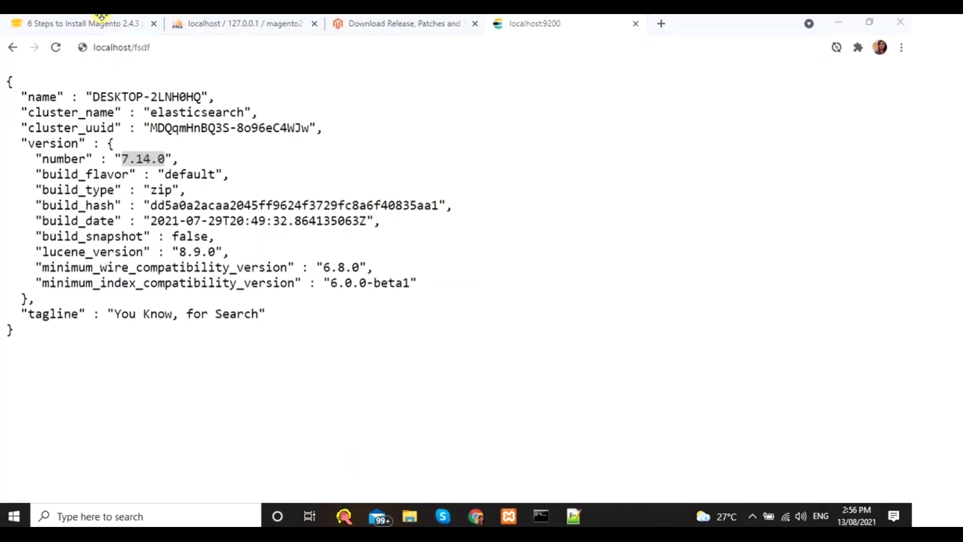
click(93, 21)
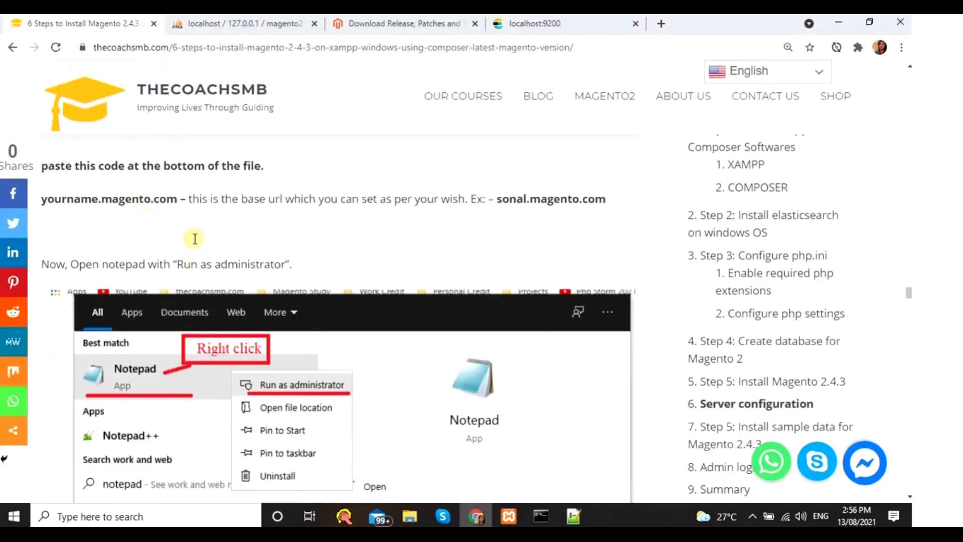
scroll(169, 224, down, 1)
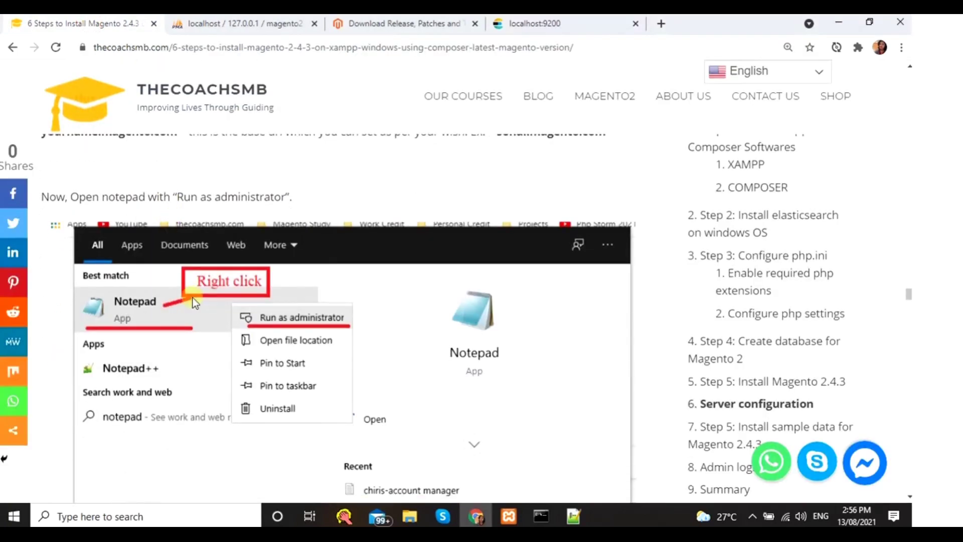
- Launch Notepad with Run as administrator from Windows search
click(121, 520)
text(n)
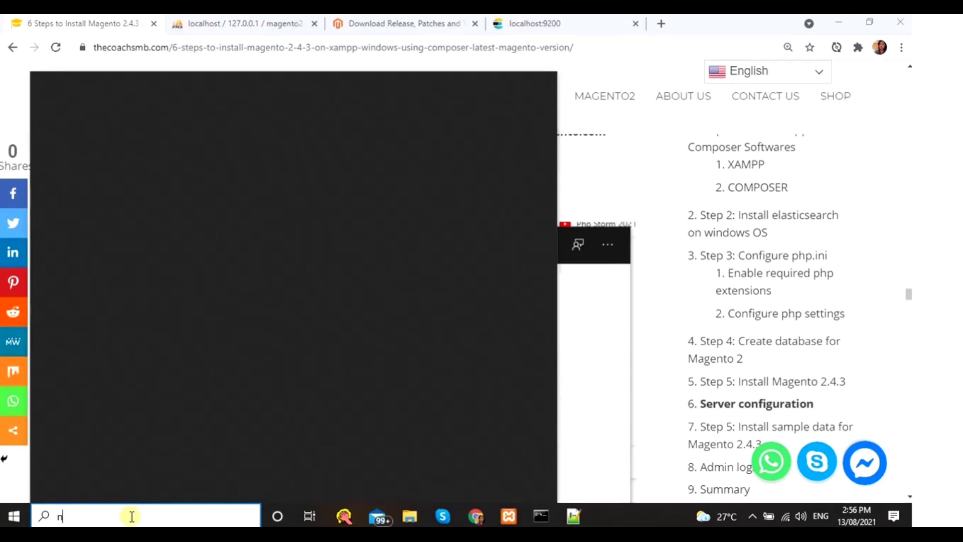
text(ote)
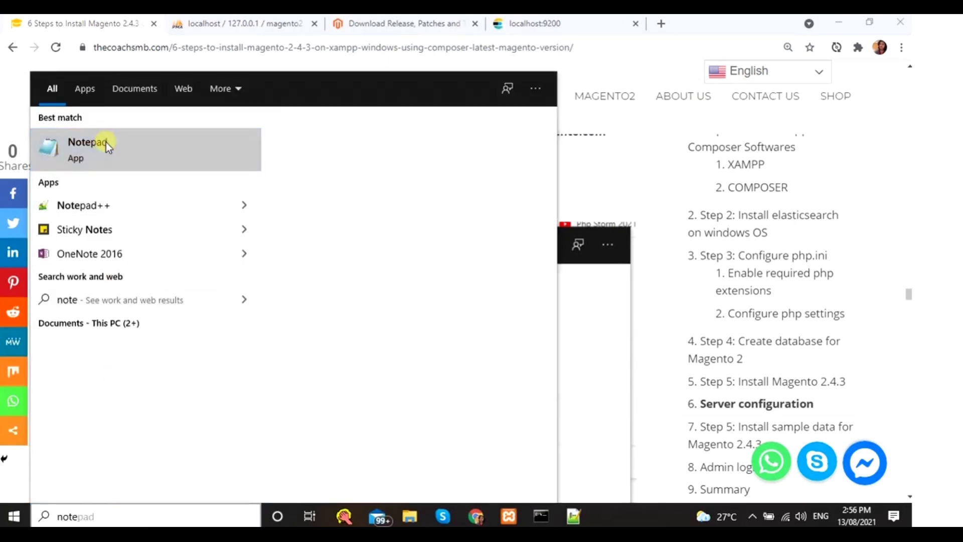
right_click(106, 143)
click(158, 159)
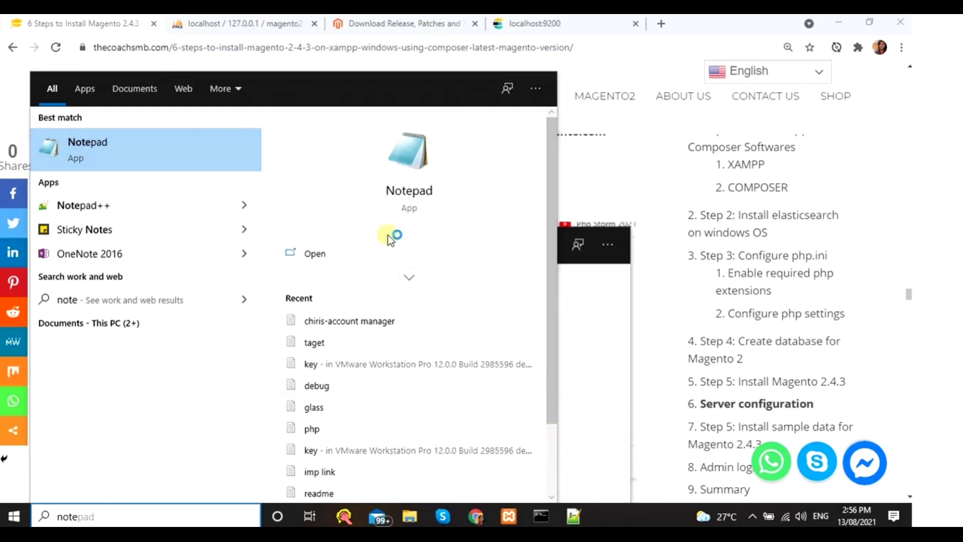
- Select the guide's sample hosts line and the C:\Windows\System32\drivers\etc hosts path
click(661, 415)
scroll(442, 421, down, 9)
scroll(423, 426, down, 1)
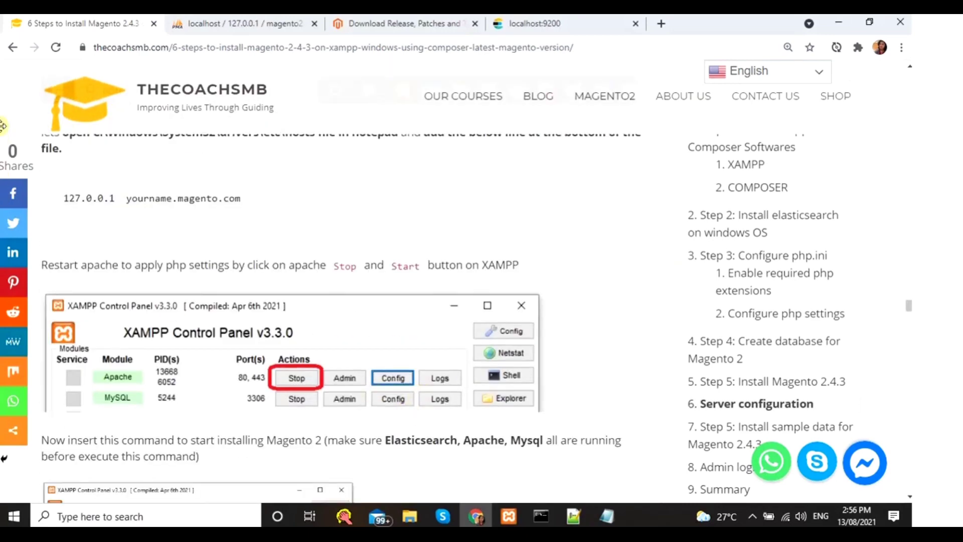
drag(64, 197, 248, 199)
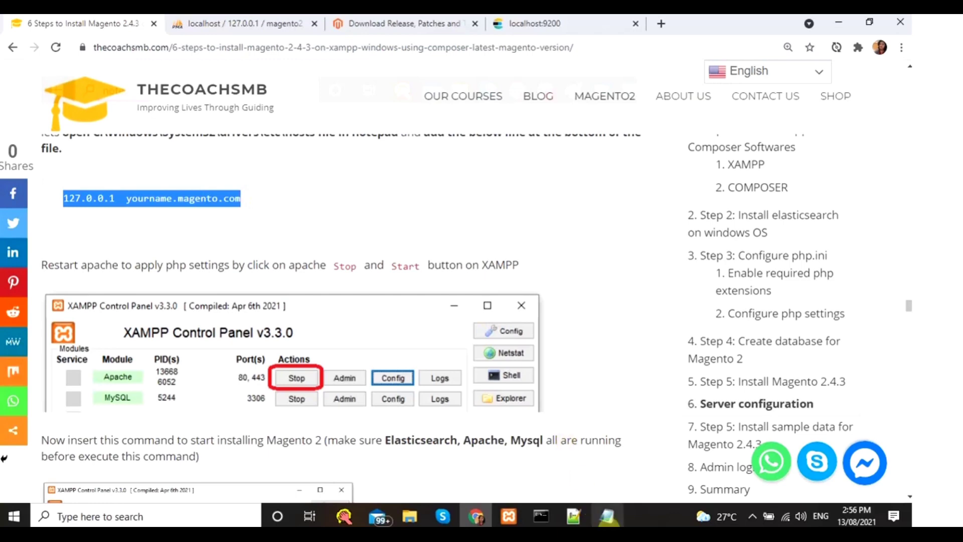
click(605, 516)
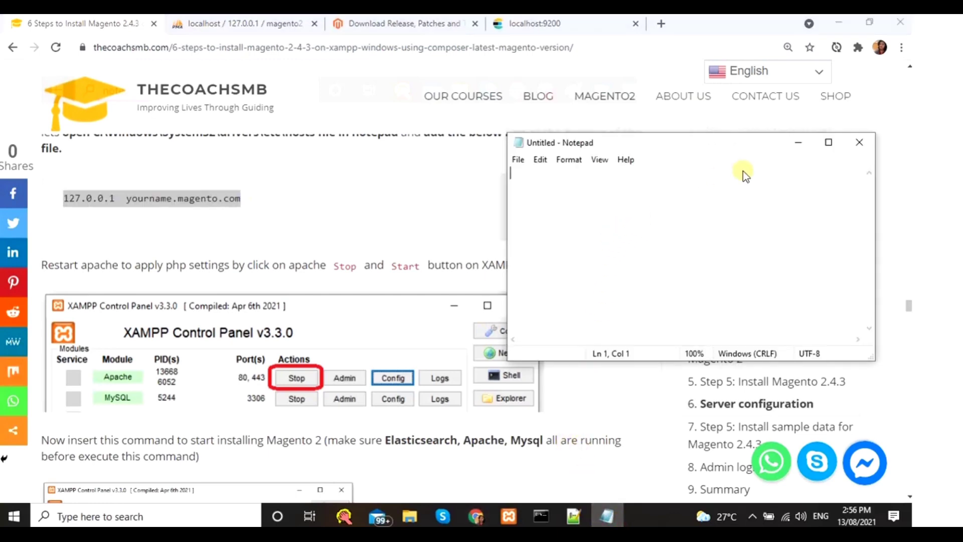
click(205, 227)
scroll(164, 231, up, 1)
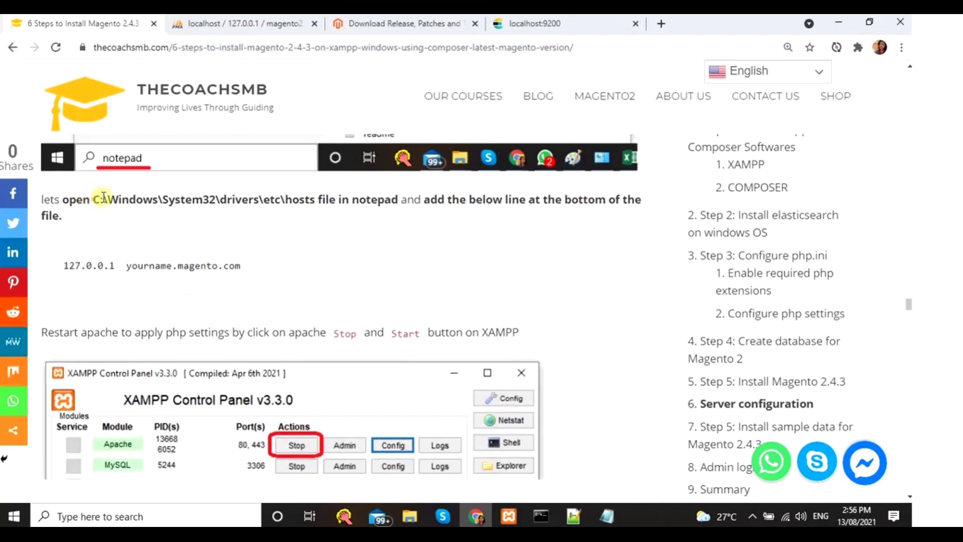
drag(93, 199, 315, 191)
key(ctrl+c)
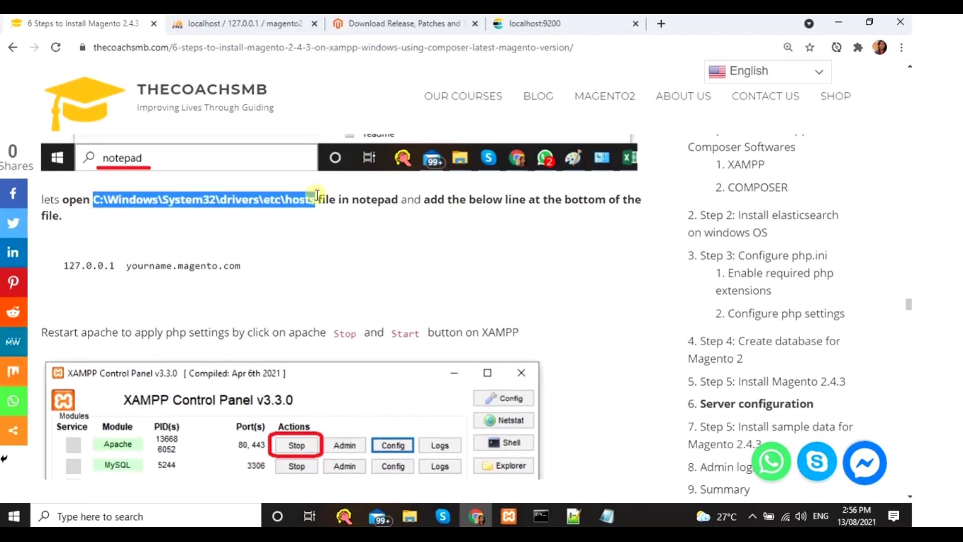
- Open the hosts file in Notepad by pasting its path into File > Open
click(607, 516)
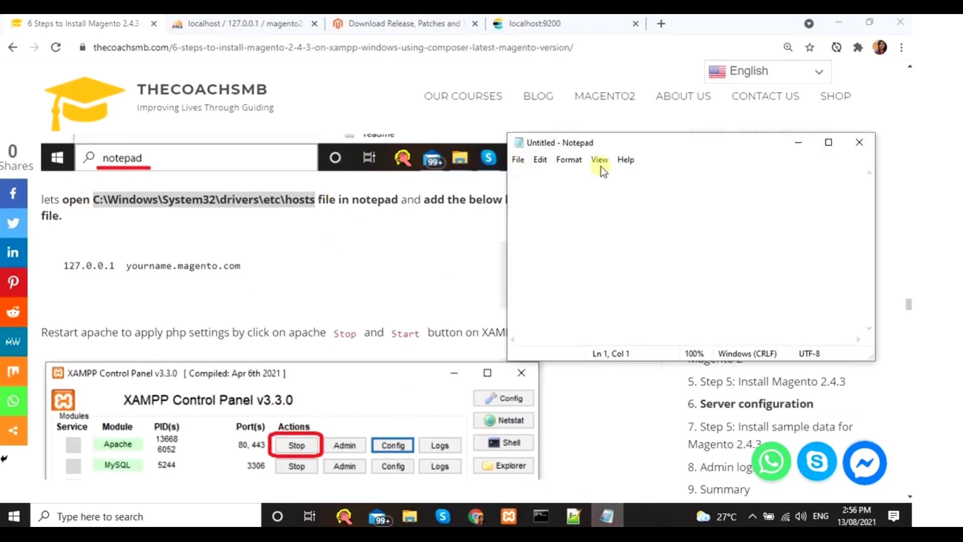
drag(733, 146, 382, 168)
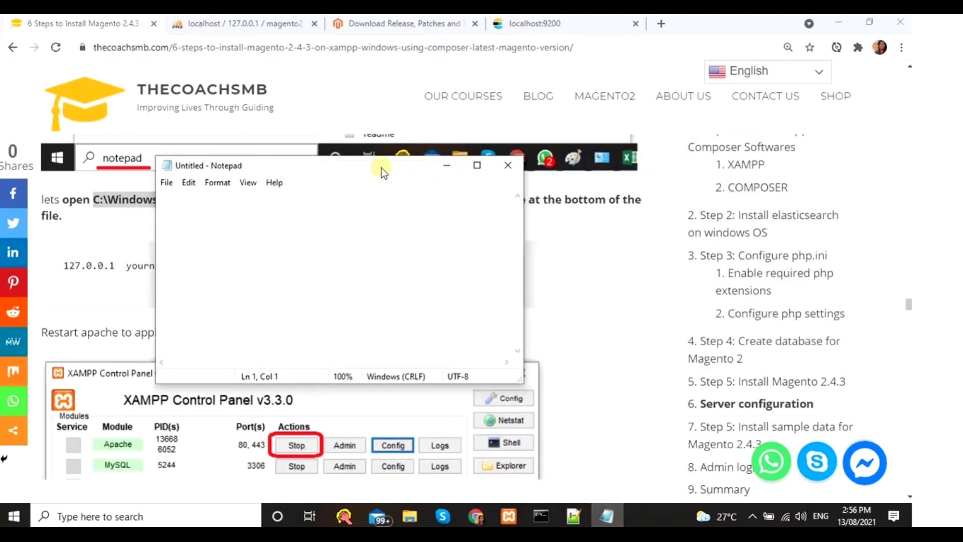
click(170, 182)
click(188, 226)
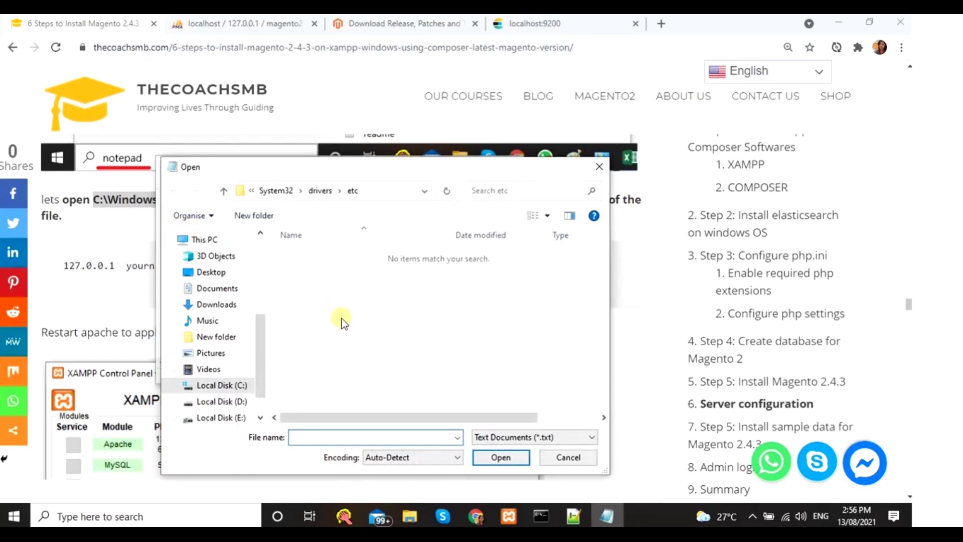
key(ctrl+v)
key(Return)
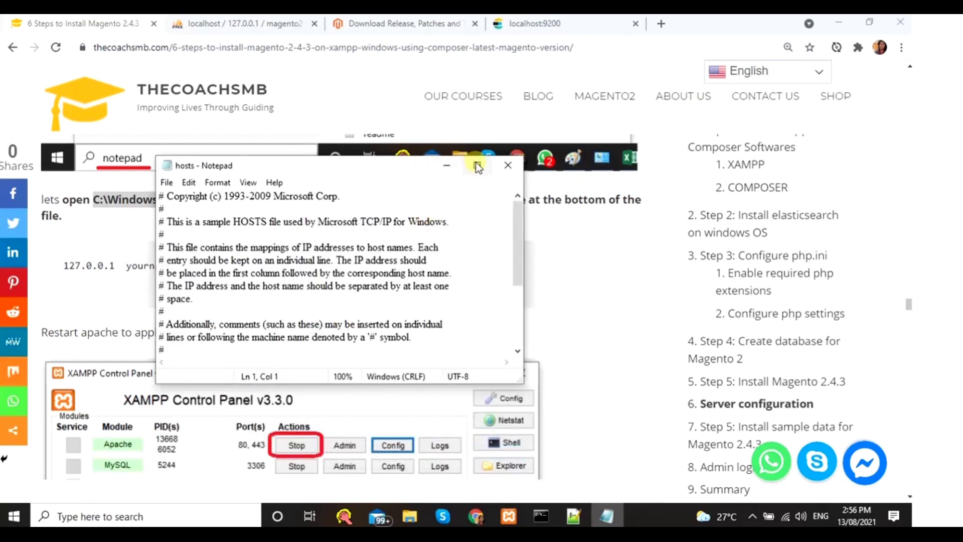
- Maximize the hosts file and compare its last 127.0.0.1 entry with the guide's sample line
click(477, 164)
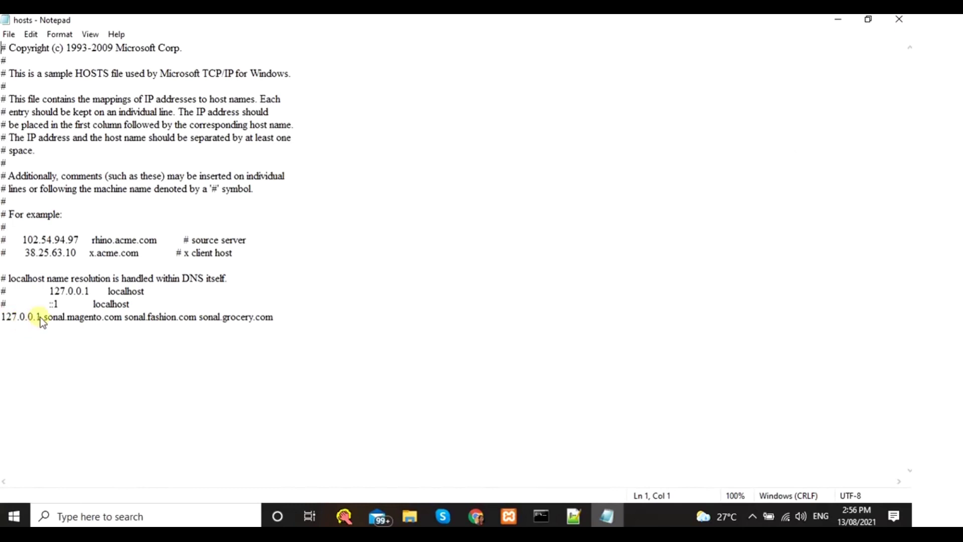
drag(1, 318, 53, 316)
key(alt+Tab)
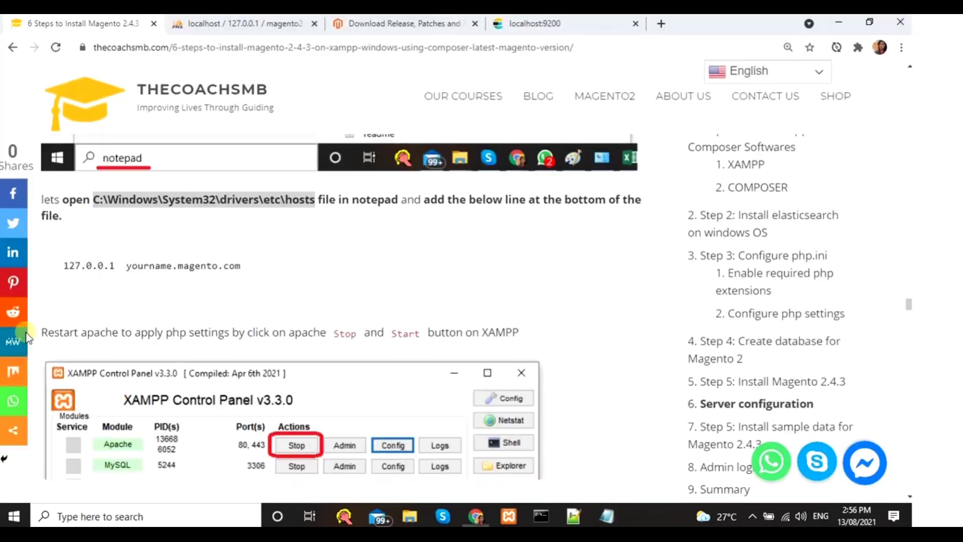
drag(62, 265, 286, 252)
key(alt+Tab)
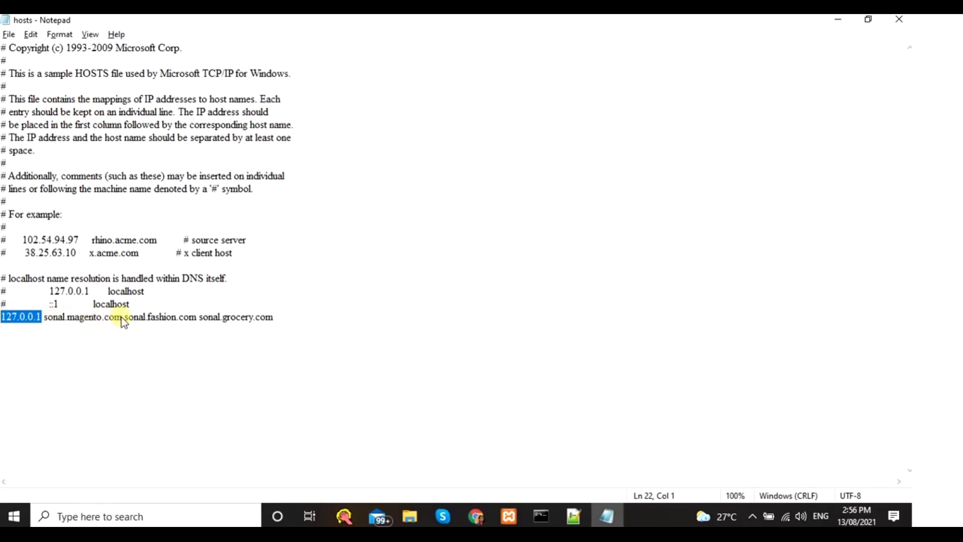
- Recheck the hosts file against the guide and scroll the guide to the XAMPP restart step
key(alt+Tab)
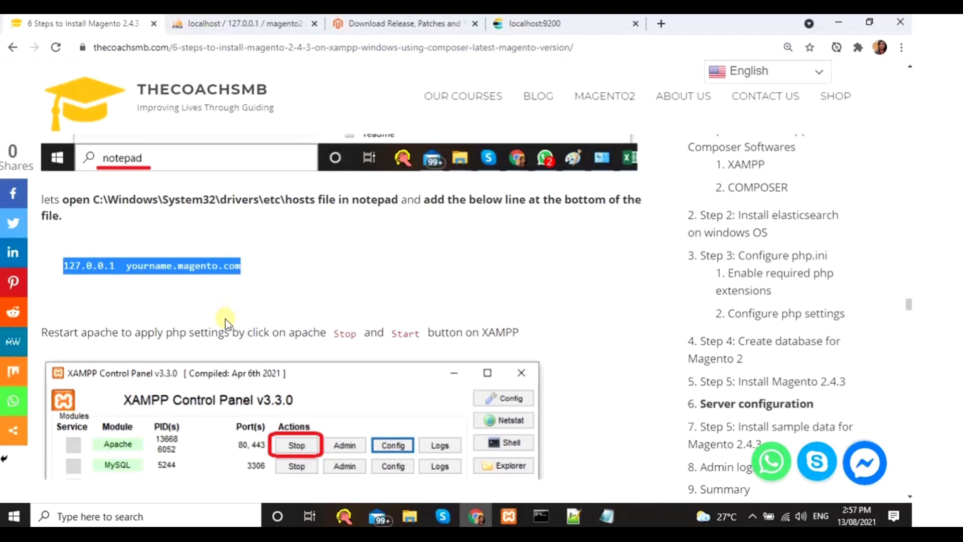
scroll(226, 318, down, 1)
key(alt+Tab)
key(alt+Tab)
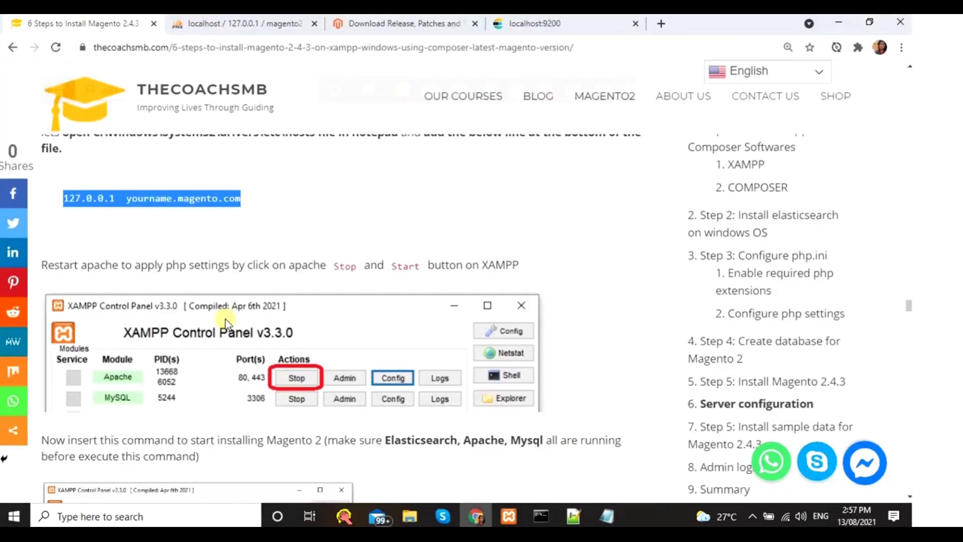
key(alt+Tab)
key(alt+Tab)
scroll(226, 324, down, 2)
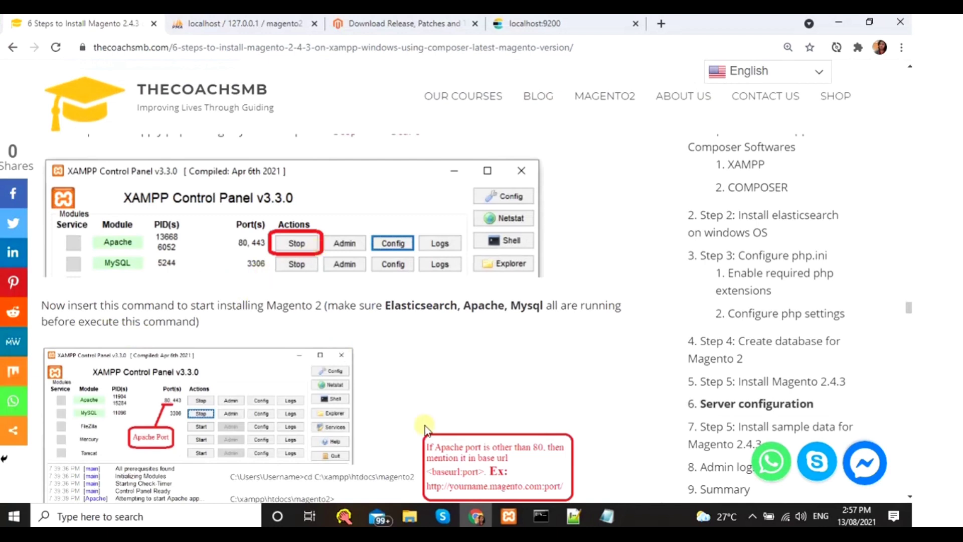
- Stop and restart Apache in XAMPP, confirming it runs on ports 80 and 443
click(509, 516)
click(442, 208)
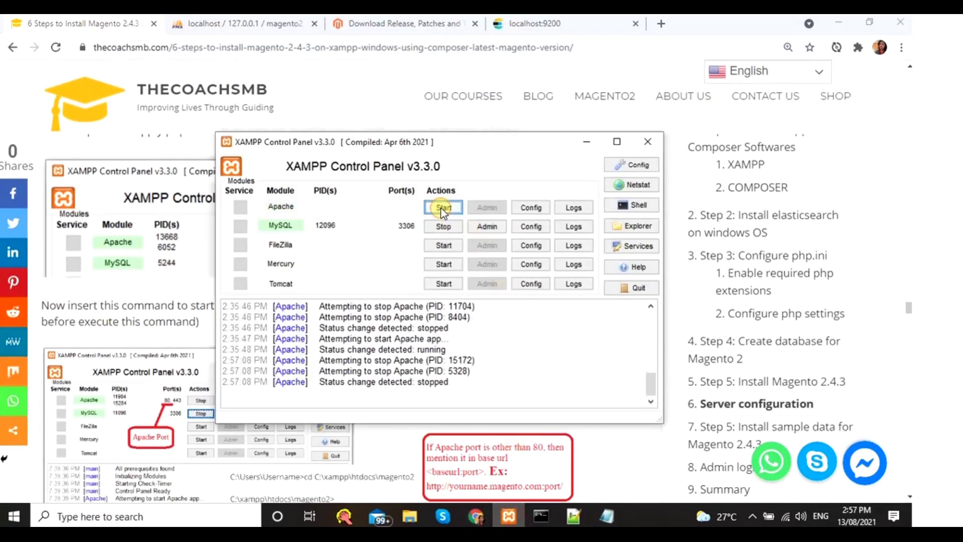
click(441, 209)
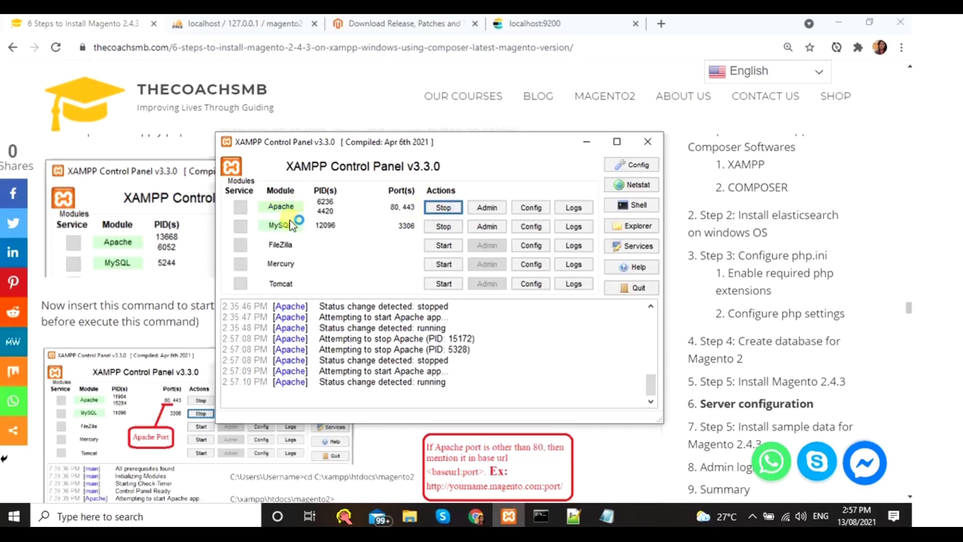
click(162, 310)
scroll(160, 301, down, 4)
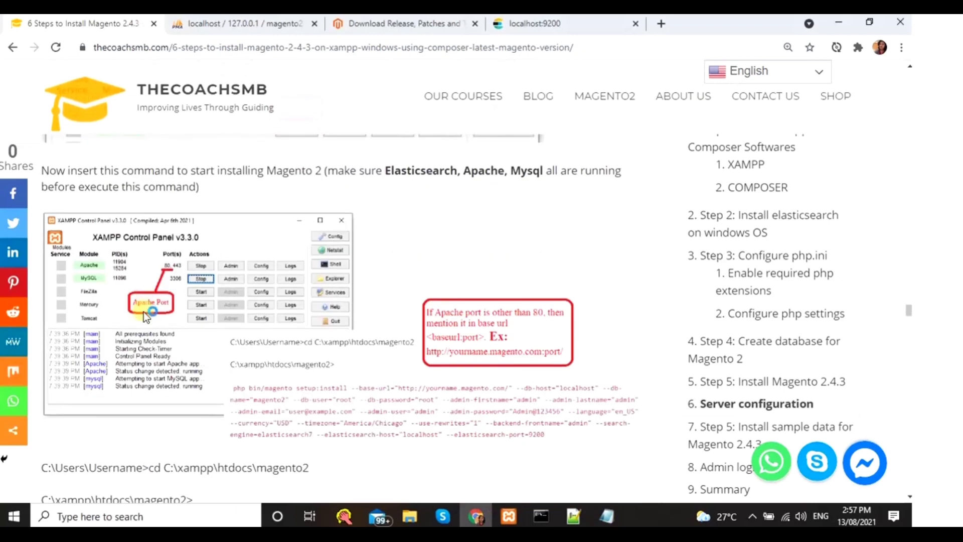
scroll(176, 368, down, 3)
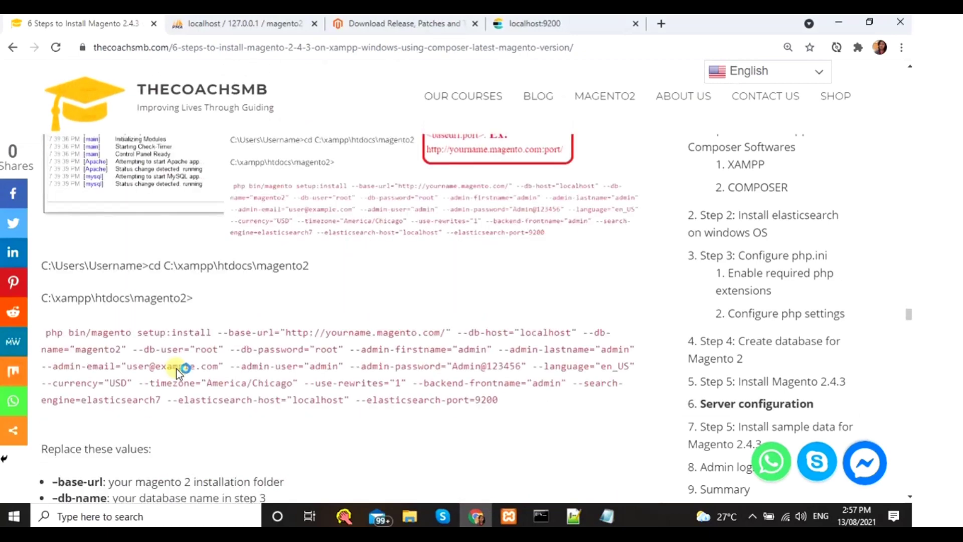
scroll(193, 362, up, 3)
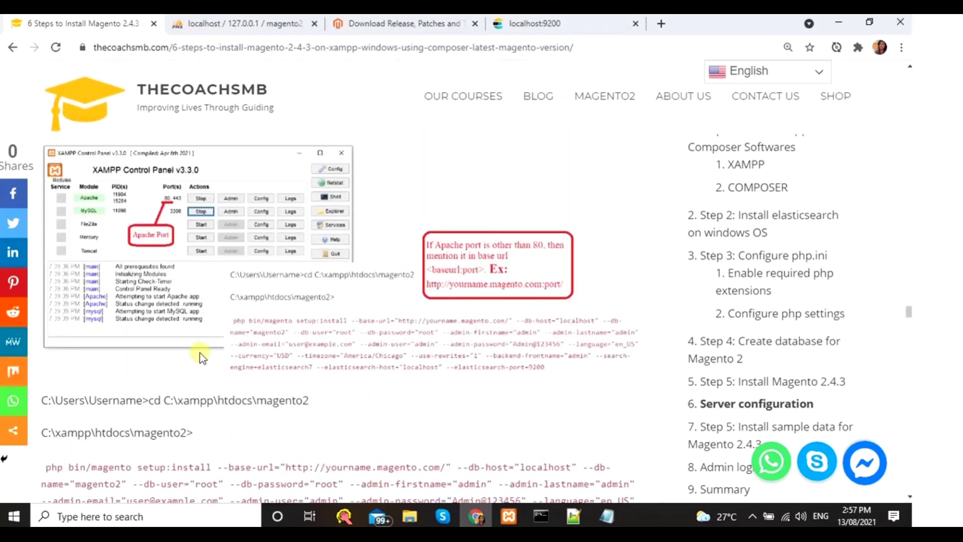
scroll(208, 329, down, 3)
scroll(209, 329, up, 3)
click(509, 516)
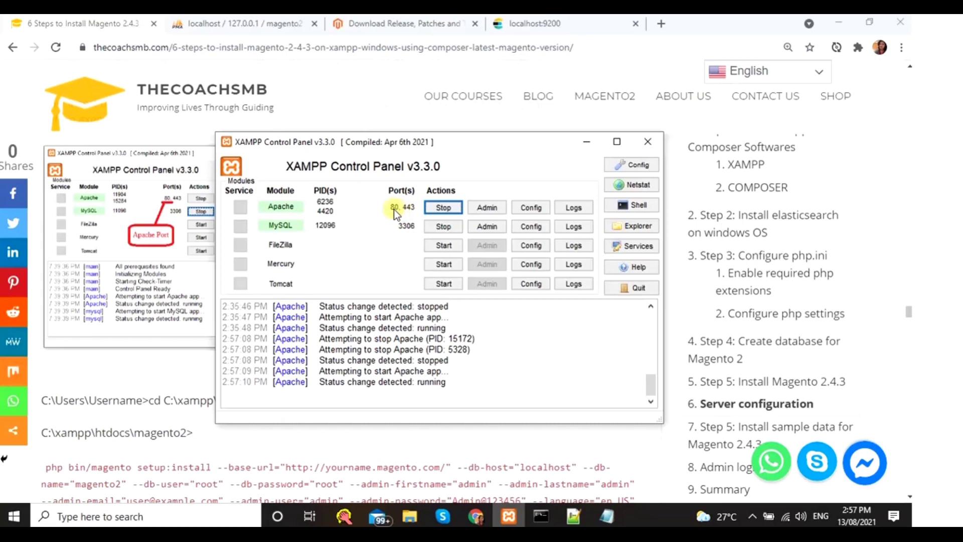
- Scroll the tutorial to the install commands and check the Command Prompt window
scroll(156, 313, down, 3)
click(163, 313)
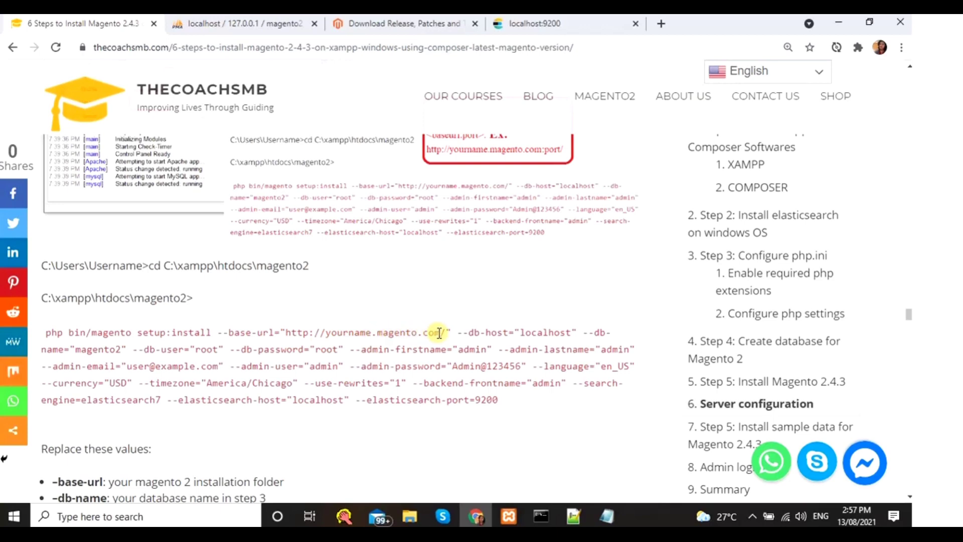
scroll(436, 333, up, 3)
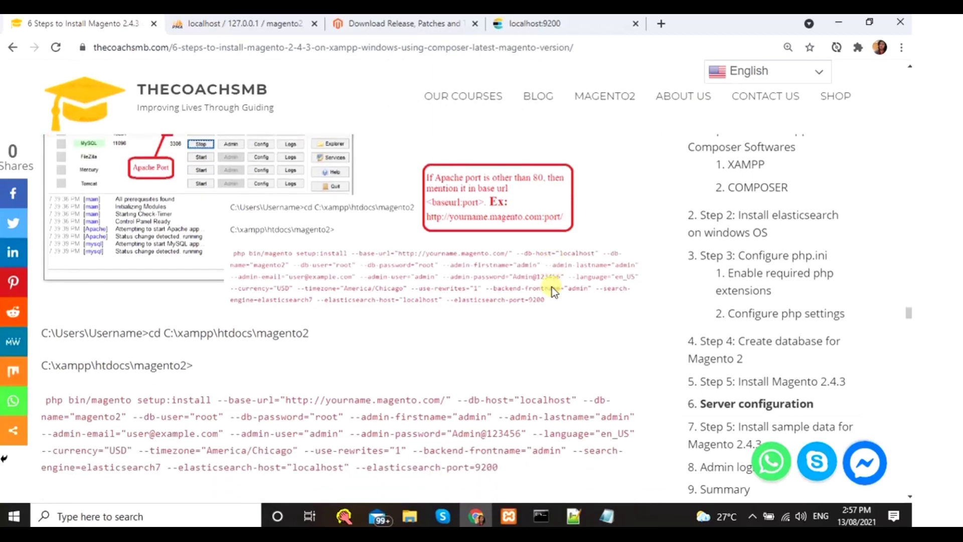
scroll(159, 211, down, 3)
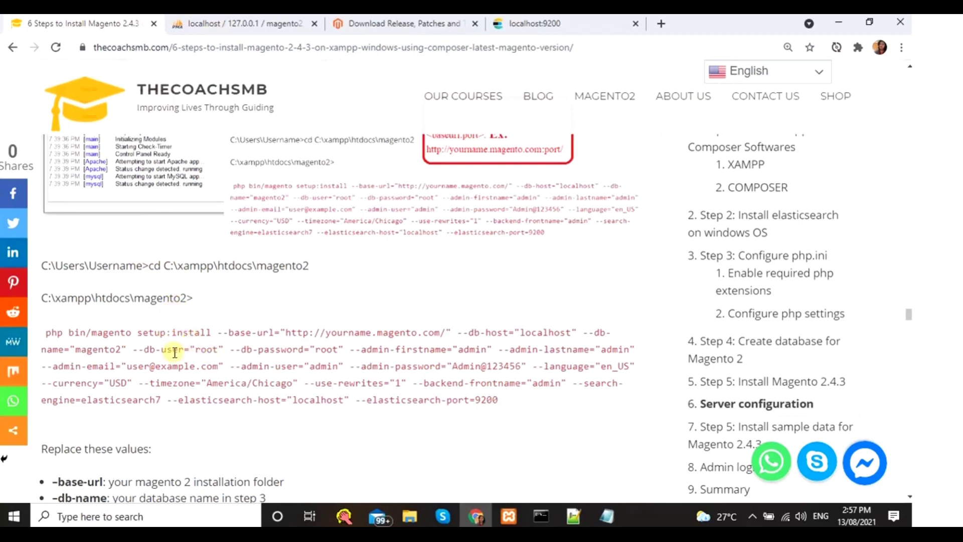
click(541, 514)
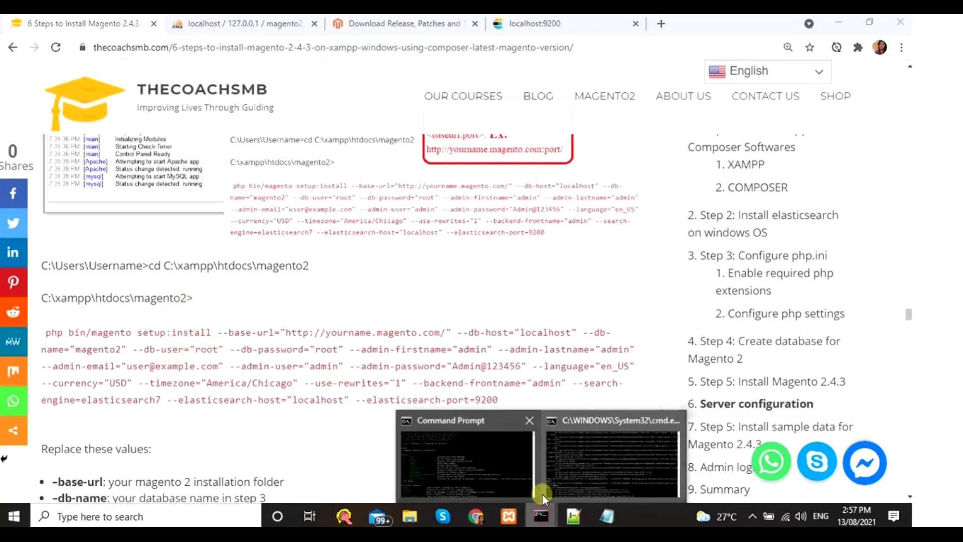
click(516, 477)
scroll(274, 344, down, 10)
scroll(281, 381, down, 10)
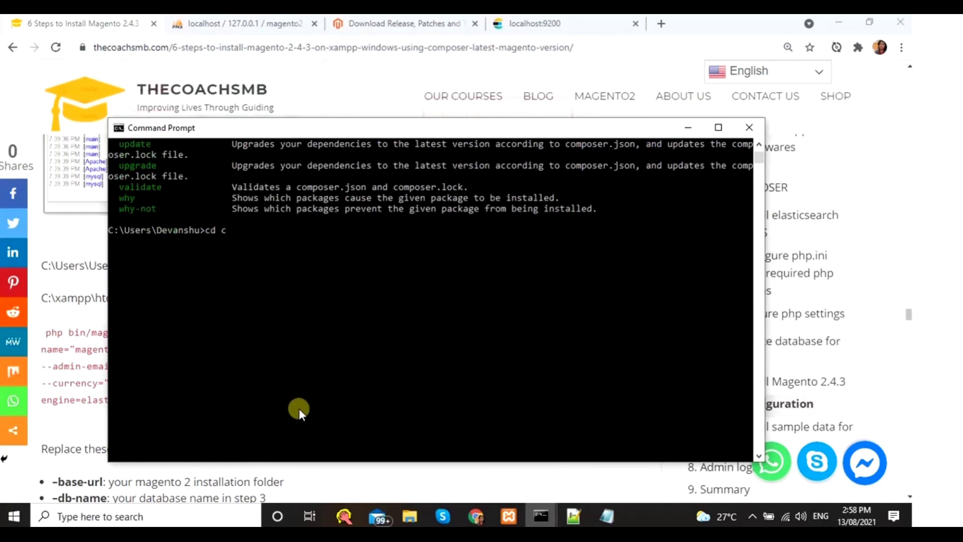
- Copy the tutorial's cd C:\xampp\htdocs\magento2 command and return to the Command Prompt
key(alt+Tab)
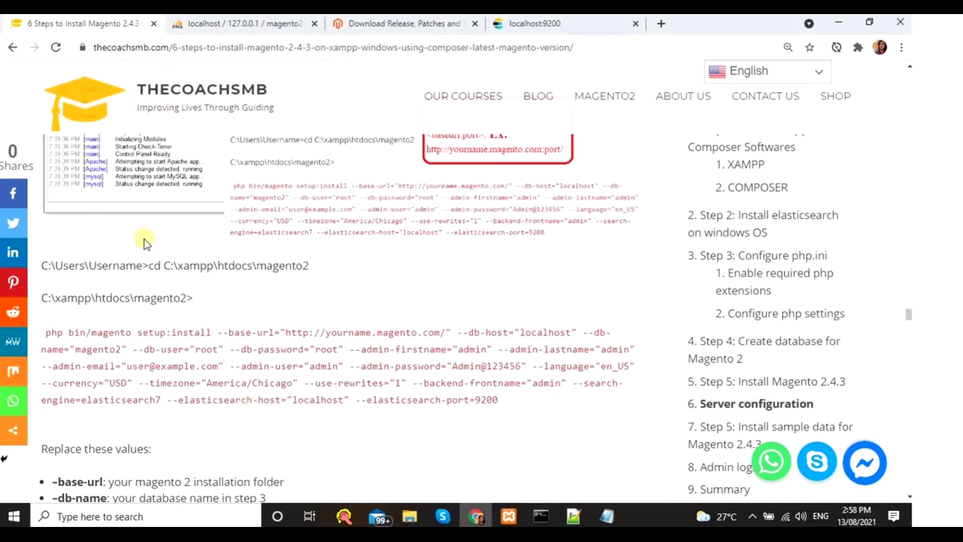
drag(149, 266, 320, 271)
key(ctrl+c)
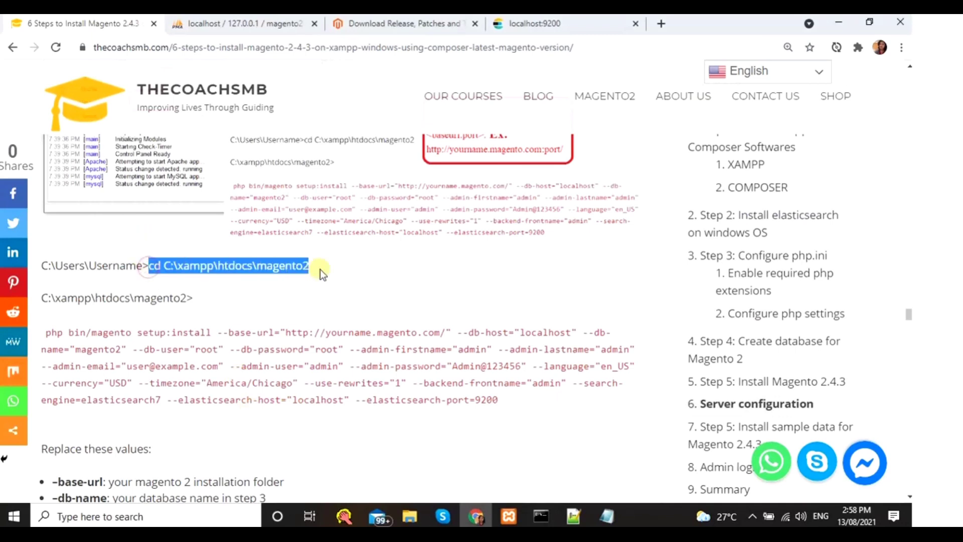
click(542, 515)
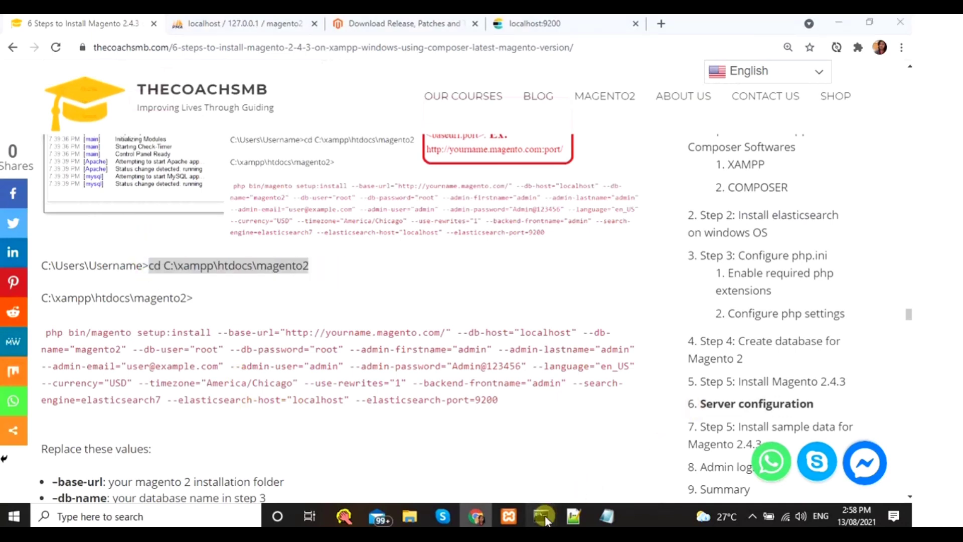
click(474, 478)
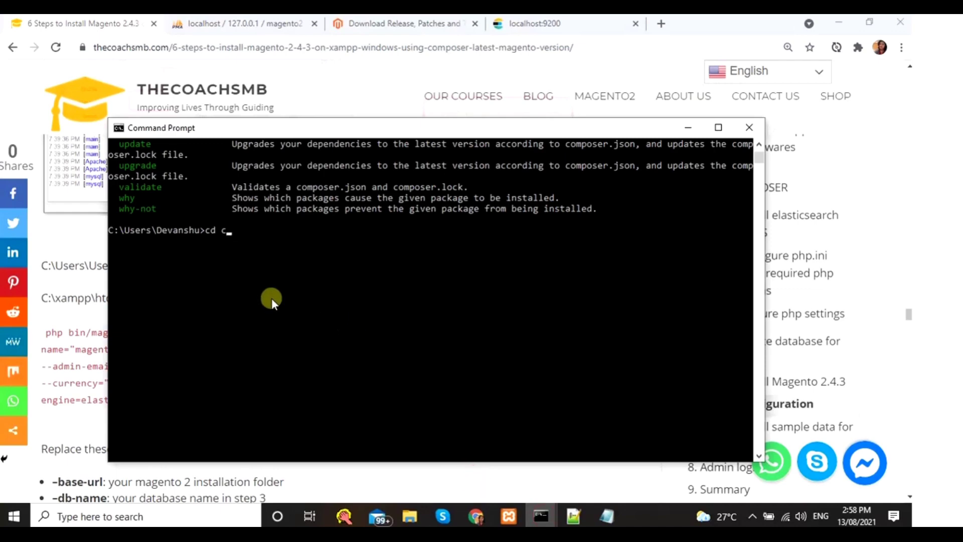
- Paste and run the cd command to enter C:\xampp\htdocs\magento2
key(BackSpace)
key(BackSpace)
key(BackSpace)
key(BackSpace)
key(BackSpace)
key(ctrl+v)
key(Return)
key(Return)
key(Return)
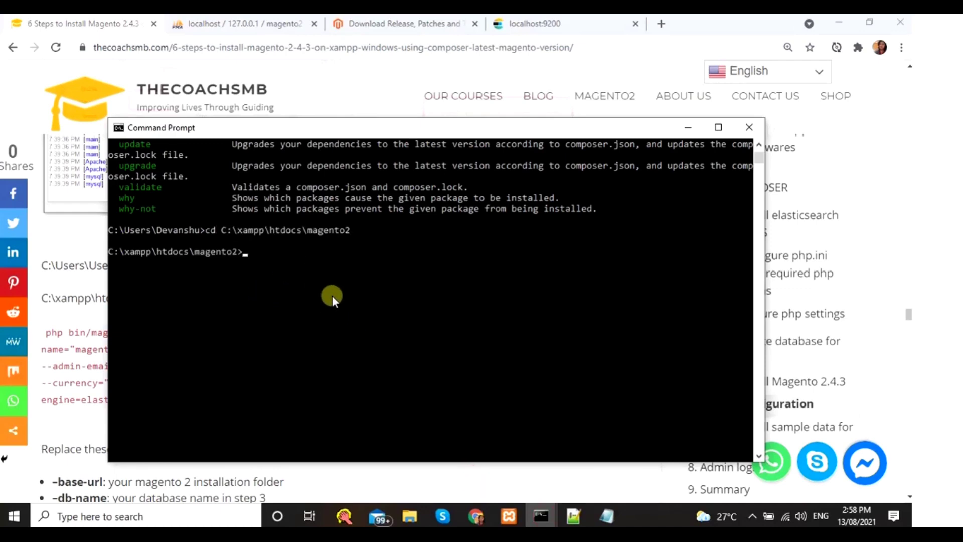
- Copy the tutorial's full php bin/magento setup:install command and paste it at the prompt
click(476, 516)
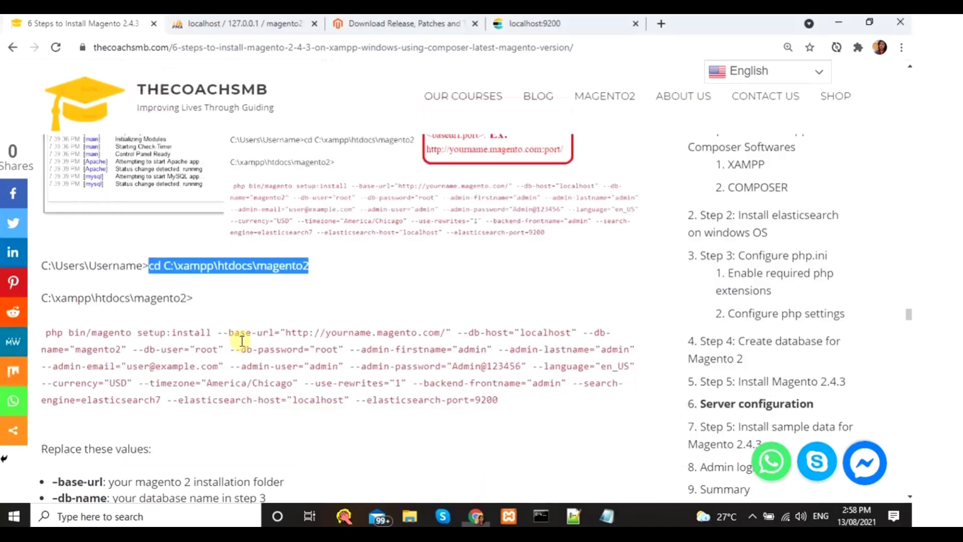
scroll(476, 305, down, 1)
drag(512, 332, 46, 264)
key(ctrl+c)
key(alt+Tab)
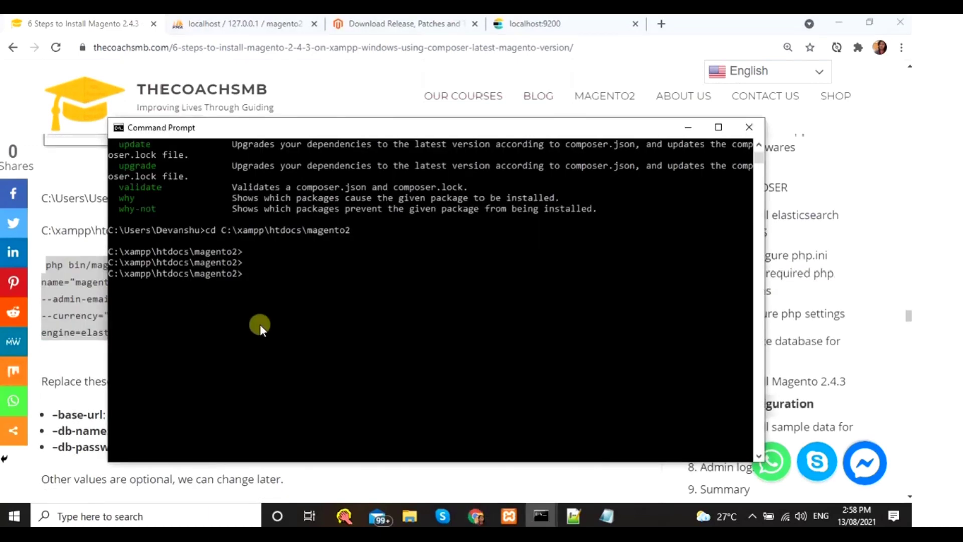
key(ctrl+v)
key(alt+Tab)
key(alt+Tab)
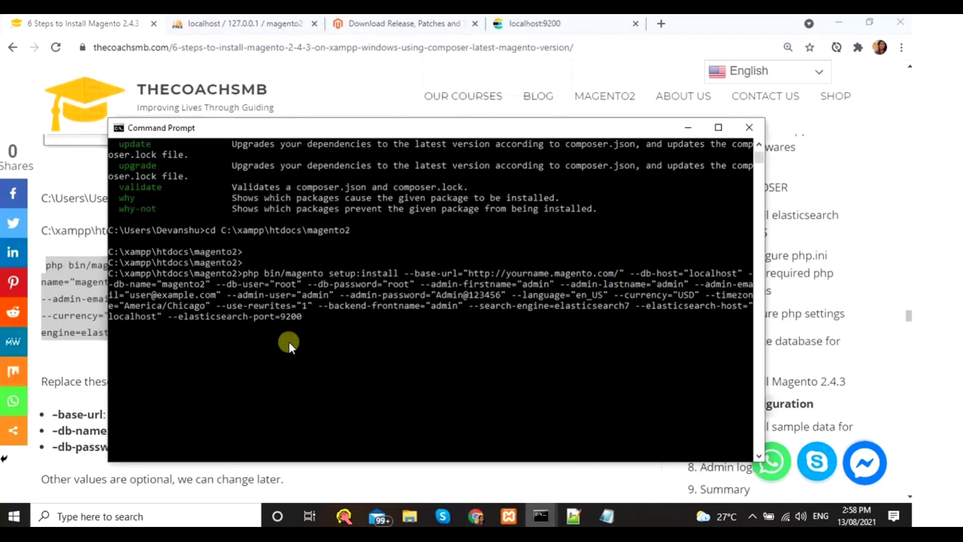
key(alt+Tab)
scroll(232, 392, down, 2)
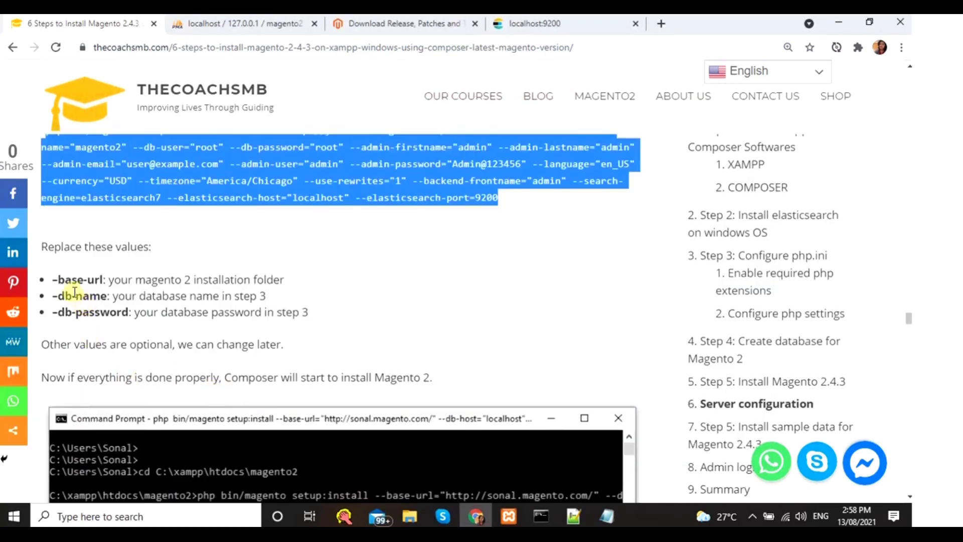
key(alt+Tab)
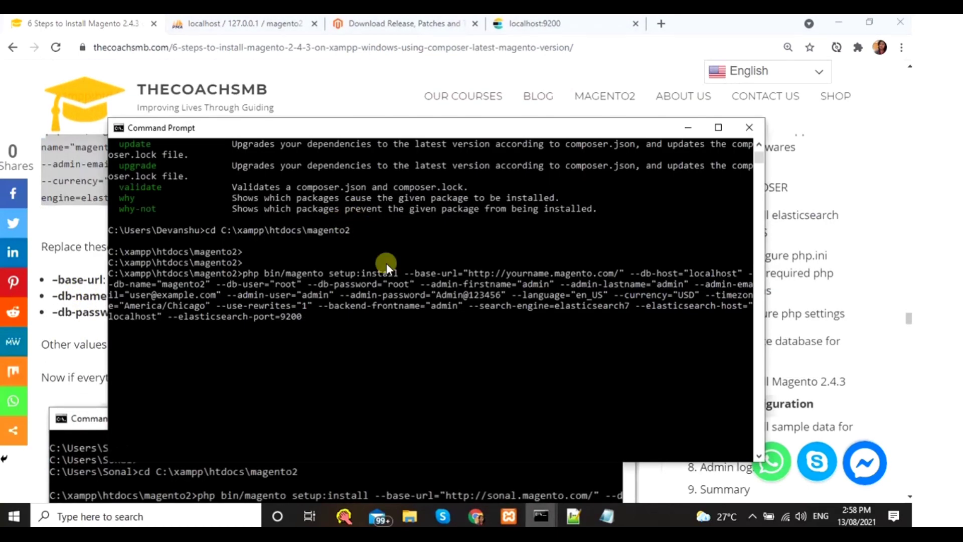
- Replace the placeholder host in the command's --base-url with the user's own name
key(Home)
key(Right)
key(Right)
key(Right)
key(Right)
key(Right)
key(Right)
key(Right)
key(Right)
key(Right)
key(Right)
key(Right)
key(Right)
key(Right)
key(Right)
key(Right)
key(Right)
key(Right)
key(Right)
key(Right)
key(Right)
key(Right)
key(Right)
key(Right)
key(Right)
key(Right)
key(Right)
key(Right)
key(Right)
key(Right)
key(Right)
key(Right)
key(Right)
key(Right)
key(Right)
key(Right)
key(Right)
key(Right)
key(Right)
key(Right)
key(Right)
key(BackSpace)
key(BackSpace)
key(BackSpace)
key(BackSpace)
key(BackSpace)
key(BackSpace)
key(BackSpace)
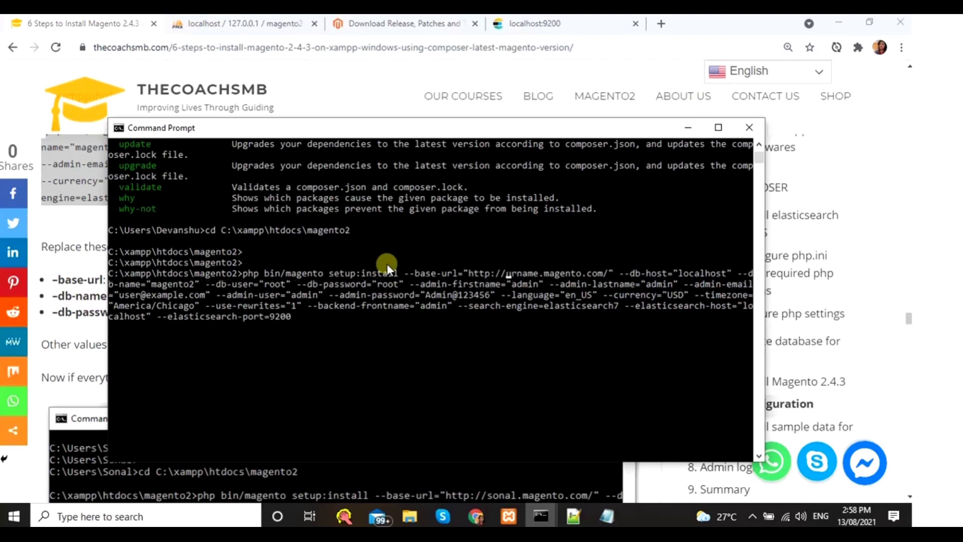
key(BackSpace)
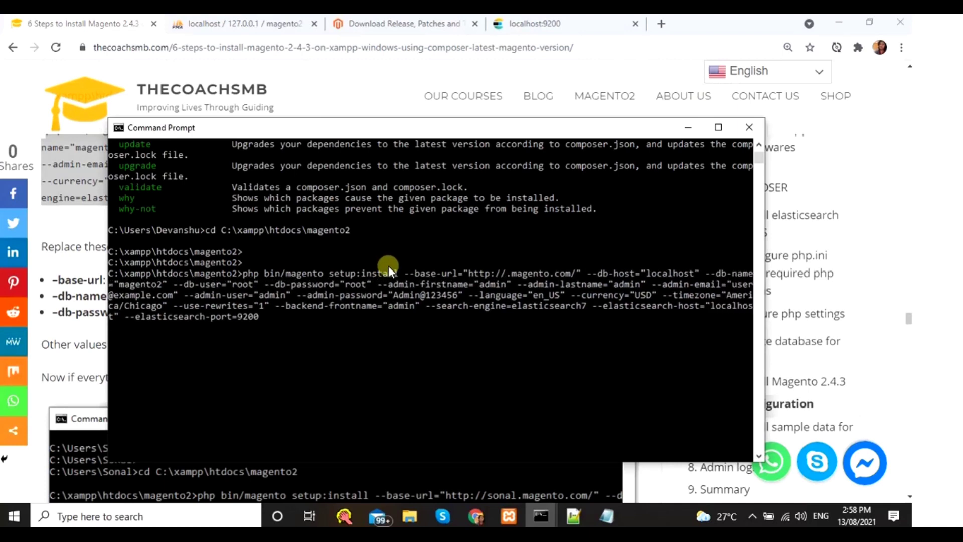
text(sonal)
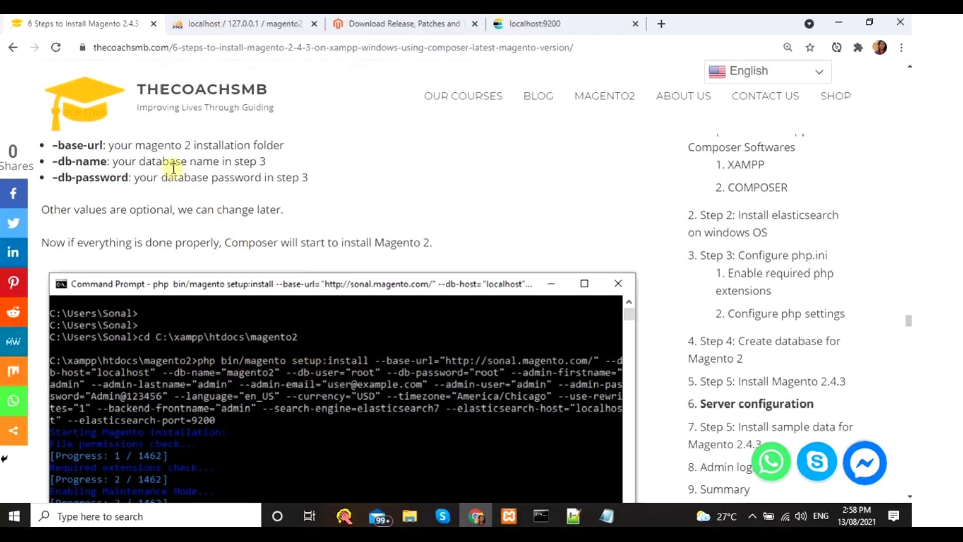
scroll(182, 191, down, 6)
- Run the Magento setup:install command and read the guide's PatchApplier 'Wrong file' error section
key(alt+Tab)
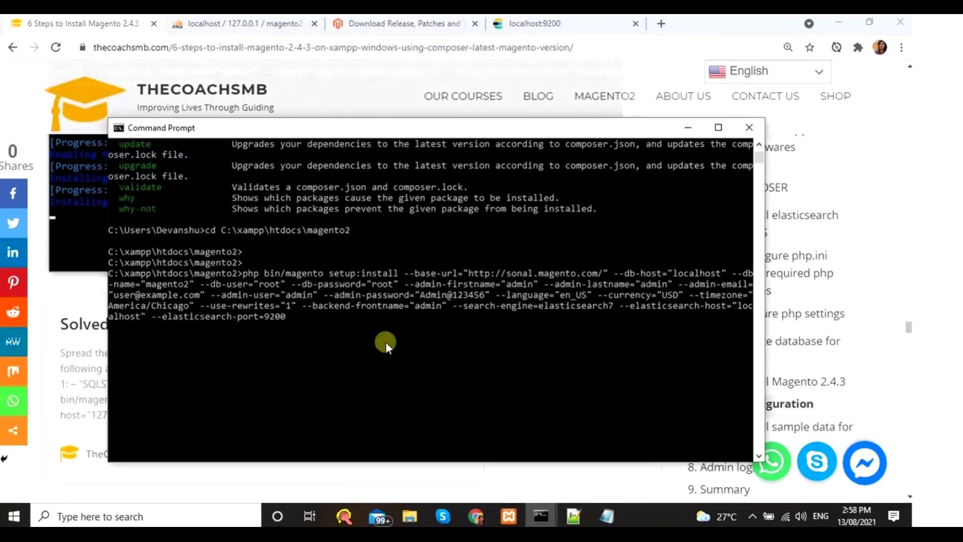
key(Return)
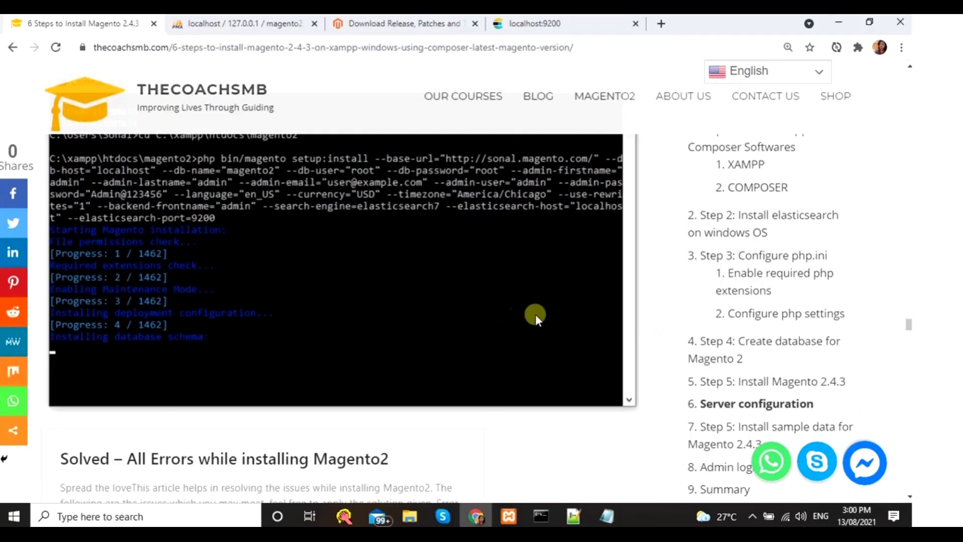
scroll(447, 311, up, 3)
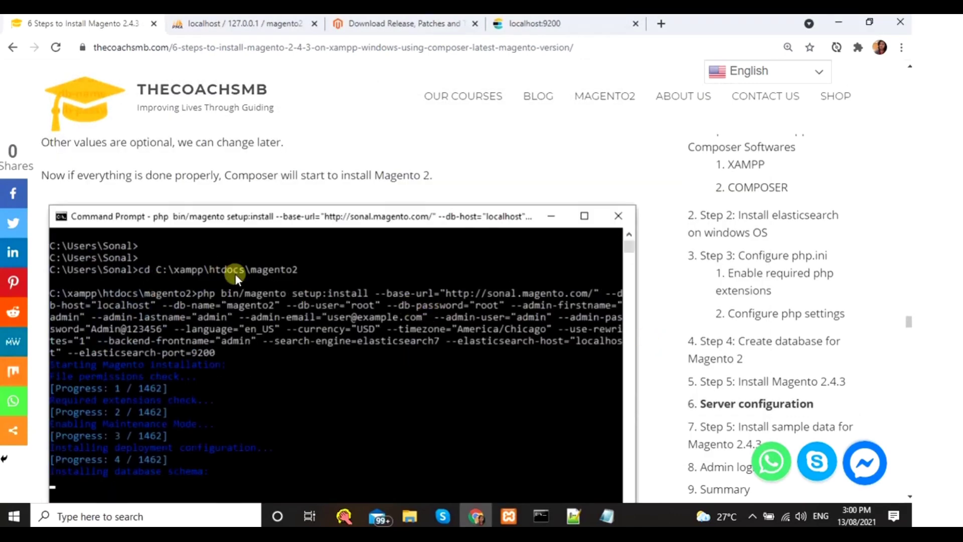
scroll(240, 257, down, 5)
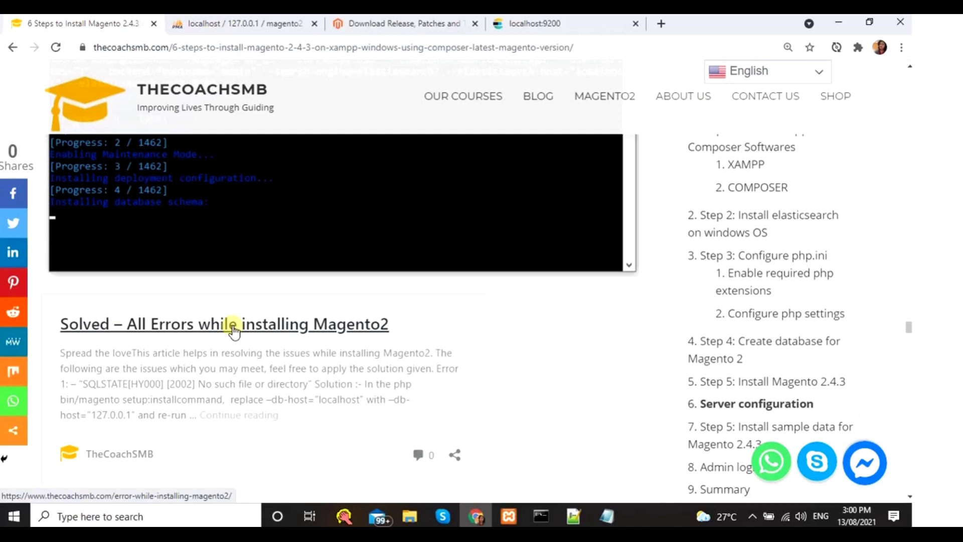
scroll(279, 327, down, 3)
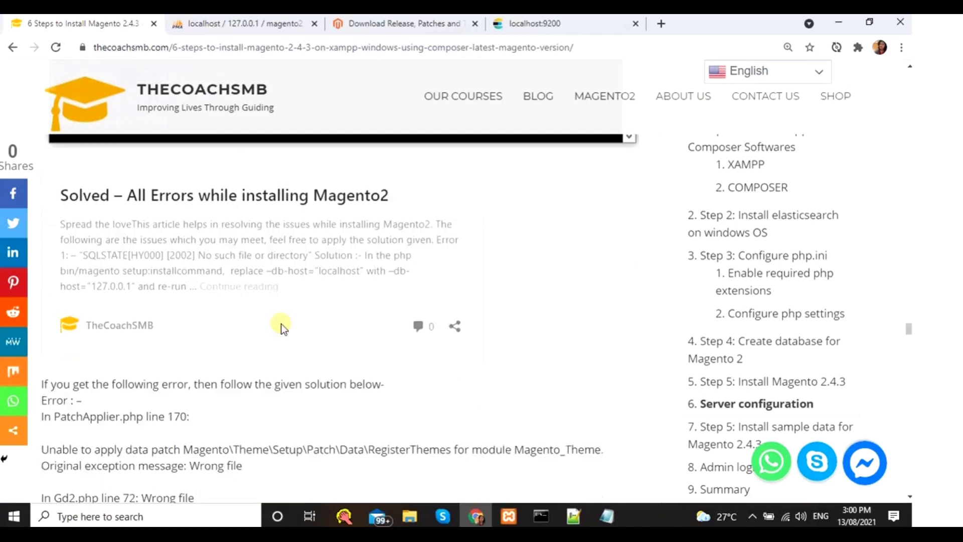
click(543, 518)
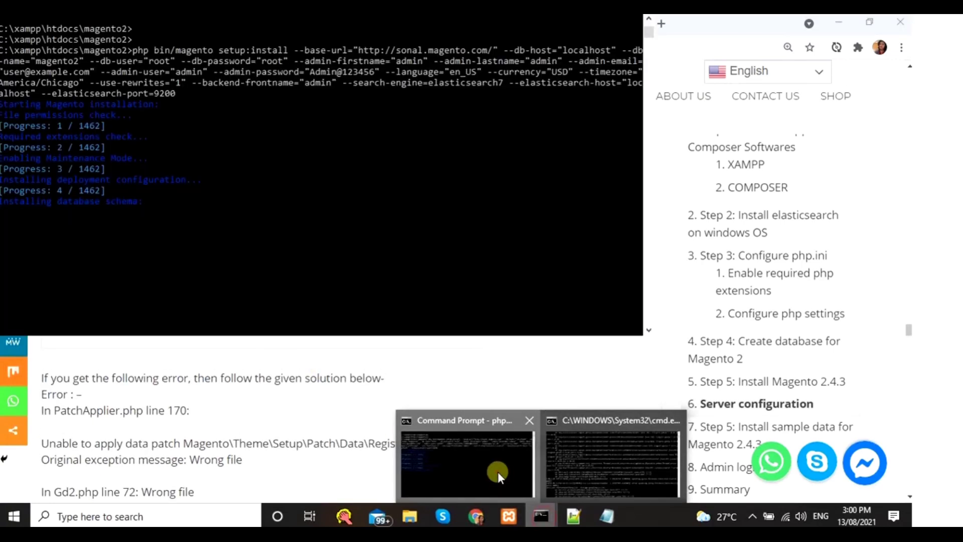
click(498, 471)
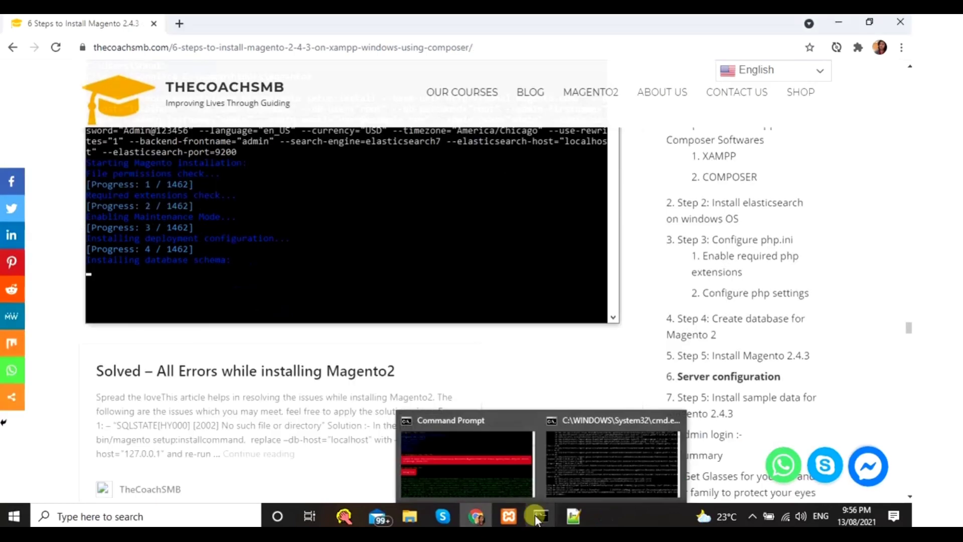
- Scroll the install output to confirm the Wrong file data-patch error
click(489, 457)
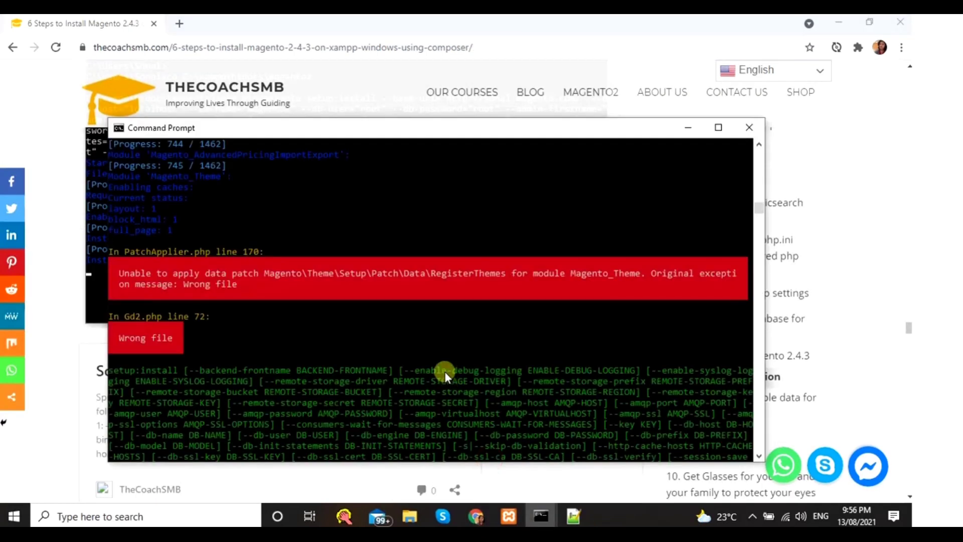
scroll(442, 369, up, 2)
scroll(223, 309, up, 3)
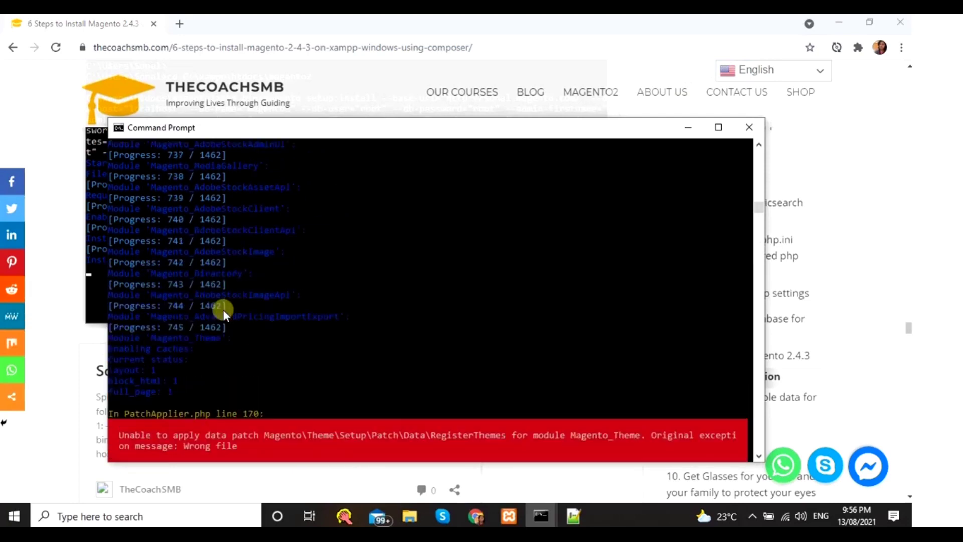
scroll(222, 309, down, 5)
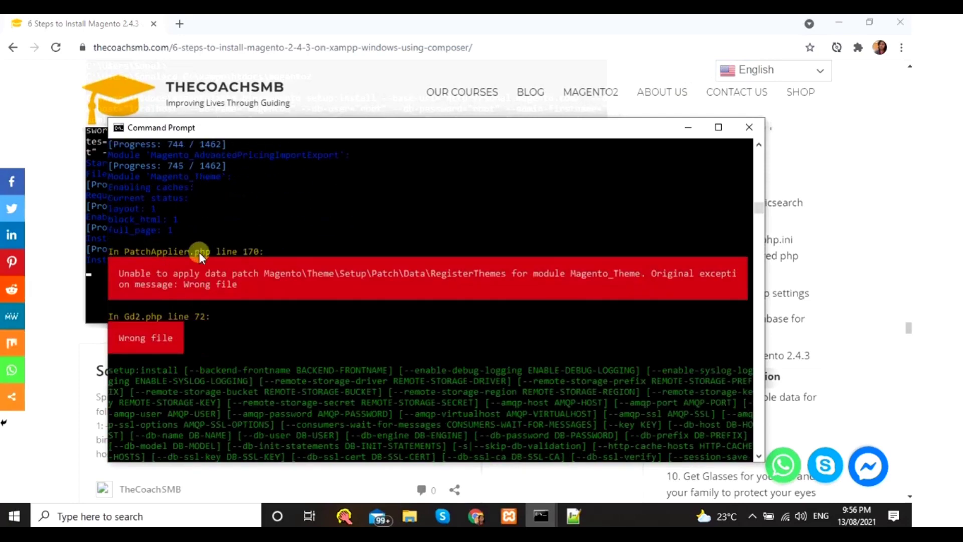
- Select the guide's validateURLScheme fix line for Gd2.php at line 94
click(42, 396)
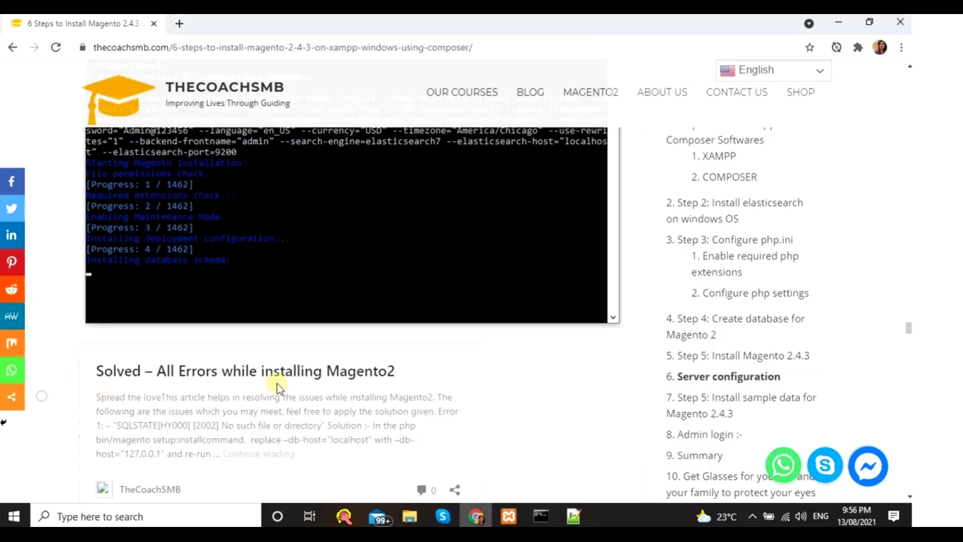
scroll(277, 383, down, 8)
scroll(273, 379, down, 8)
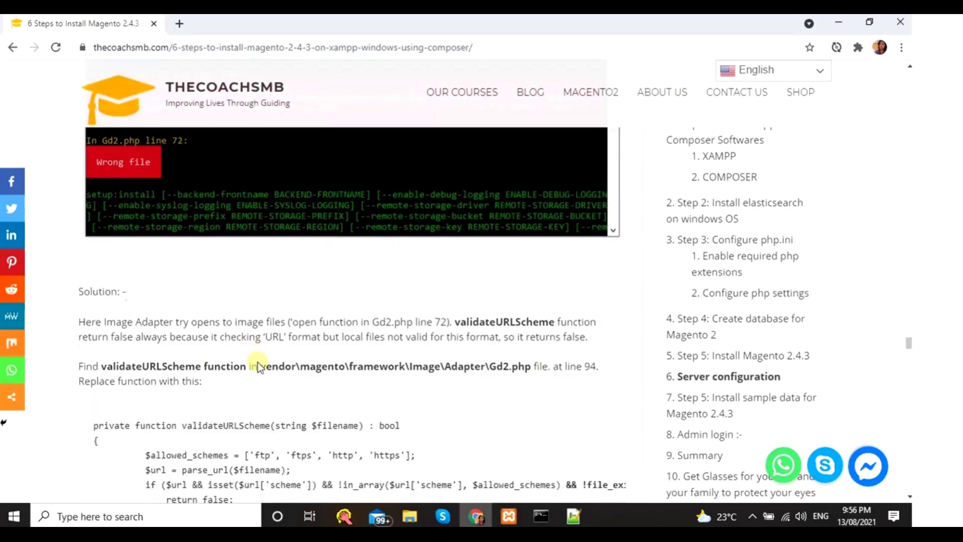
scroll(259, 359, up, 6)
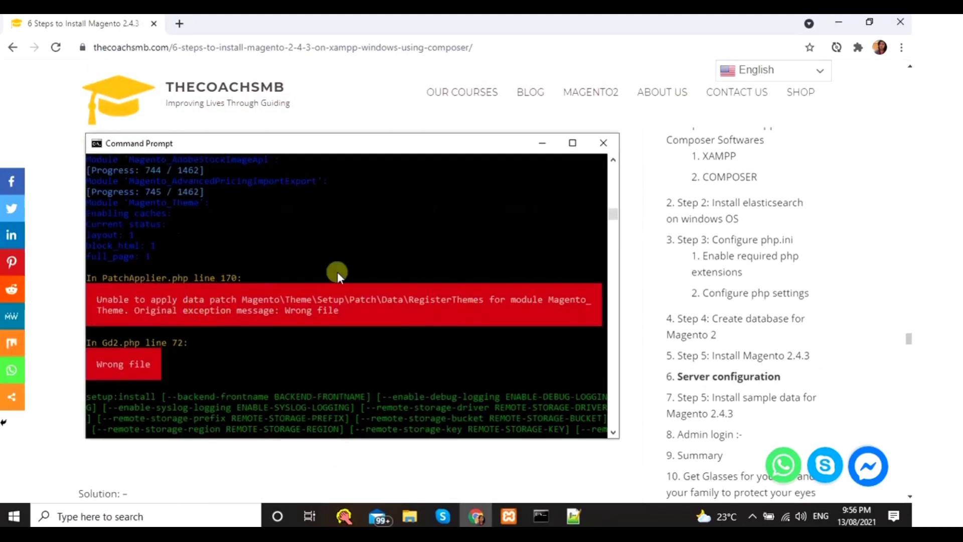
scroll(302, 283, down, 4)
scroll(150, 306, down, 3)
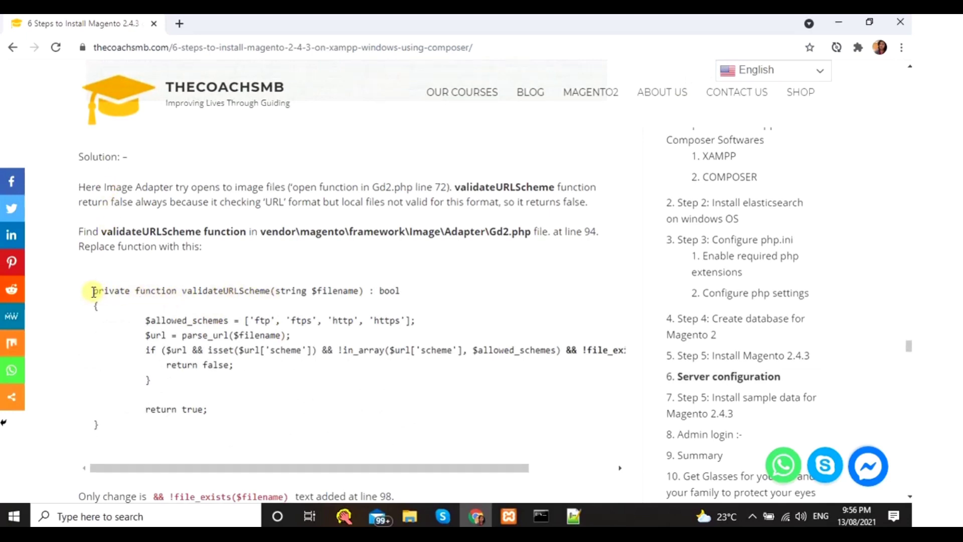
drag(93, 292, 411, 292)
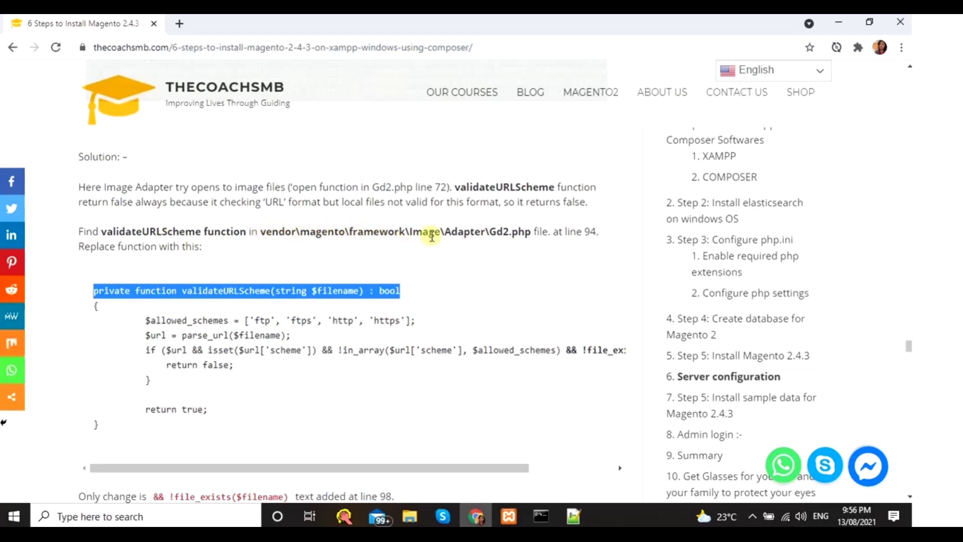
click(410, 519)
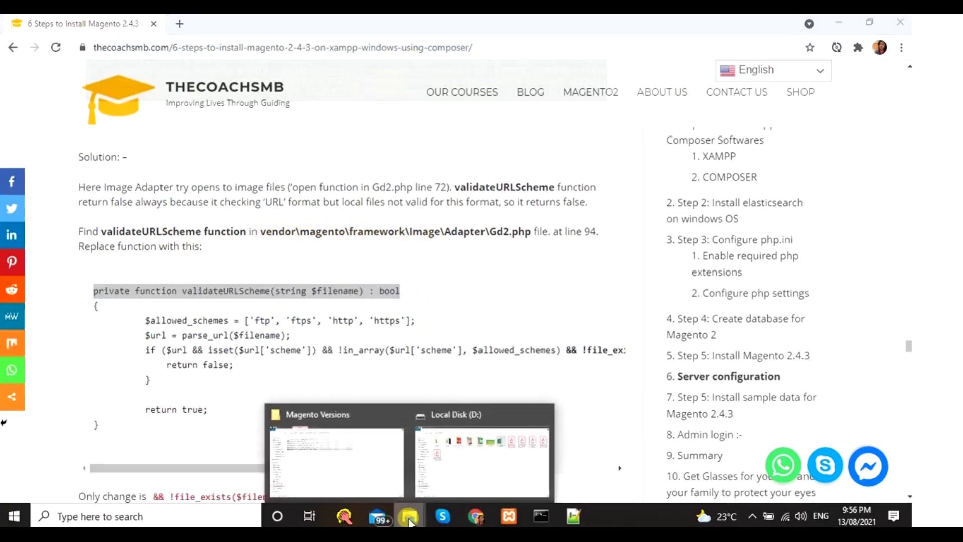
- Navigate File Explorer to C:\xampp\htdocs\magento2\vendor\magento\framework
click(430, 472)
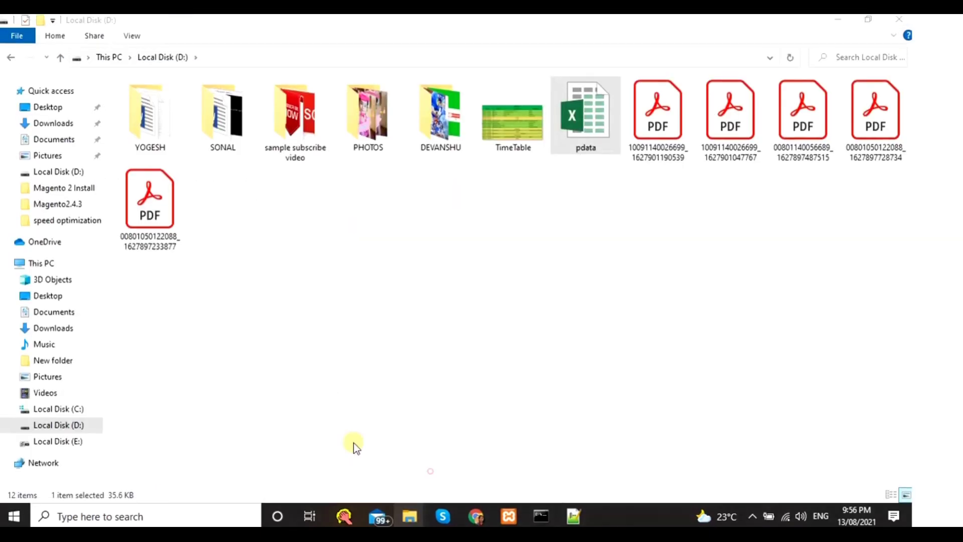
click(78, 410)
click(145, 225)
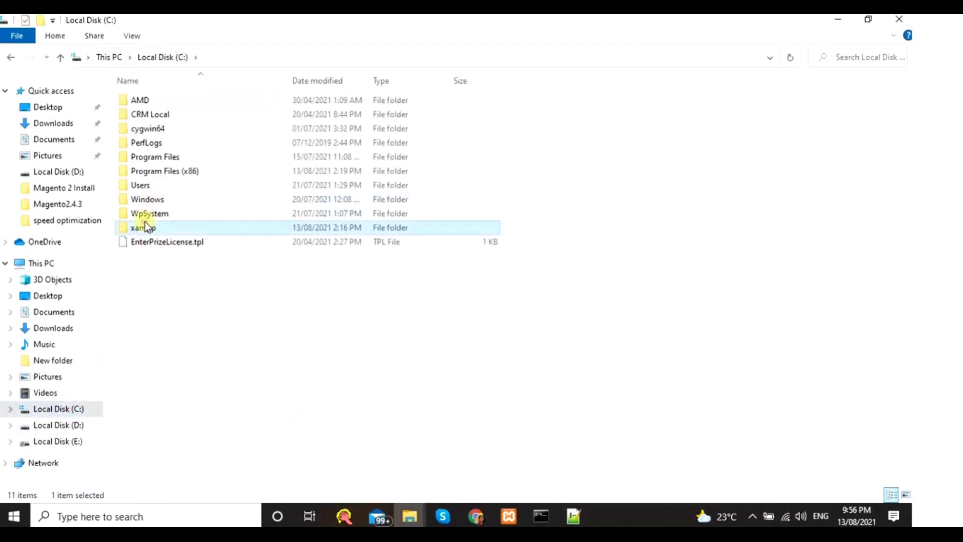
double_click(145, 226)
double_click(151, 171)
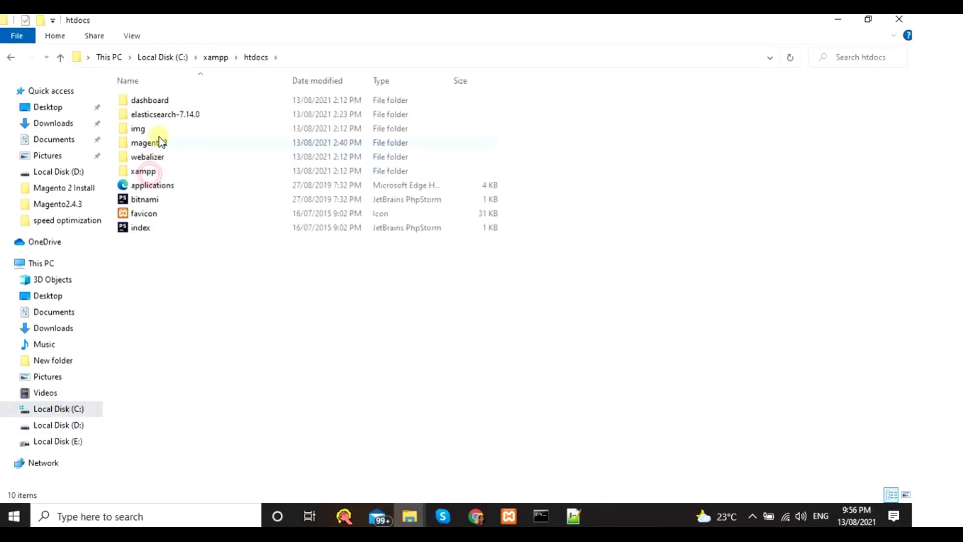
double_click(160, 141)
click(152, 232)
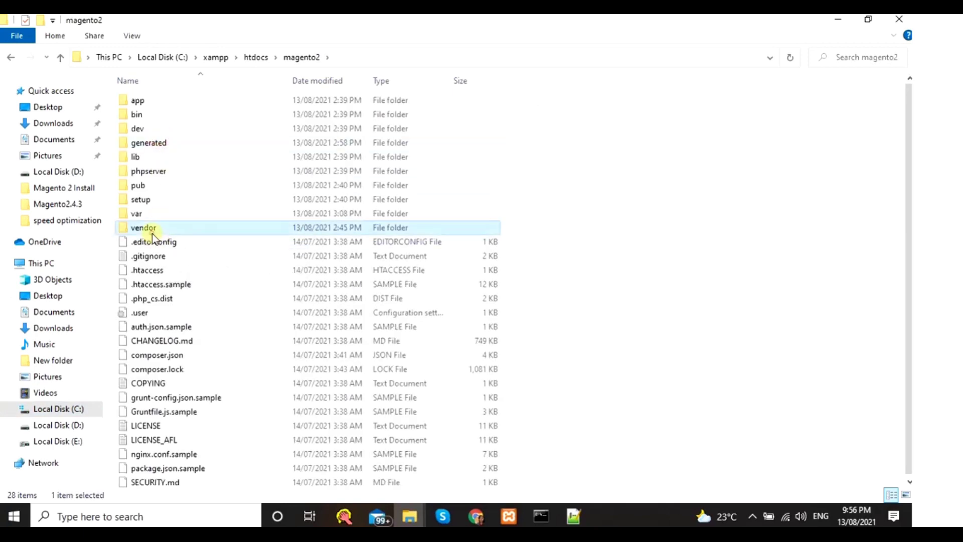
double_click(152, 233)
key(m)
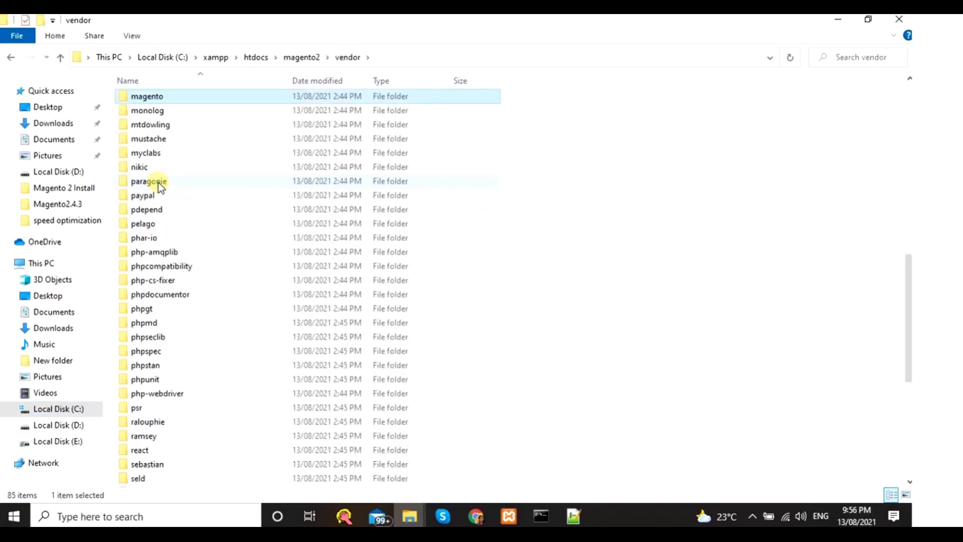
key(Return)
double_click(155, 141)
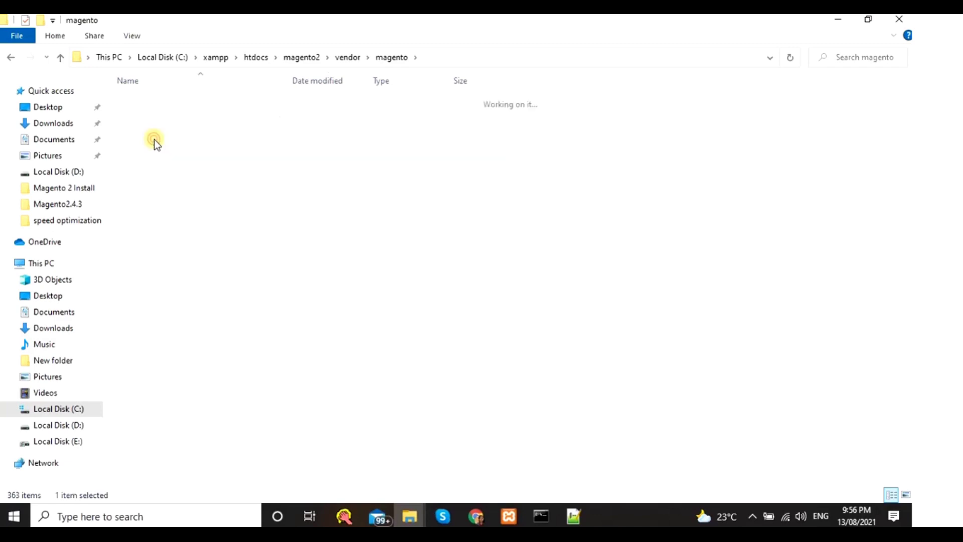
- Open the Image\Adapter folder and open Gd2 with Edit with Notepad++
key(alt+Tab)
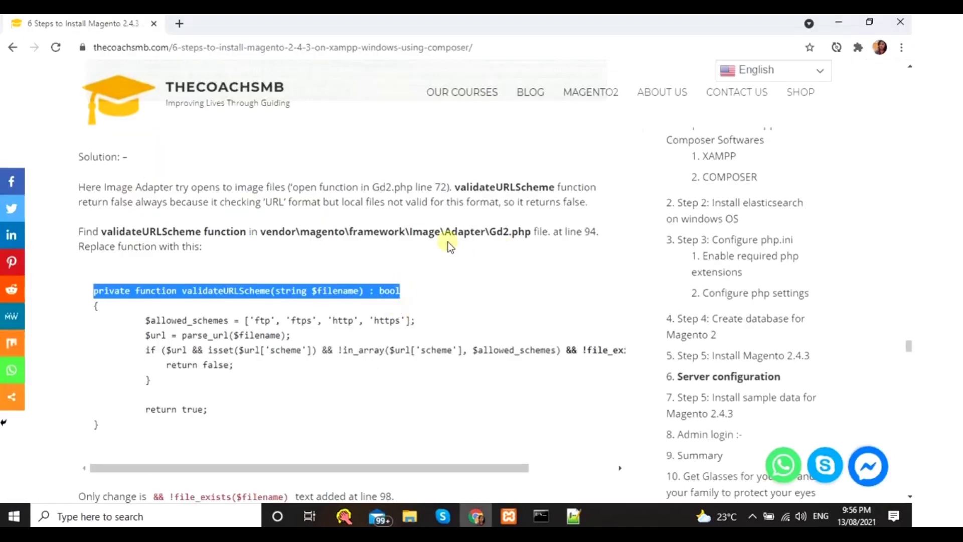
key(alt+Tab)
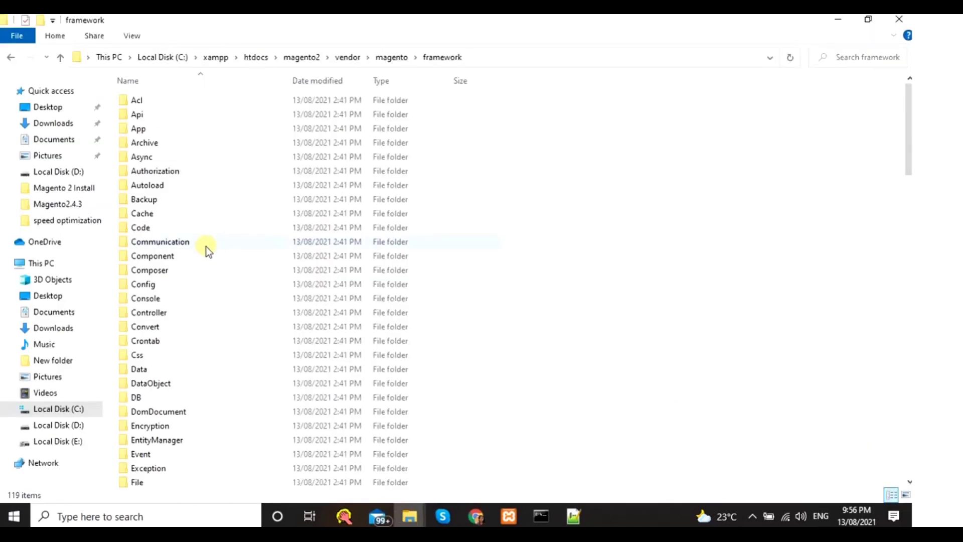
click(205, 245)
key(i)
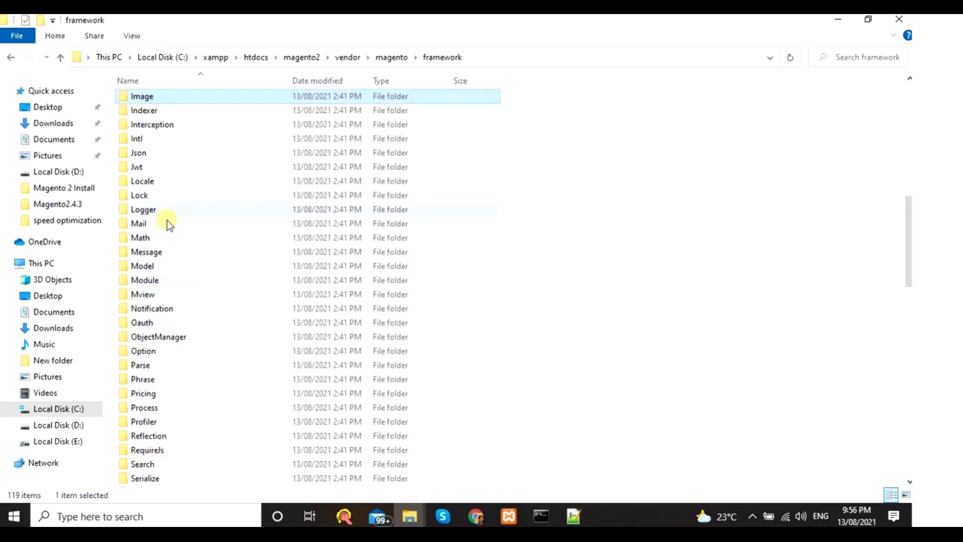
double_click(143, 97)
double_click(144, 97)
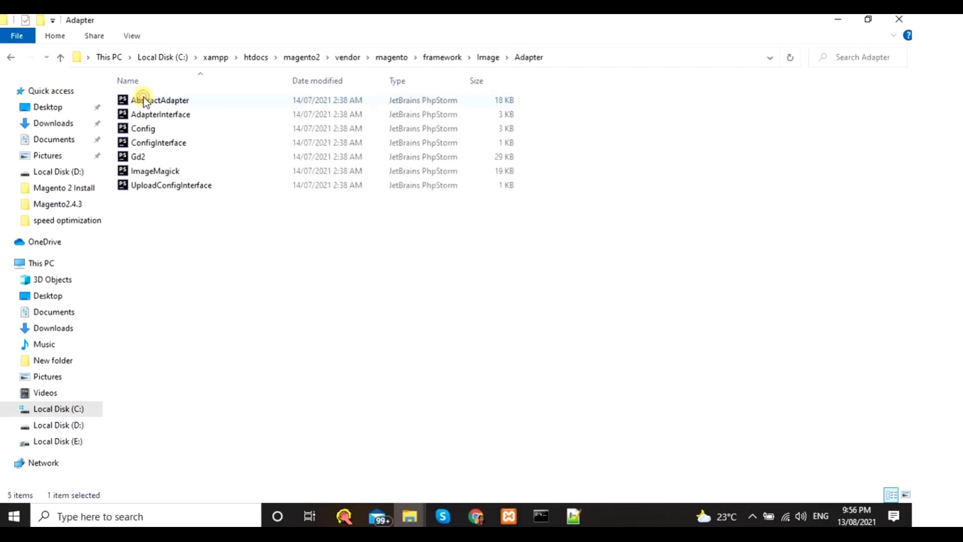
click(143, 158)
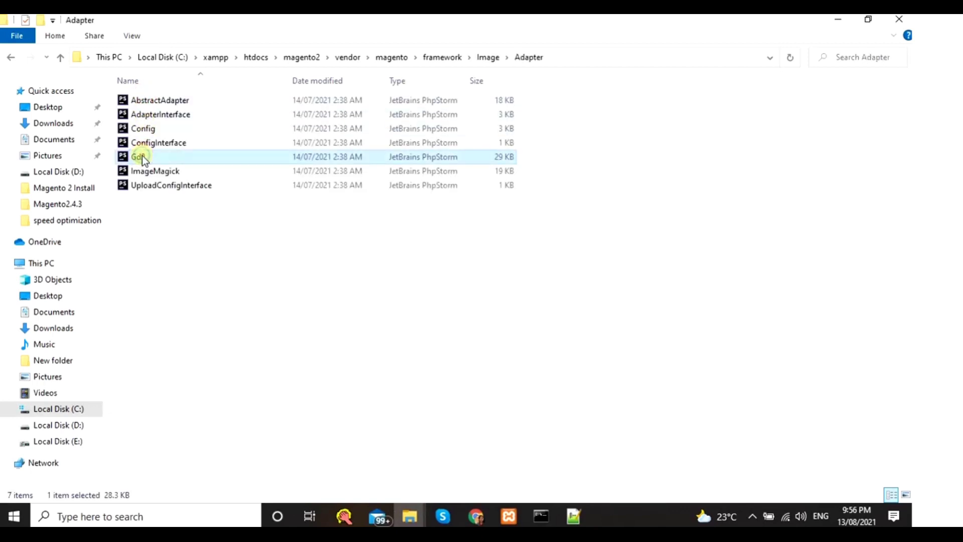
right_click(142, 156)
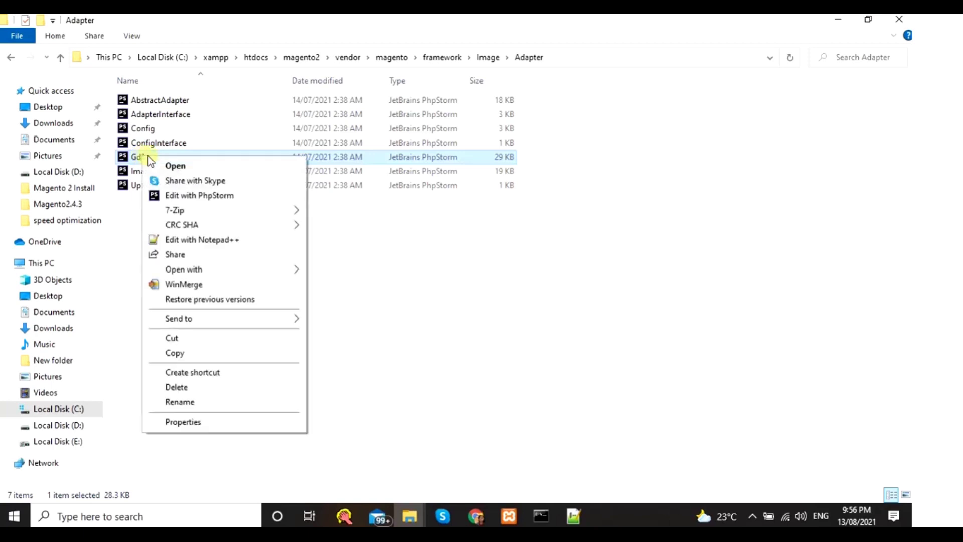
click(182, 241)
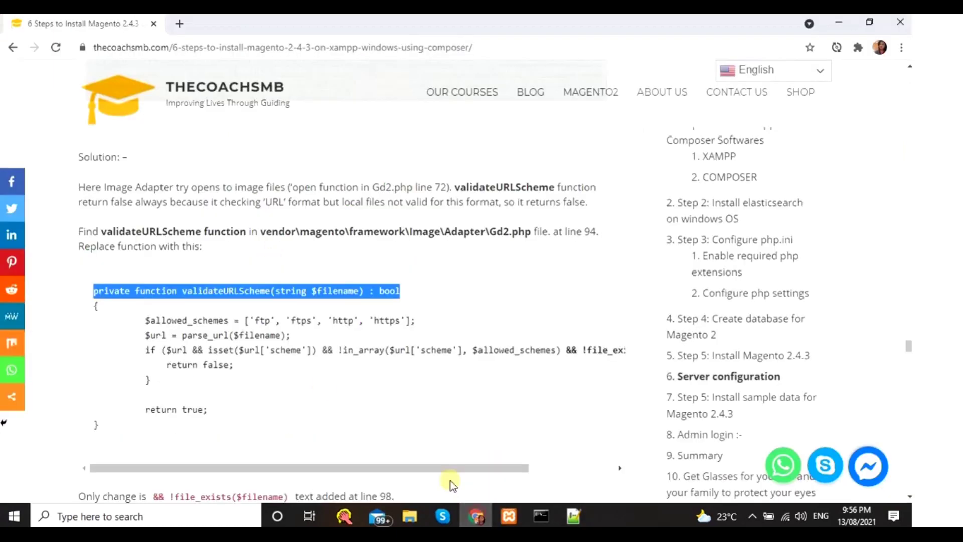
- Find the validateURLScheme definition around line 94 of Gd2.php
double_click(227, 287)
key(ctrl+c)
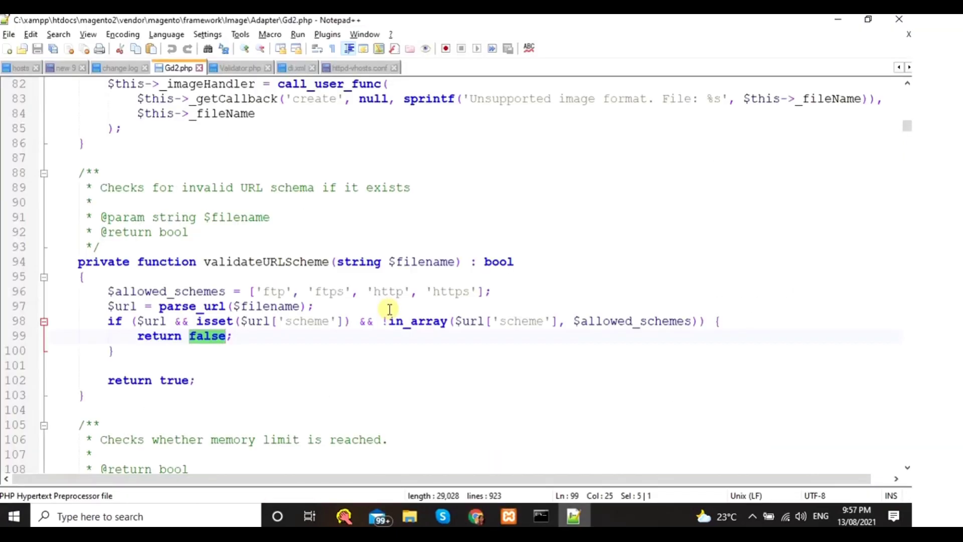
key(alt+Tab)
key(alt+Tab)
key(alt+Tab)
key(alt+Tab)
key(ctrl+f)
key(ctrl+v)
click(556, 200)
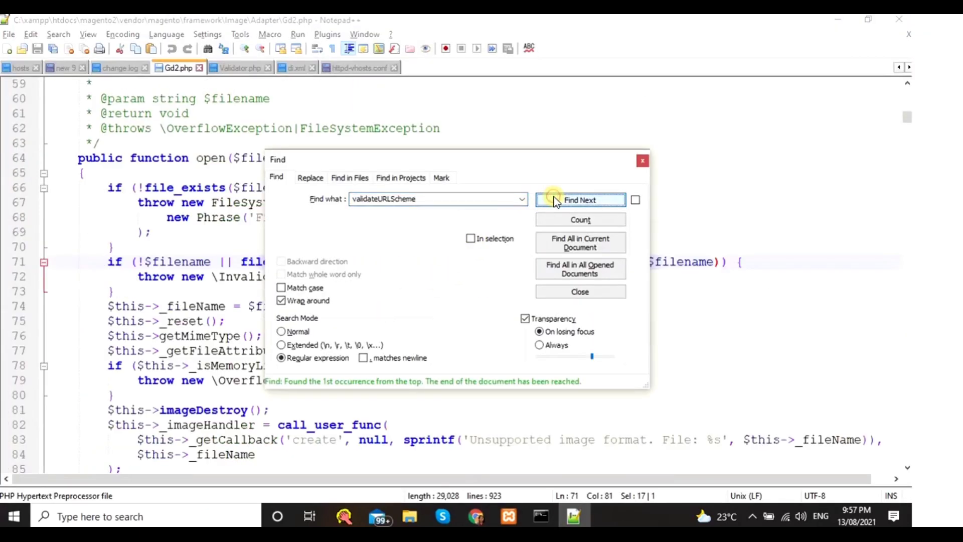
click(556, 200)
click(642, 161)
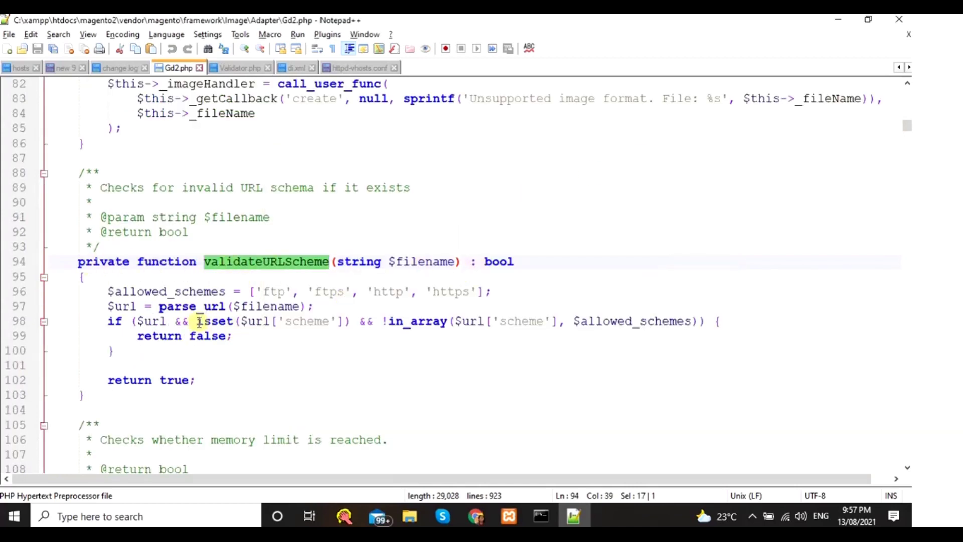
- Copy the '&& !file_exists($filename)' addition from the tutorial page
key(alt+Tab)
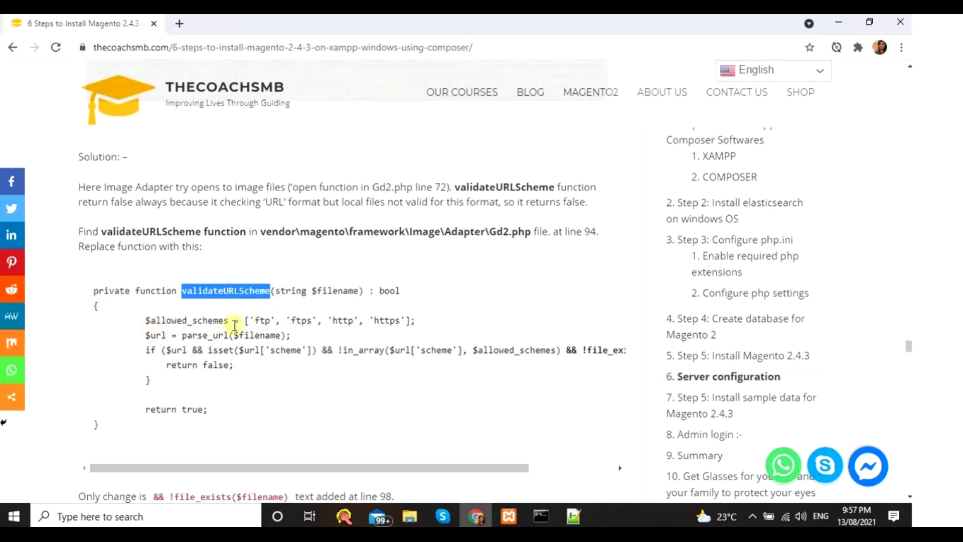
click(288, 462)
scroll(306, 465, down, 3)
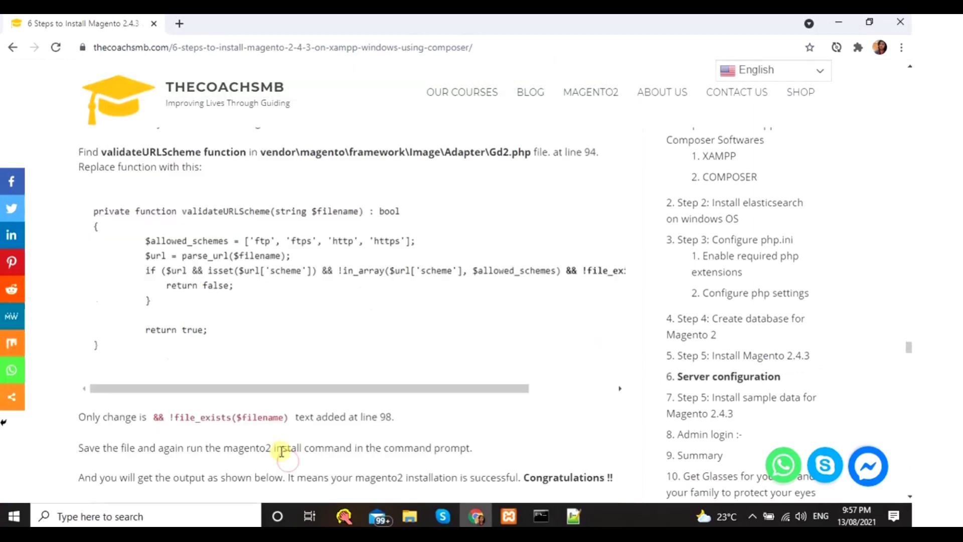
drag(154, 362, 287, 362)
key(ctrl+c)
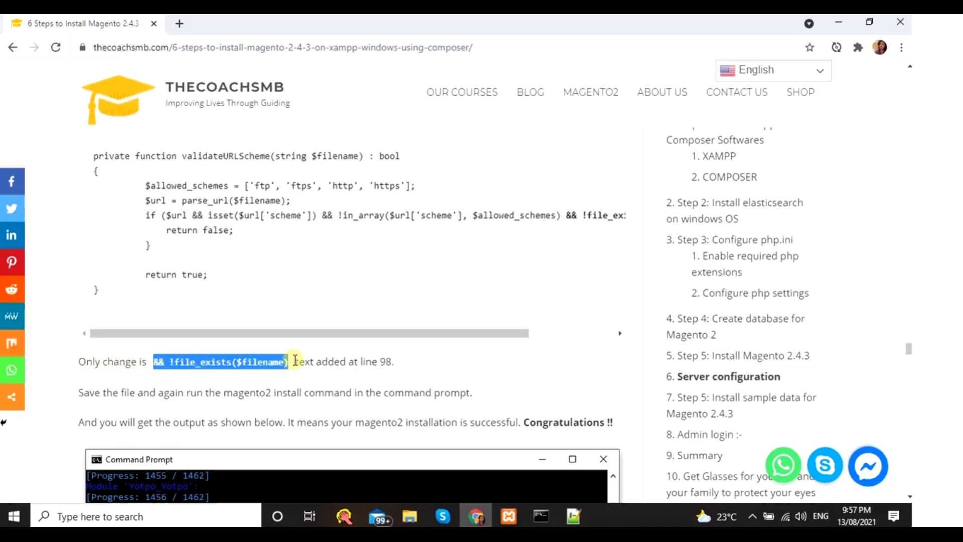
drag(413, 334, 515, 249)
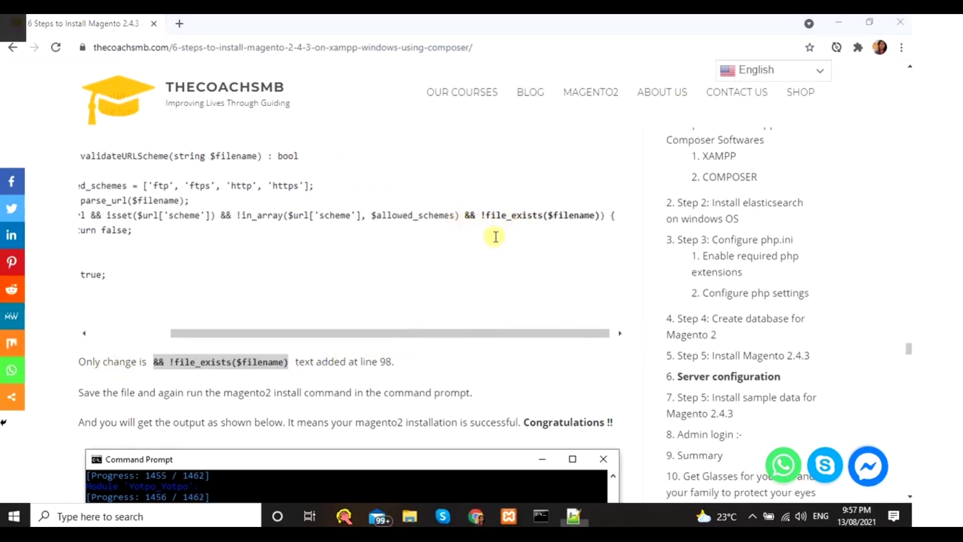
- Append '&& !file_exists($filename)' to line 98's condition in Gd2.php and save
key(alt+Tab)
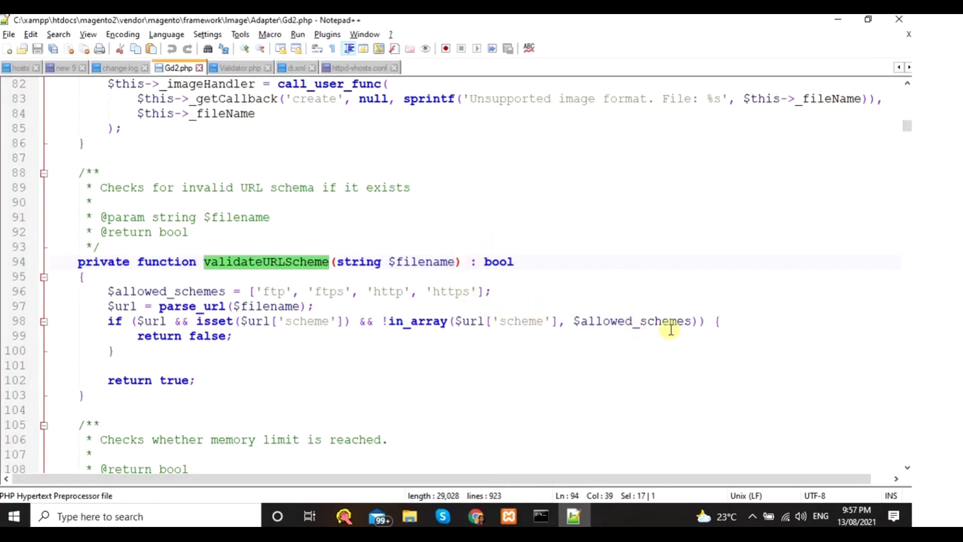
click(704, 321)
key(ctrl+v)
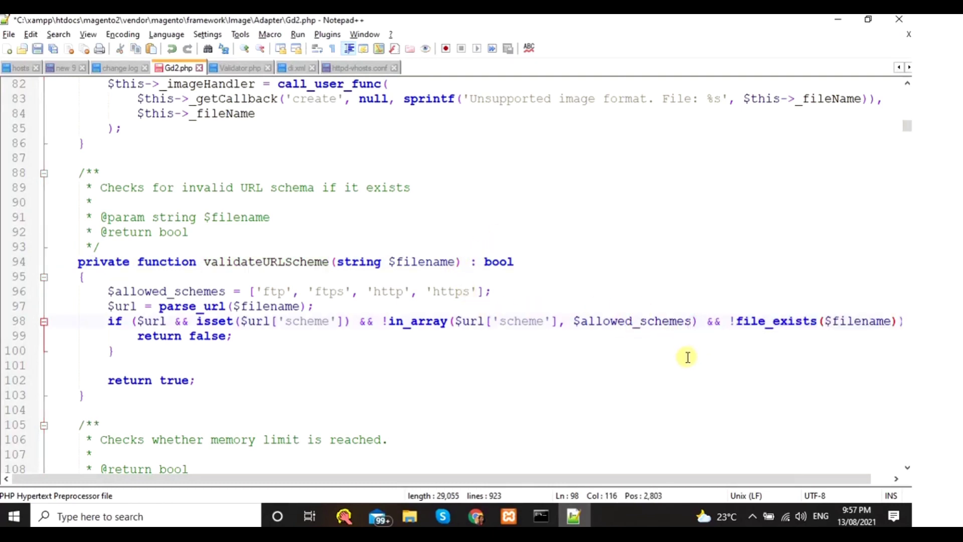
key(ctrl+s)
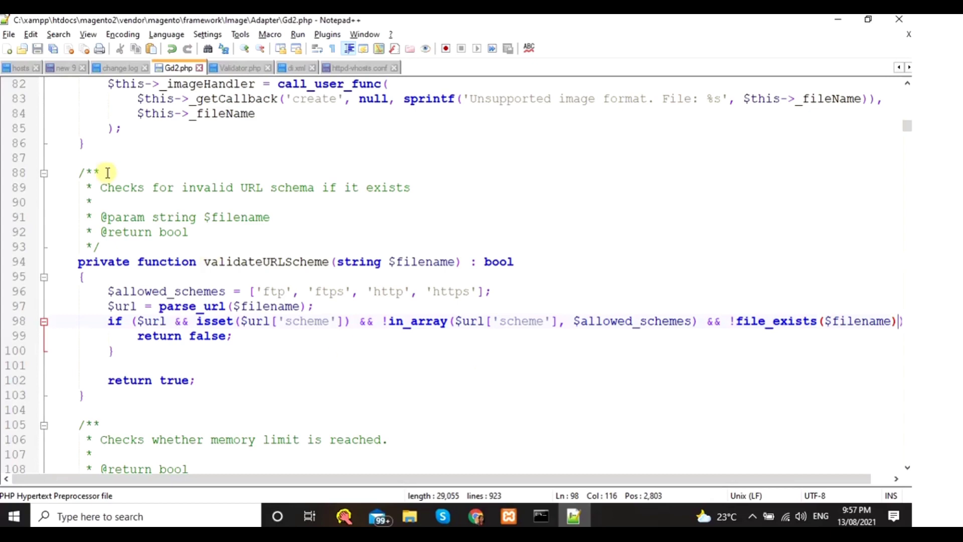
click(8, 34)
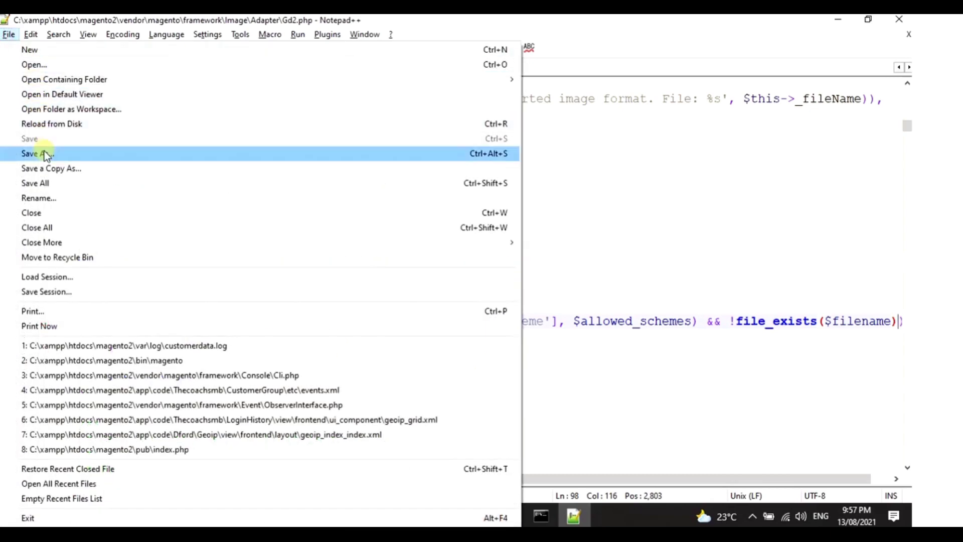
click(617, 262)
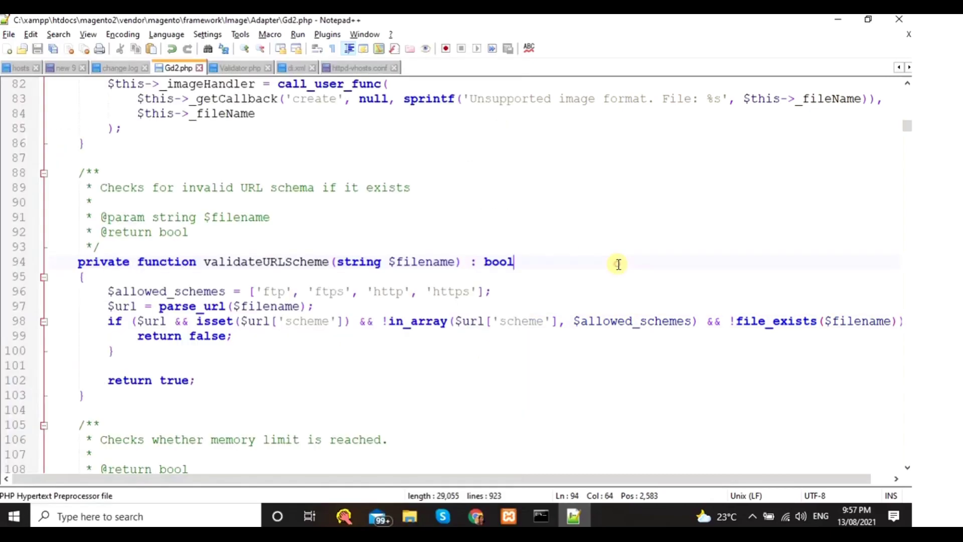
click(474, 515)
scroll(211, 426, down, 5)
scroll(218, 344, up, 3)
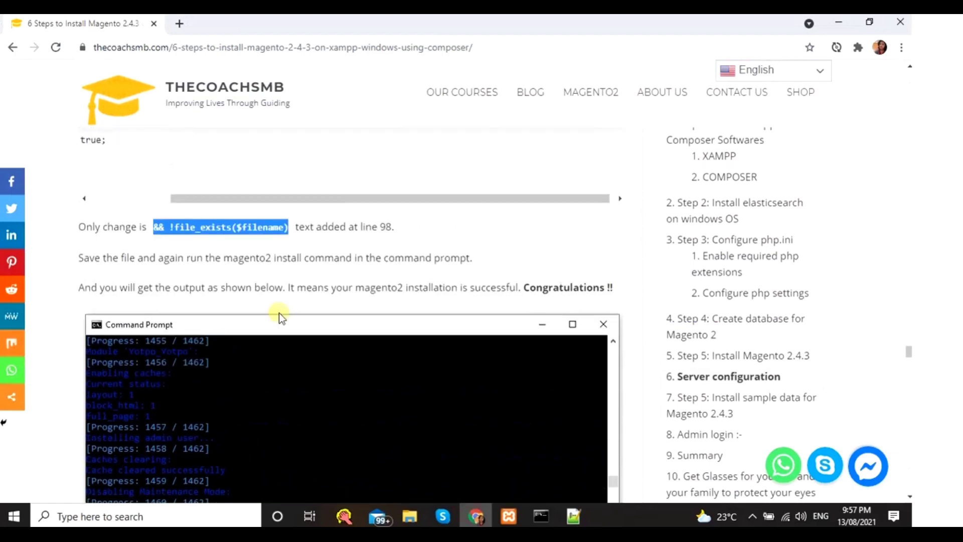
- Paste and run the php bin/magento setup:install command in Command Prompt
mouse_move(541, 516)
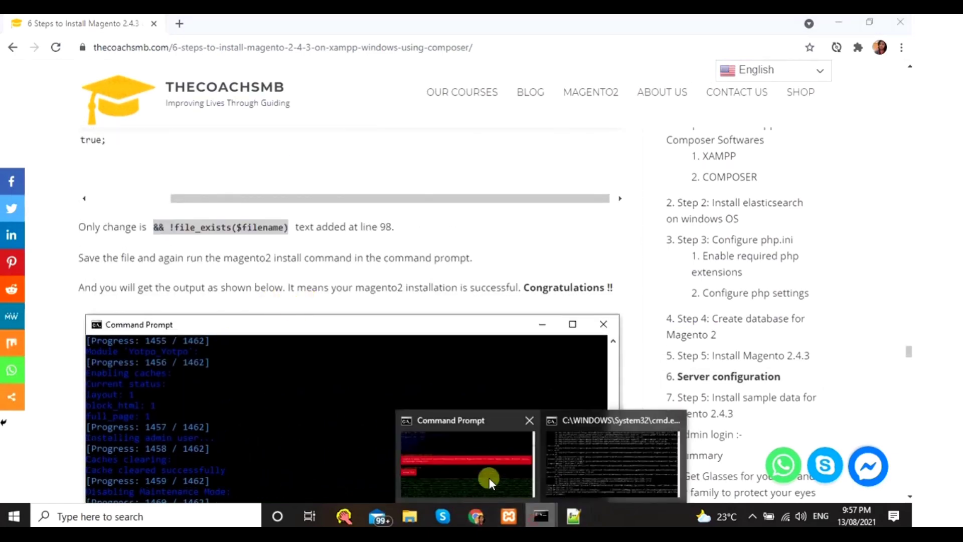
click(476, 467)
scroll(445, 334, down, 10)
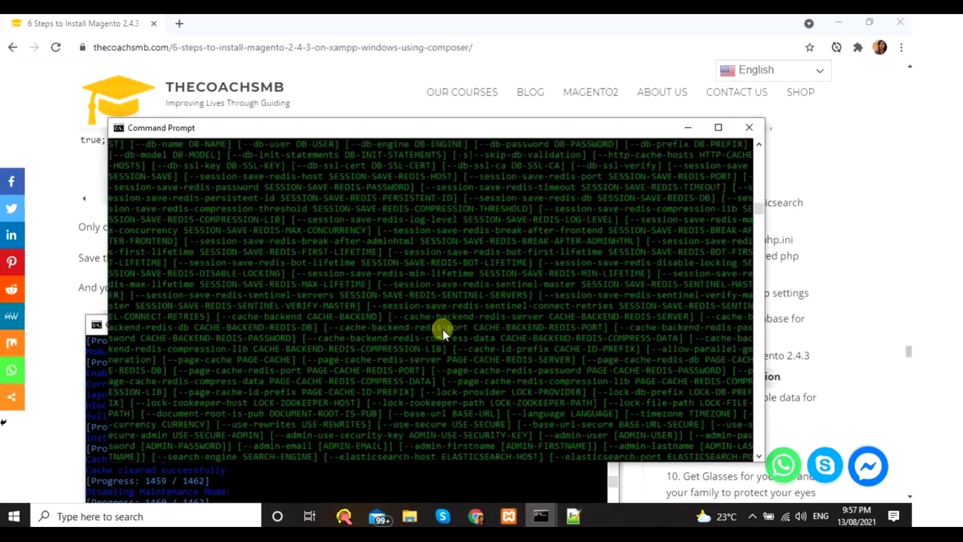
key(ctrl+v)
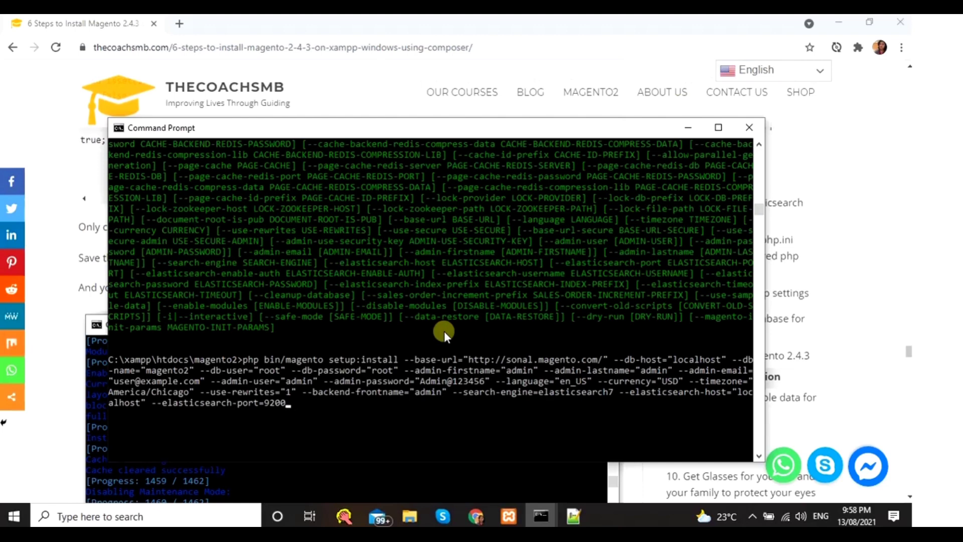
key(Return)
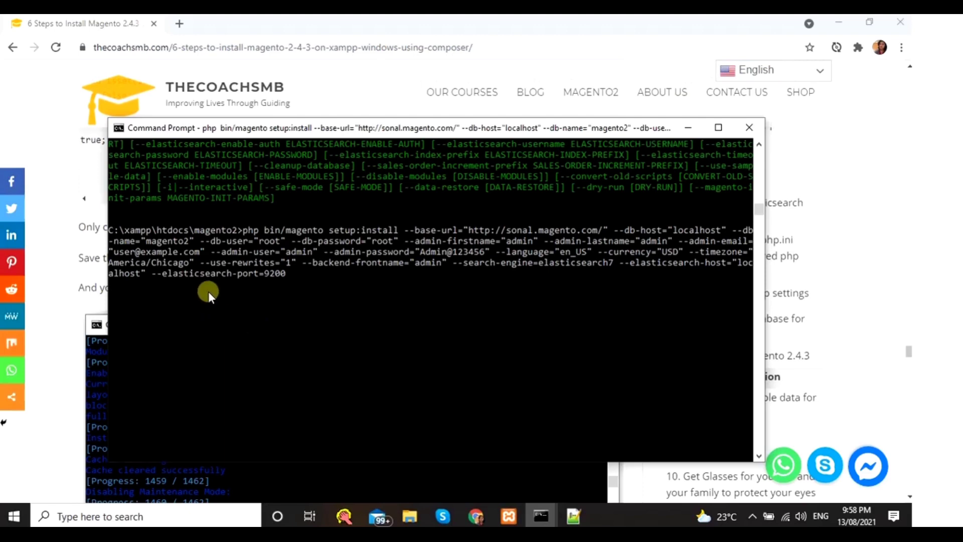
- Wait for the install to reach 1462 / 1462 and report 'Magento installation complete'
click(78, 276)
scroll(182, 357, down, 5)
scroll(213, 351, up, 4)
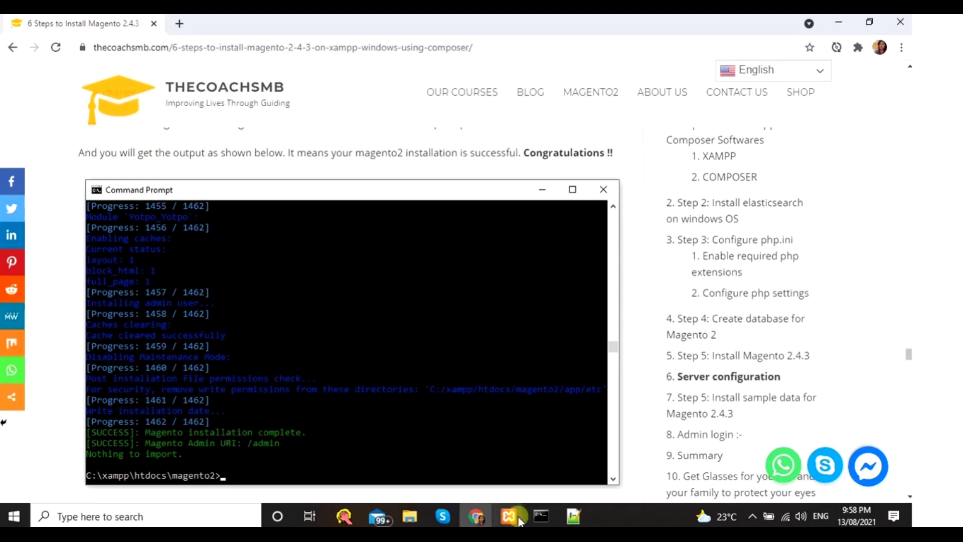
mouse_move(541, 516)
click(487, 470)
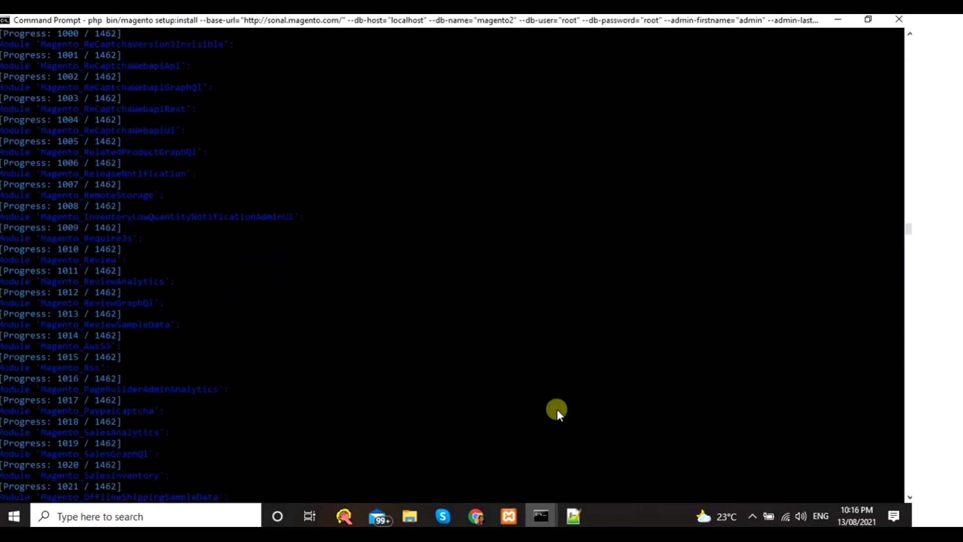
scroll(557, 409, up, 4)
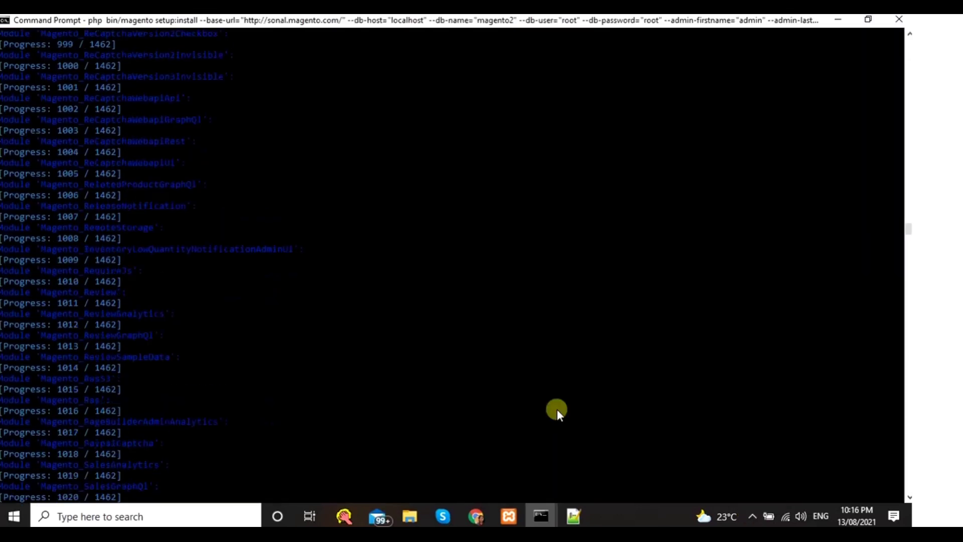
scroll(557, 407, down, 4)
scroll(557, 408, up, 4)
scroll(557, 408, up, 12)
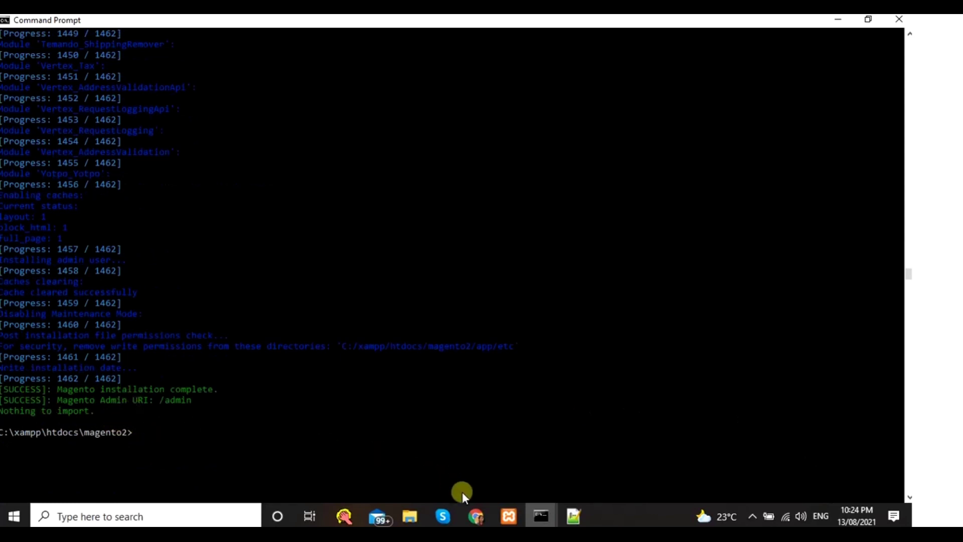
click(477, 518)
scroll(305, 443, down, 3)
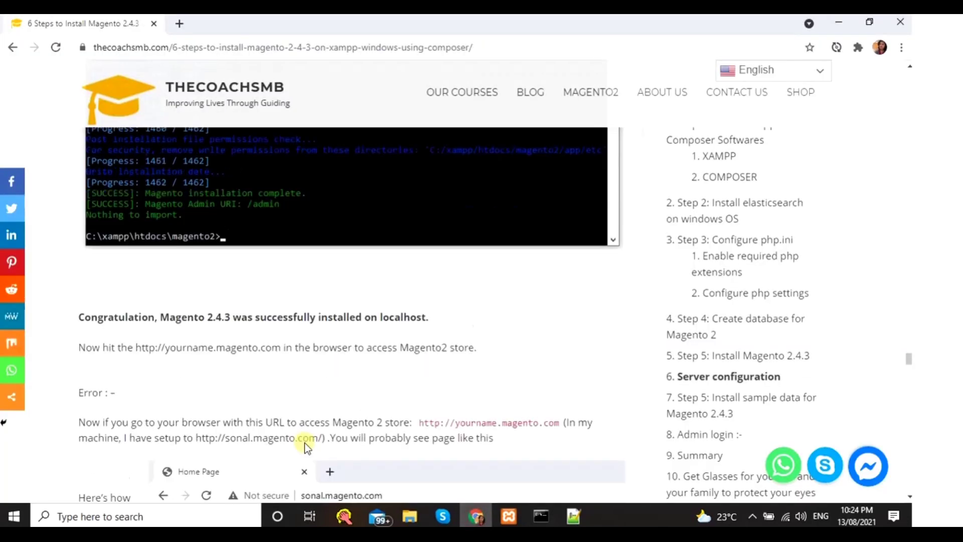
scroll(311, 441, down, 3)
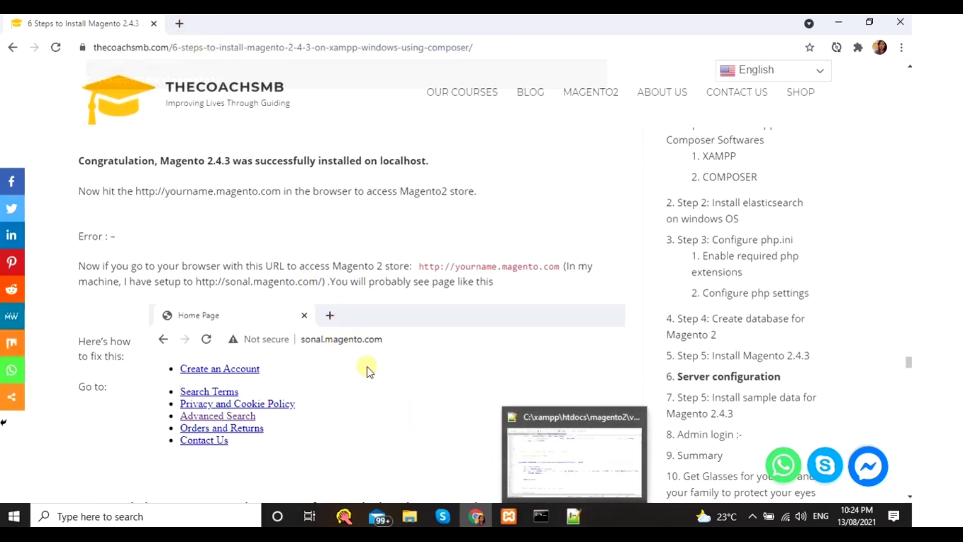
click(574, 517)
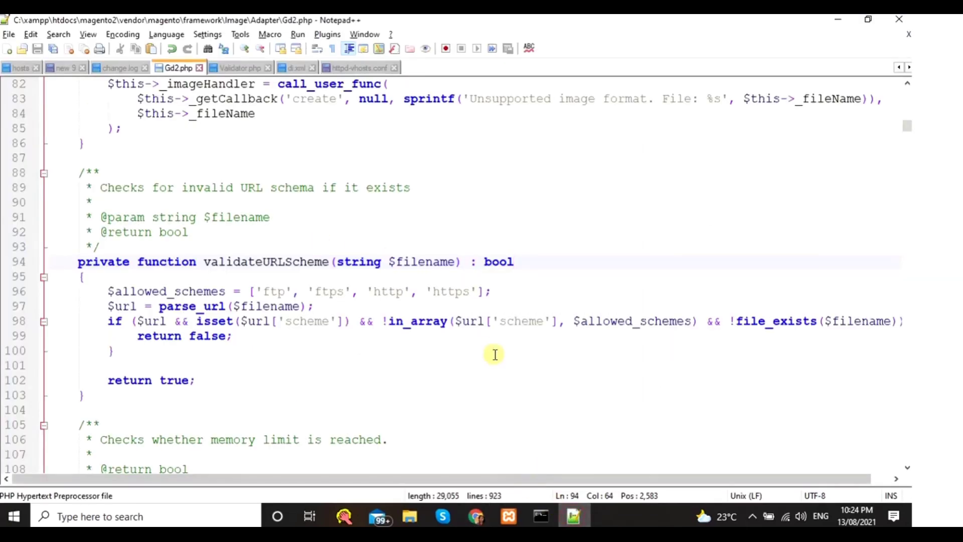
click(354, 67)
scroll(209, 400, down, 7)
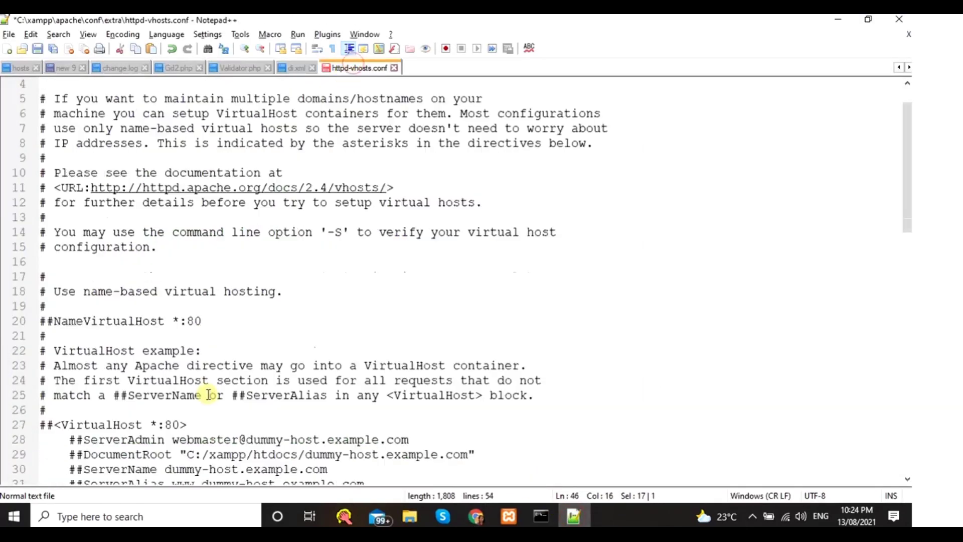
scroll(210, 400, down, 2)
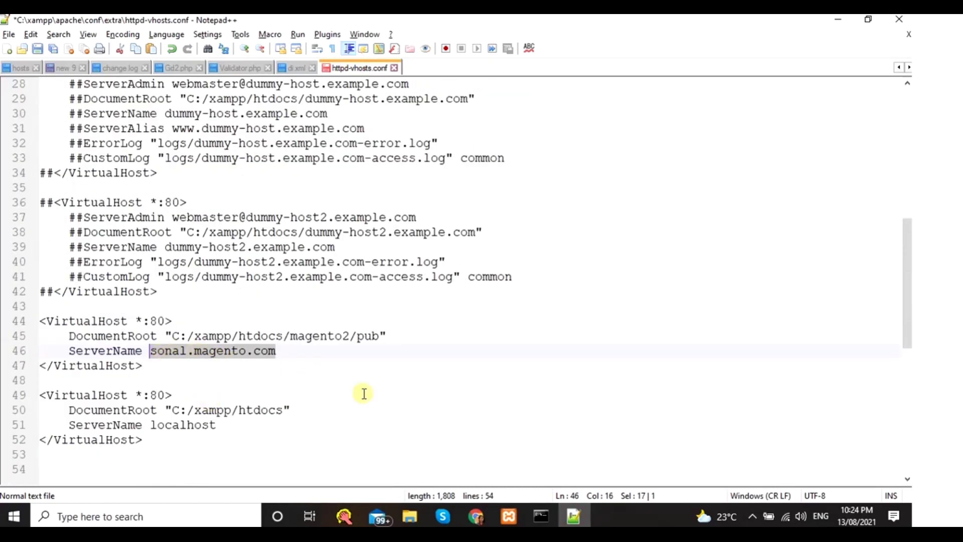
click(476, 517)
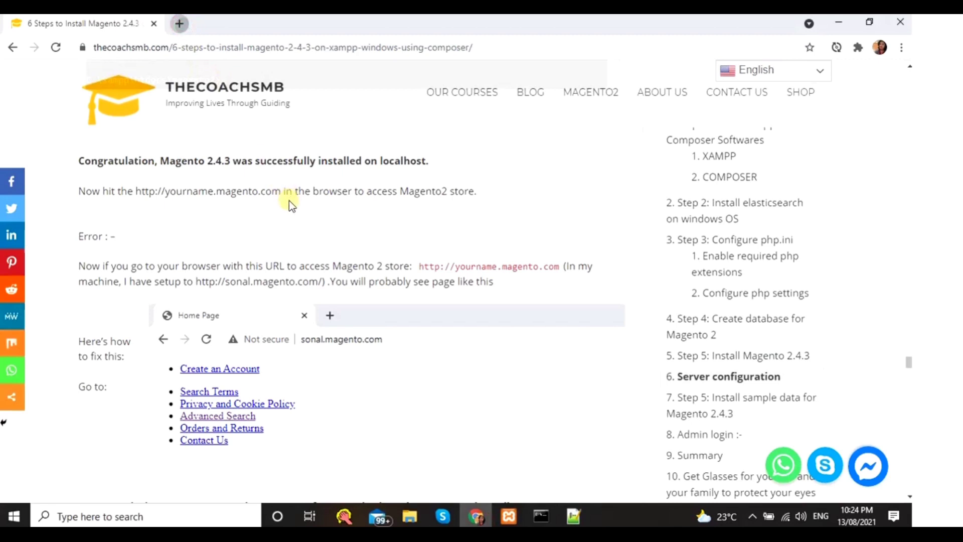
- Load sonal.magento.com in a new Chrome tab, which shows the XAMPP welcome dashboard
key(ctrl+t)
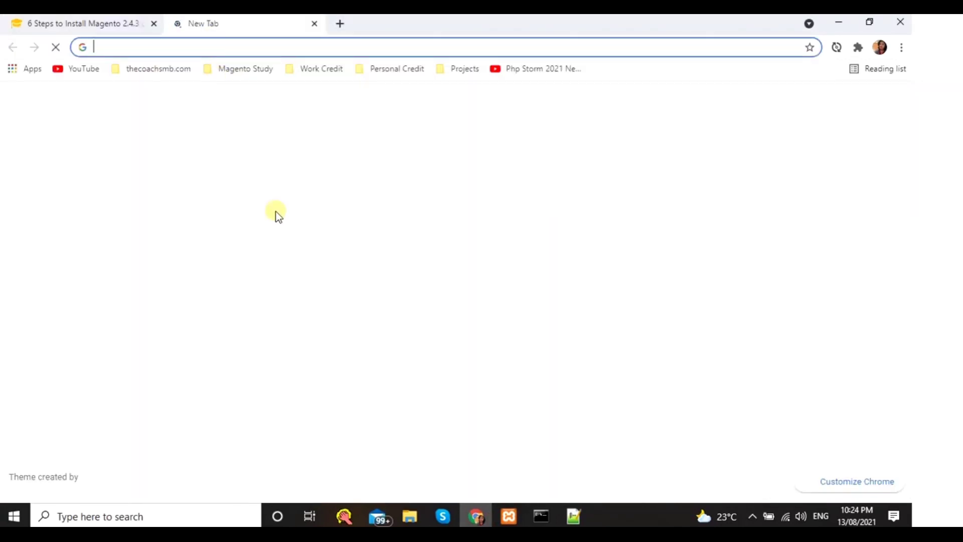
text(sonal.magento.com)
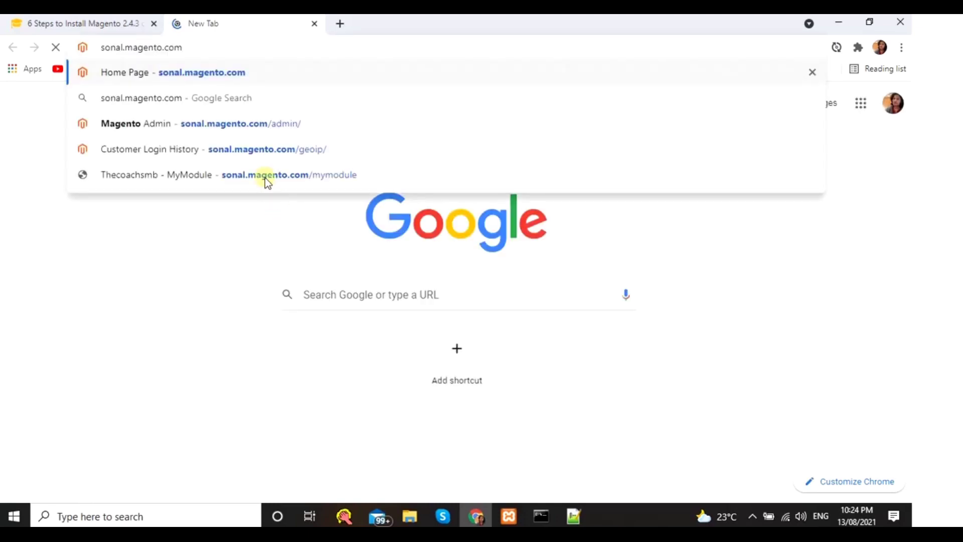
key(Return)
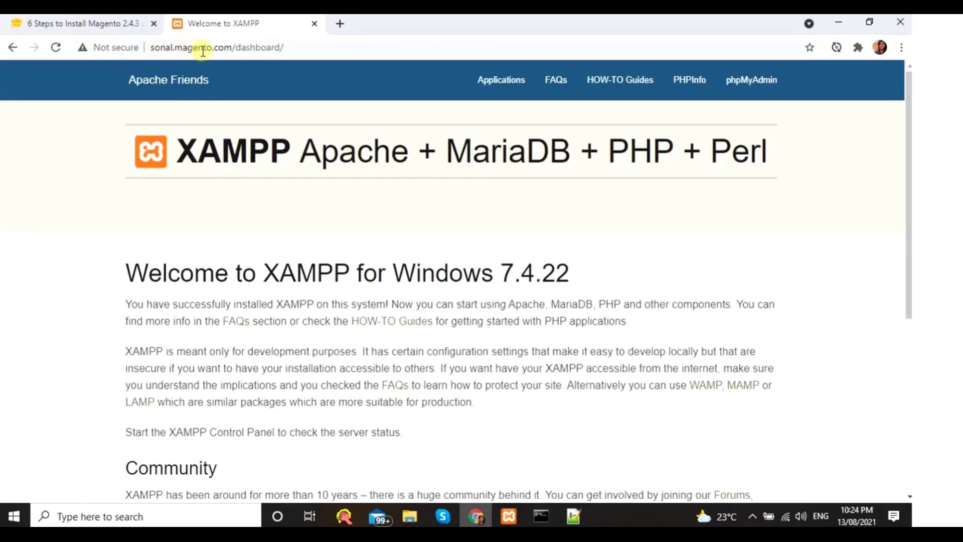
scroll(329, 219, down, 6)
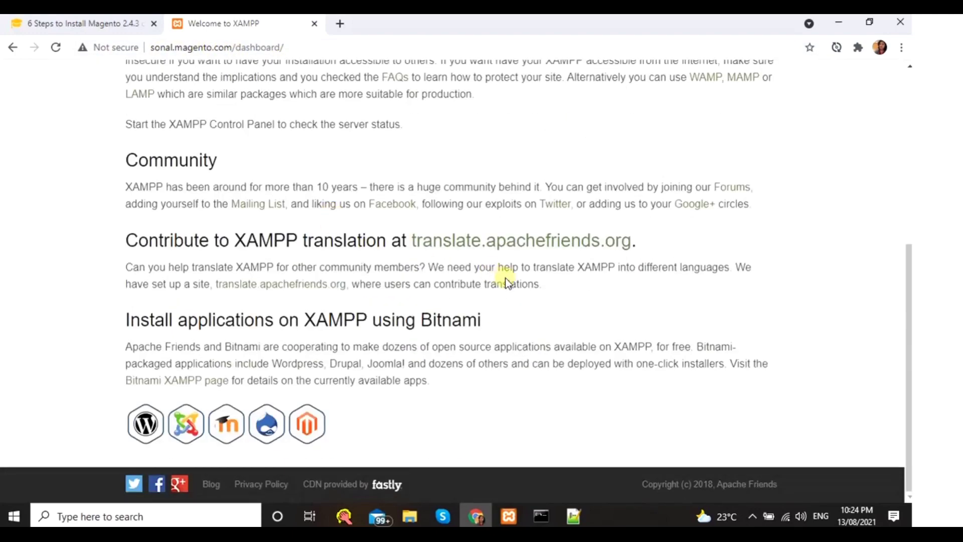
scroll(527, 279, up, 6)
- Stop and restart Apache in the XAMPP Control Panel
mouse_move(510, 514)
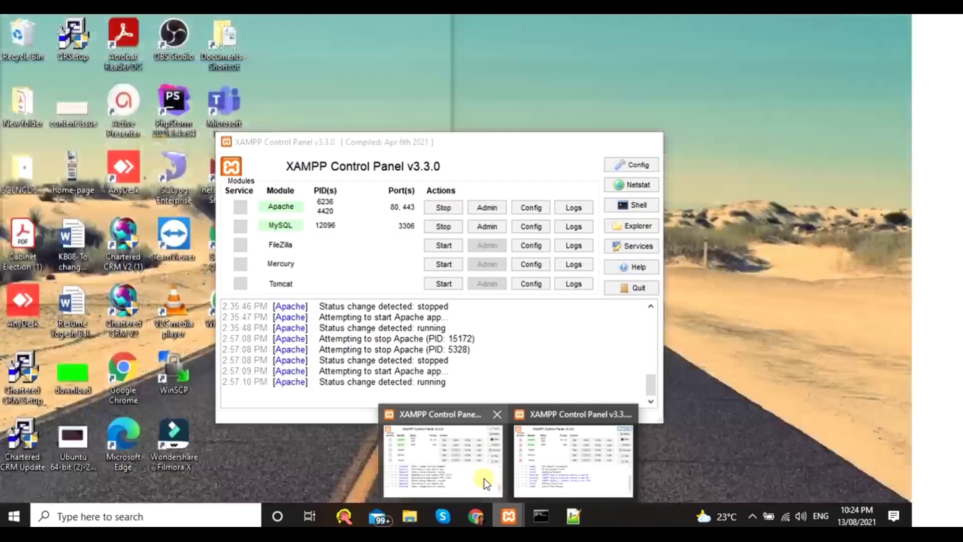
click(484, 479)
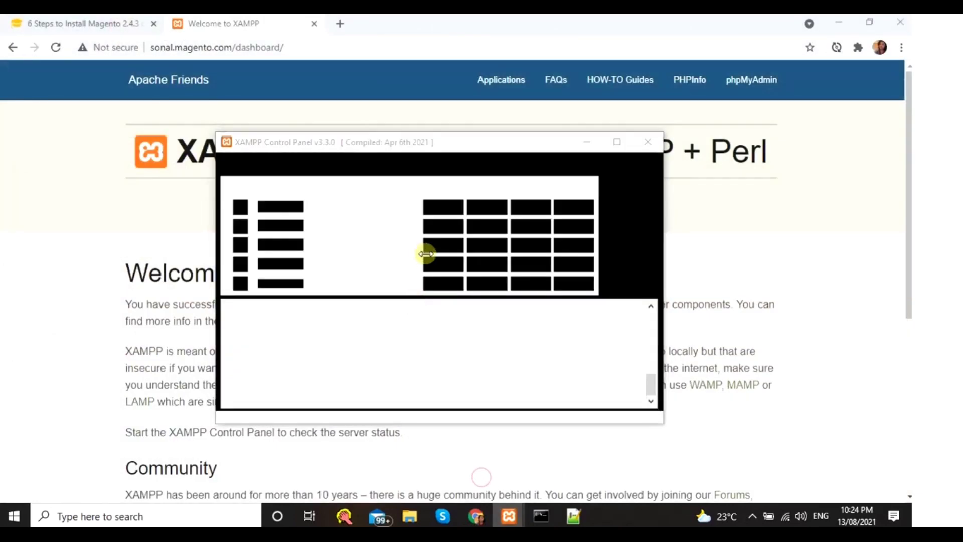
click(443, 210)
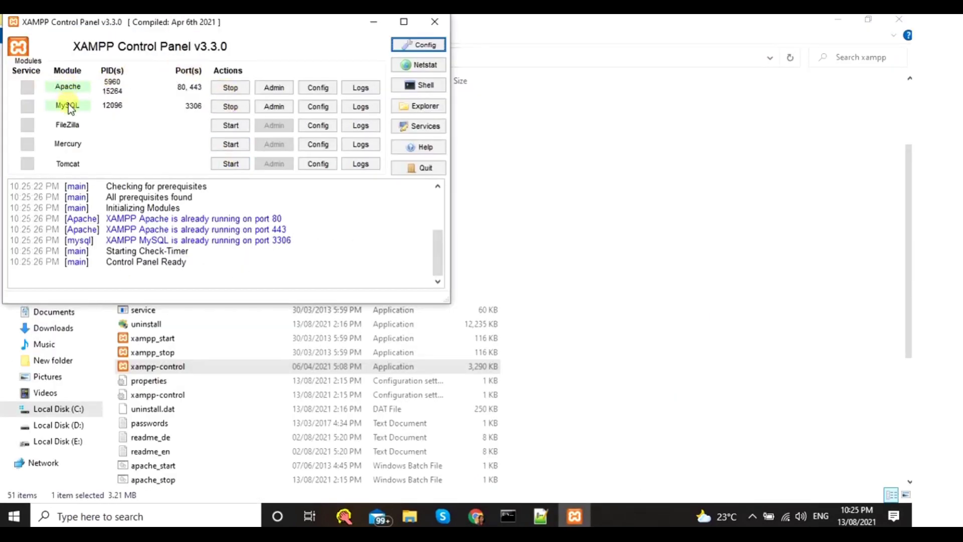
click(236, 87)
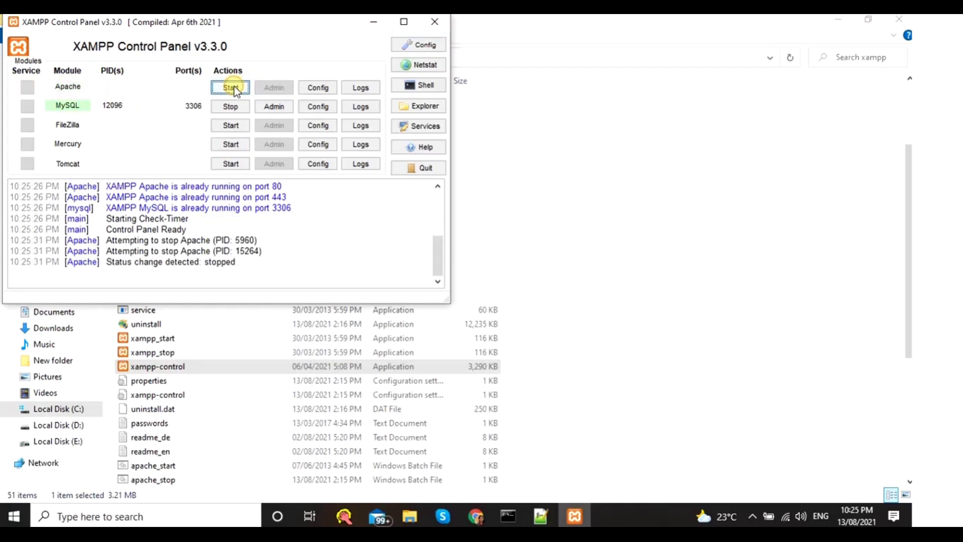
click(234, 86)
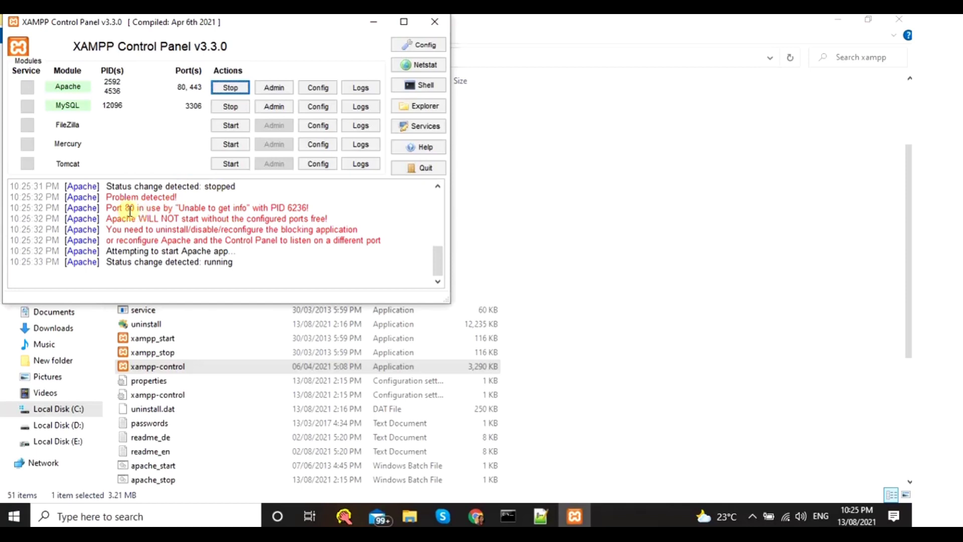
- Try changing Apache's main port from 80 to 8080, dismissing the access-denied errors
click(424, 44)
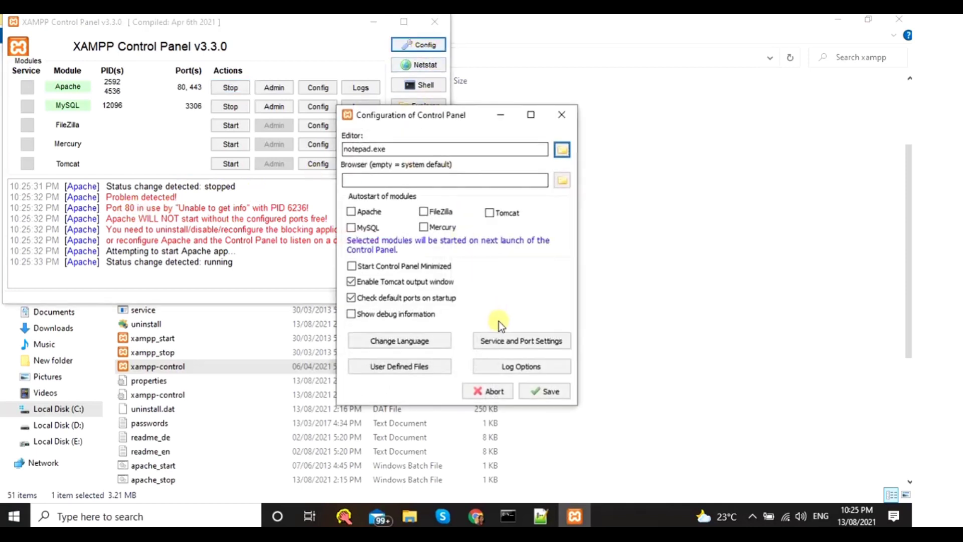
click(495, 338)
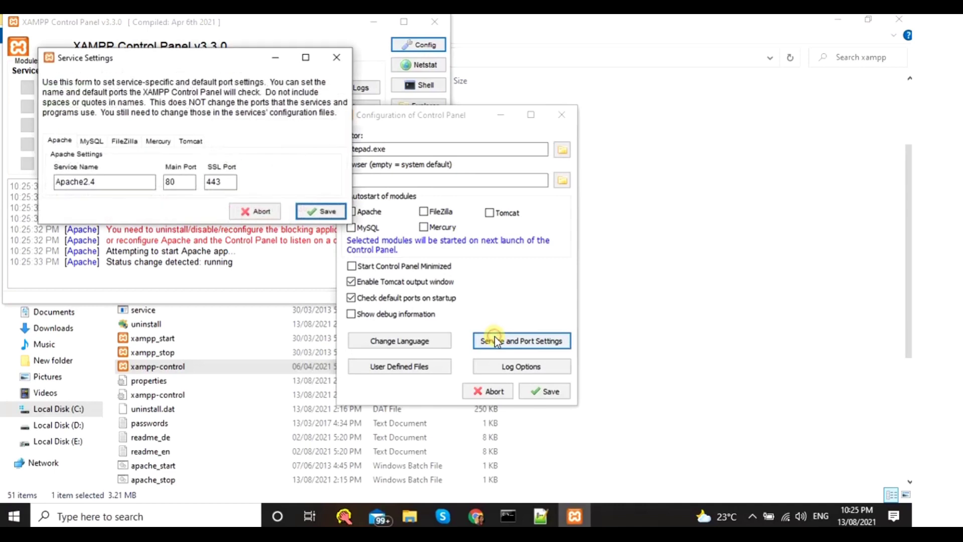
click(179, 184)
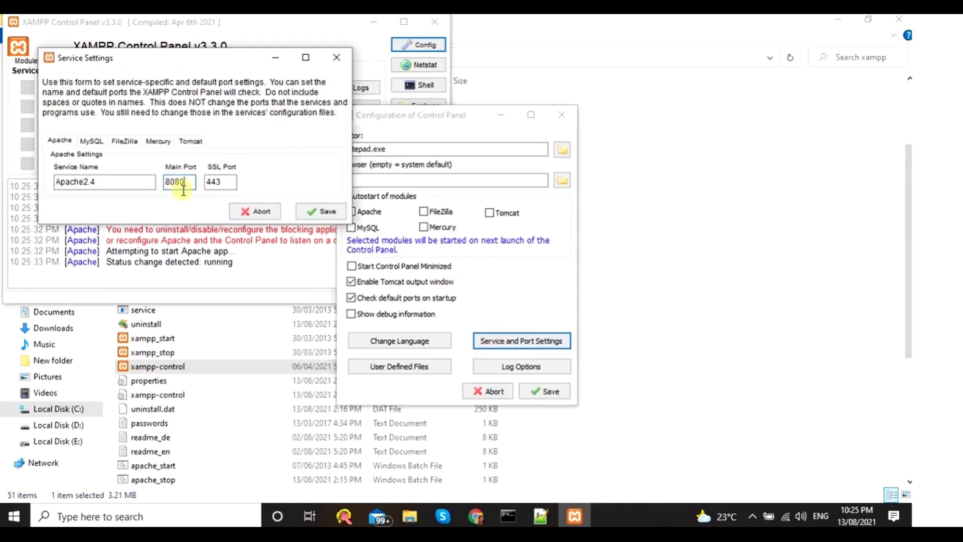
click(326, 212)
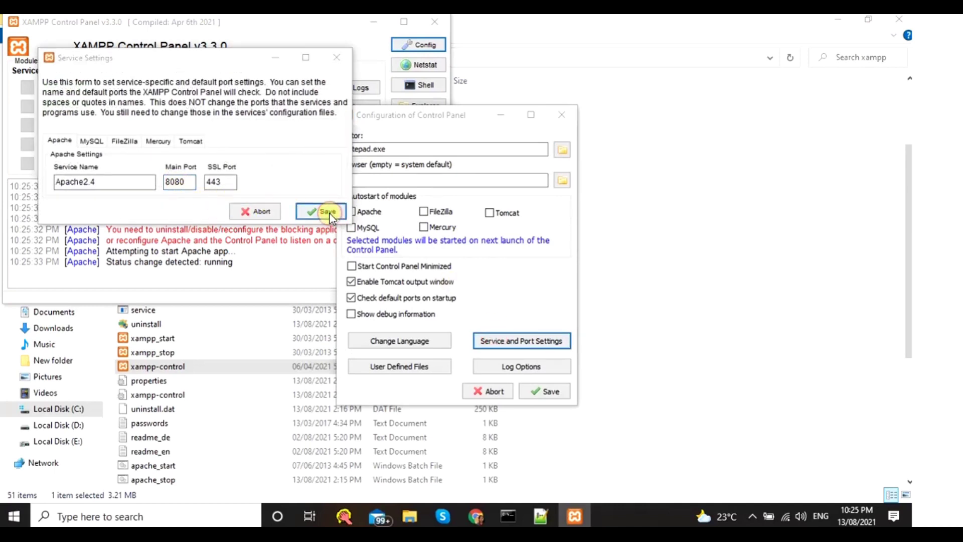
click(545, 284)
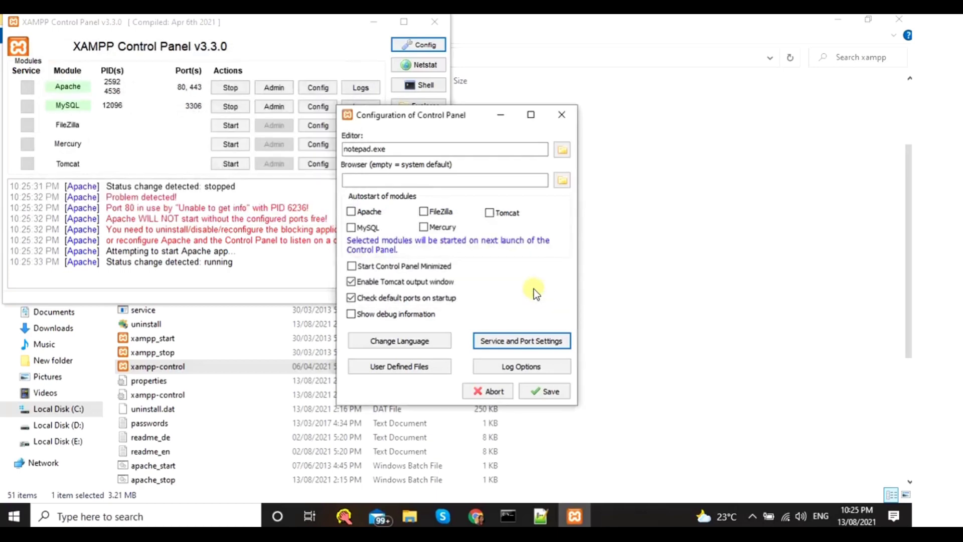
click(542, 391)
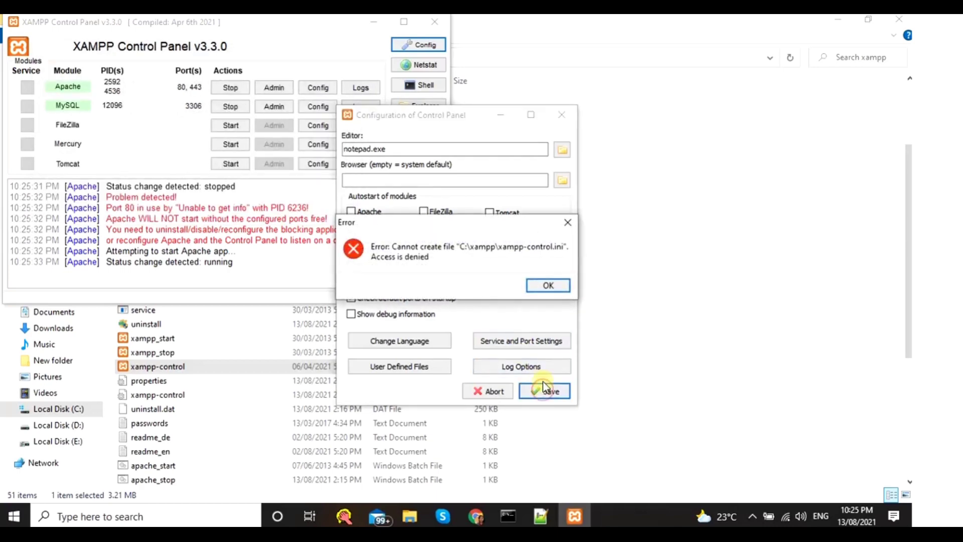
click(544, 286)
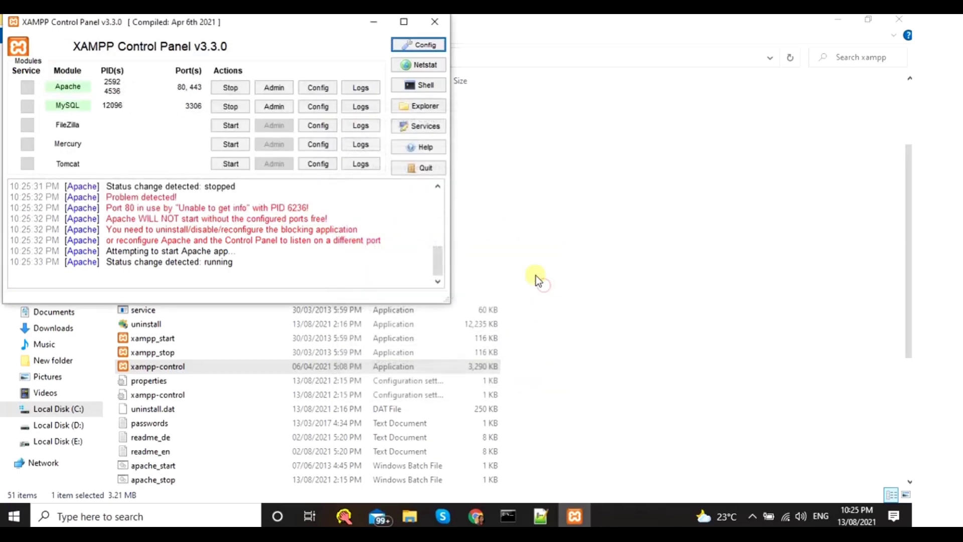
- Restart Apache again so it runs on ports 80 and 443
click(231, 89)
click(231, 88)
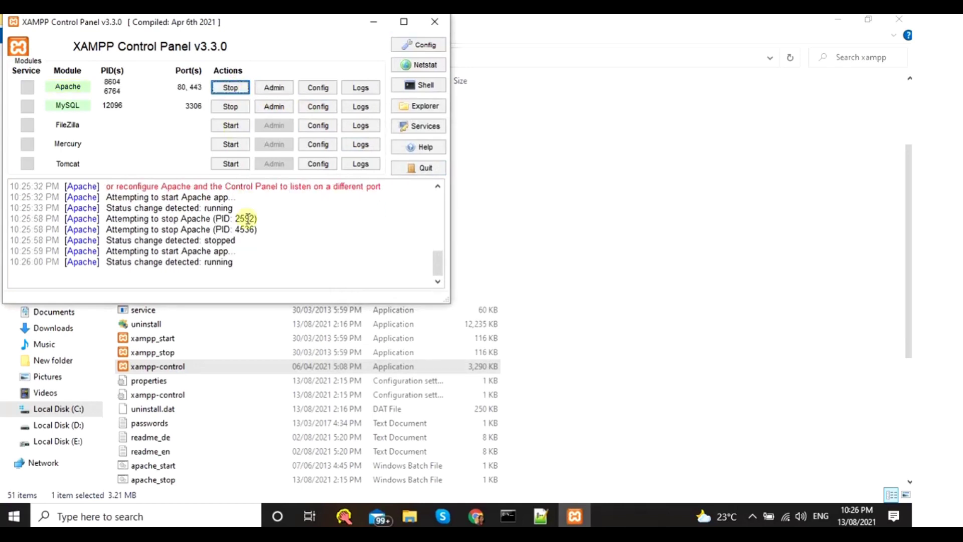
scroll(256, 250, up, 2)
key(ctrl+a)
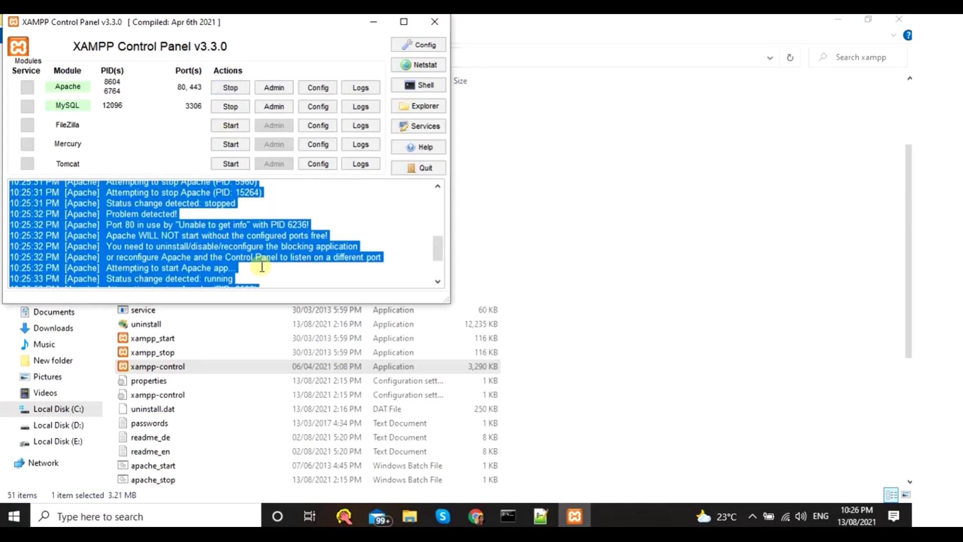
click(262, 266)
scroll(258, 262, down, 2)
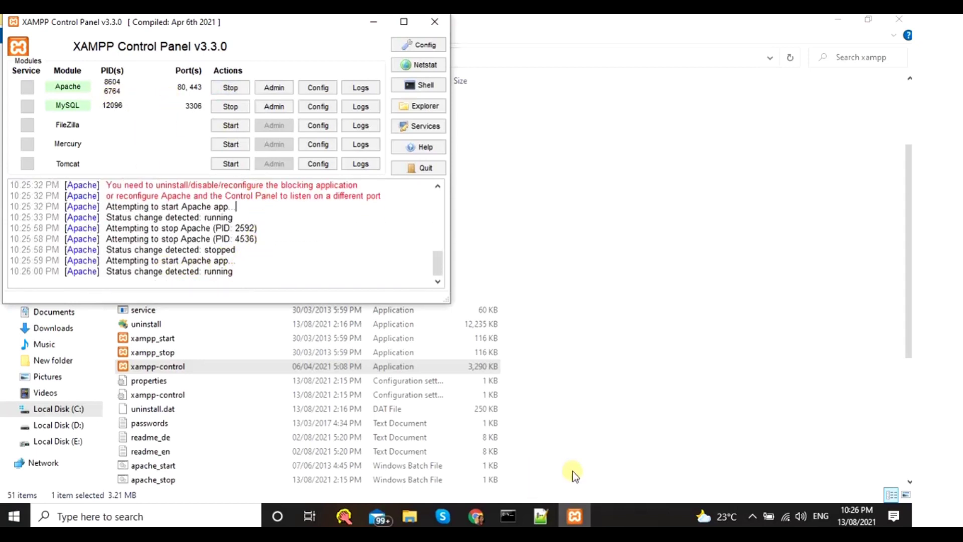
click(576, 426)
- Reload sonal.magento.com twice, then open the PHP 7.4.22 phpinfo page in a new tab
click(475, 516)
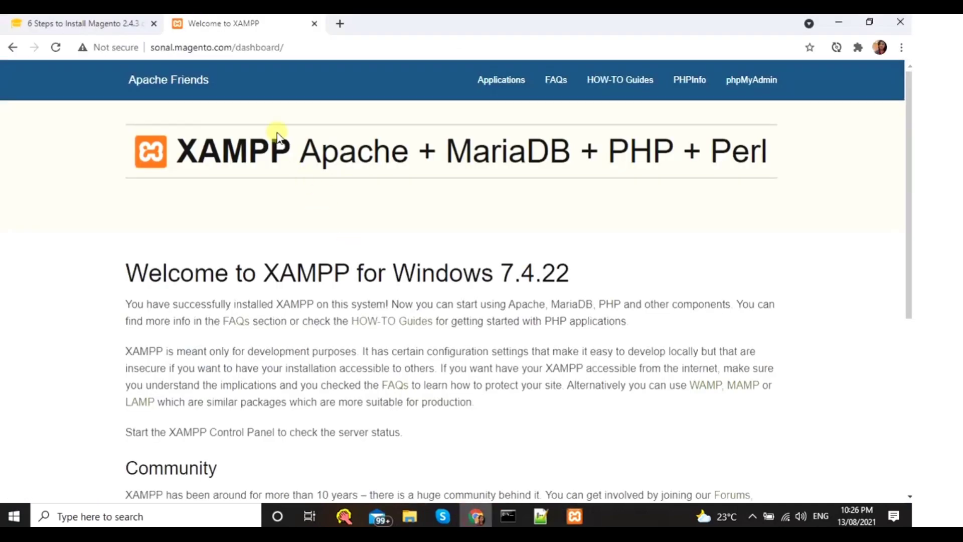
click(294, 49)
key(Return)
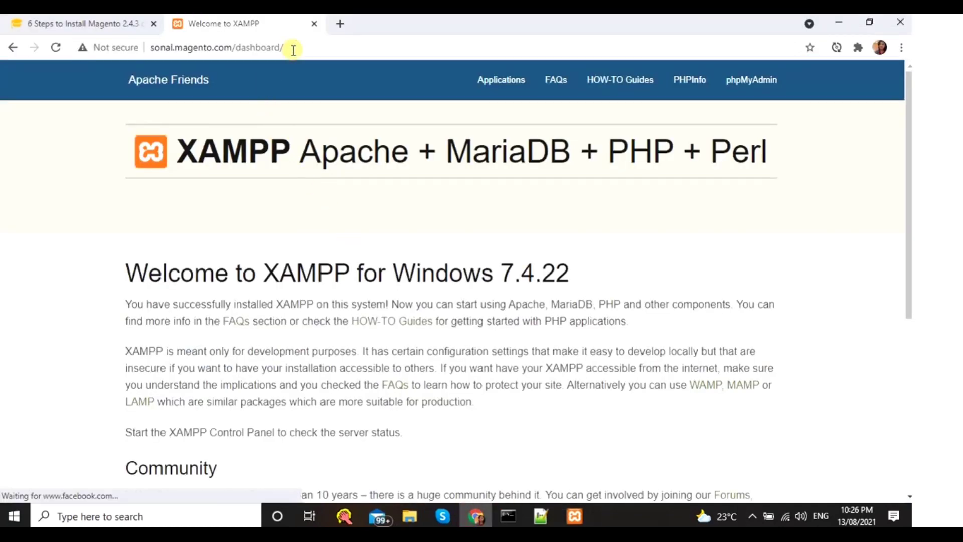
click(300, 48)
key(Return)
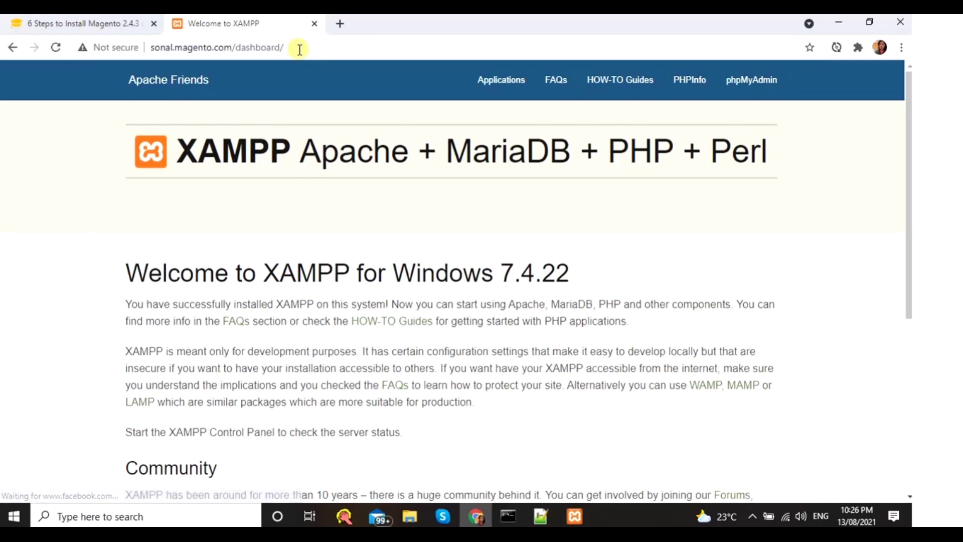
click(691, 84)
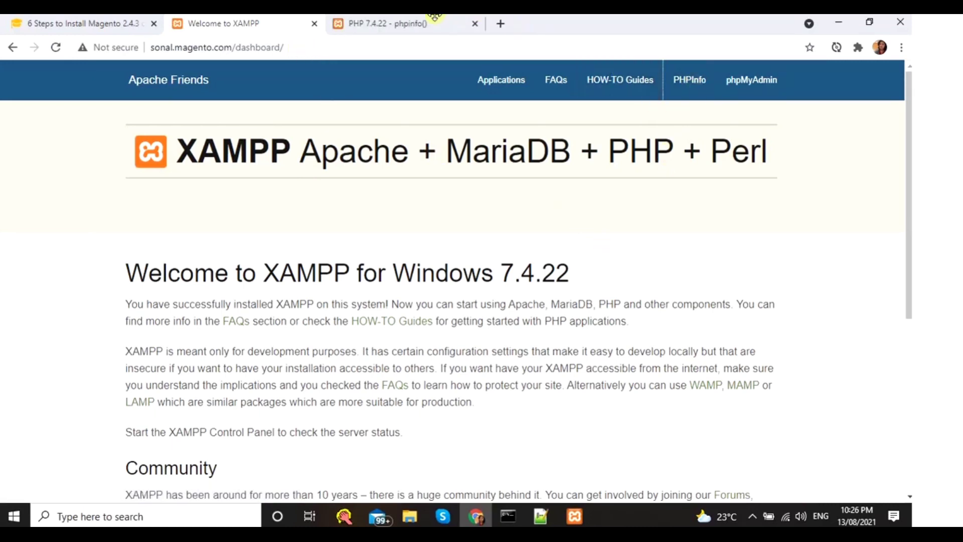
click(421, 19)
- Check the sonal.magento.com ServerName on line 46 of httpd-vhosts.conf
key(alt+Tab)
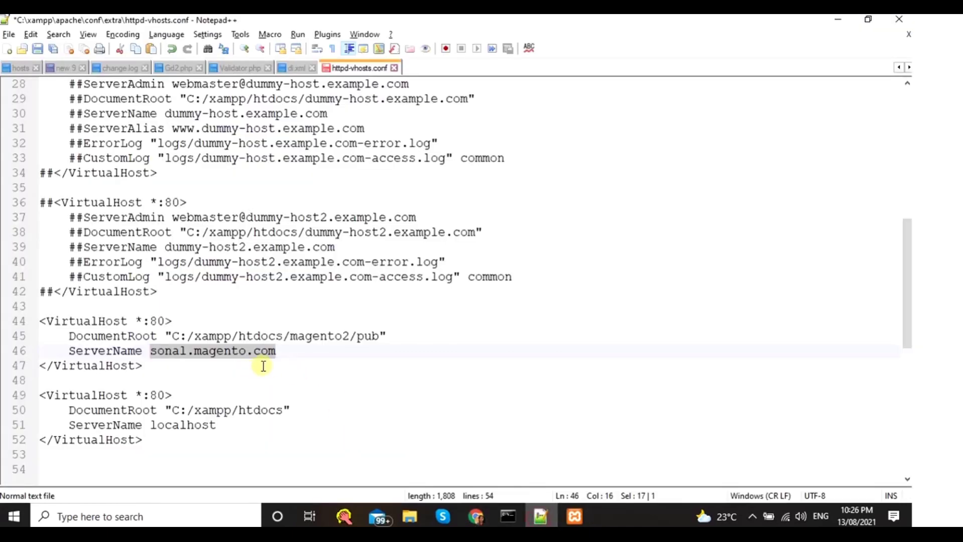
drag(294, 351, 153, 350)
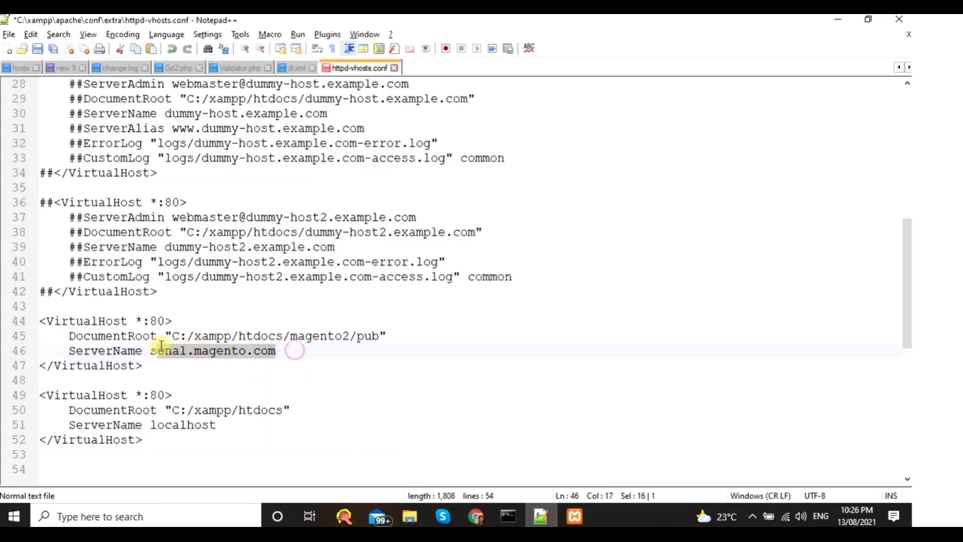
click(260, 336)
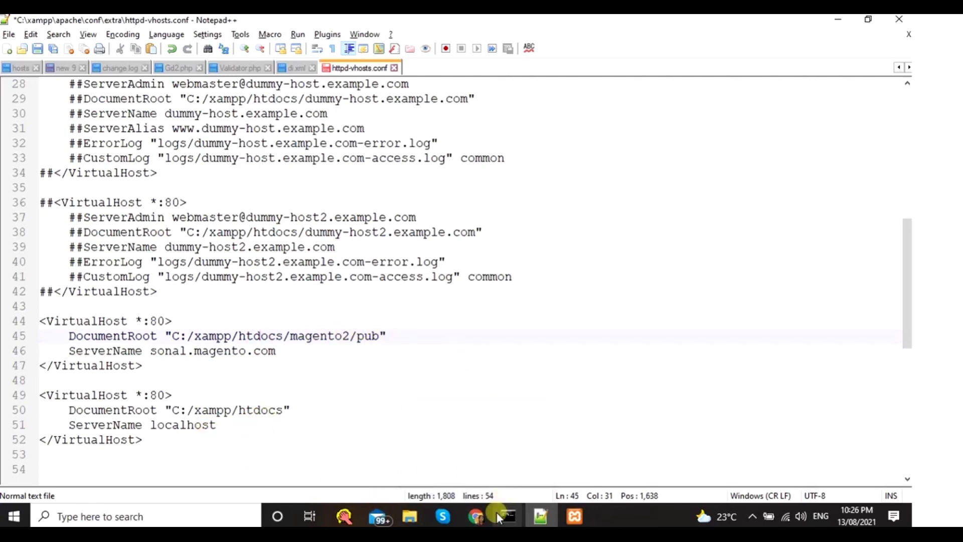
click(476, 517)
- Go to the localhost XAMPP dashboard and reset the page zoom to 100%
click(292, 21)
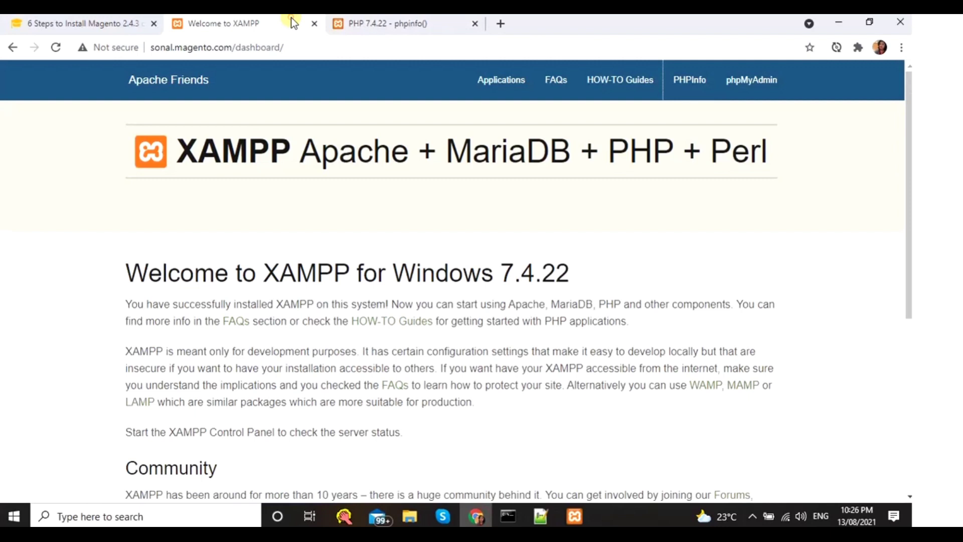
click(205, 47)
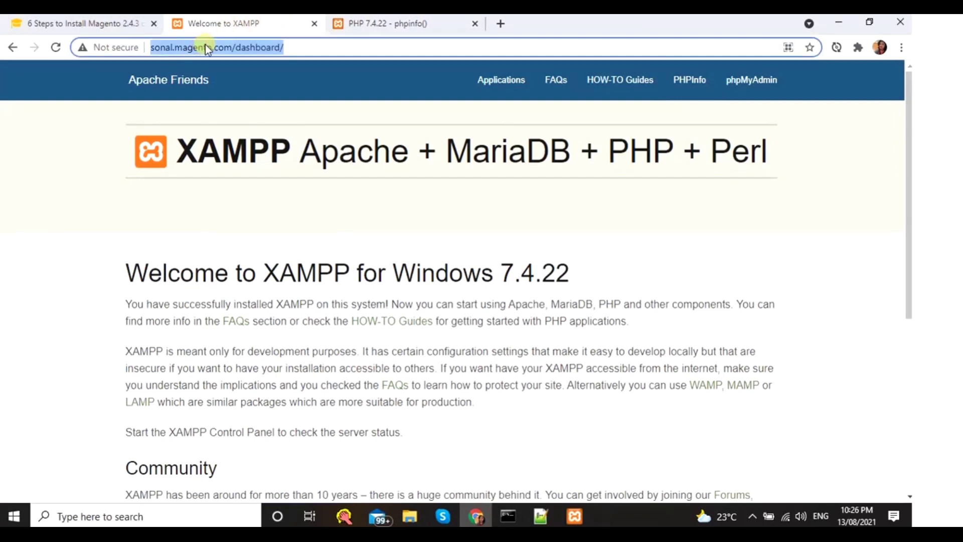
text(local)
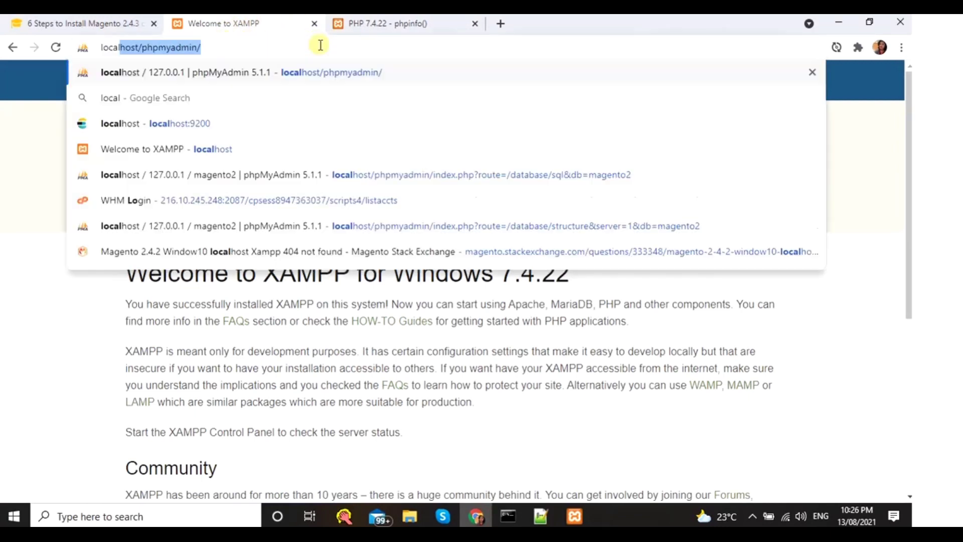
click(246, 149)
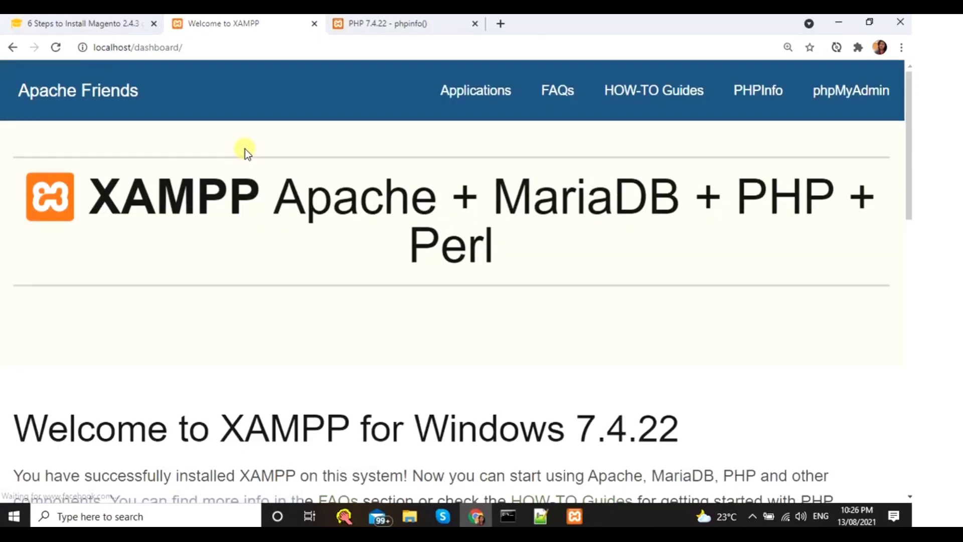
key(ctrl+minus)
key(ctrl+minus)
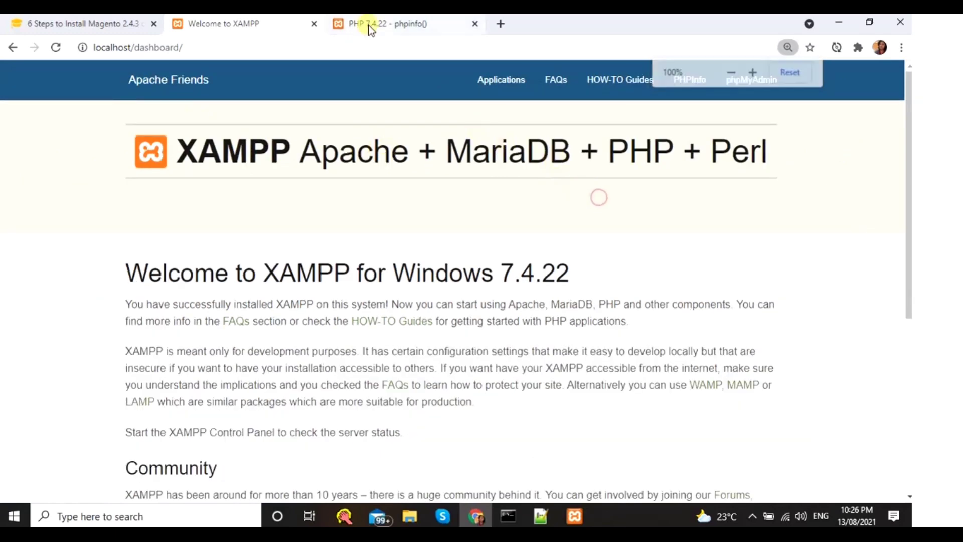
- Open phpinfo and phpMyAdmin in their own tabs, replacing the old phpinfo tab
middle_click(370, 26)
middle_click(666, 85)
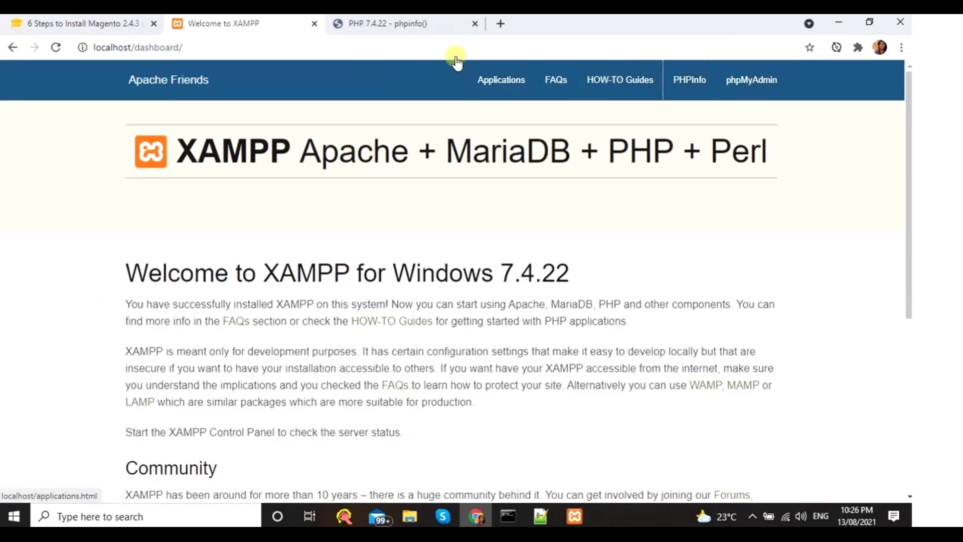
click(408, 25)
scroll(431, 237, down, 1)
scroll(434, 249, down, 10)
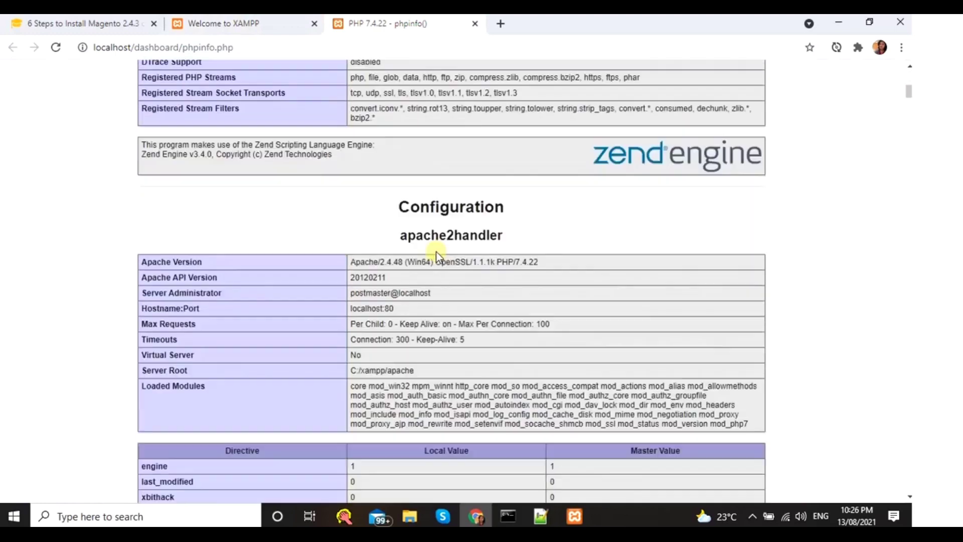
scroll(424, 216, up, 11)
click(273, 20)
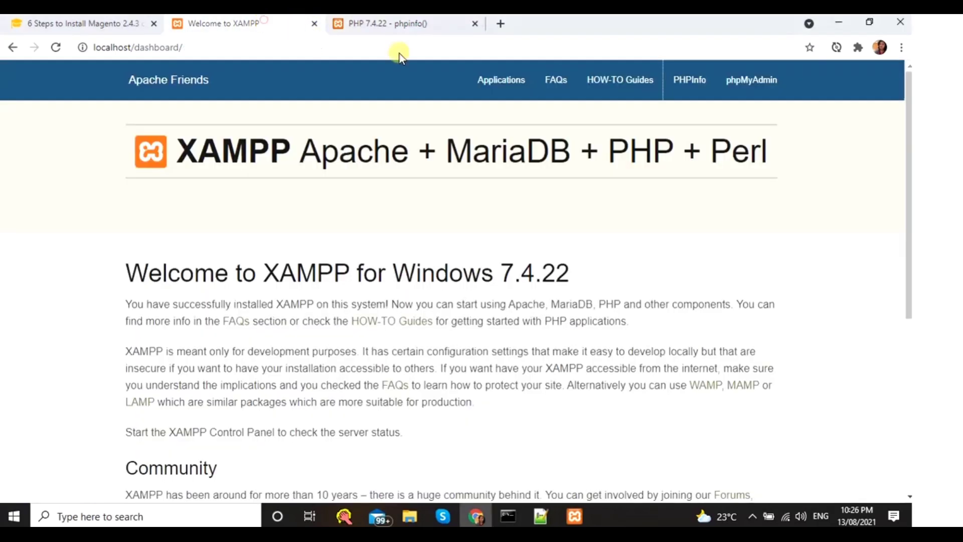
middle_click(722, 86)
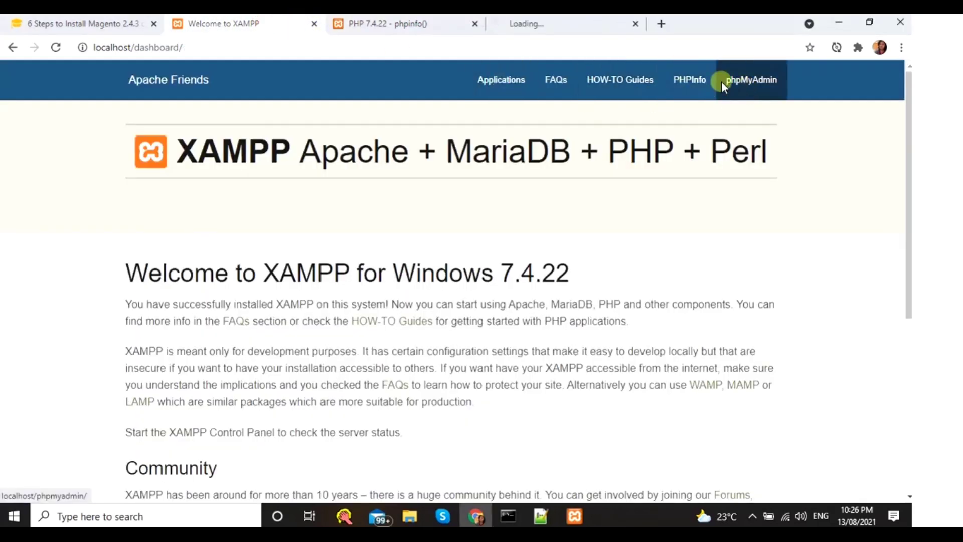
click(583, 24)
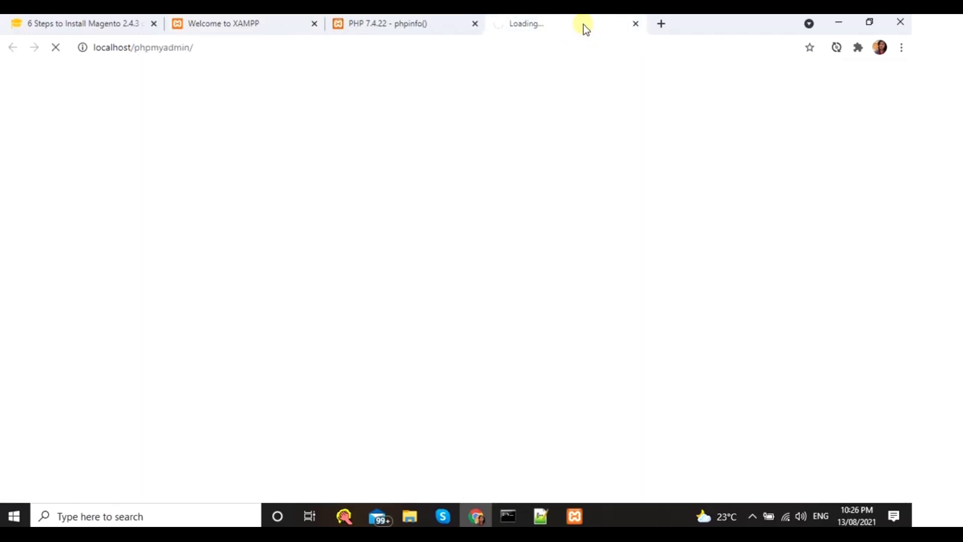
click(381, 24)
click(261, 21)
- Load sonal.magento.com in a new blank tab
click(235, 44)
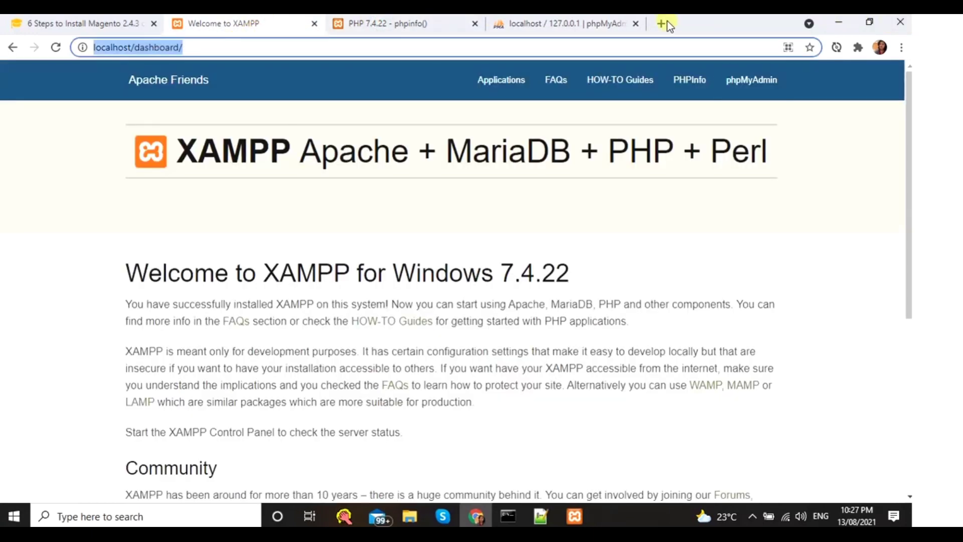
click(662, 24)
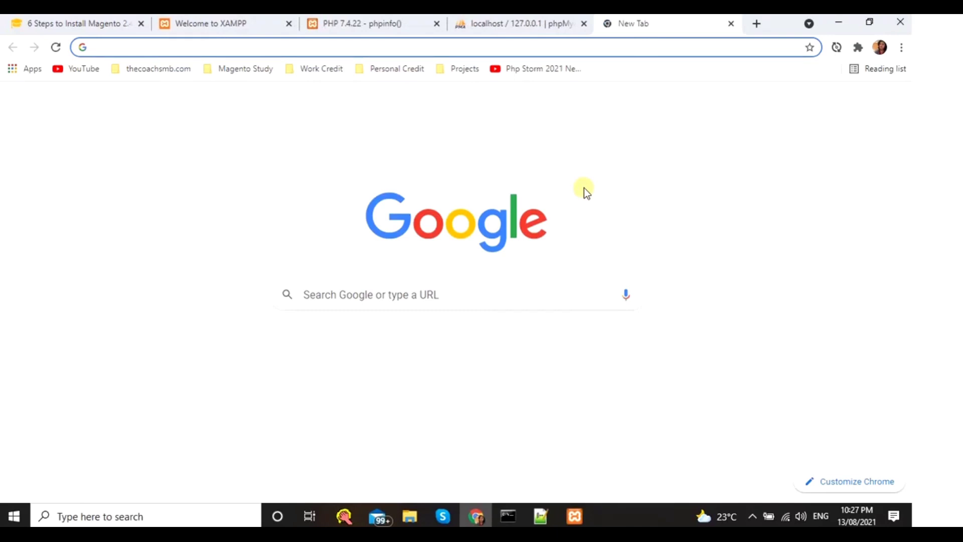
text(sonal.magento.com)
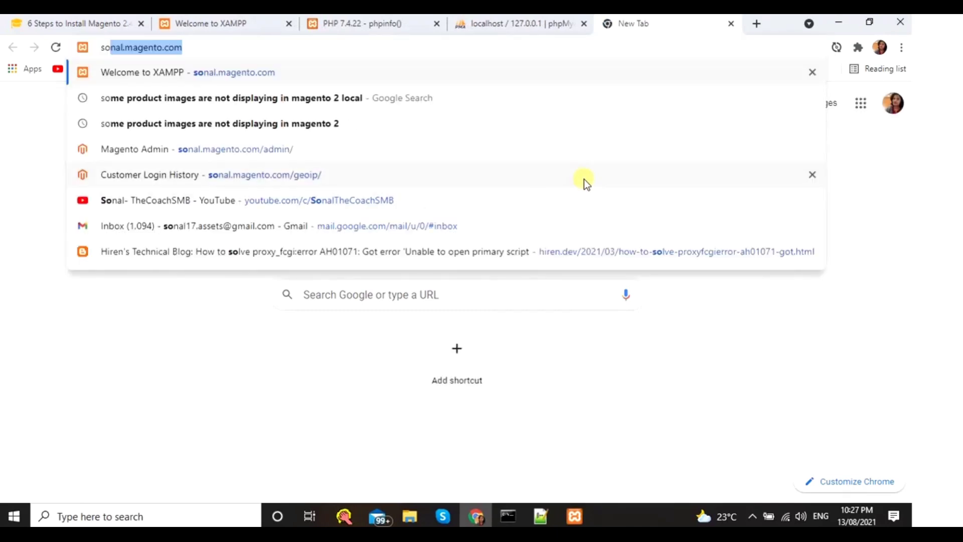
key(Return)
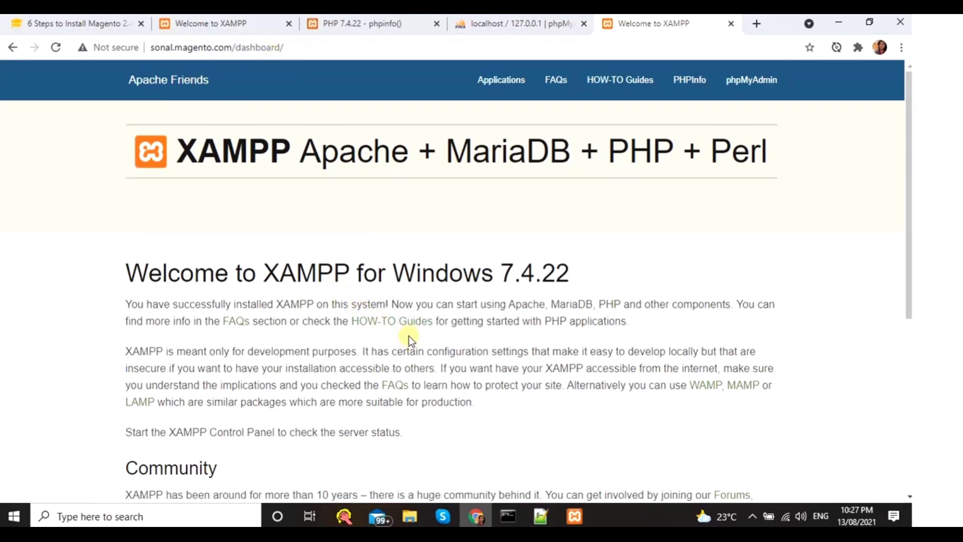
- Browse File Explorer to the xampp\apache\conf\extra folder
click(541, 516)
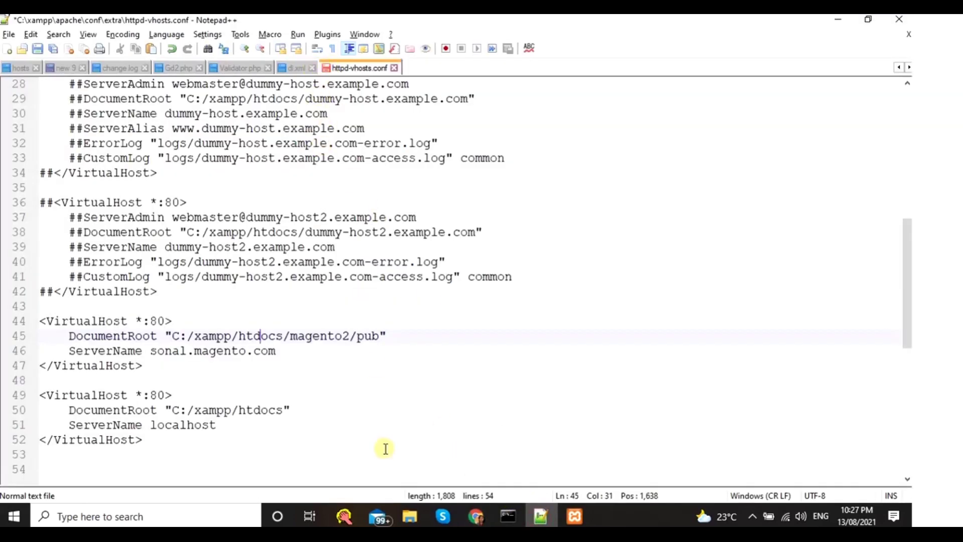
click(410, 516)
click(445, 464)
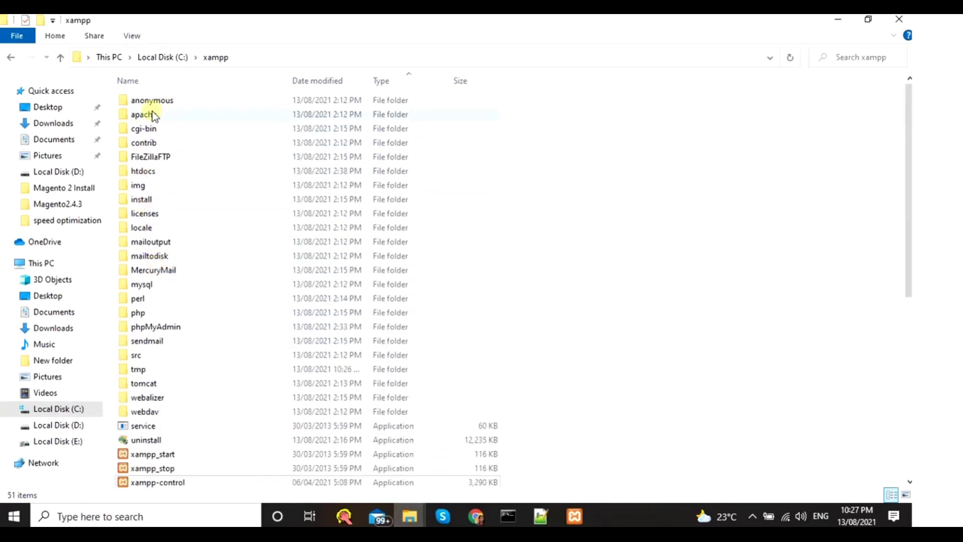
double_click(158, 115)
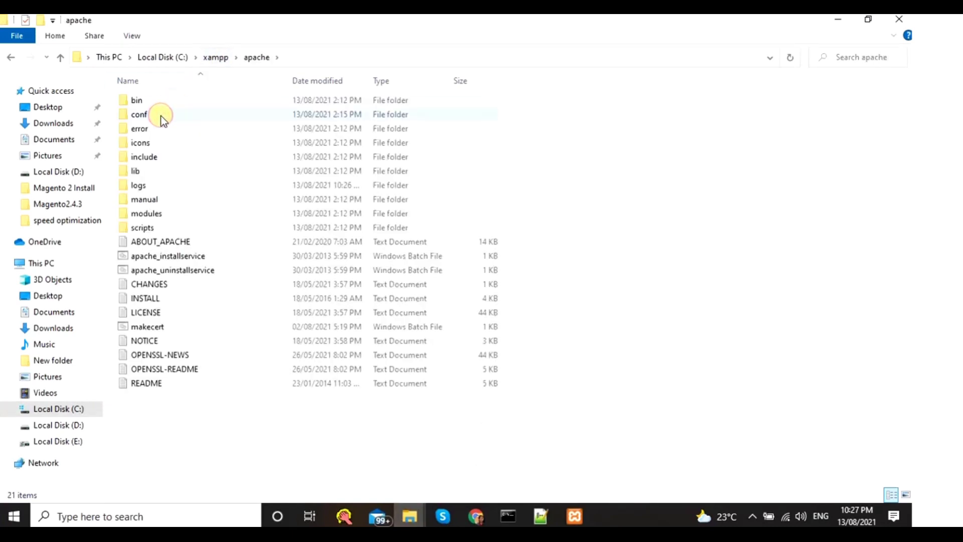
double_click(161, 115)
double_click(162, 101)
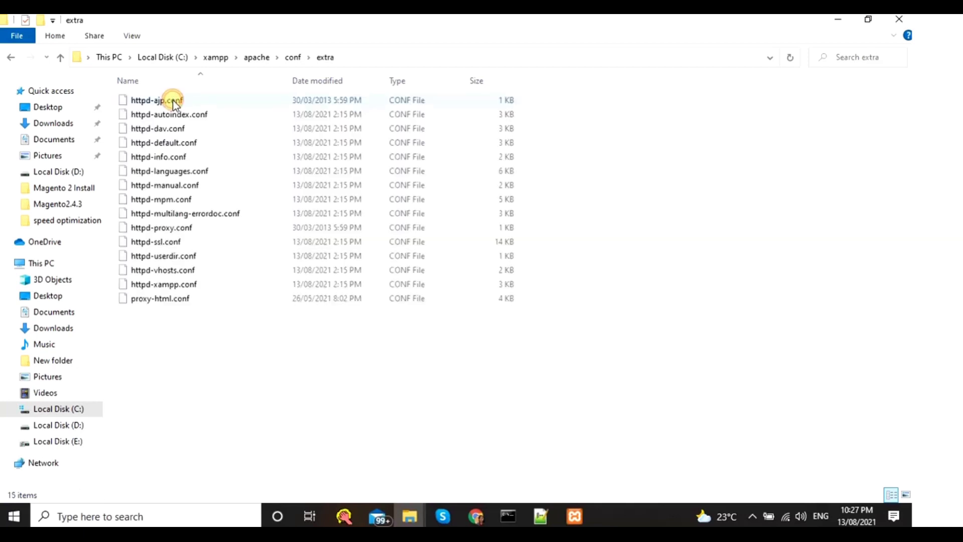
- Open httpd-vhosts.conf with Notepad++ and save the sonal.magento.com virtual host
click(164, 271)
double_click(162, 267)
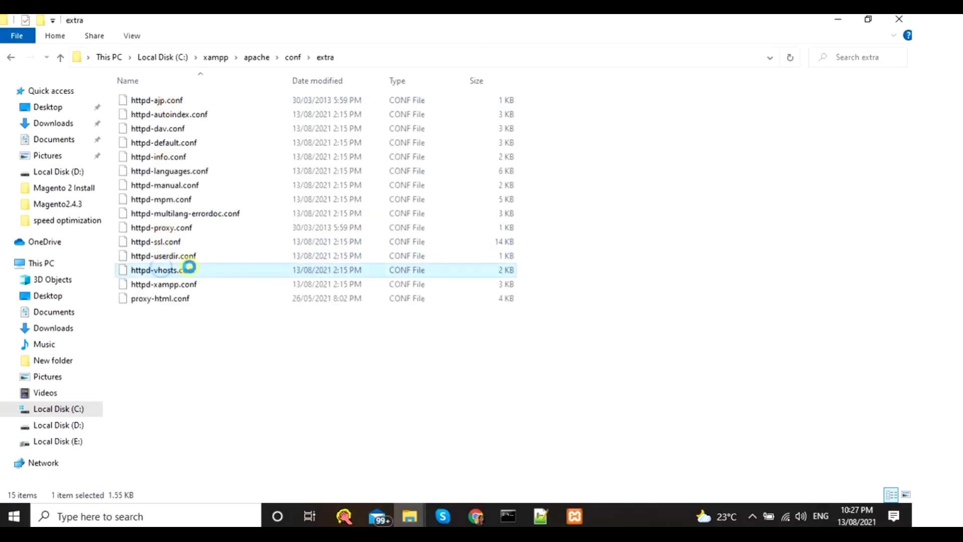
right_click(190, 267)
click(210, 327)
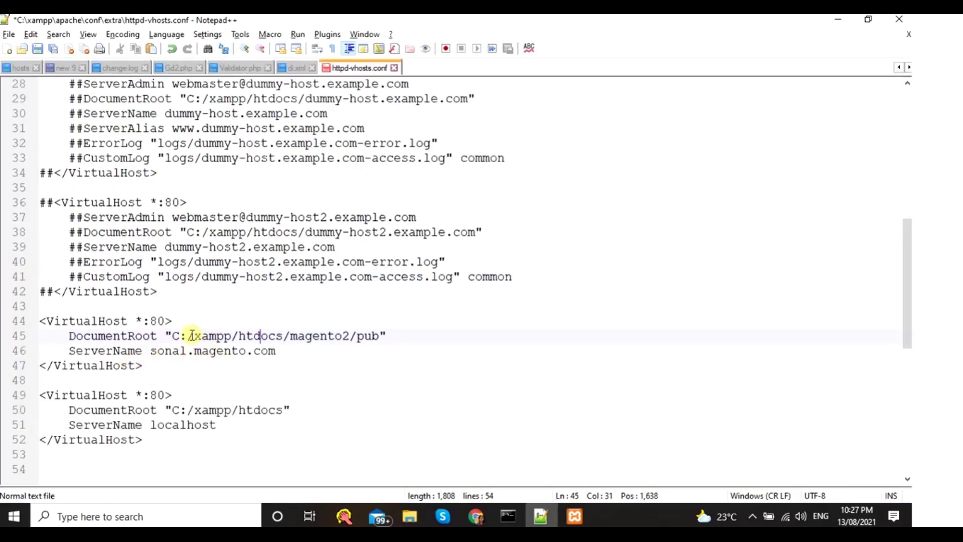
click(295, 350)
key(ctrl+s)
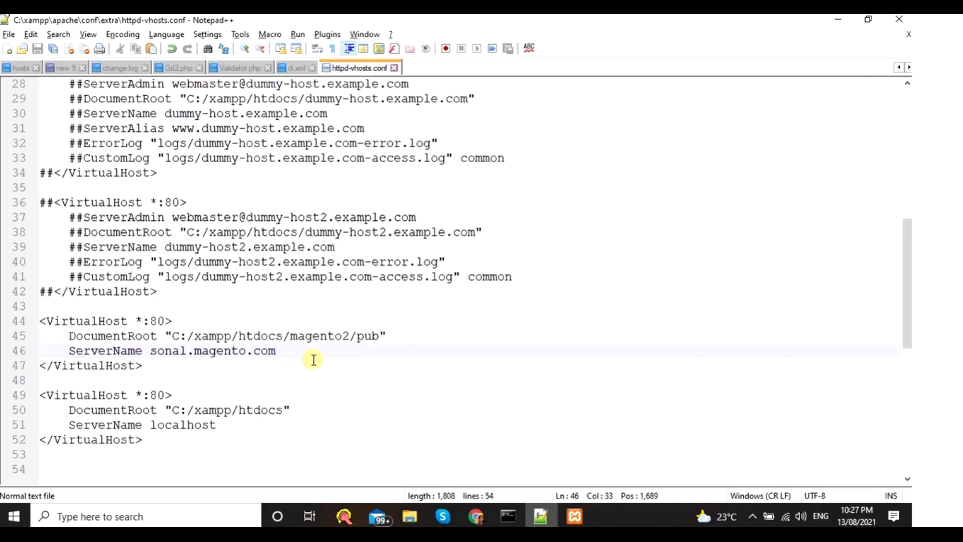
key(alt+Tab)
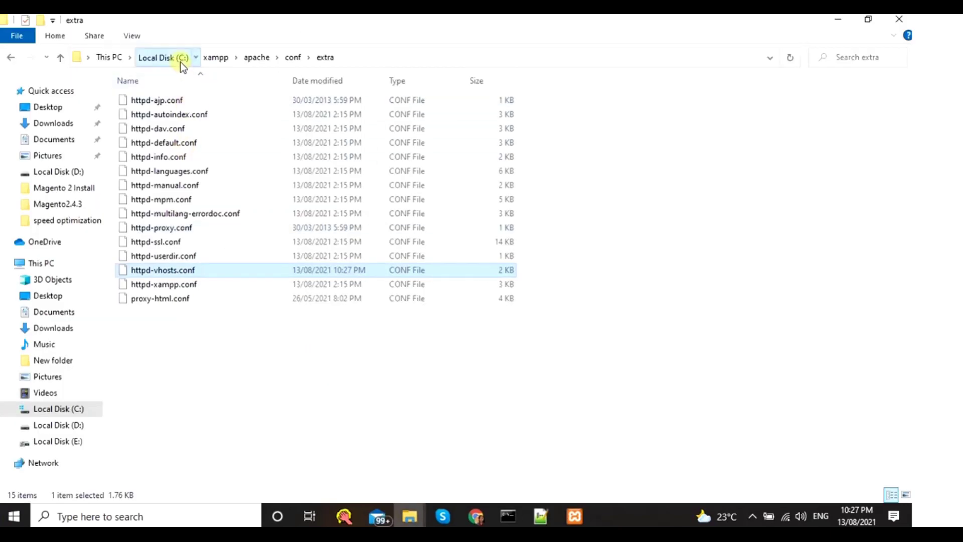
- Browse from drive C: into the Windows\System32 folder
click(181, 62)
double_click(152, 201)
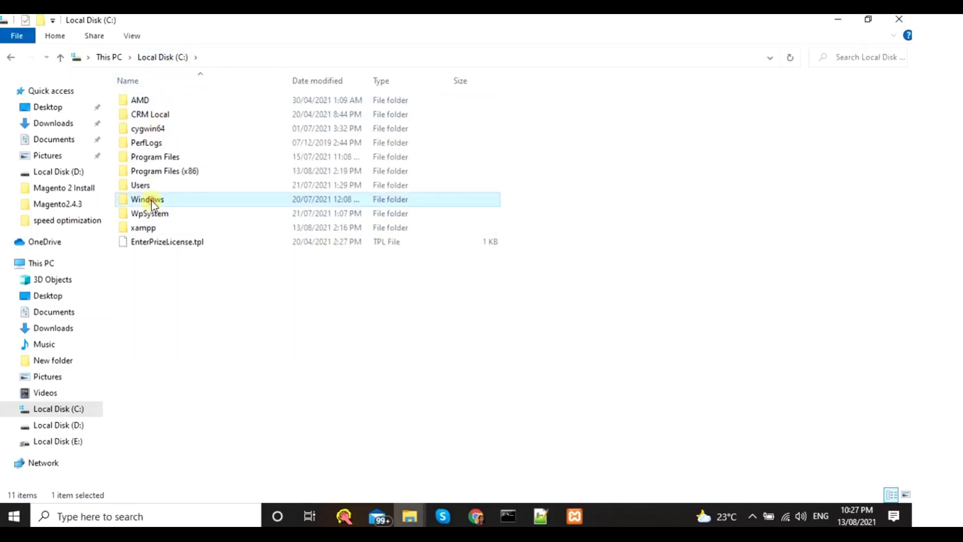
scroll(155, 244, down, 4)
scroll(175, 333, down, 7)
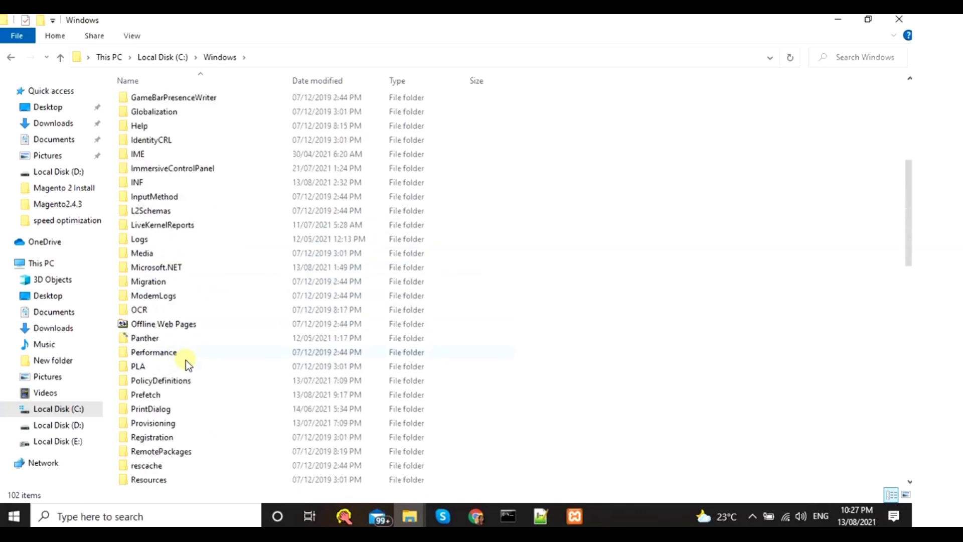
scroll(176, 460, up, 3)
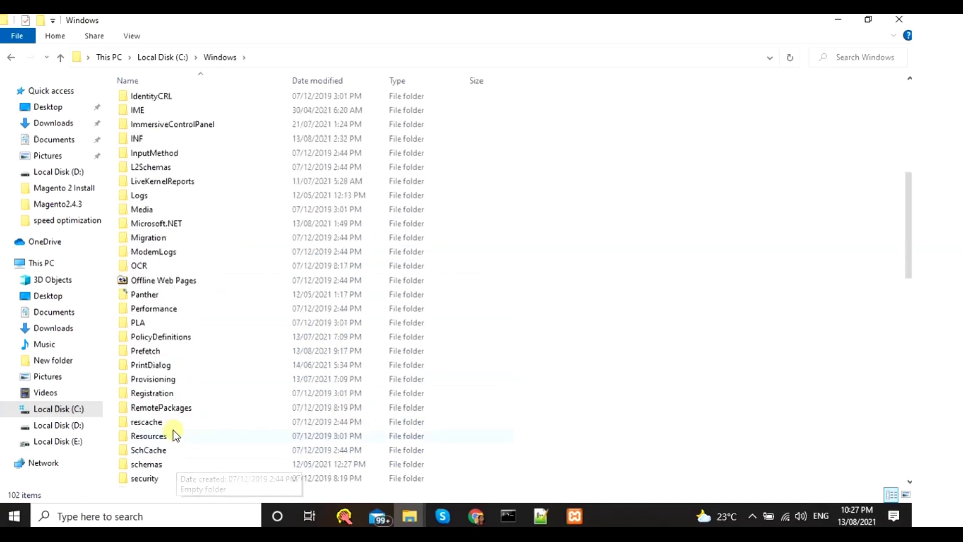
key(s)
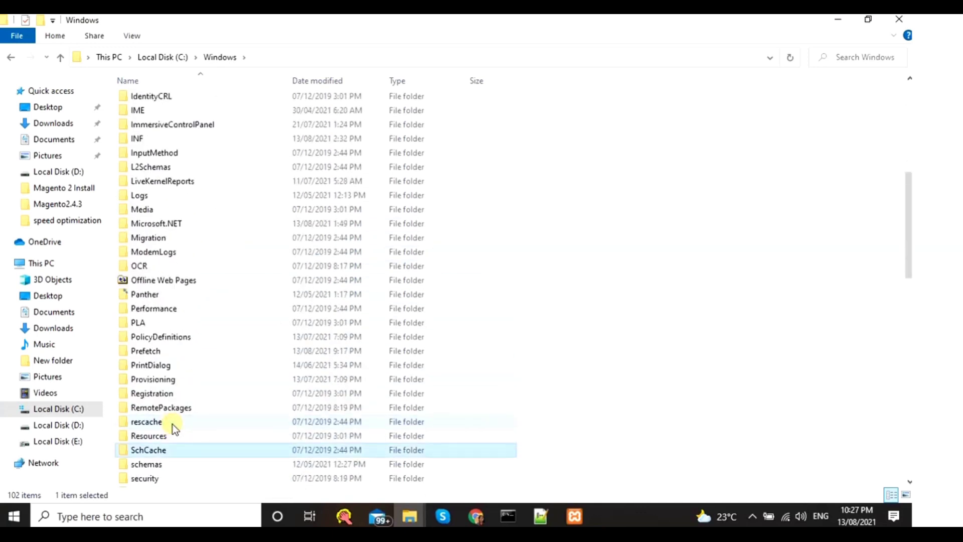
scroll(197, 424, down, 5)
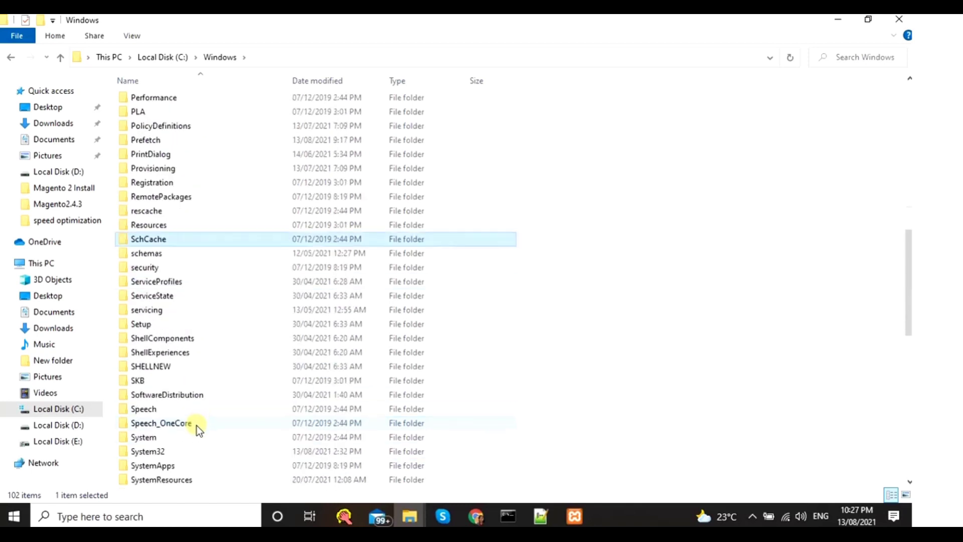
click(150, 450)
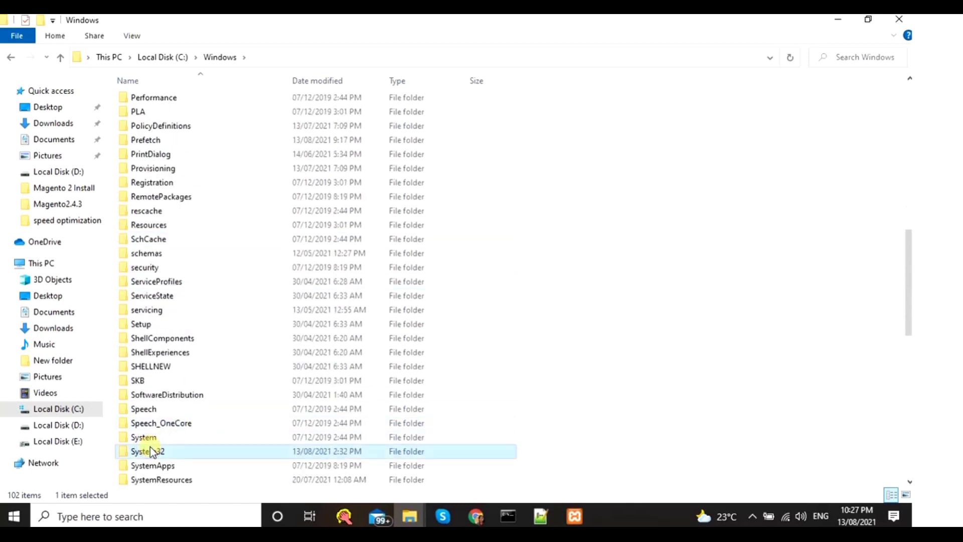
double_click(149, 447)
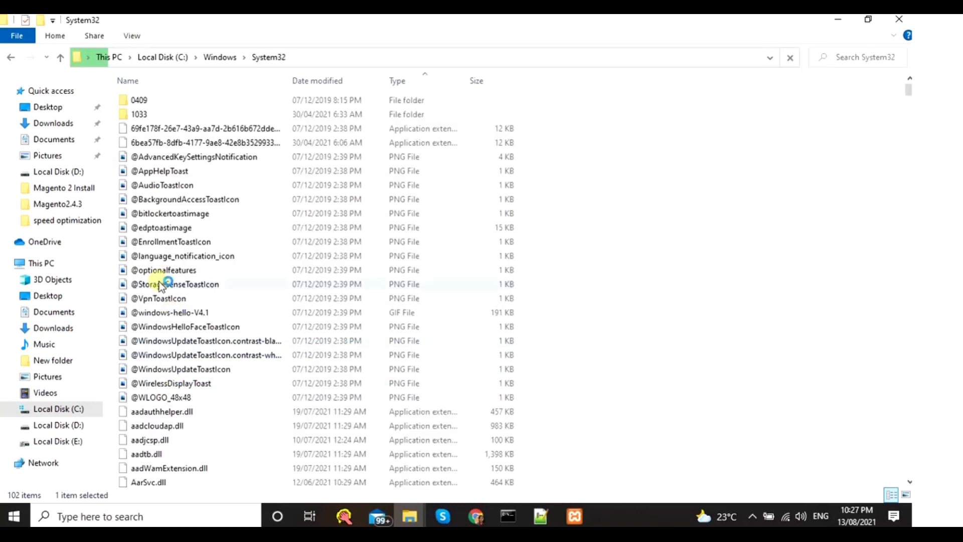
- Open drivers\etc and edit the hosts file with Notepad++
double_click(151, 353)
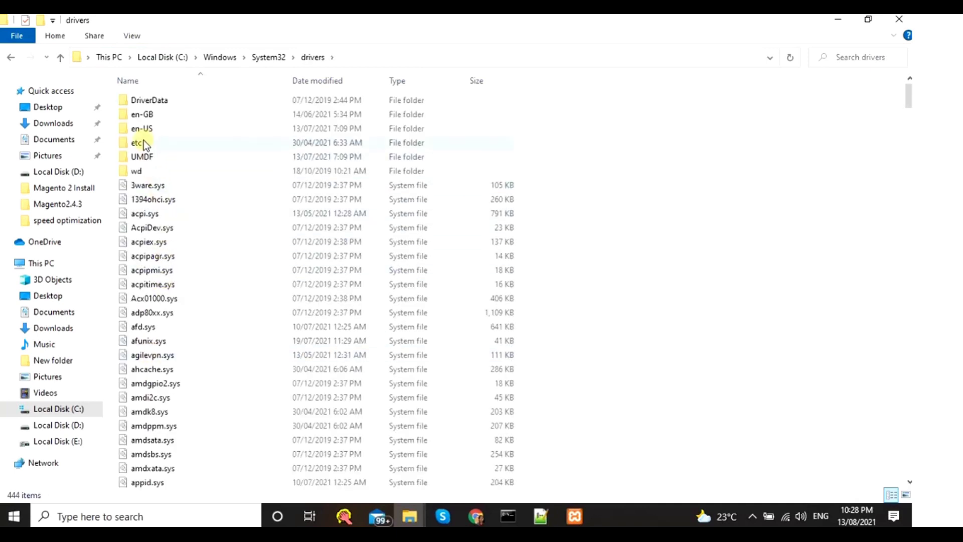
double_click(136, 144)
click(134, 102)
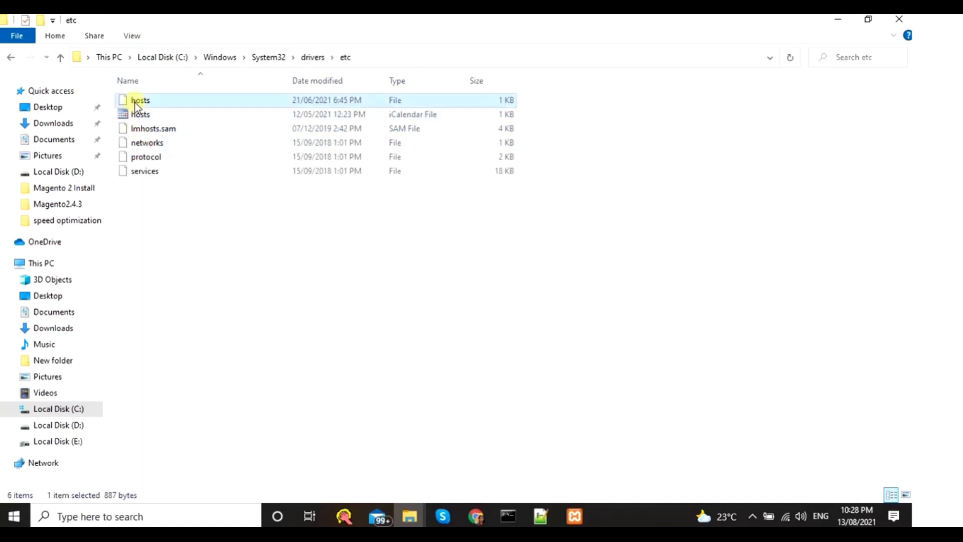
right_click(135, 102)
click(193, 187)
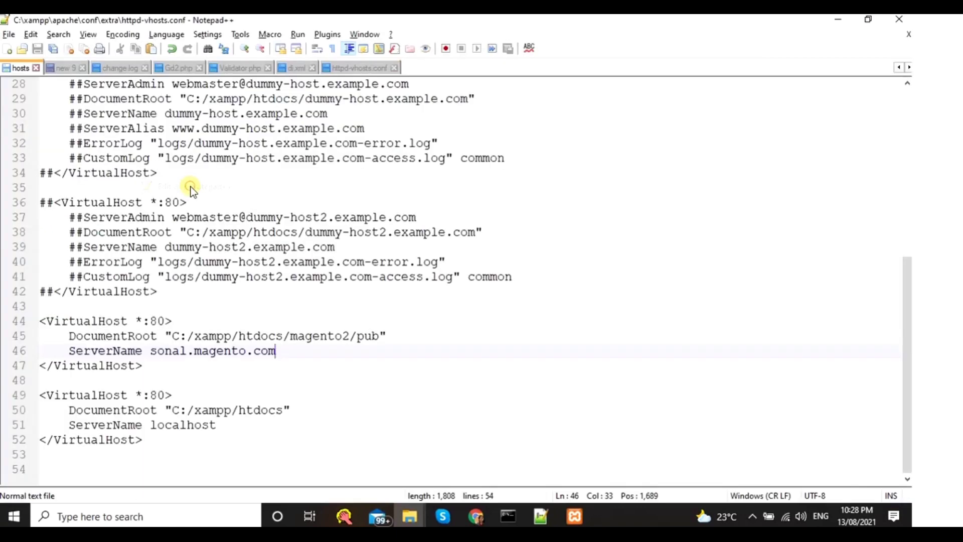
- Remove sonal.fashion.com and sonal.grocery.com from hosts line 22 and save as Administrator
click(243, 396)
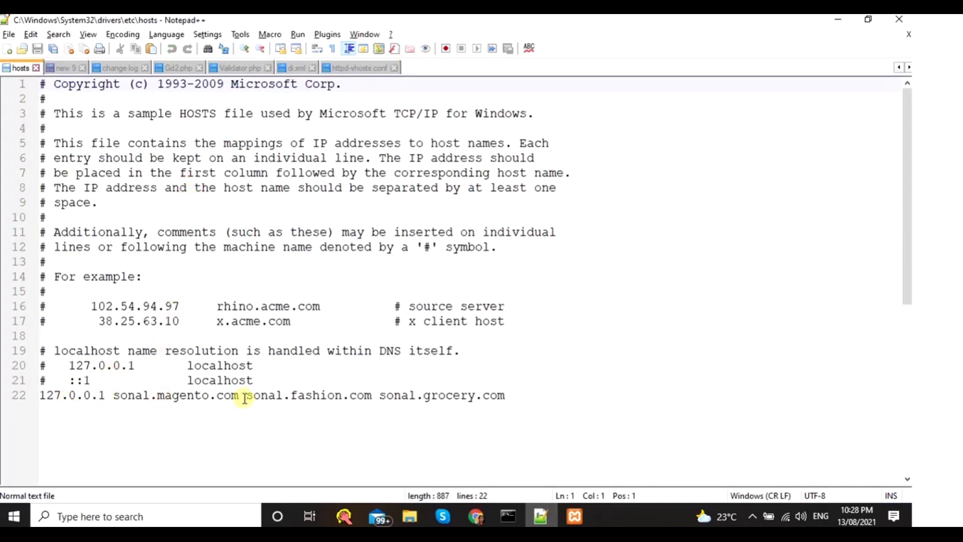
key(shift+Home)
shift+click(532, 396)
key(Delete)
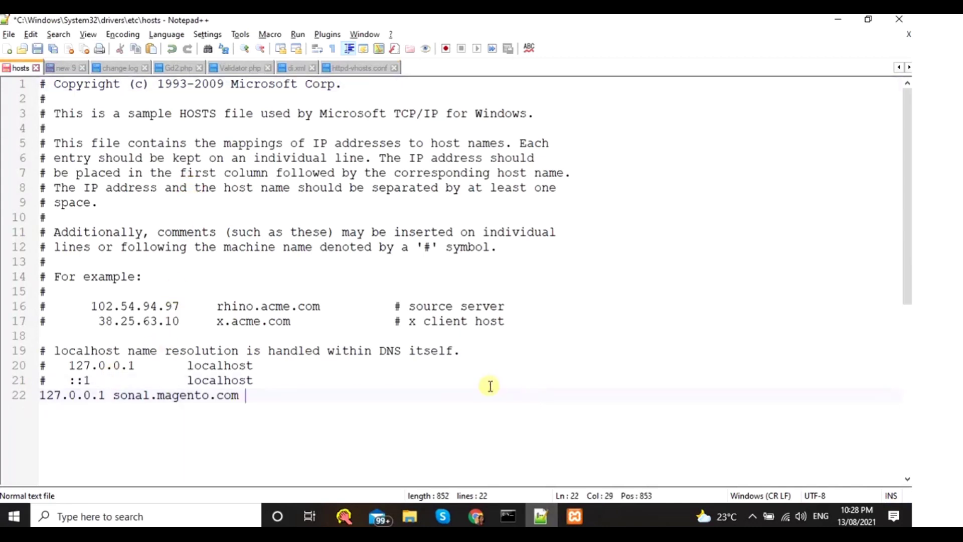
key(ctrl+s)
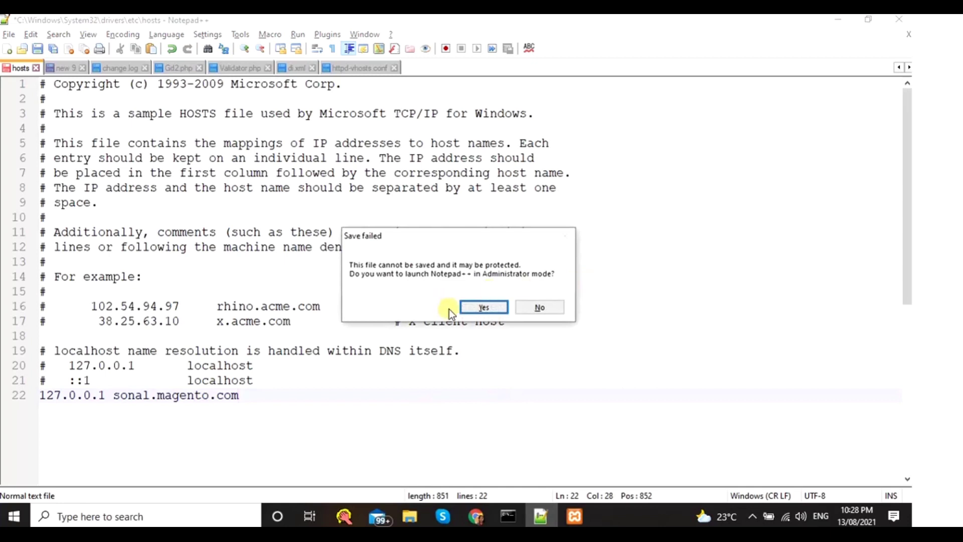
click(486, 308)
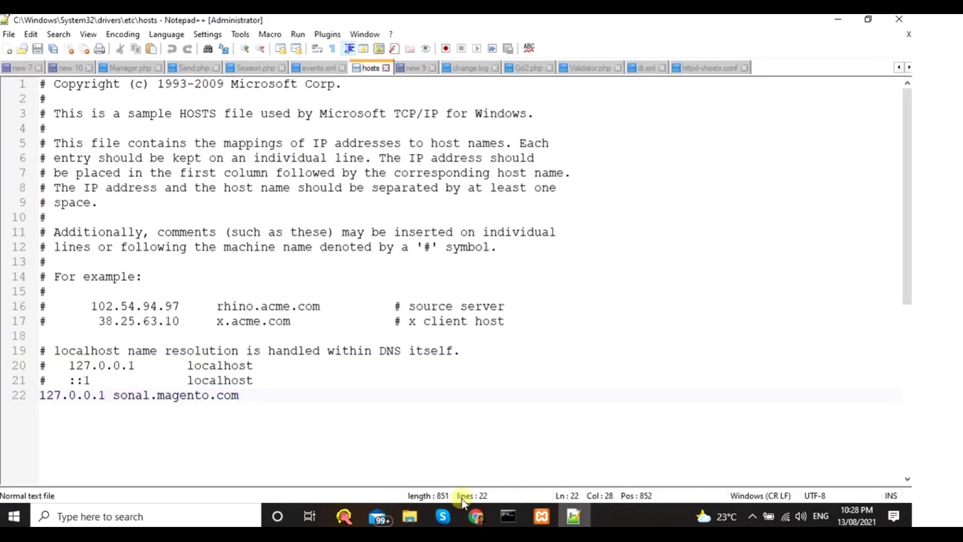
click(467, 514)
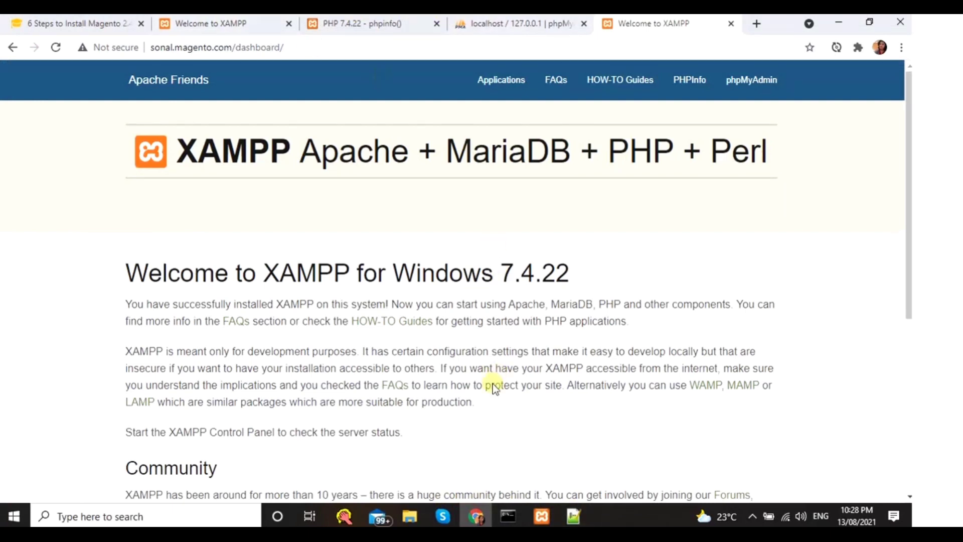
- Restart Apache (ports 80, 443) and MySQL (port 3306) in XAMPP
click(542, 516)
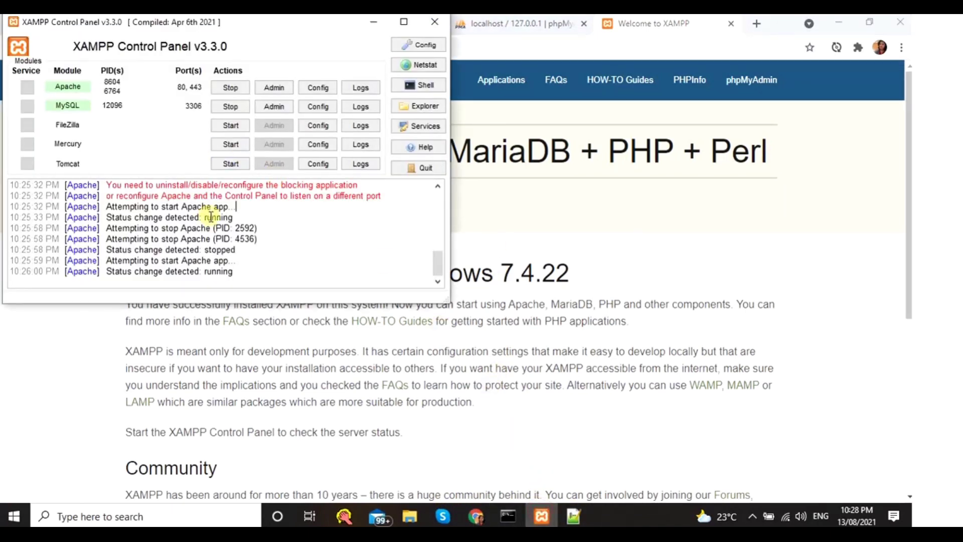
scroll(209, 216, up, 2)
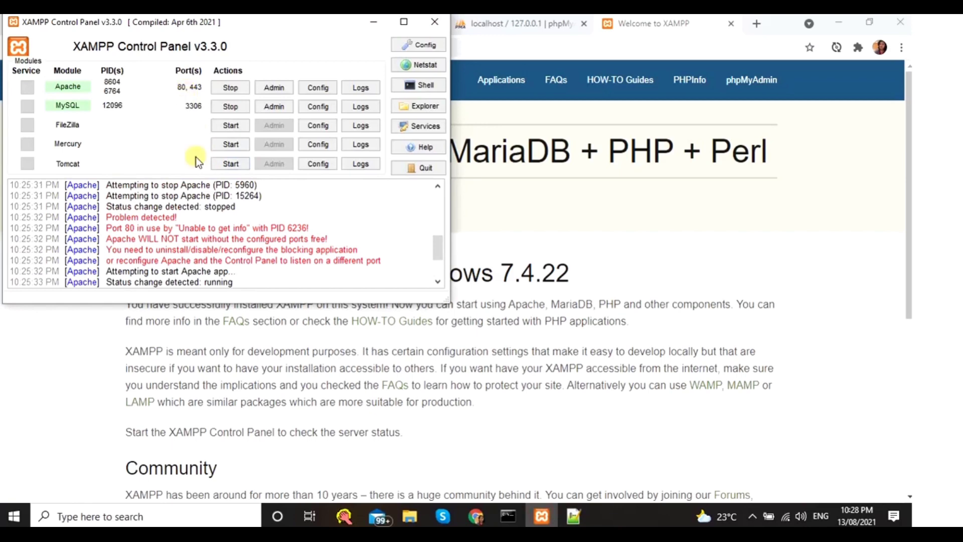
scroll(220, 244, down, 2)
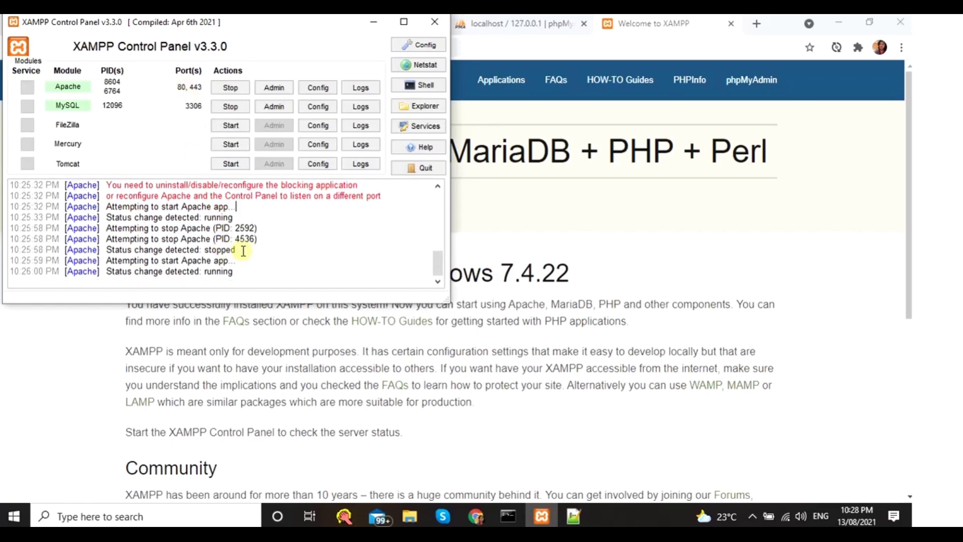
click(483, 516)
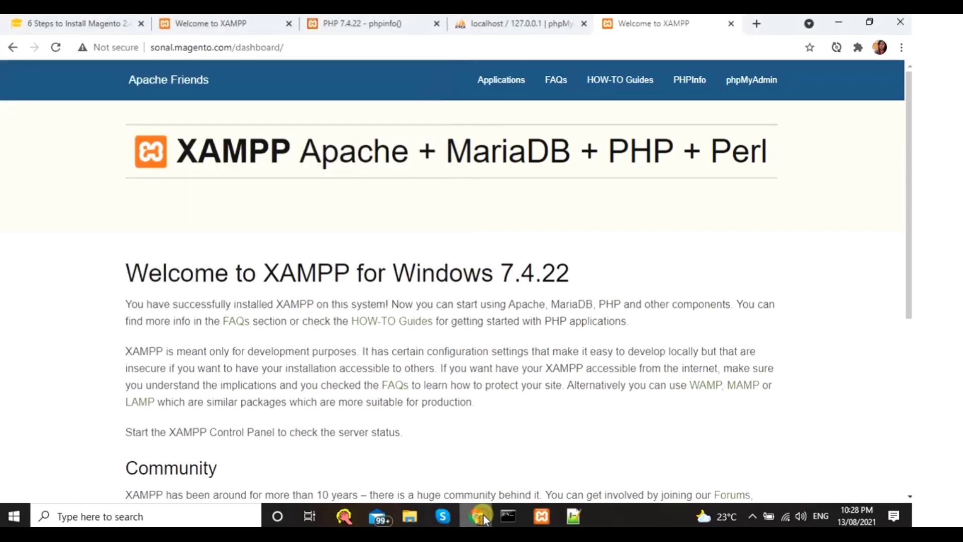
click(542, 516)
click(225, 103)
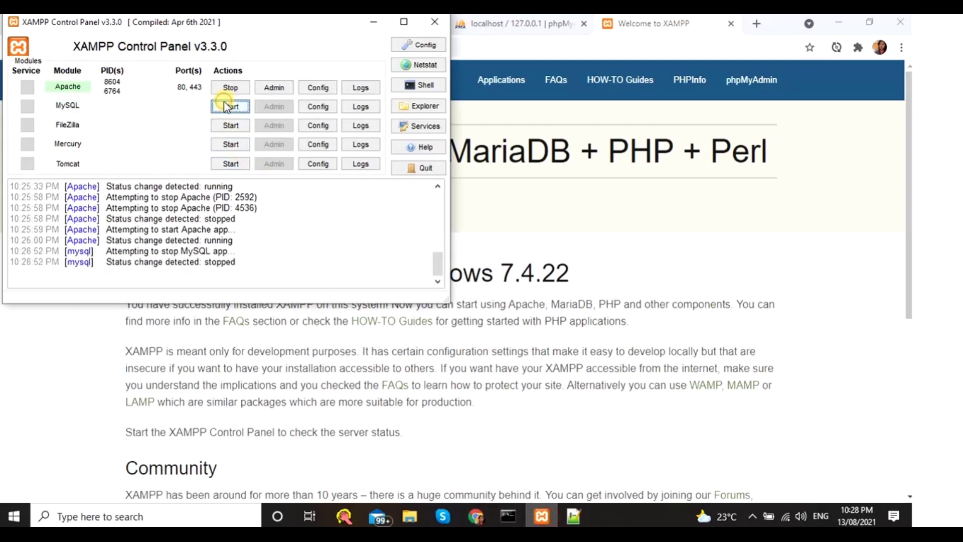
click(222, 86)
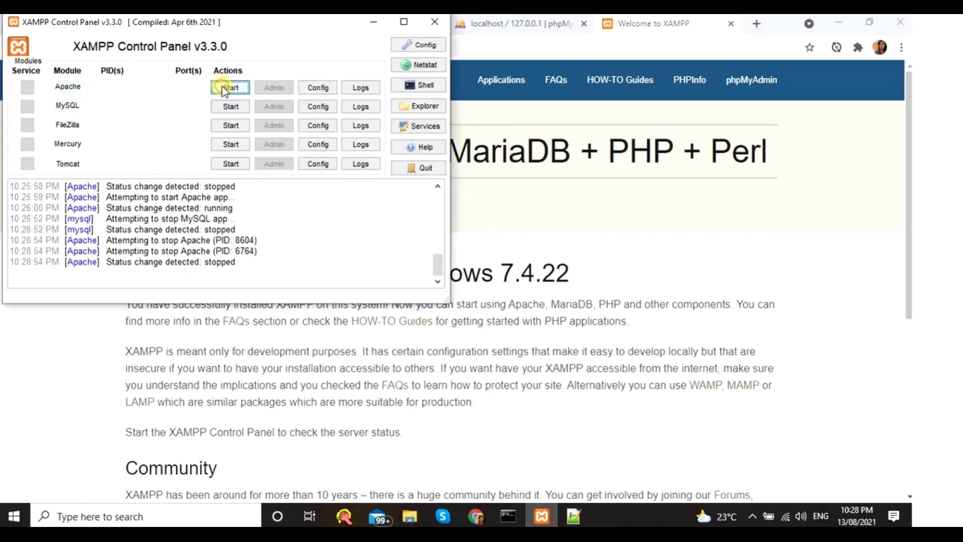
click(229, 89)
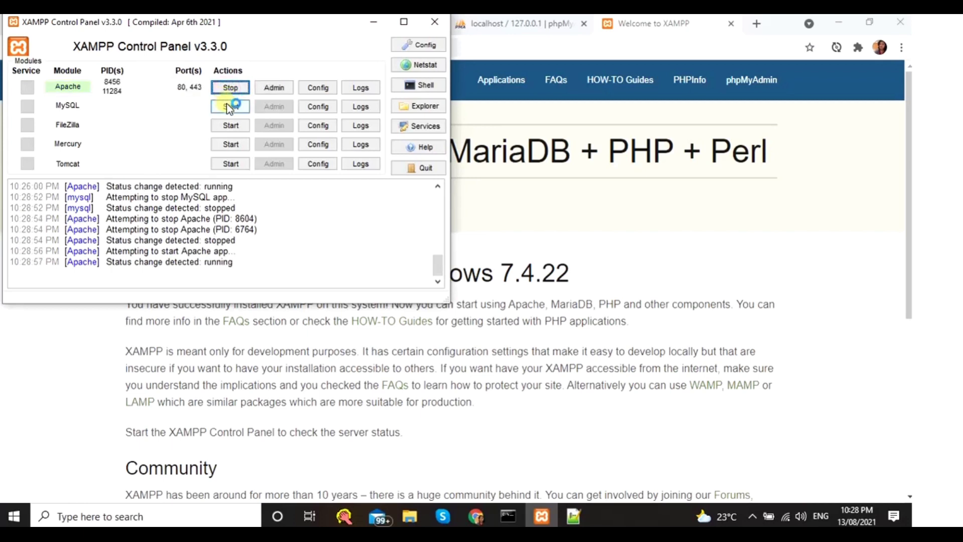
click(228, 106)
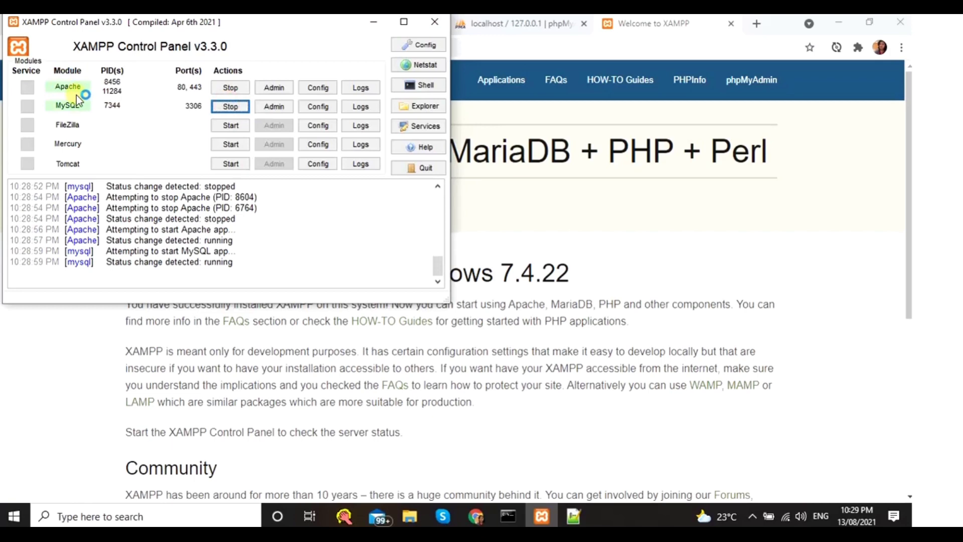
click(441, 347)
- Remove 'dashboard/' from the address to load the sonal.magento.com storefront home page
drag(234, 47, 376, 46)
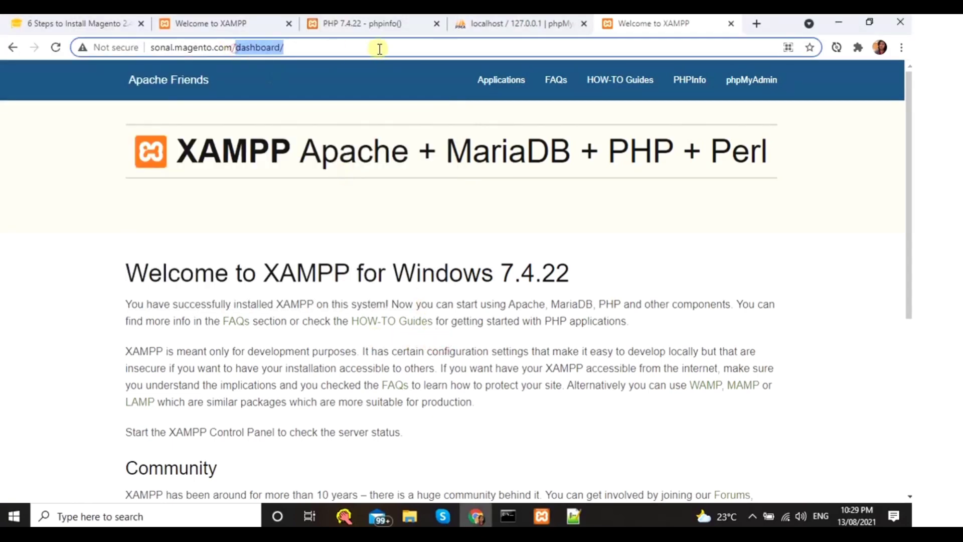
key(BackSpace)
key(Return)
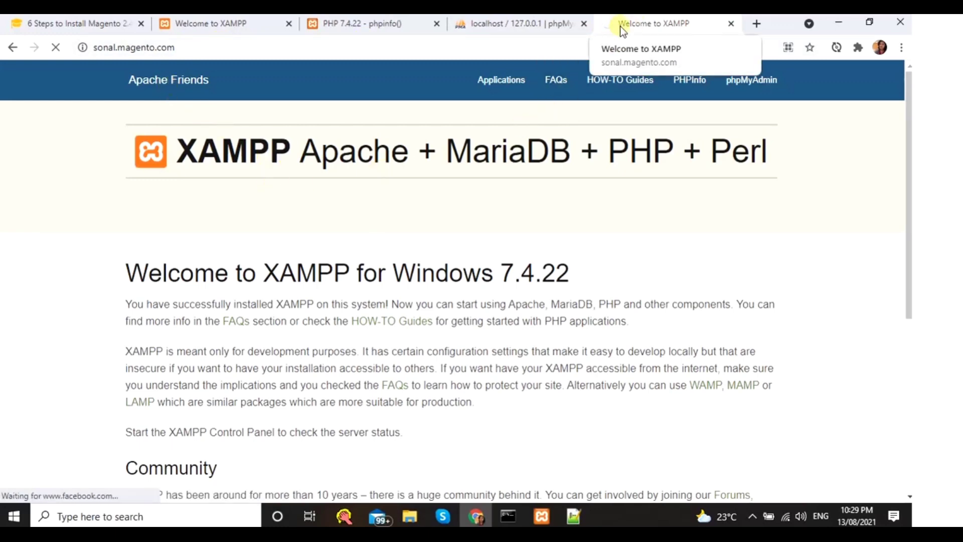
click(86, 22)
scroll(246, 301, down, 2)
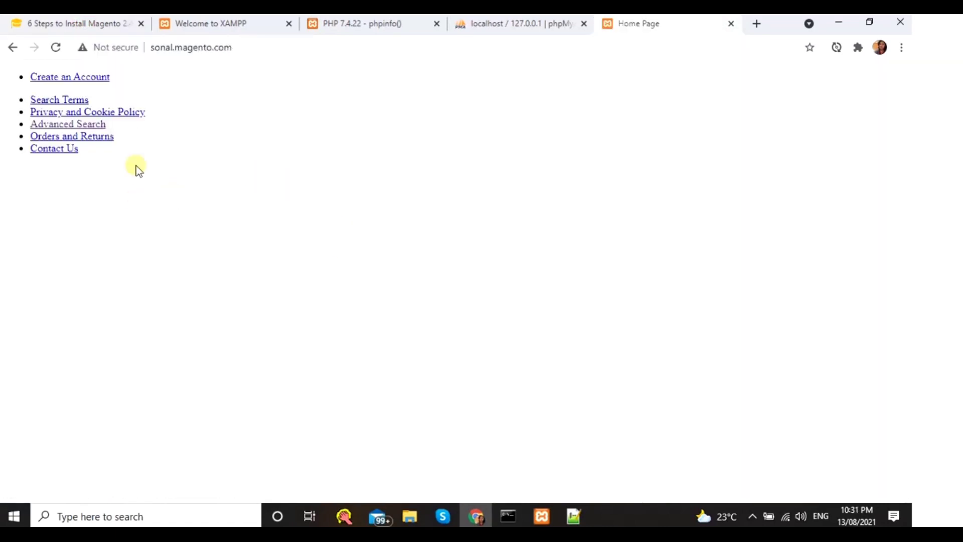
click(90, 76)
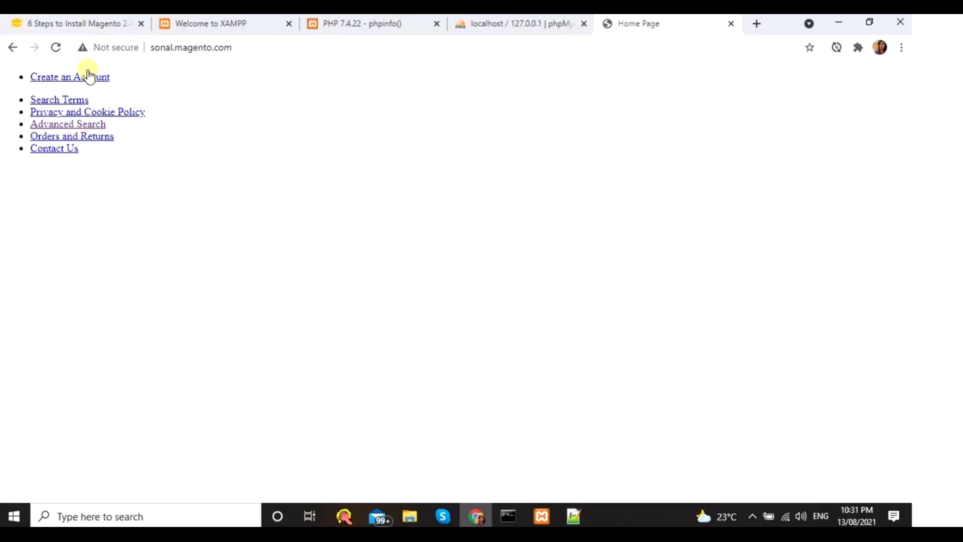
- Select the Template\File folder path in the Magento installation tutorial
click(92, 23)
scroll(191, 351, down, 2)
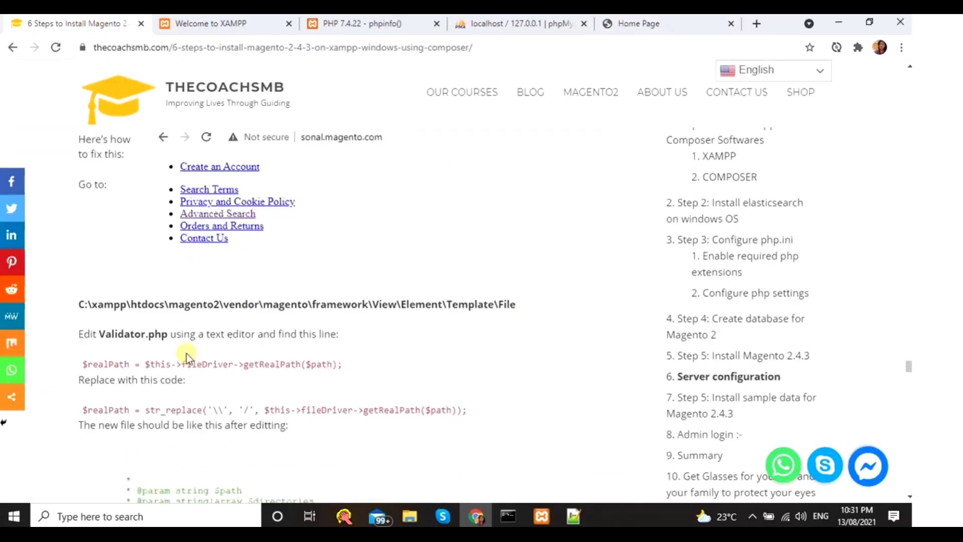
drag(79, 304, 576, 303)
key(ctrl+c)
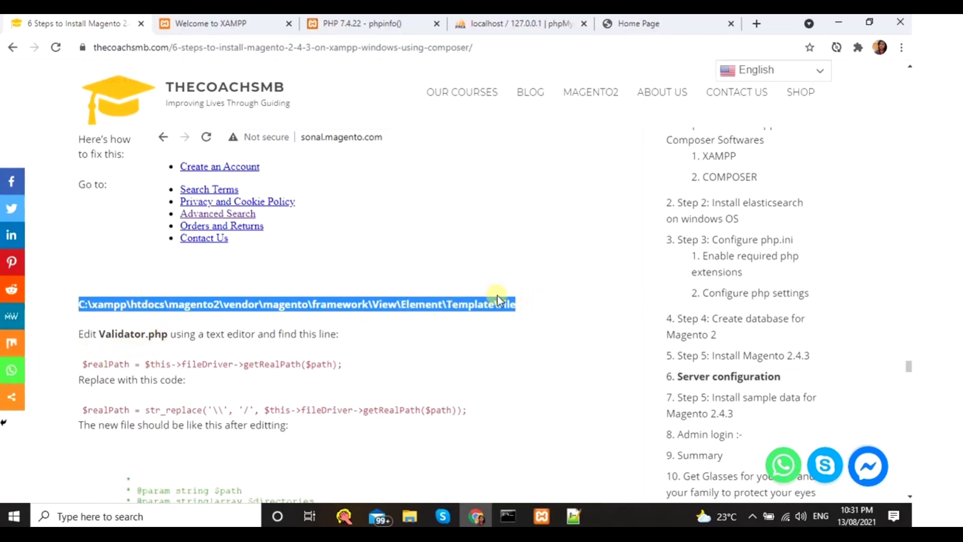
mouse_move(407, 514)
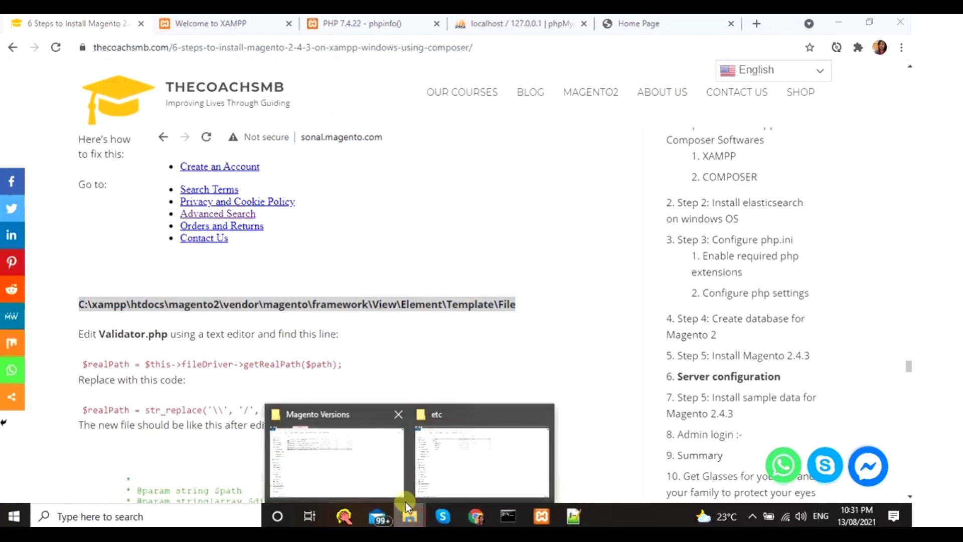
click(449, 449)
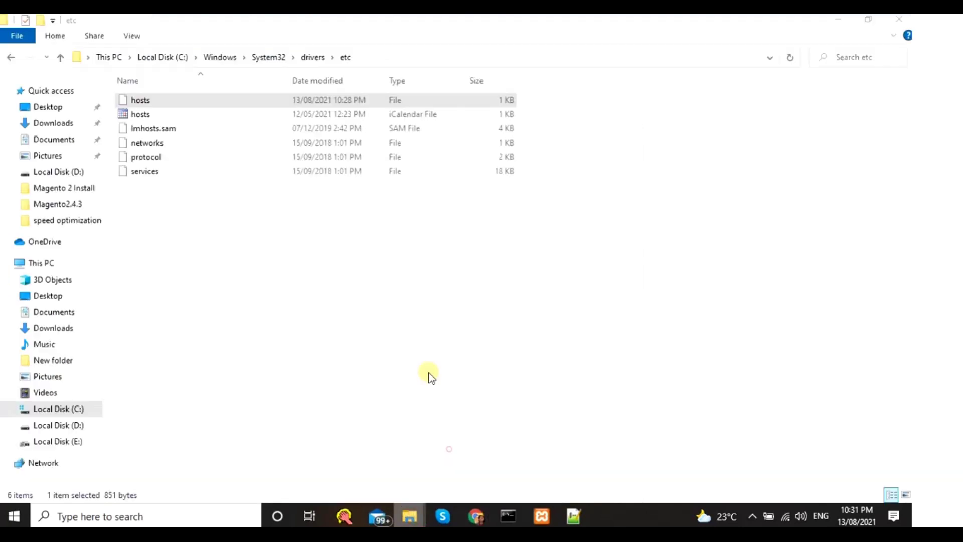
- Paste the path to reach vendor\magento\framework\View\Element\Template\File in Explorer and right-click Validator
click(380, 54)
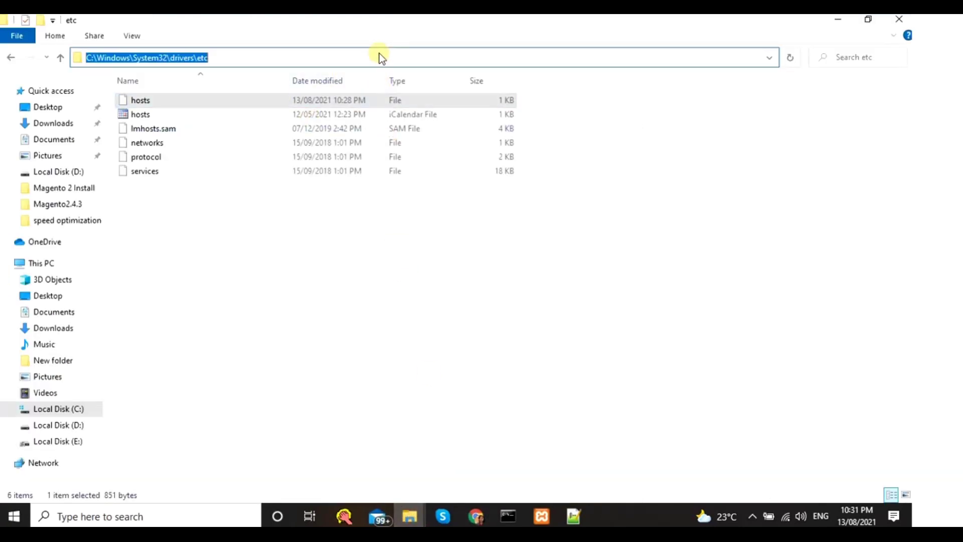
key(ctrl+v)
key(Return)
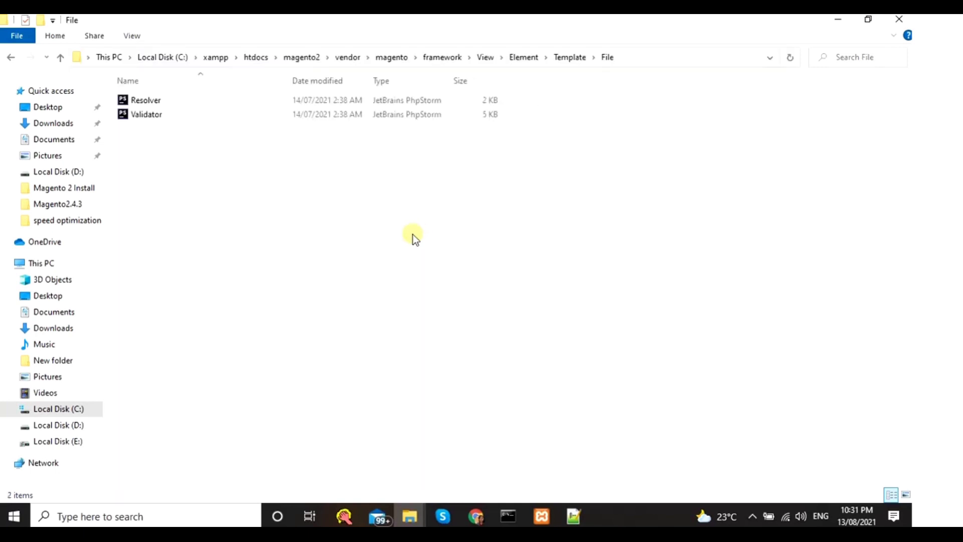
click(149, 116)
right_click(150, 117)
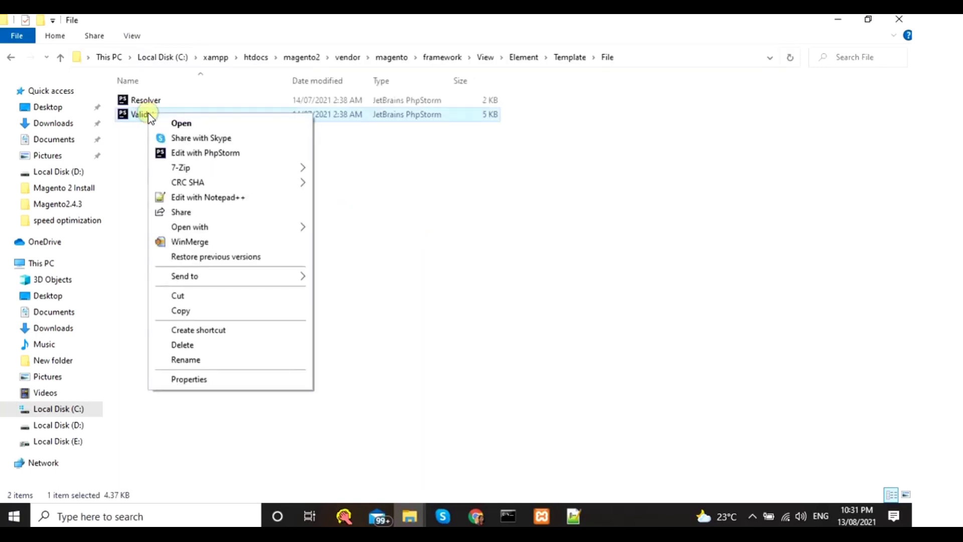
- Open Validator.php in Notepad++ and select the original $realPath line in the tutorial
click(209, 196)
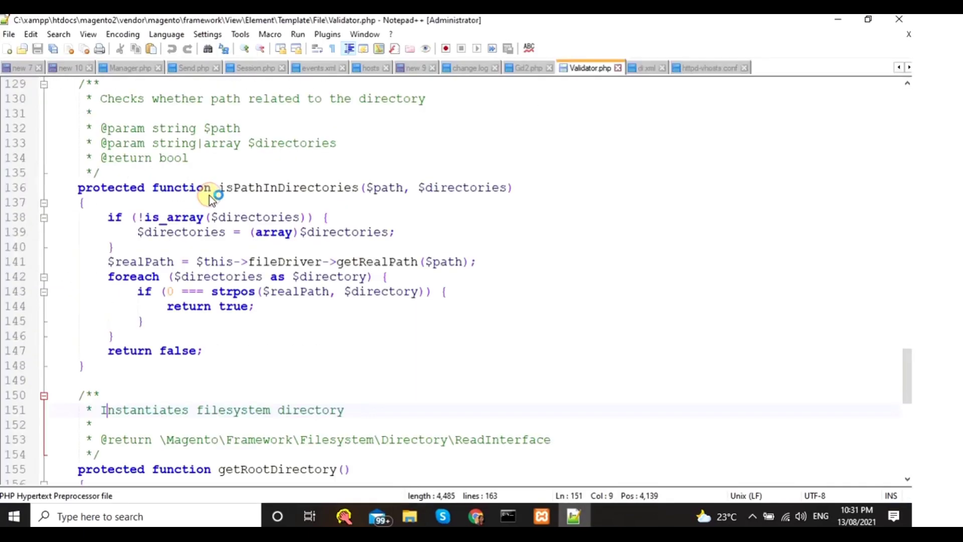
scroll(364, 422, down, 1)
click(476, 517)
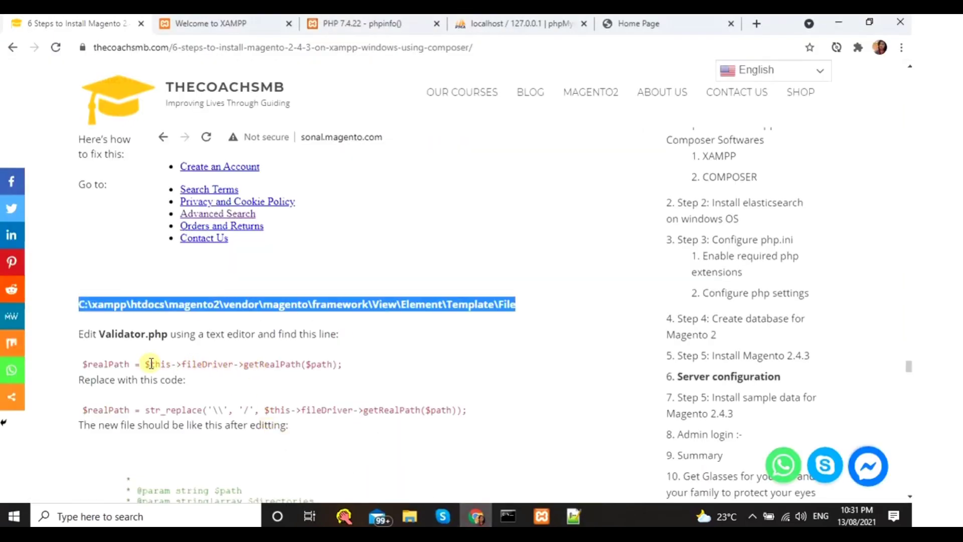
drag(83, 364, 361, 357)
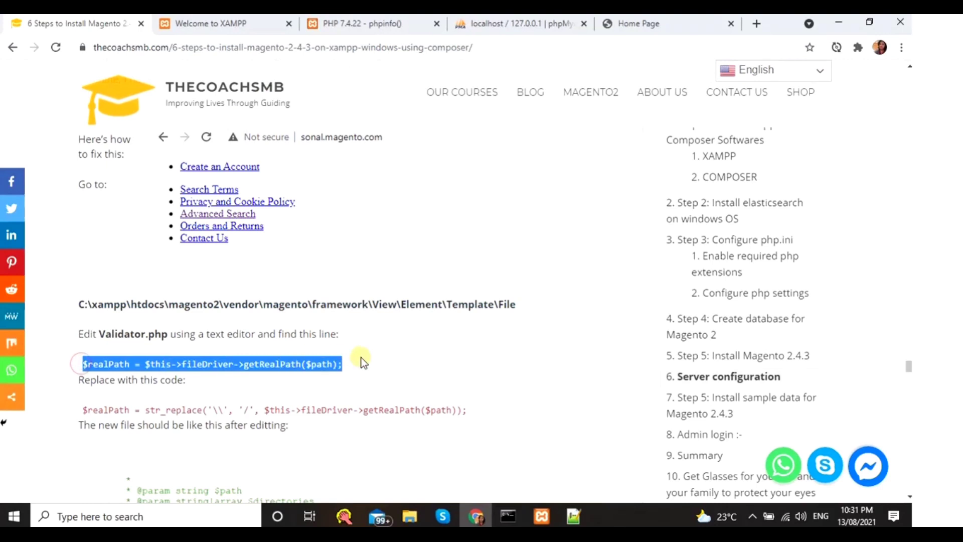
click(360, 361)
drag(243, 363, 345, 364)
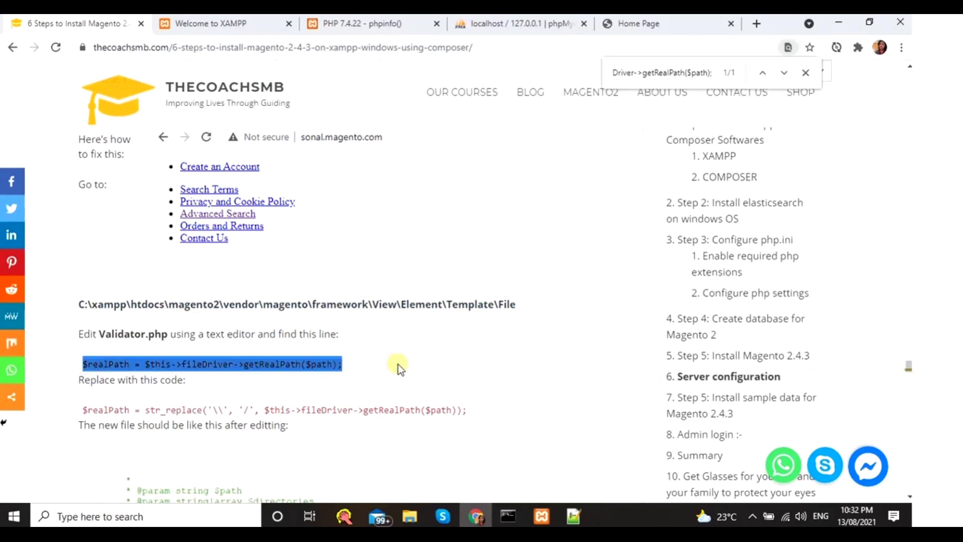
- Find the $realPath line (line 141) in Validator.php
key(alt+Tab)
scroll(396, 354, up, 6)
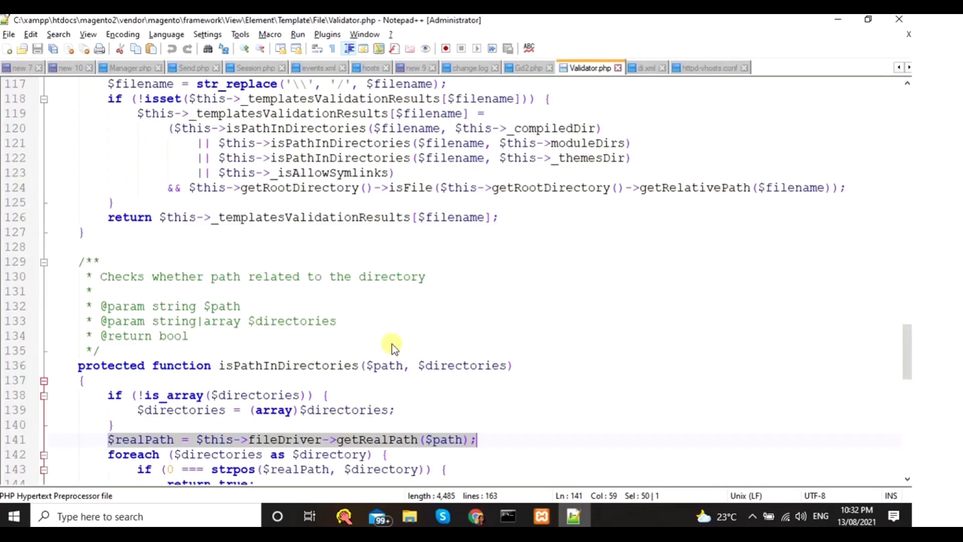
double_click(352, 276)
key(ctrl+f)
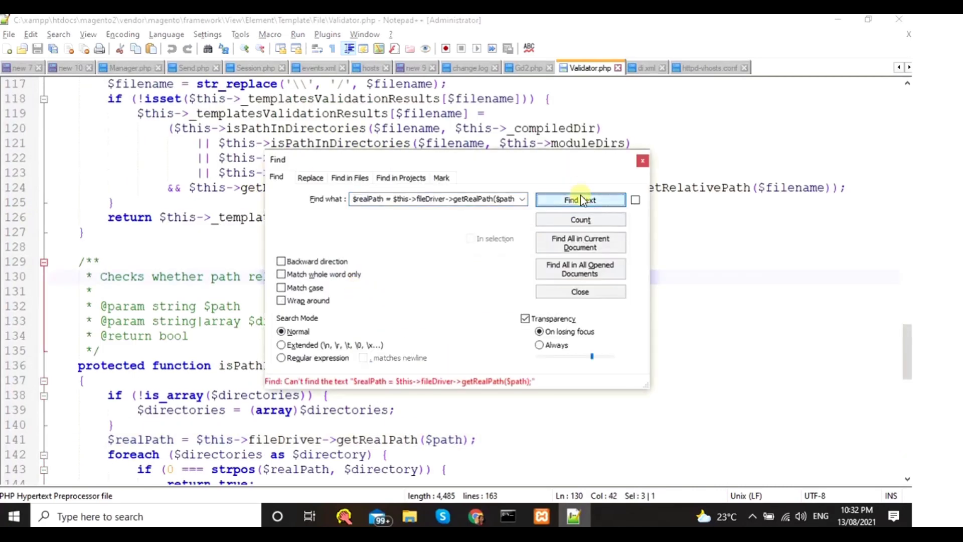
click(580, 198)
click(642, 161)
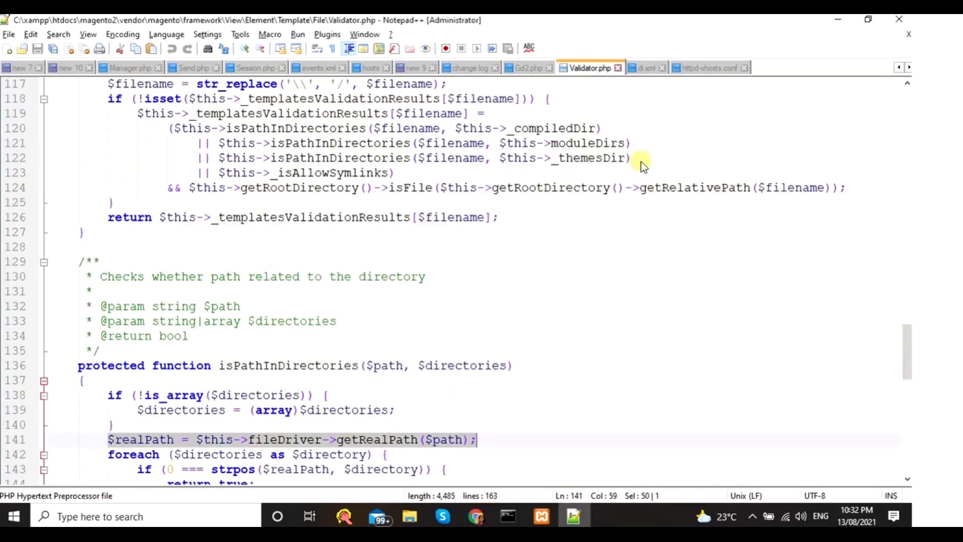
scroll(389, 404, down, 2)
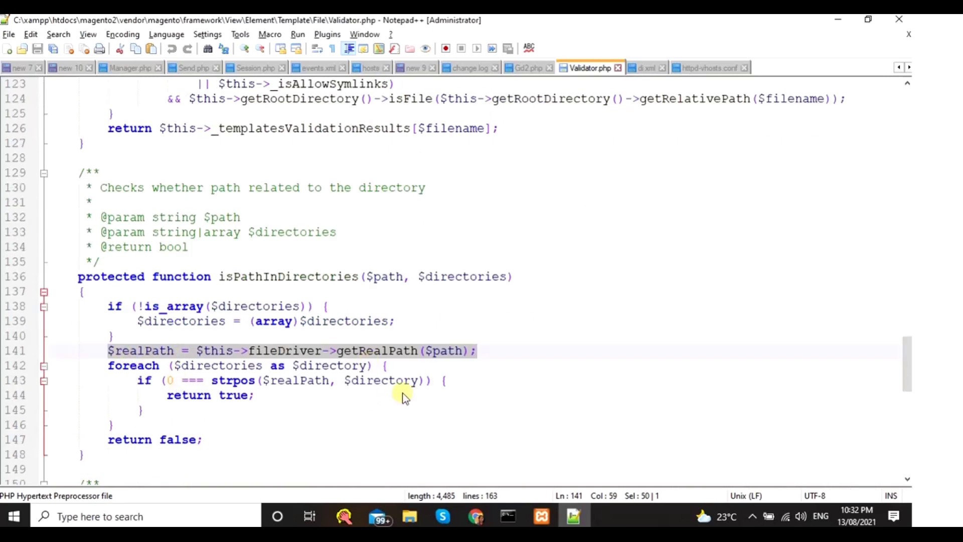
- Replace line 141 with the tutorial's str_replace getRealPath line and save Validator.php
click(477, 520)
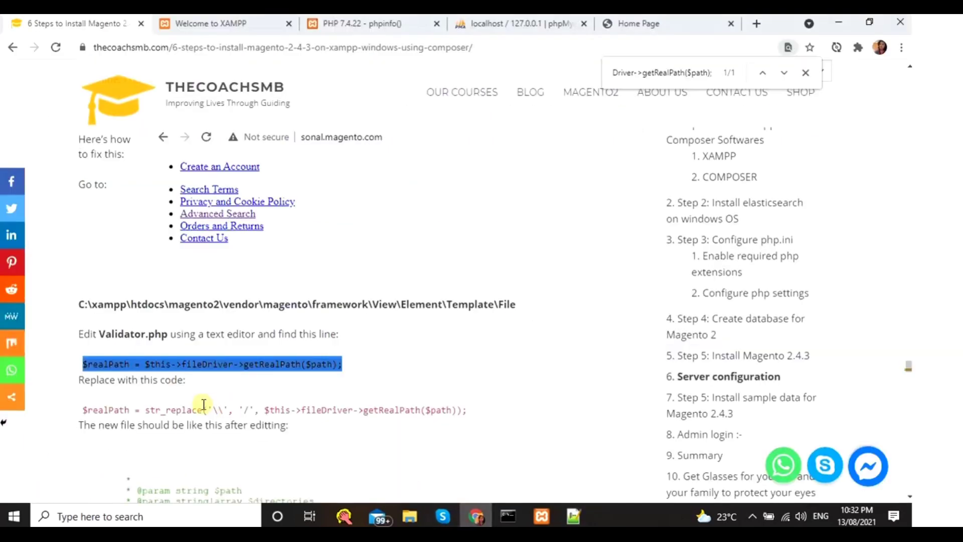
scroll(116, 379, down, 1)
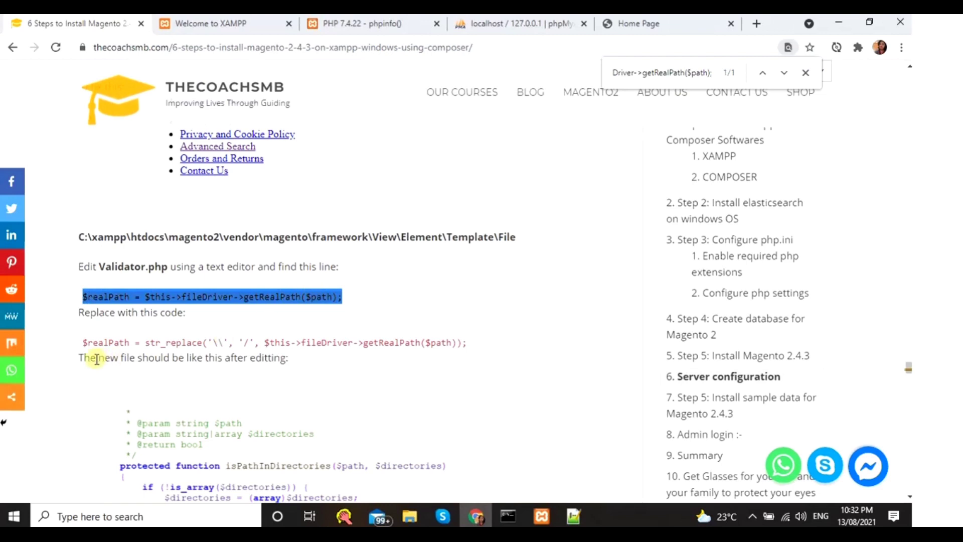
drag(84, 340, 465, 342)
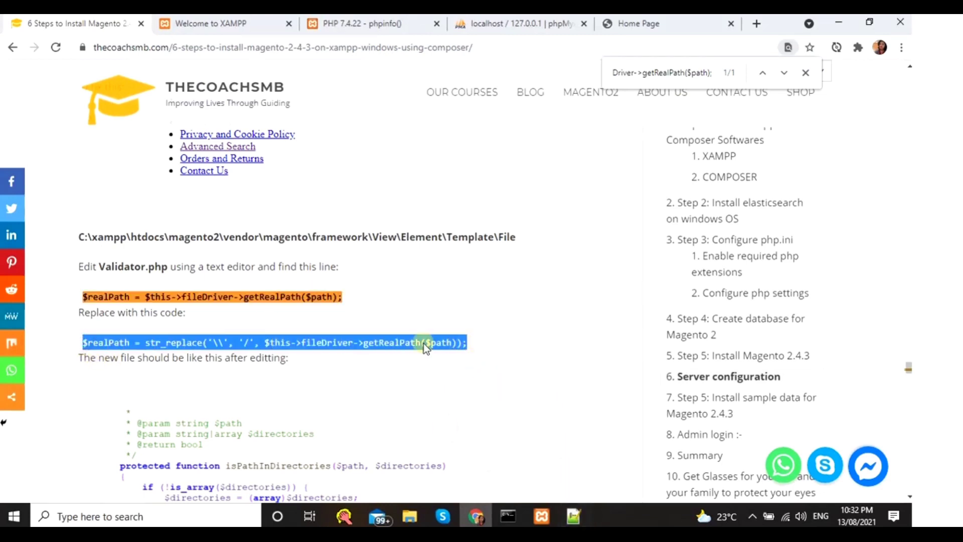
right_click(443, 342)
click(454, 346)
click(574, 516)
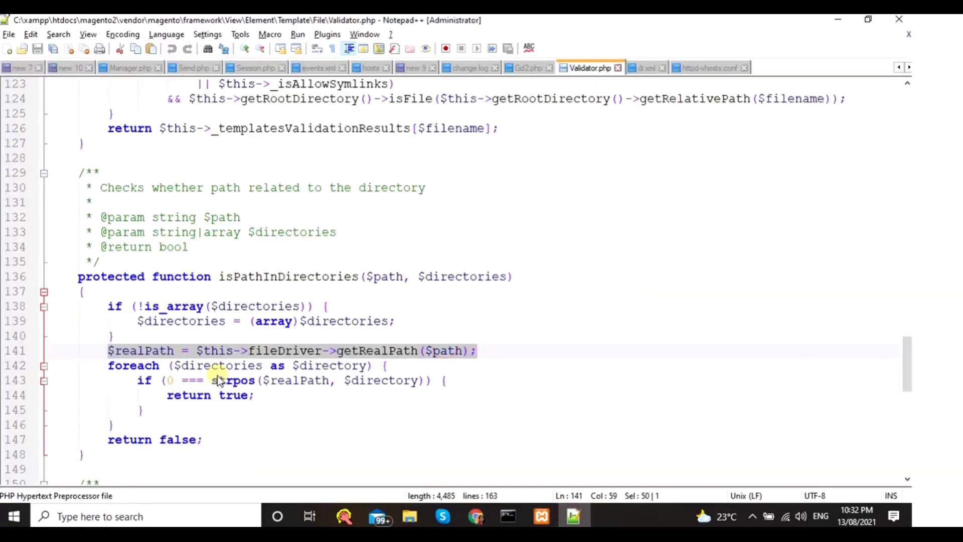
key(Delete)
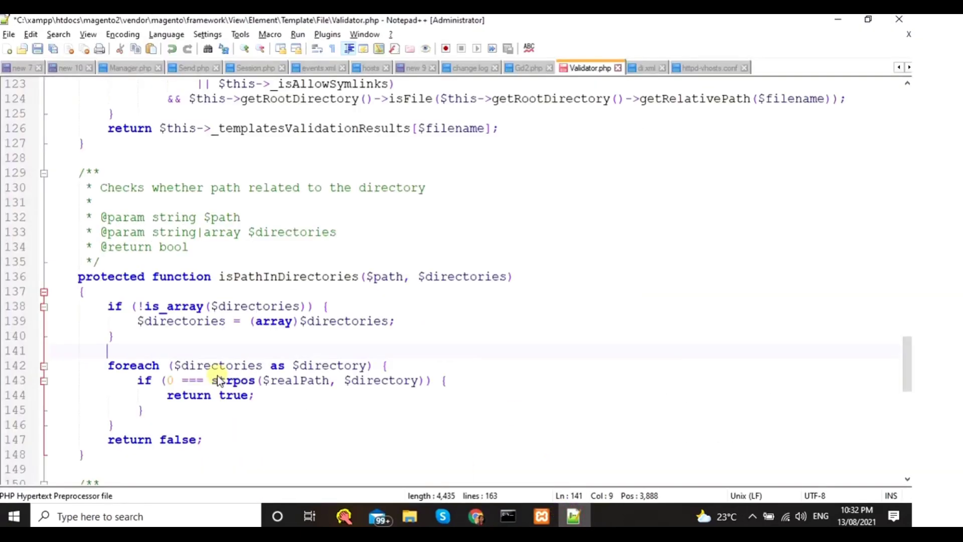
key(ctrl+v)
key(ctrl+s)
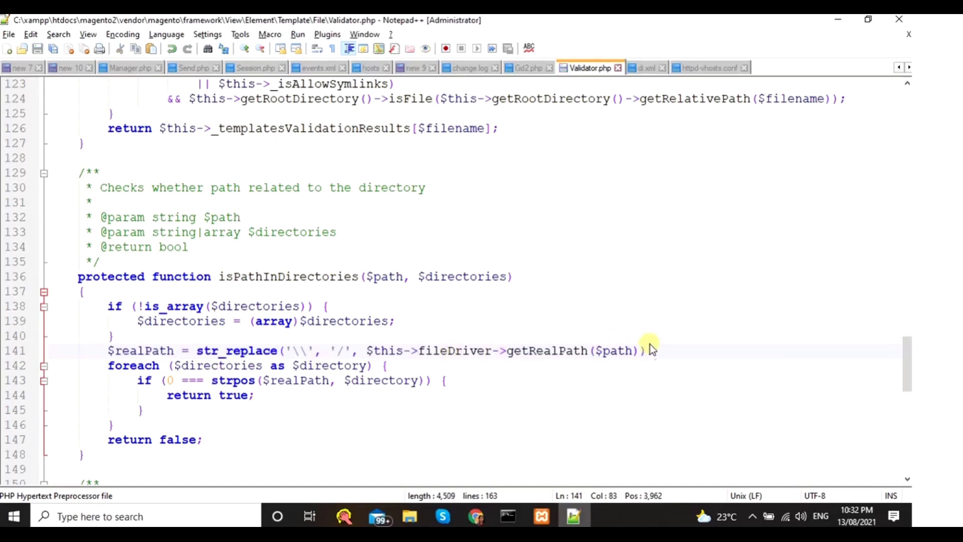
- Scroll the tutorial to the di.xml Symlink-to-Copy step, dismissing the accidental page-save dialog
click(474, 517)
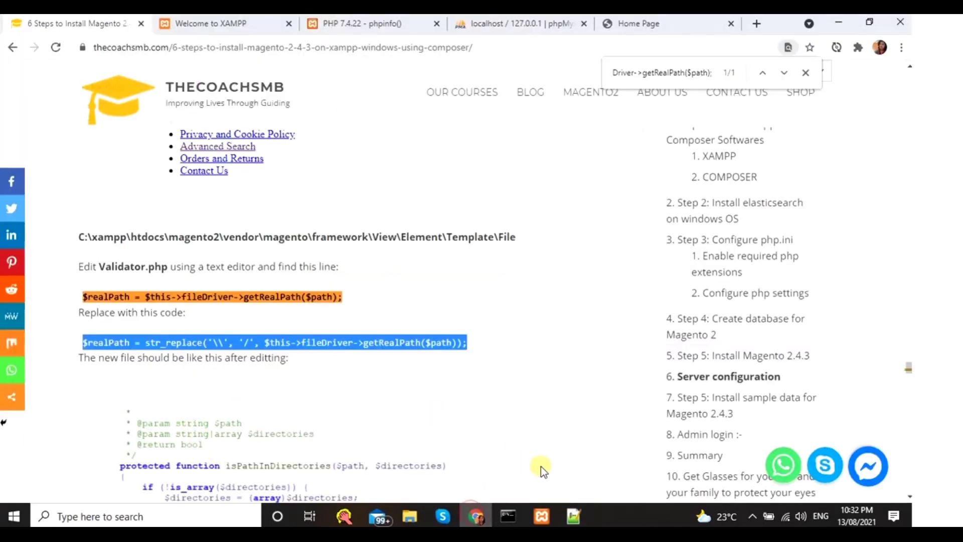
scroll(192, 410, down, 4)
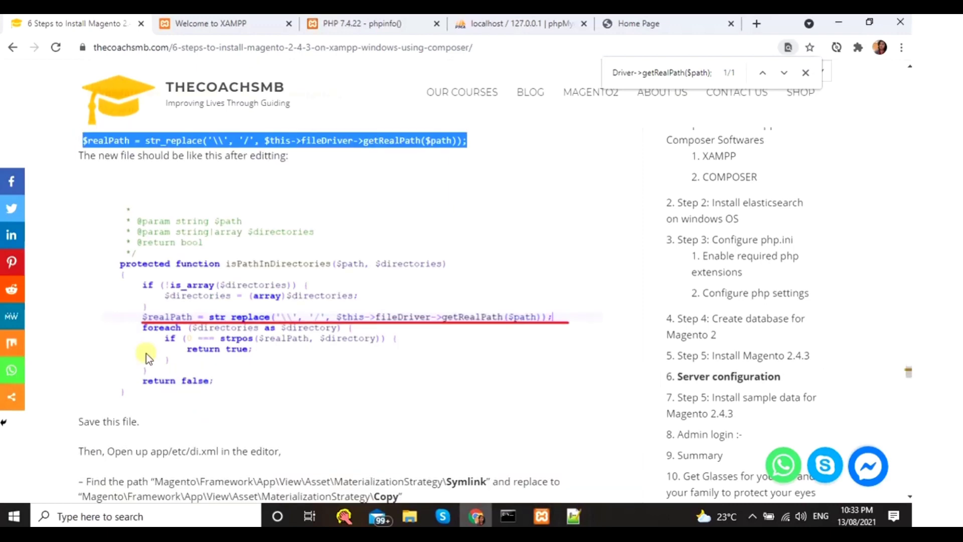
scroll(159, 408, down, 4)
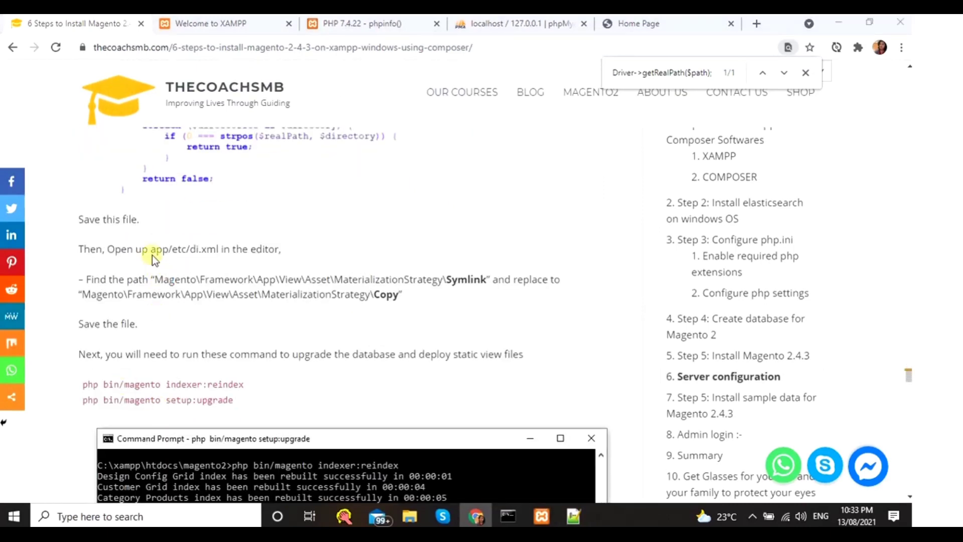
key(ctrl+s)
click(653, 393)
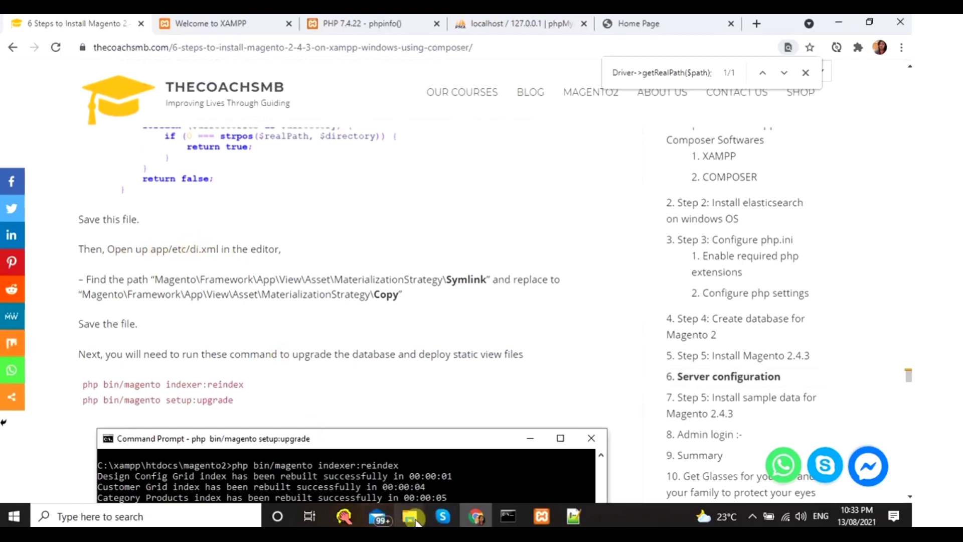
- Browse from magento2 into app\etc and open di.xml with Edit with Notepad++
mouse_move(418, 510)
click(463, 469)
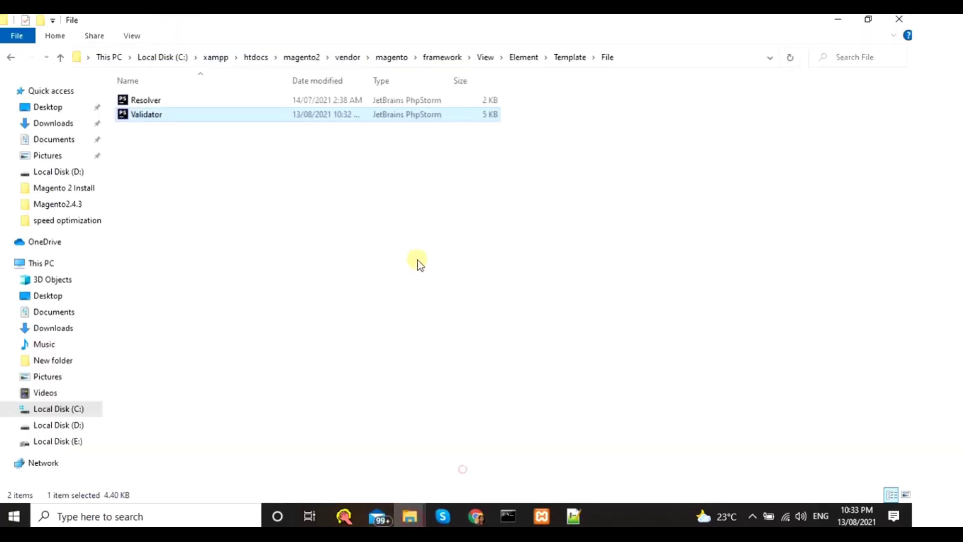
click(303, 58)
double_click(141, 98)
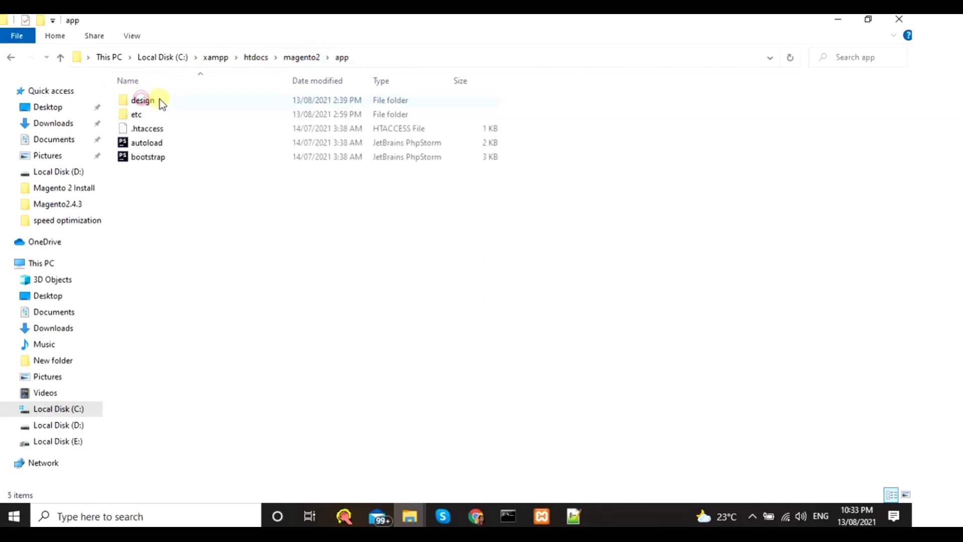
double_click(147, 111)
click(136, 129)
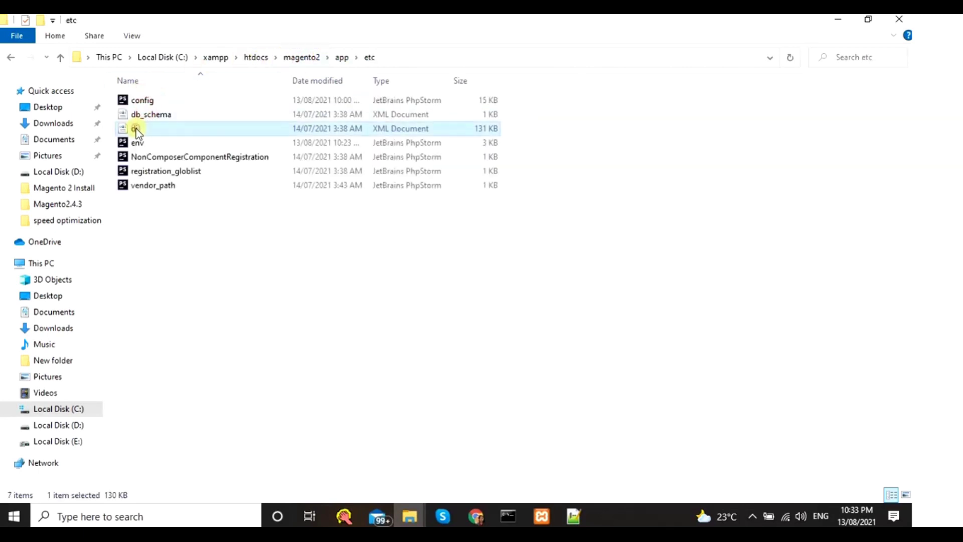
right_click(136, 128)
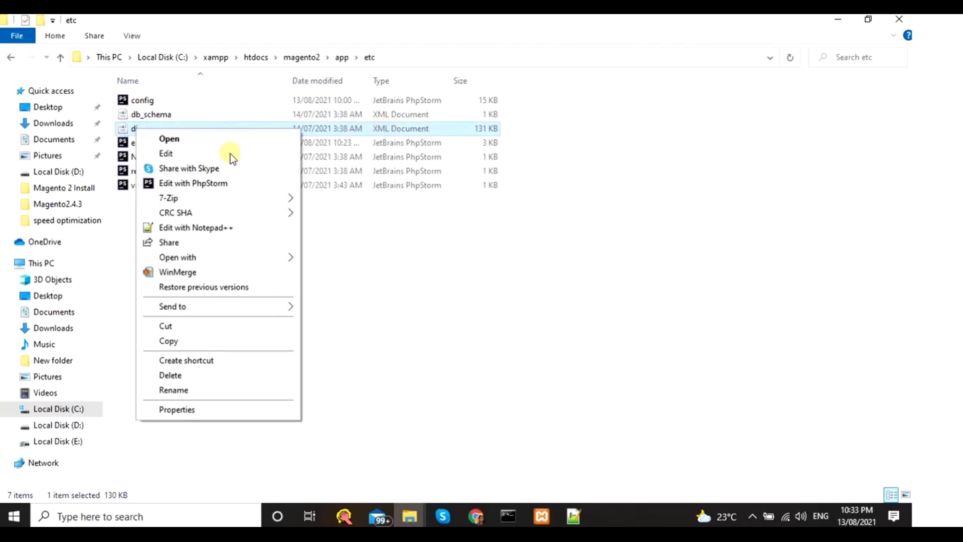
click(205, 228)
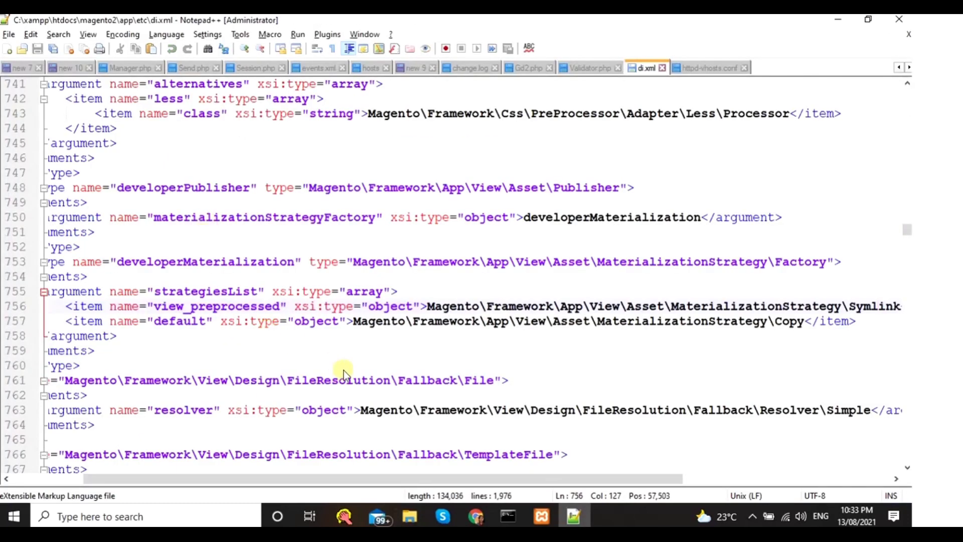
- Copy the MaterializationStrategy\Symlink path from the guide and search di.xml for it
click(475, 517)
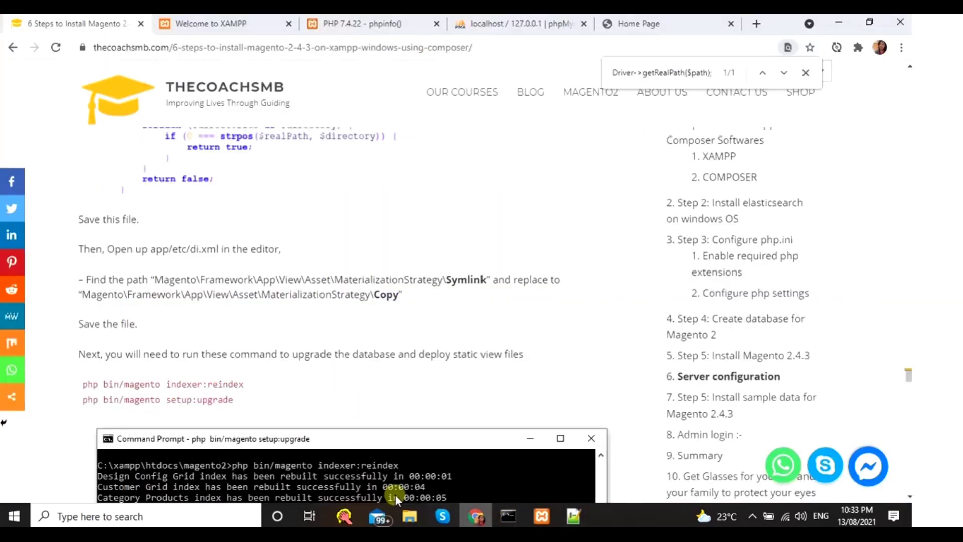
double_click(473, 277)
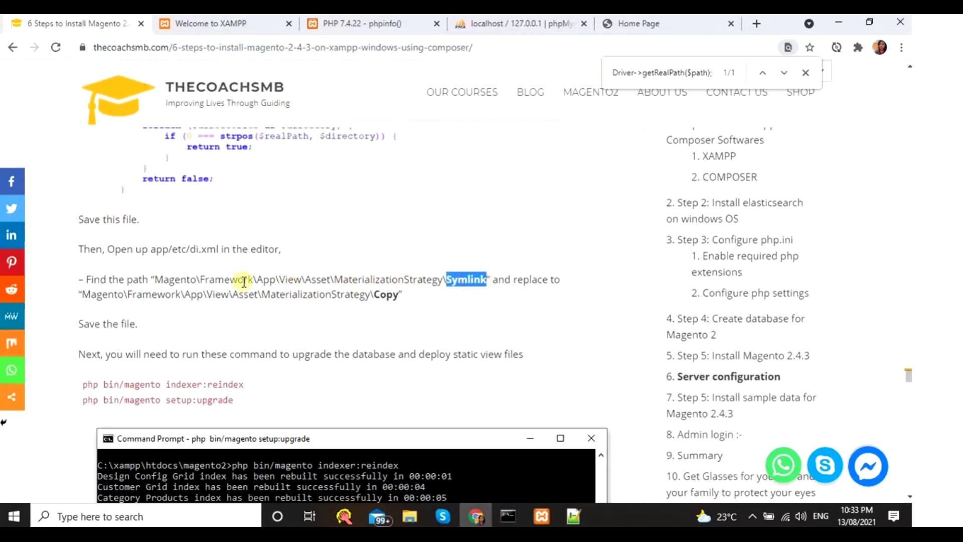
drag(158, 279, 484, 275)
key(alt+Tab)
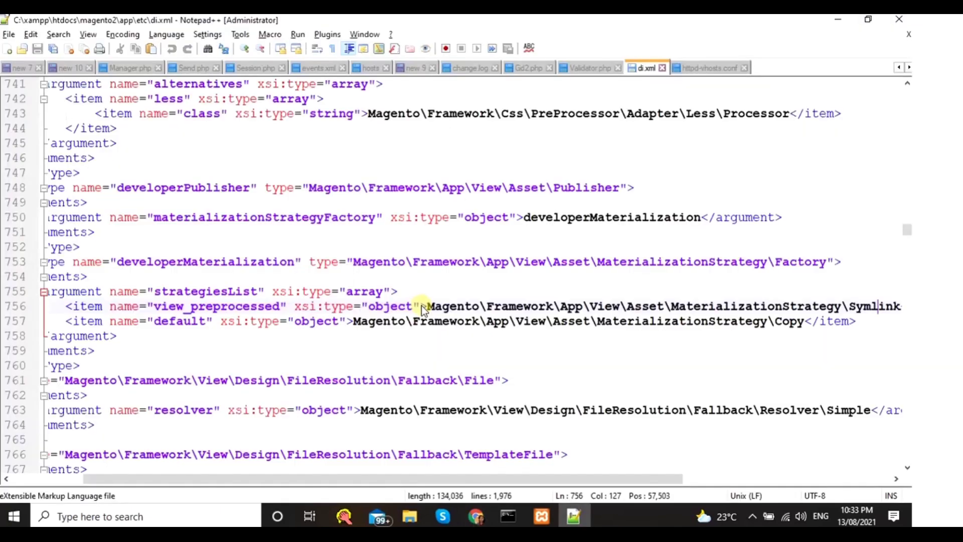
key(ctrl+f)
key(ctrl+v)
click(565, 200)
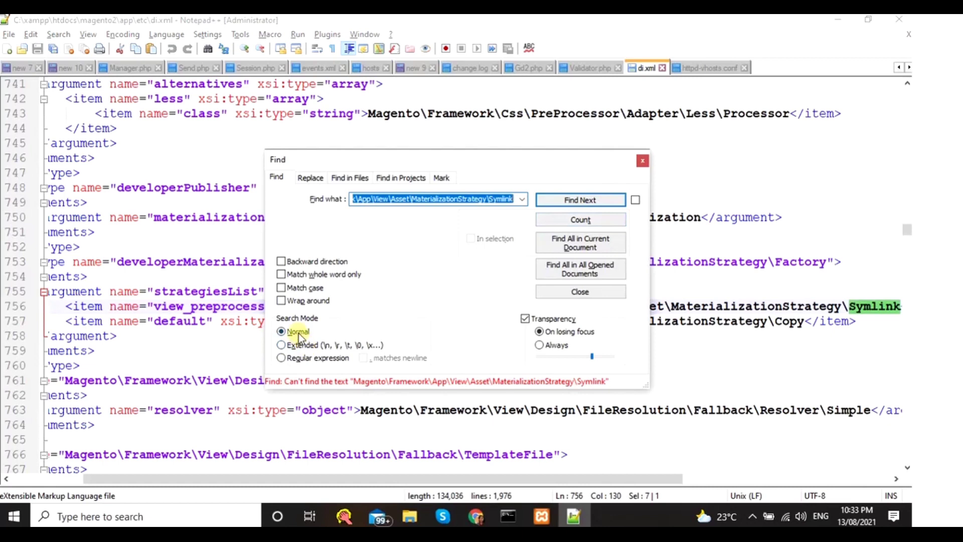
- Shorten the search to onStrategy\Symlink and locate it on line 756
click(451, 199)
key(BackSpace)
key(BackSpace)
key(BackSpace)
key(BackSpace)
key(BackSpace)
key(BackSpace)
key(BackSpace)
key(BackSpace)
key(BackSpace)
key(BackSpace)
key(BackSpace)
key(BackSpace)
key(BackSpace)
key(BackSpace)
key(BackSpace)
key(BackSpace)
key(BackSpace)
key(BackSpace)
key(BackSpace)
key(BackSpace)
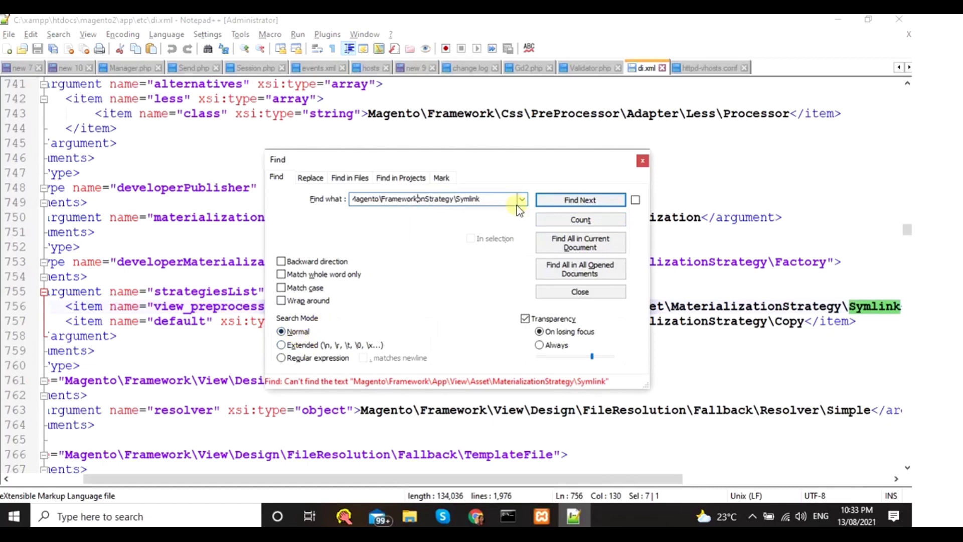
key(BackSpace)
key(BackSpace)
key(BackSpace)
key(BackSpace)
key(BackSpace)
key(BackSpace)
key(BackSpace)
key(BackSpace)
key(BackSpace)
key(BackSpace)
key(BackSpace)
key(BackSpace)
key(BackSpace)
key(BackSpace)
key(BackSpace)
key(BackSpace)
key(BackSpace)
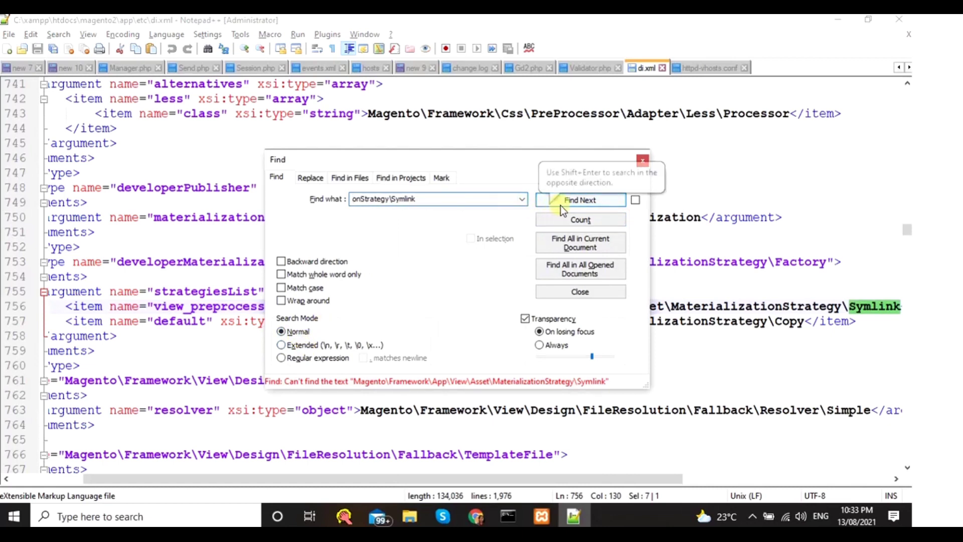
click(565, 204)
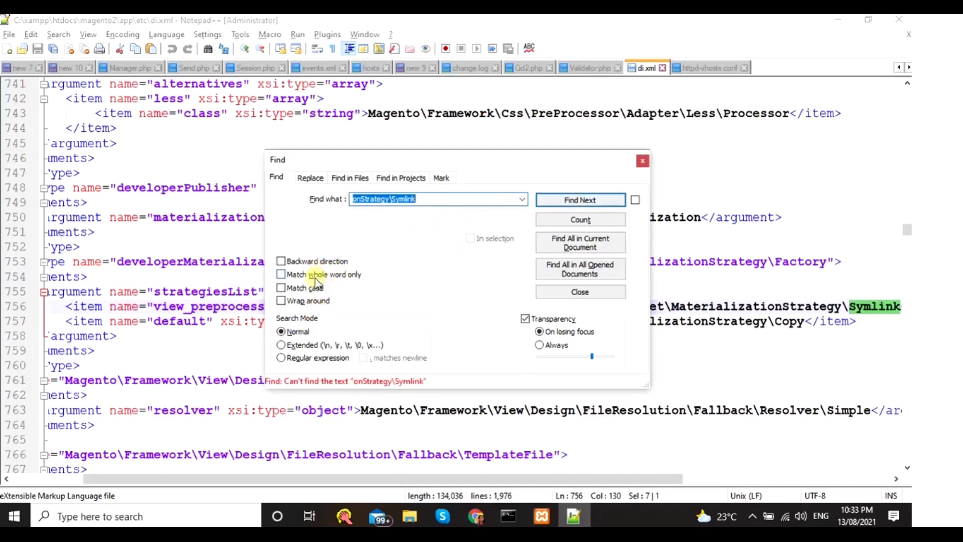
click(301, 301)
click(581, 200)
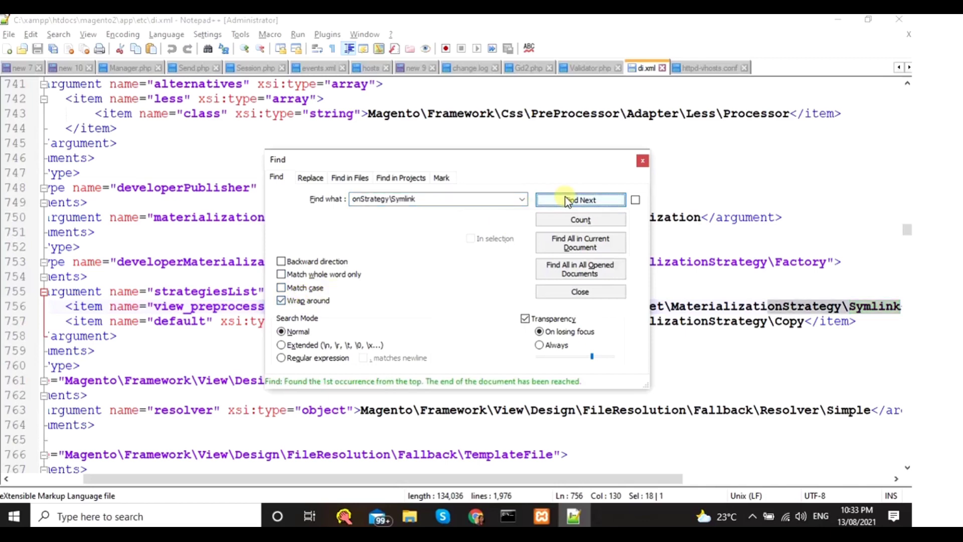
click(643, 161)
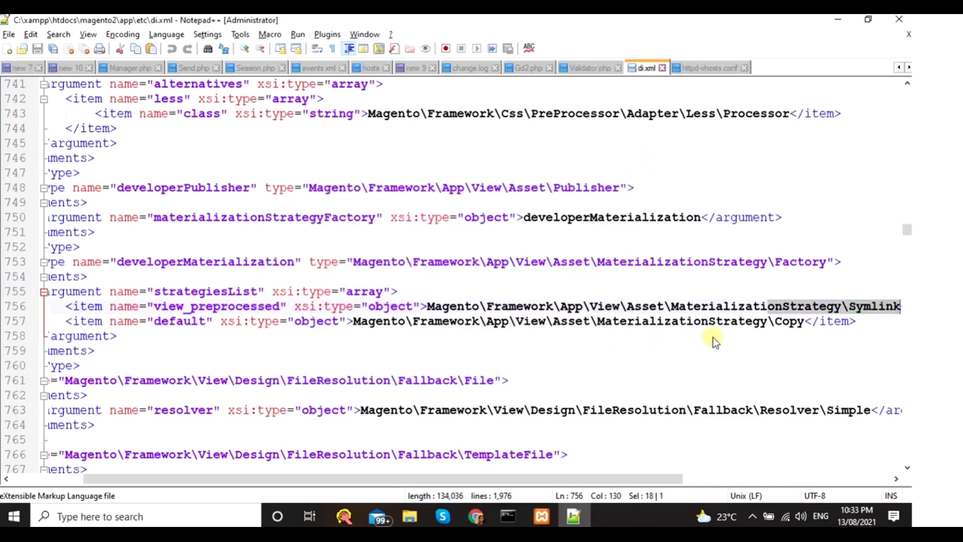
- Replace Symlink with Copy on line 756 and save di.xml
key(alt+Tab)
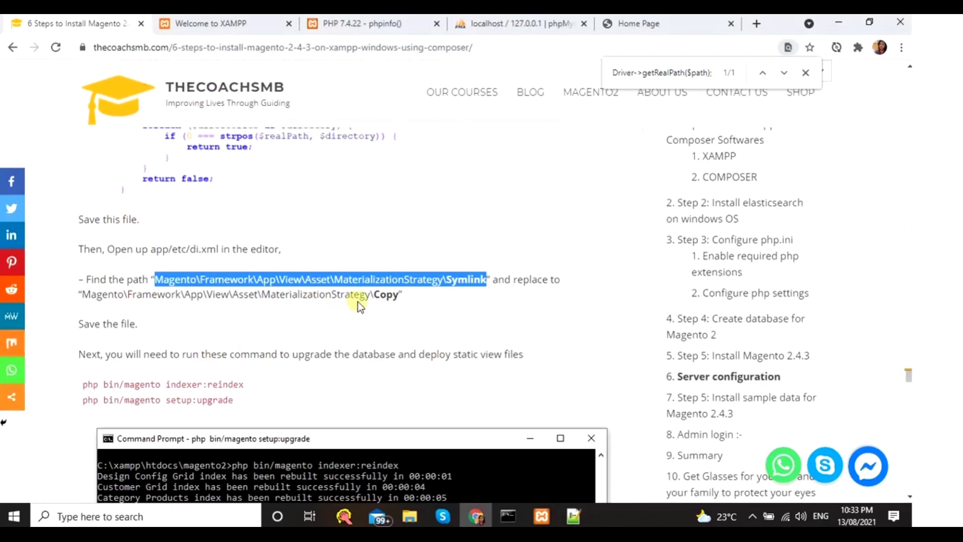
double_click(382, 295)
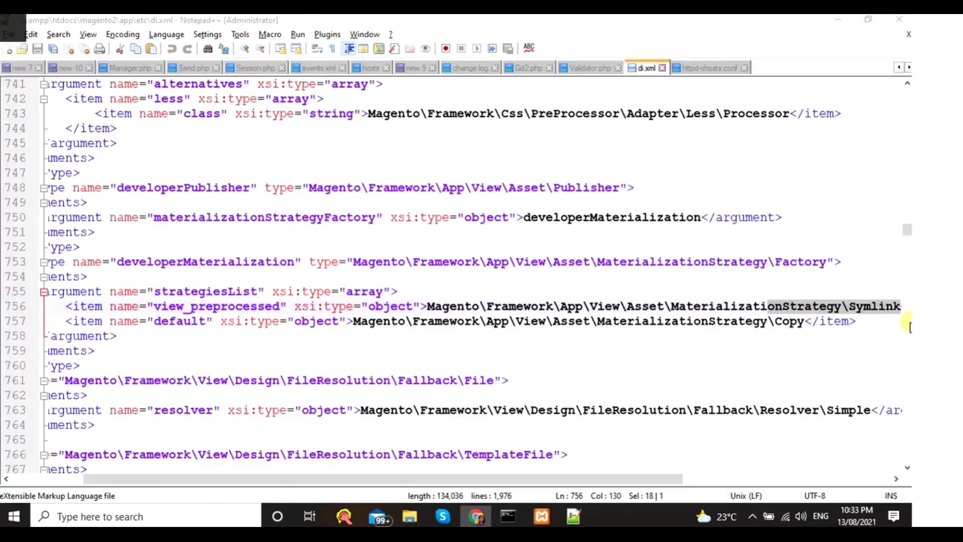
key(alt+Tab)
double_click(880, 307)
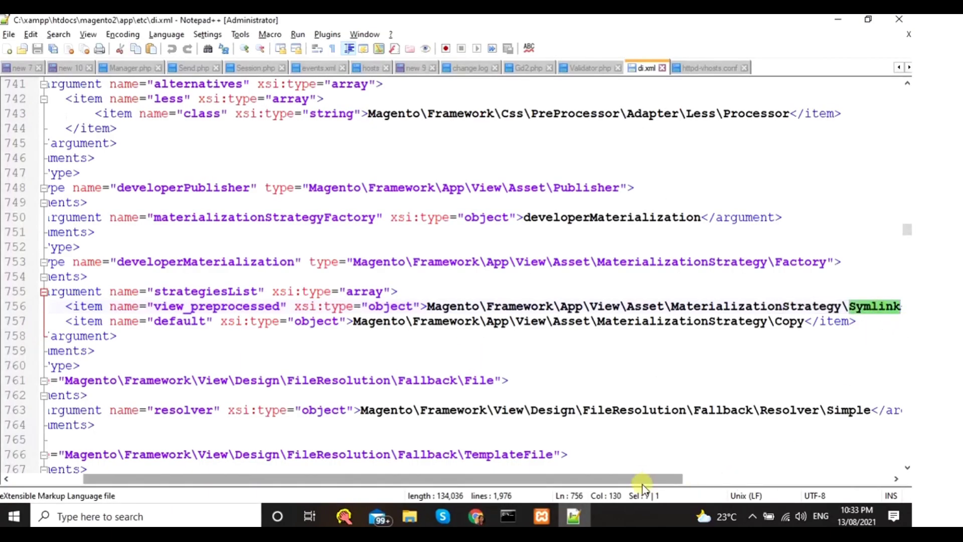
drag(680, 474, 690, 474)
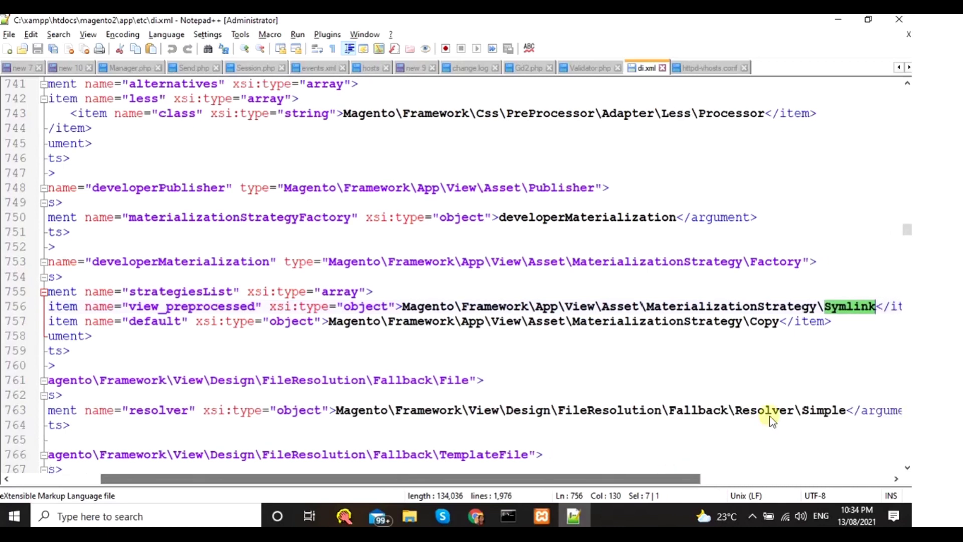
key(ctrl+v)
key(ctrl+s)
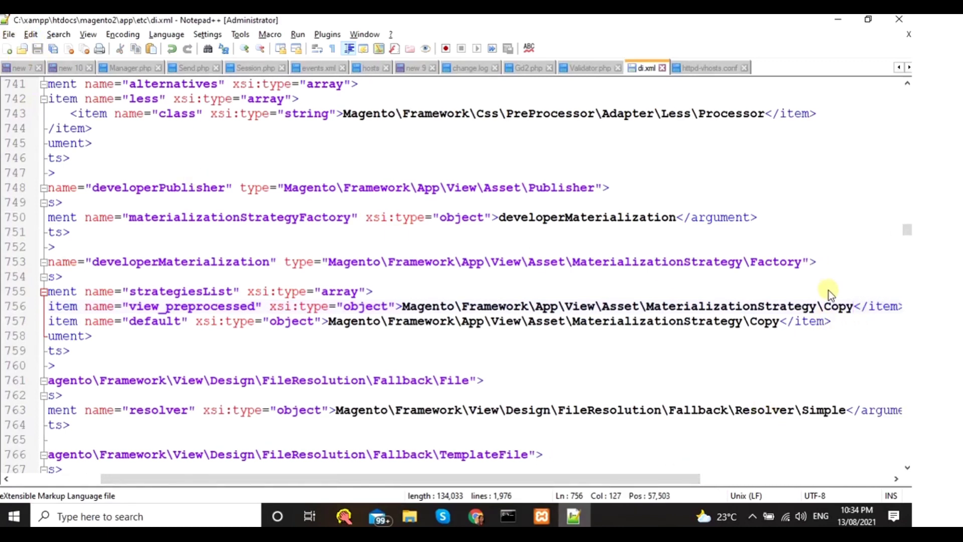
- Copy the indexer:reindex command from the guide and run it in the Magento command prompt
click(476, 516)
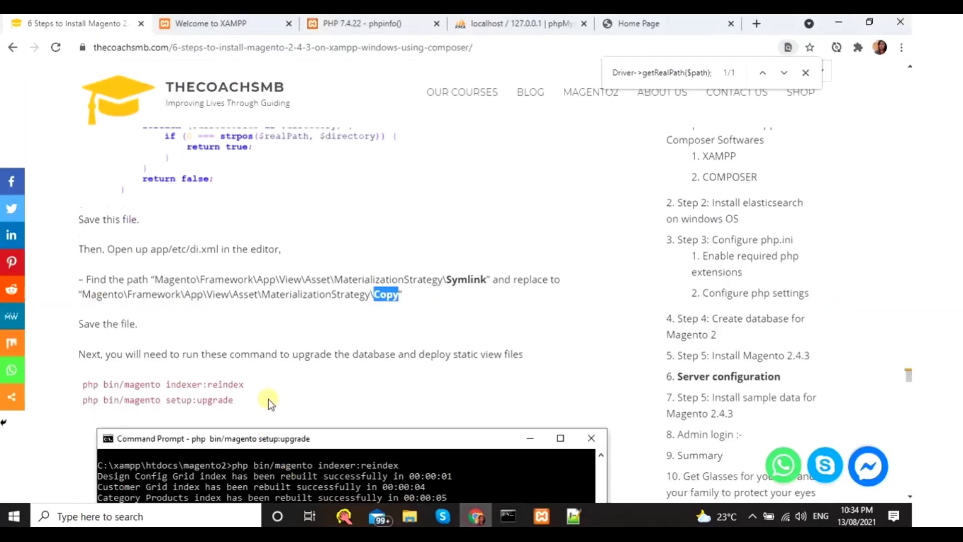
scroll(269, 398, down, 1)
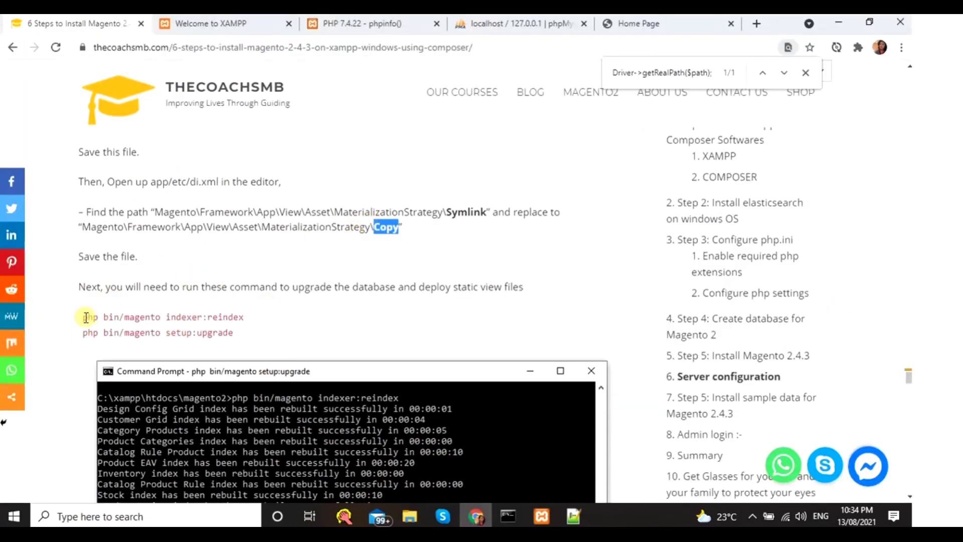
drag(83, 317, 286, 318)
scroll(163, 337, down, 2)
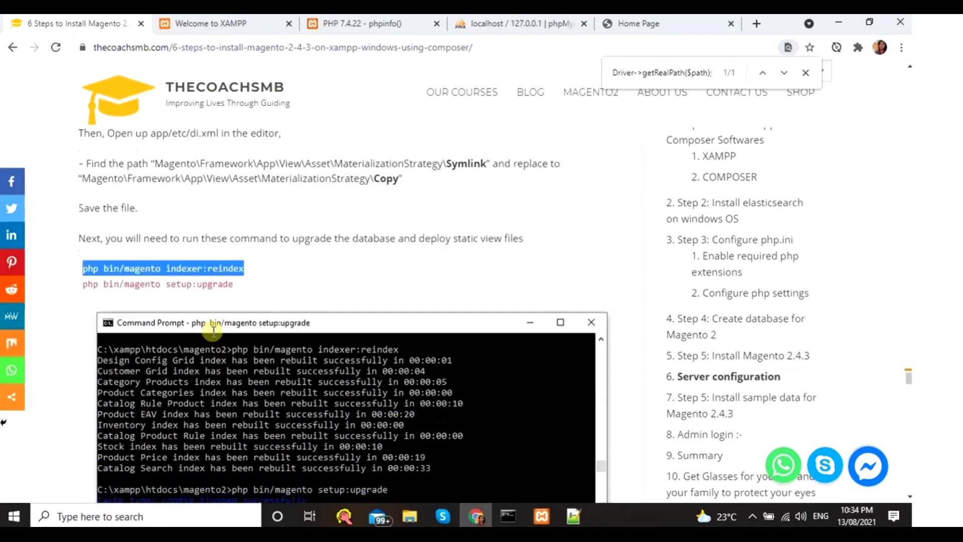
click(508, 517)
click(438, 462)
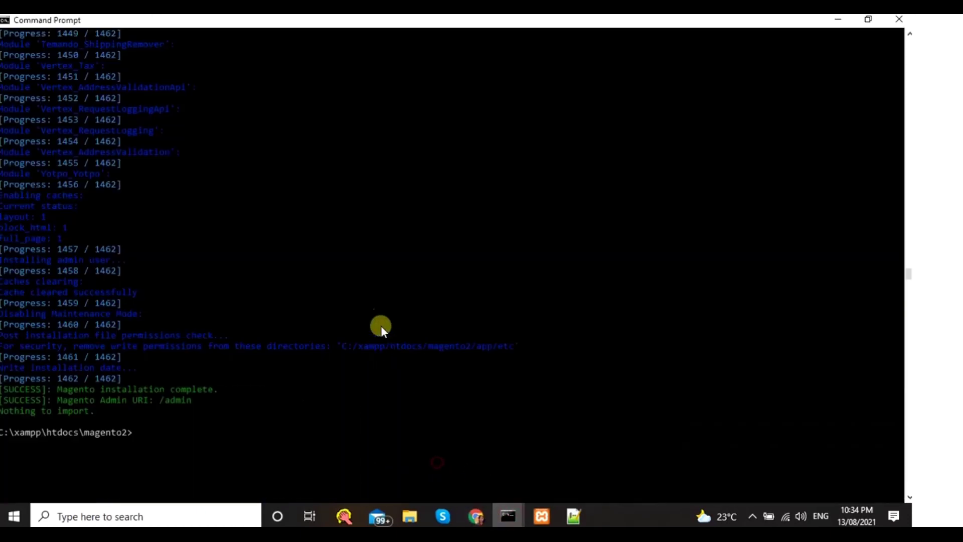
right_click(369, 427)
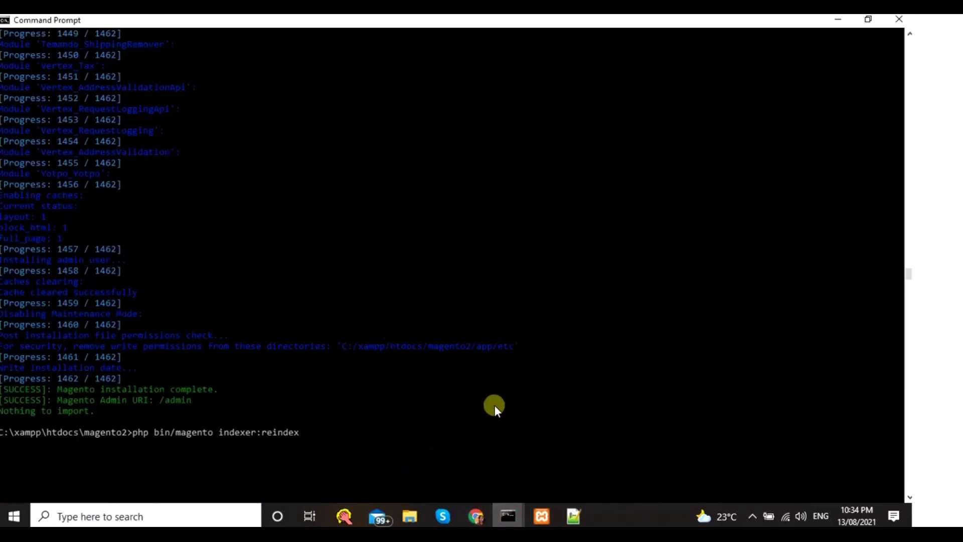
key(Return)
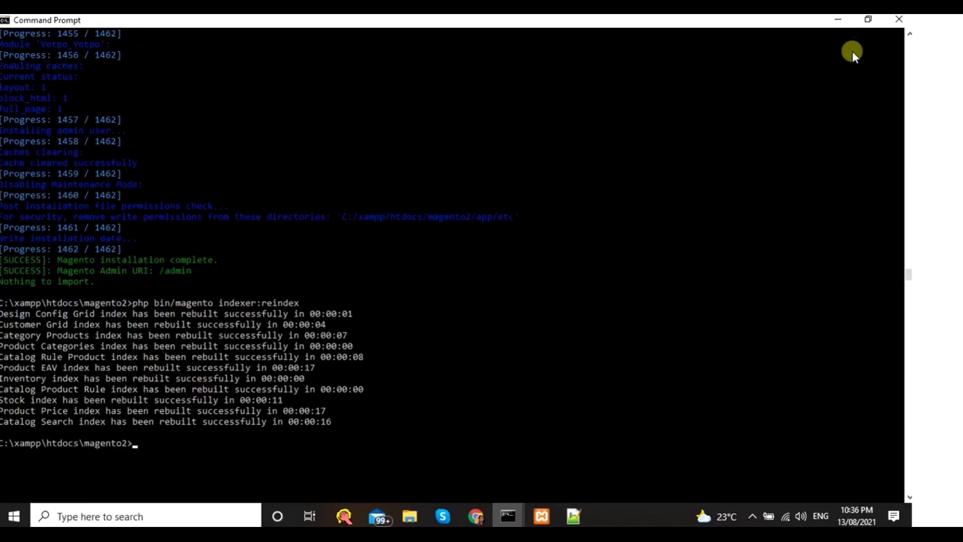
- Paste php bin/magento setup:upgrade from the guide at the prompt and maximize the window
click(869, 19)
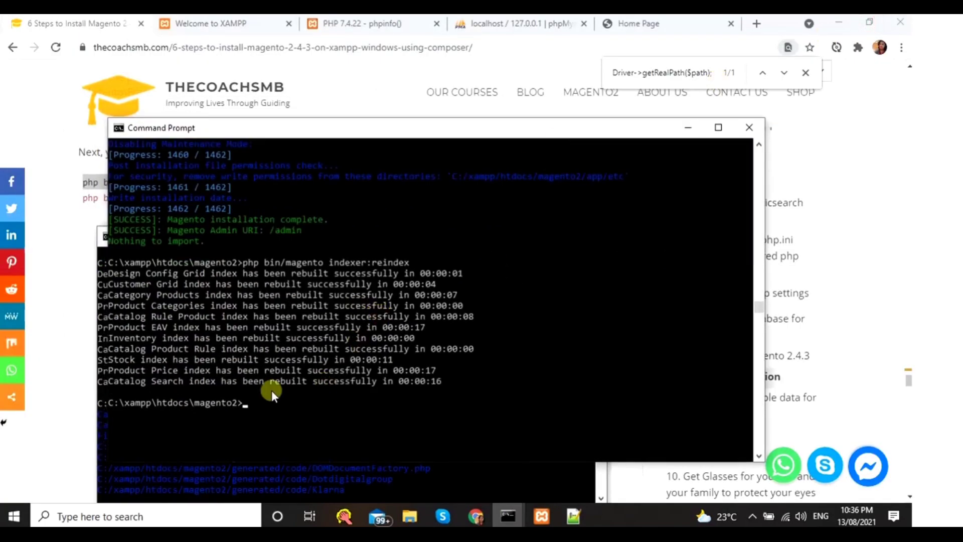
click(64, 276)
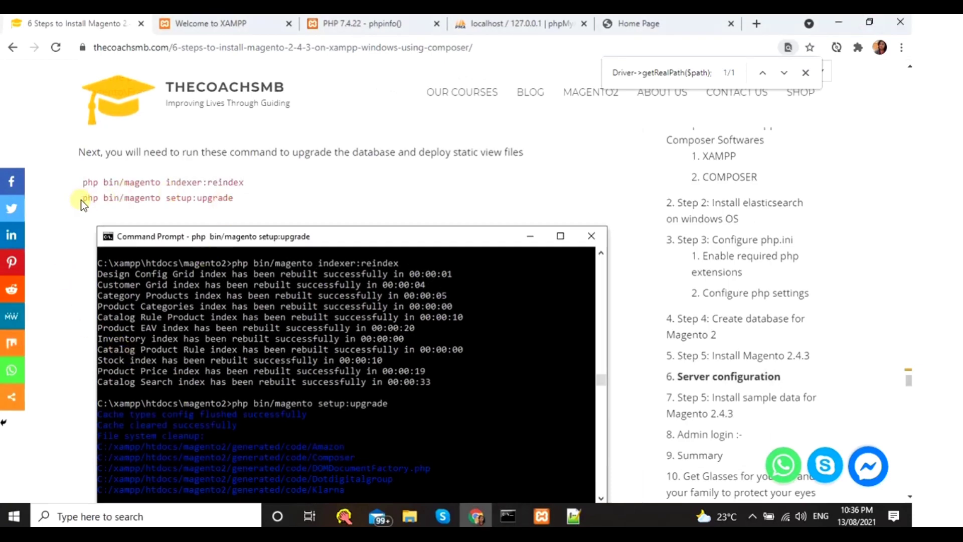
drag(81, 200, 235, 201)
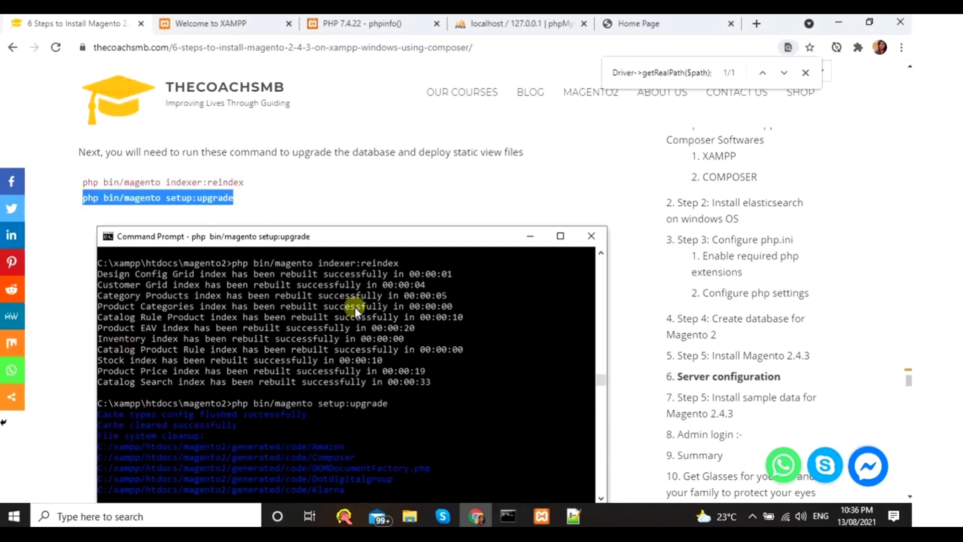
right_click(211, 196)
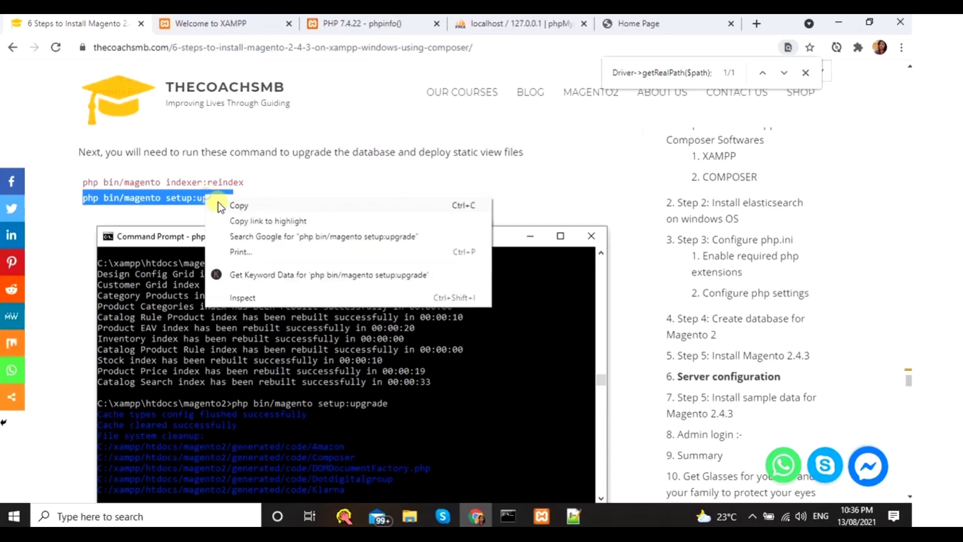
click(236, 206)
click(498, 506)
click(468, 474)
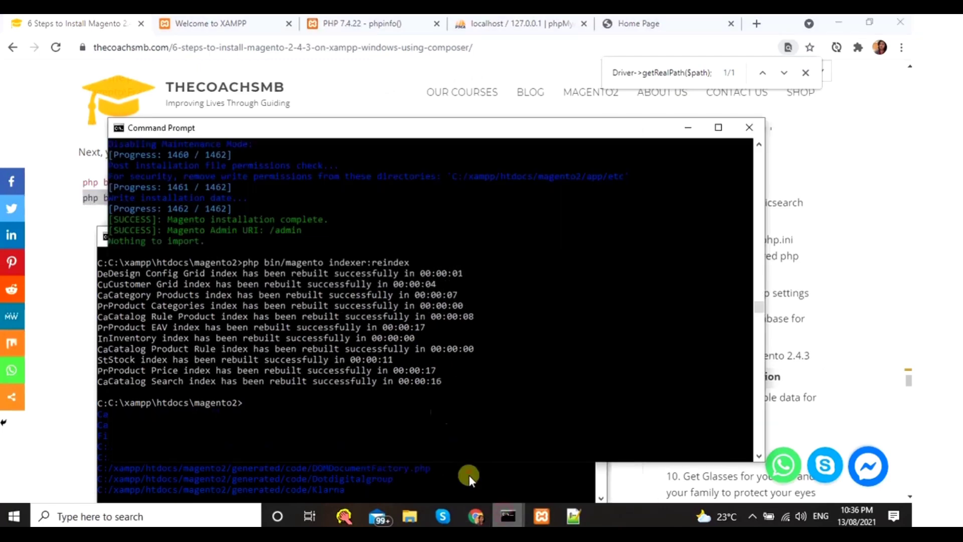
scroll(408, 335, down, 3)
right_click(414, 324)
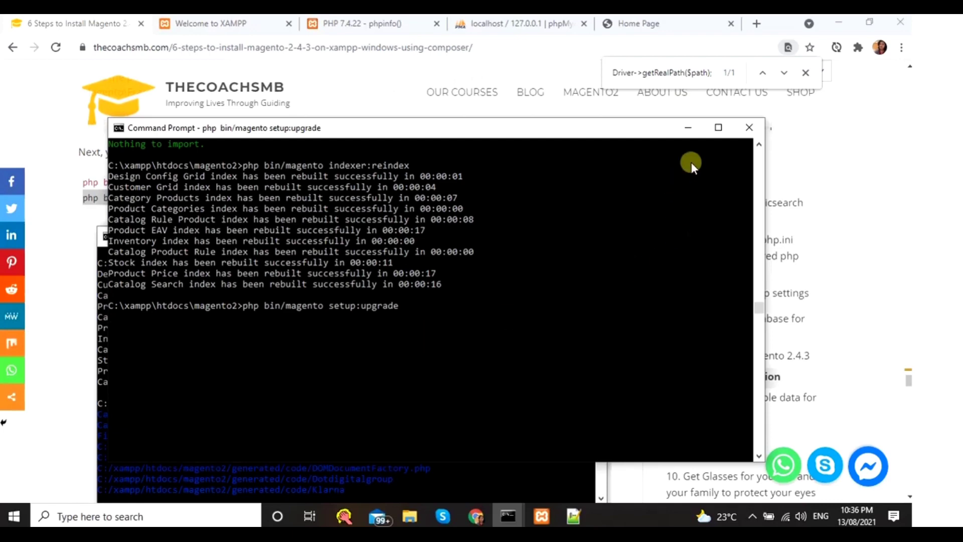
click(719, 127)
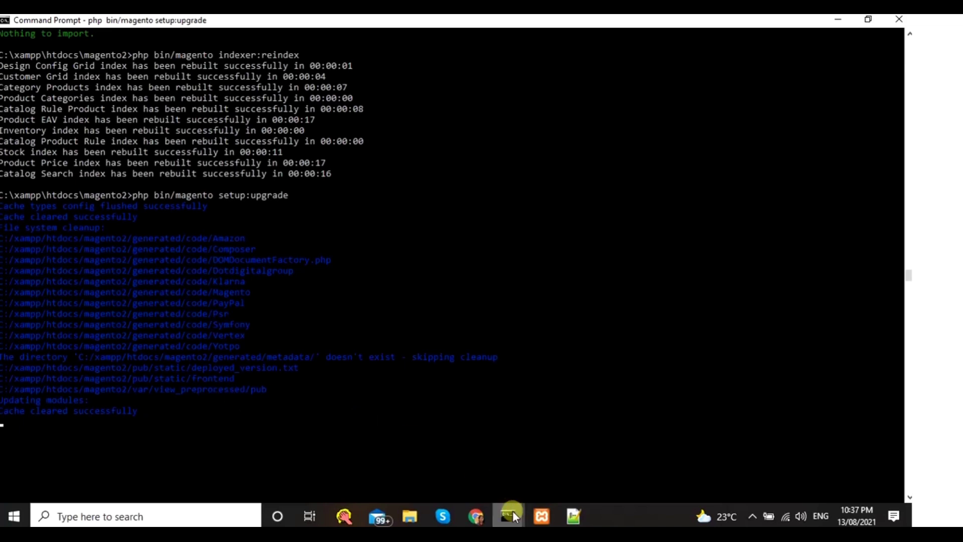
- Check the Elasticsearch console while waiting for the upgrade to finish
mouse_move(512, 511)
click(556, 473)
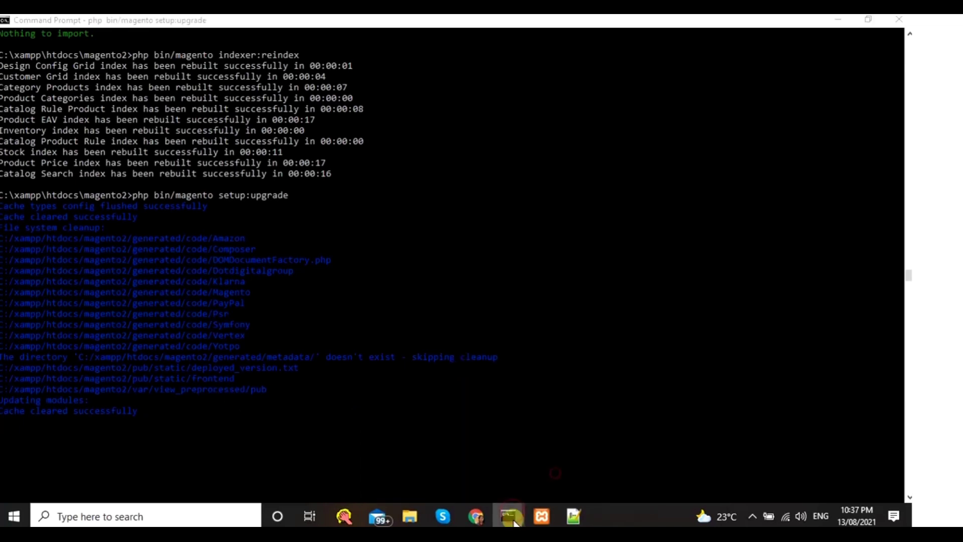
mouse_move(510, 517)
click(549, 476)
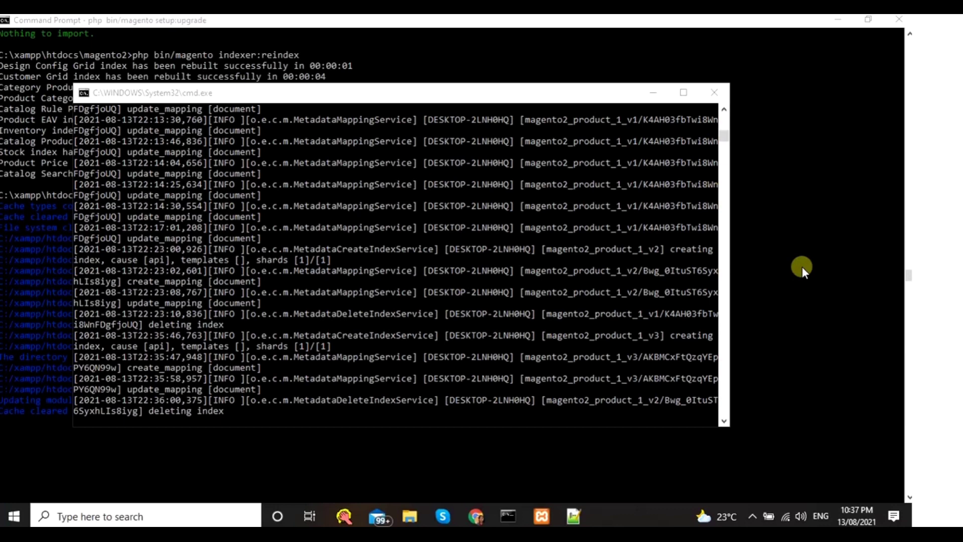
click(802, 266)
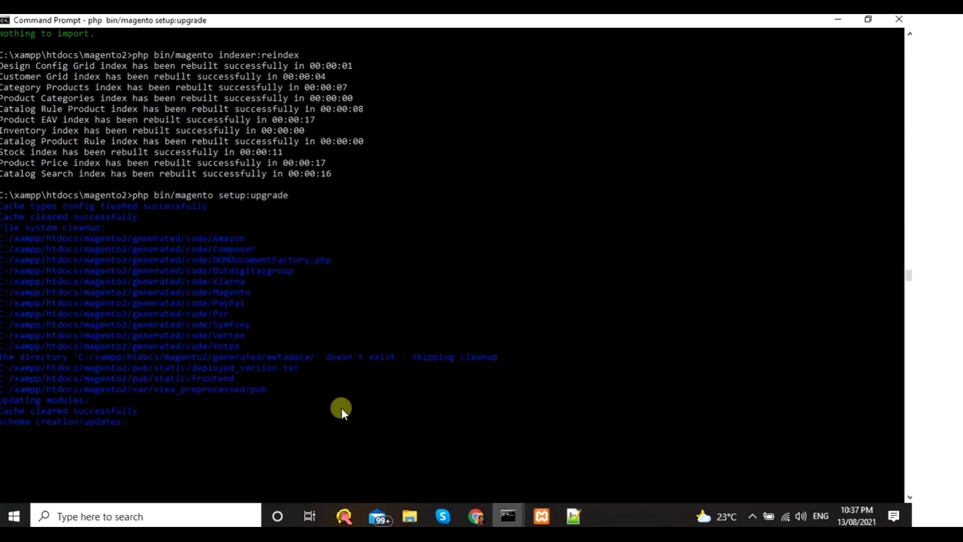
click(751, 510)
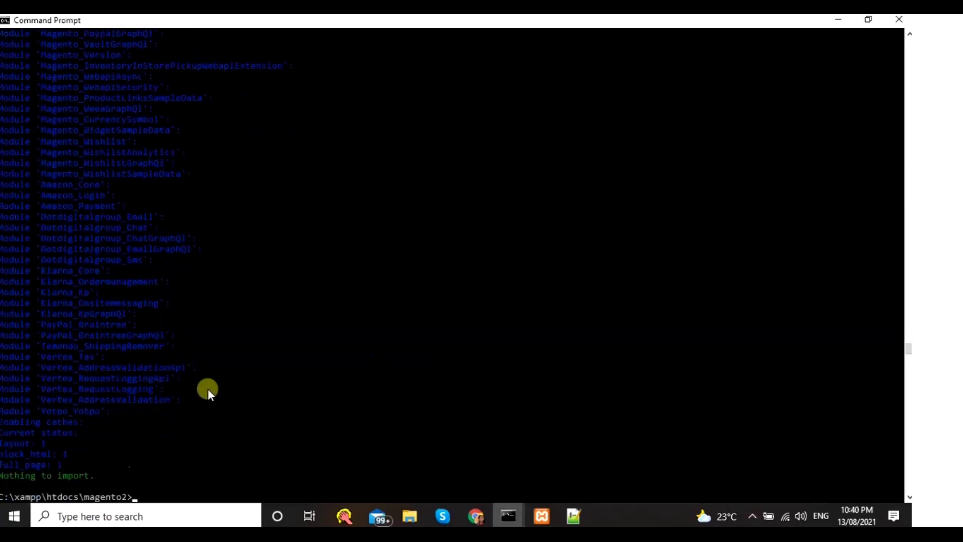
scroll(208, 389, down, 2)
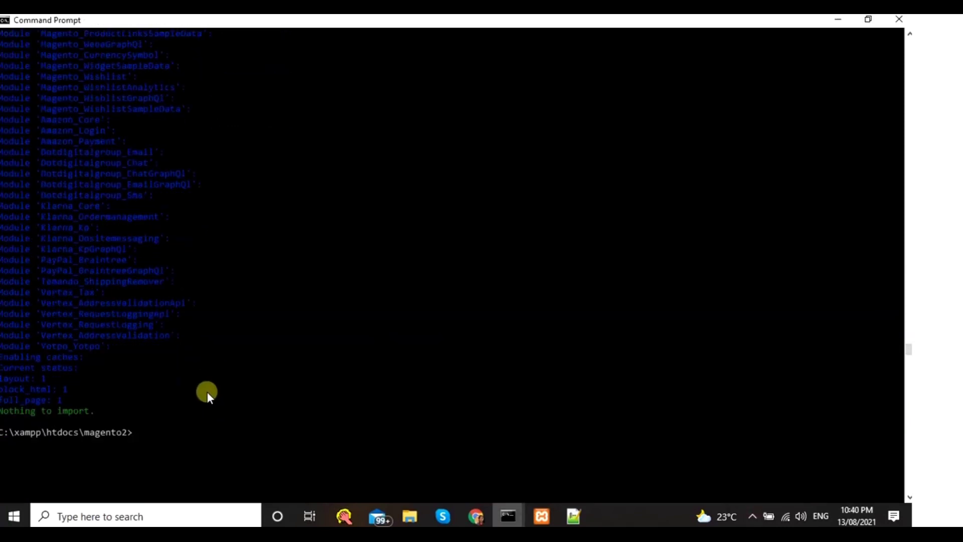
- Copy and run php bin/magento setup:static-content:deploy -f in the command prompt
click(476, 517)
scroll(283, 362, down, 3)
scroll(283, 362, down, 3)
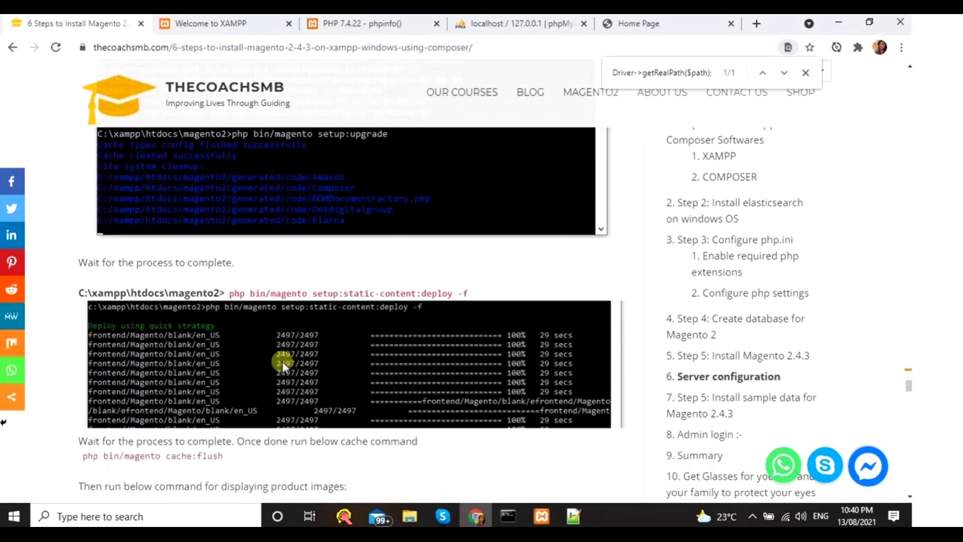
drag(229, 293, 484, 295)
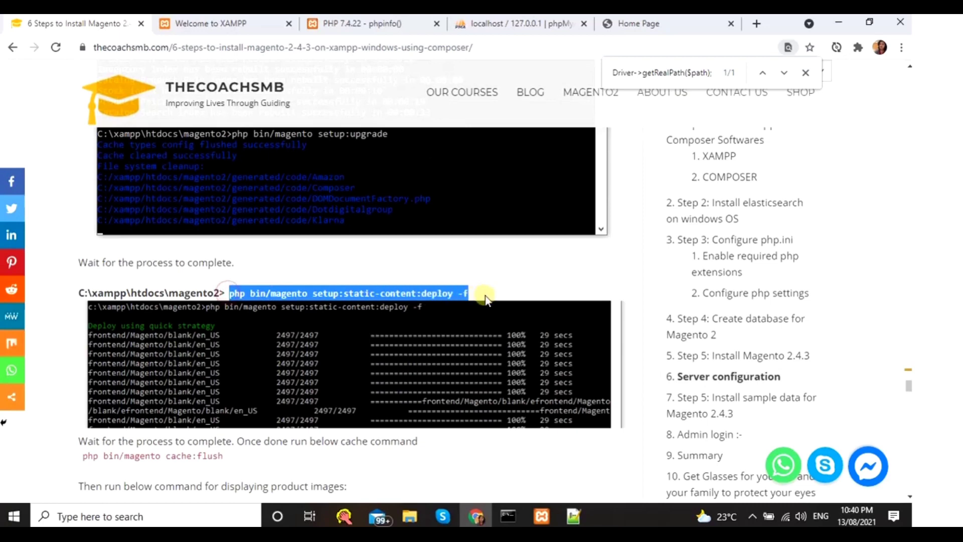
right_click(433, 294)
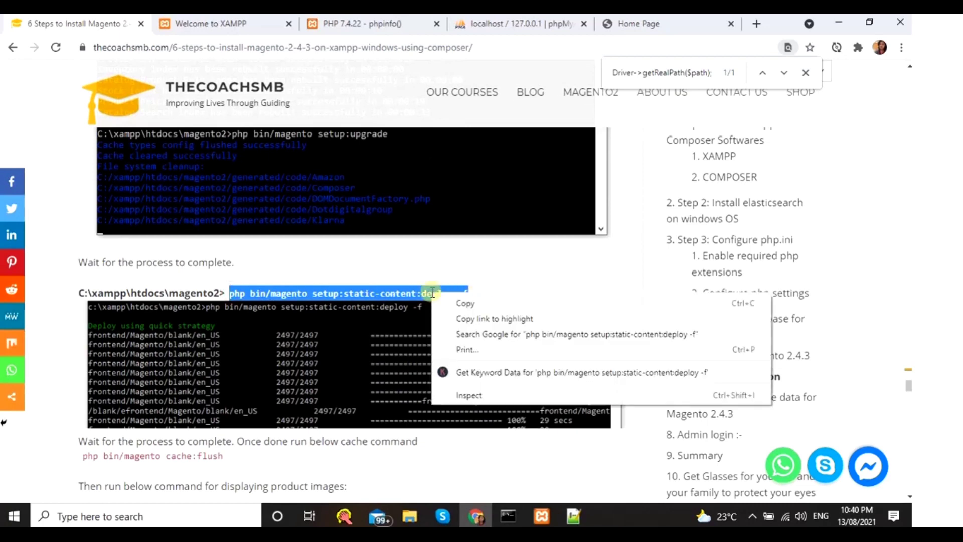
click(444, 301)
mouse_move(503, 523)
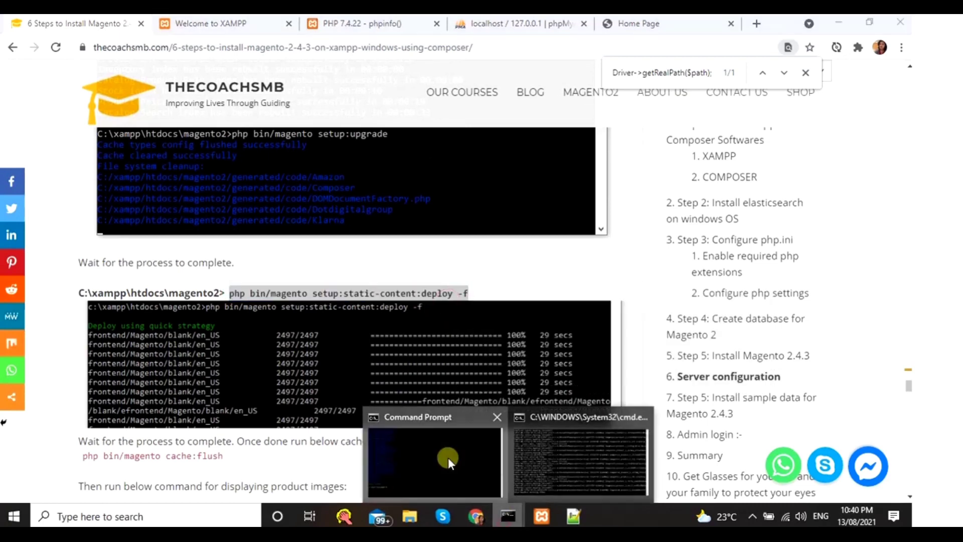
click(447, 457)
right_click(377, 350)
key(Return)
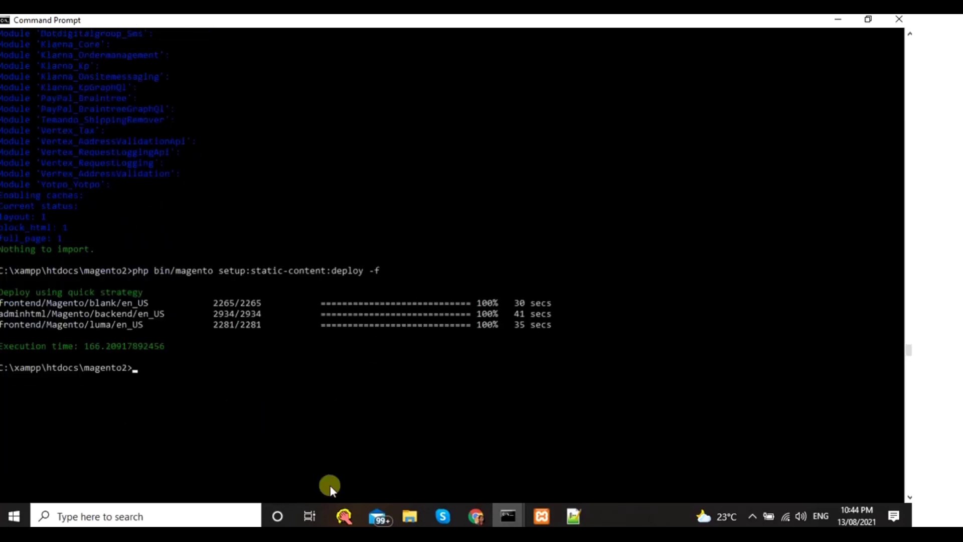
- Copy and run php bin/magento cache:flush
click(475, 518)
scroll(285, 447, down, 3)
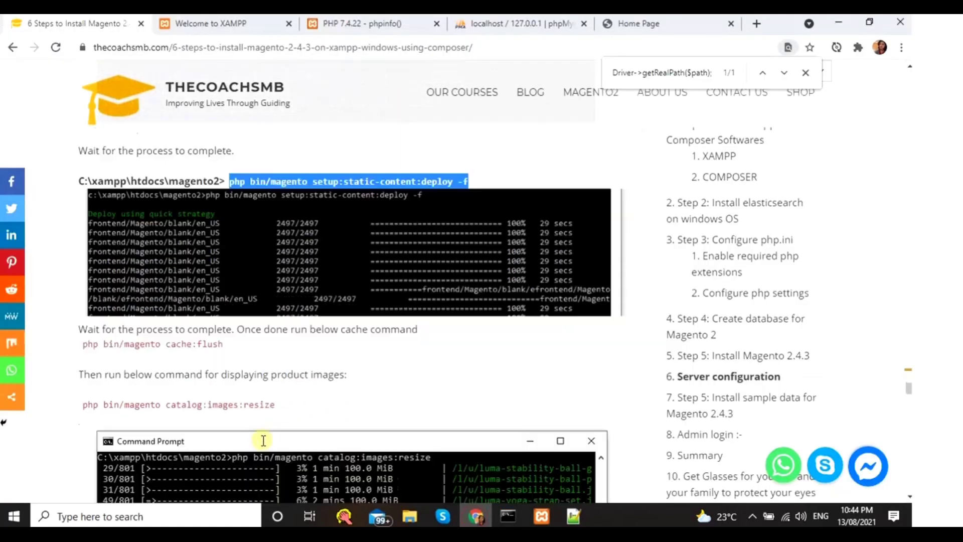
drag(83, 322, 209, 320)
right_click(209, 321)
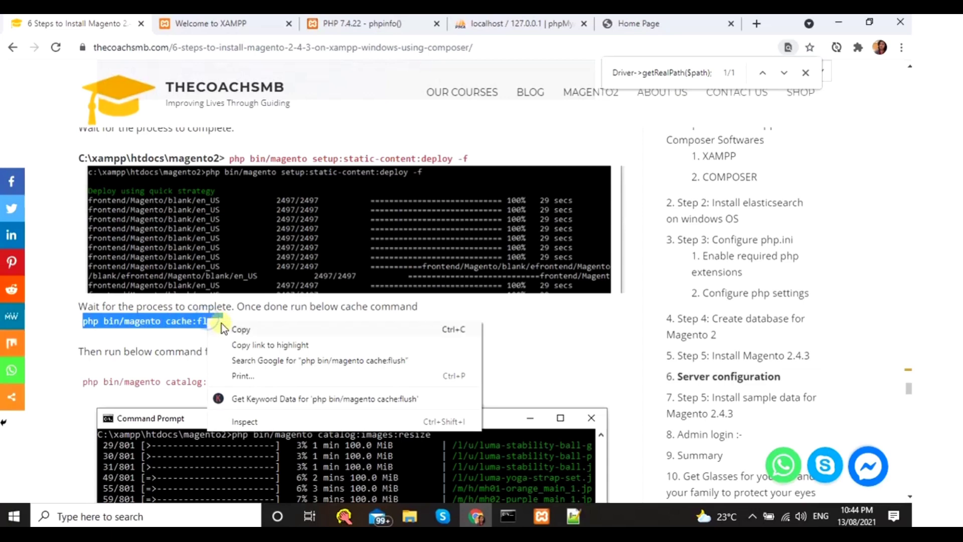
click(234, 328)
mouse_move(508, 516)
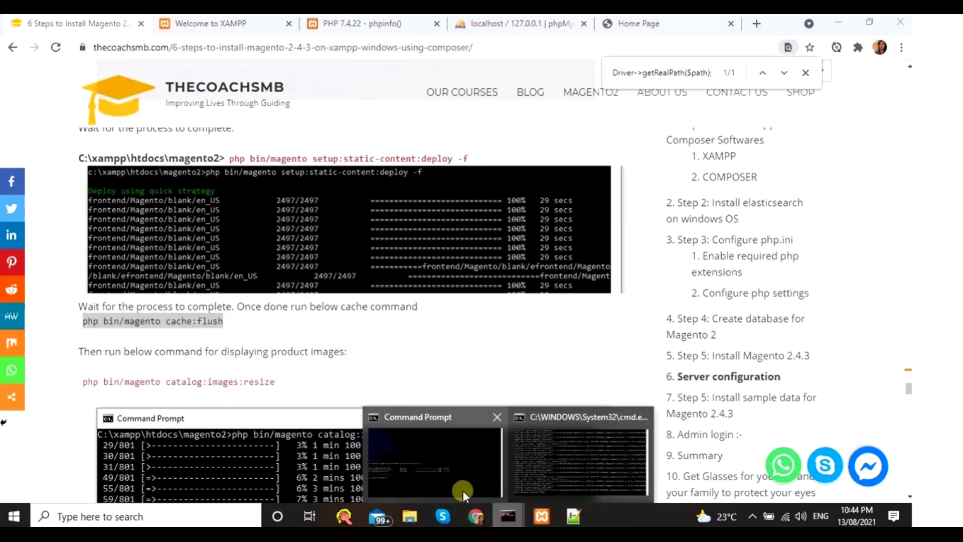
click(461, 485)
key(ctrl+v)
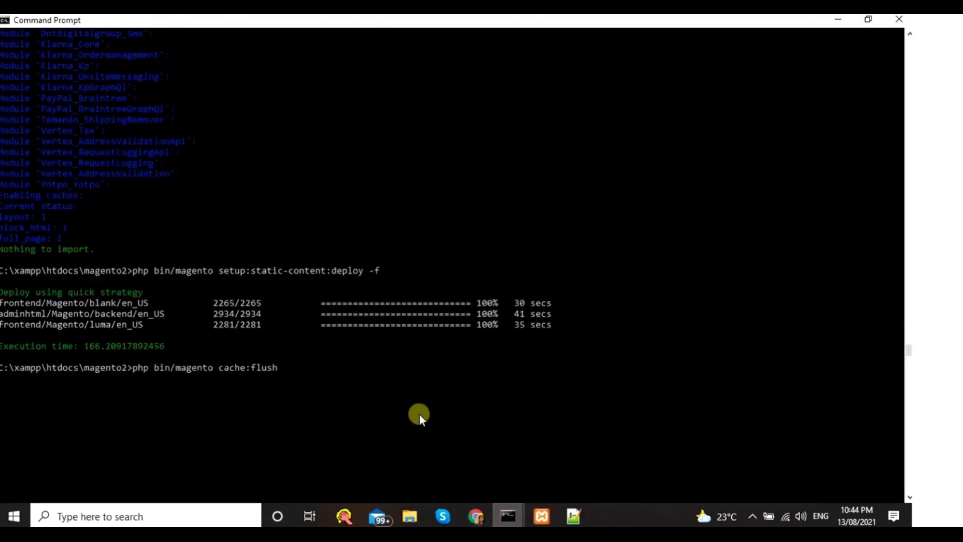
key(Return)
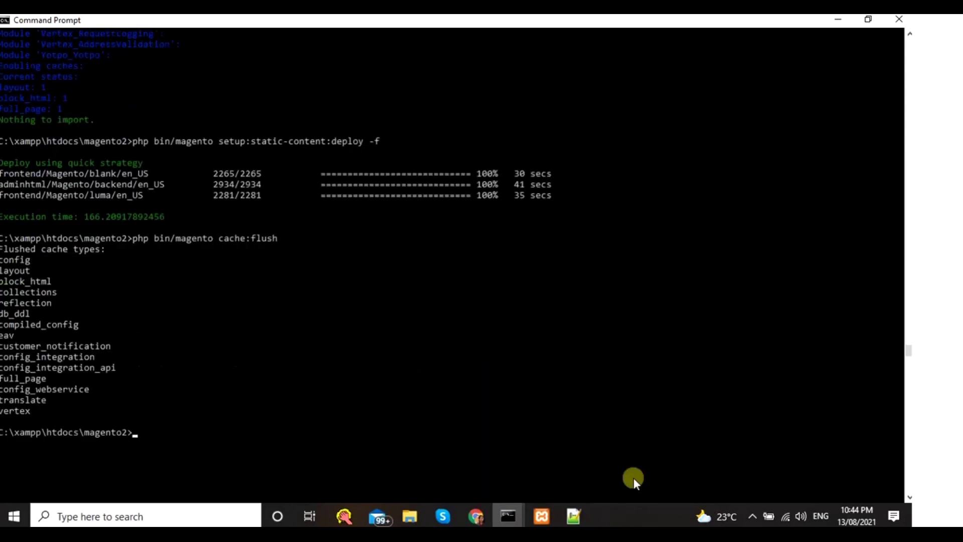
- Copy and run php bin/magento catalog:images:resize
click(469, 515)
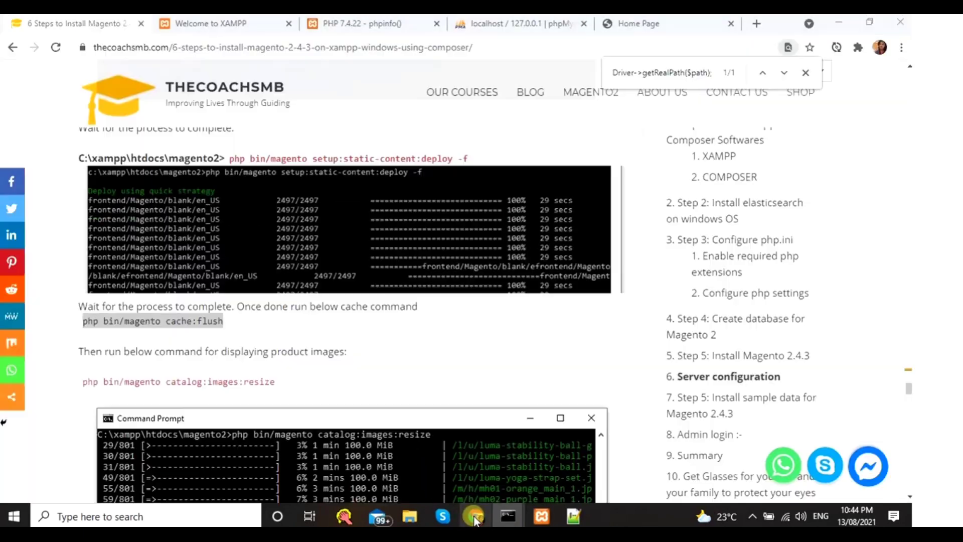
scroll(141, 372, down, 2)
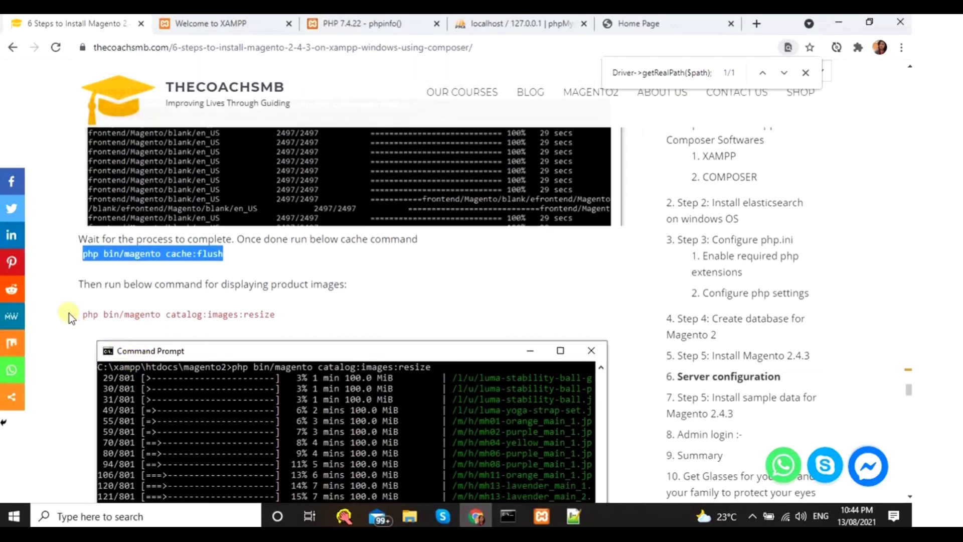
drag(80, 314, 284, 317)
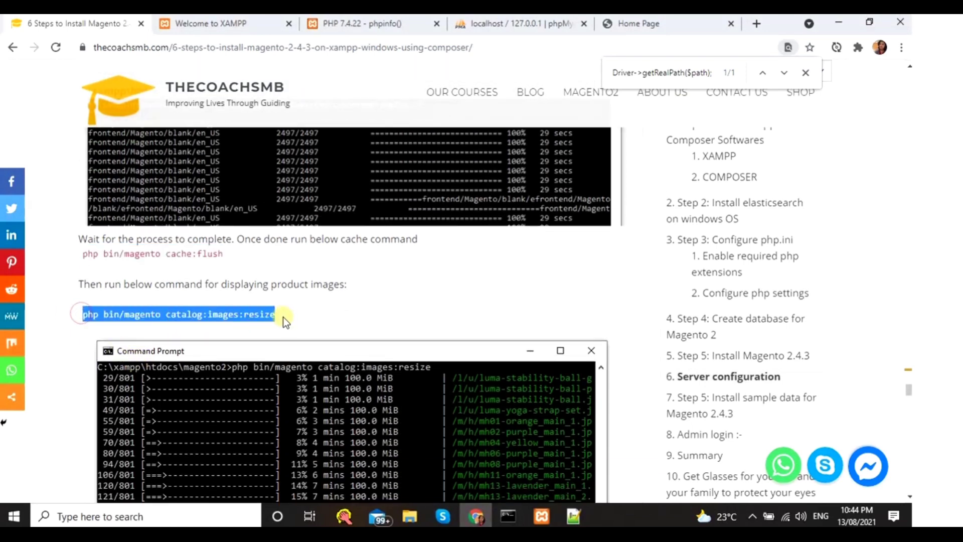
right_click(255, 314)
click(258, 326)
scroll(254, 320, down, 4)
scroll(252, 325, down, 3)
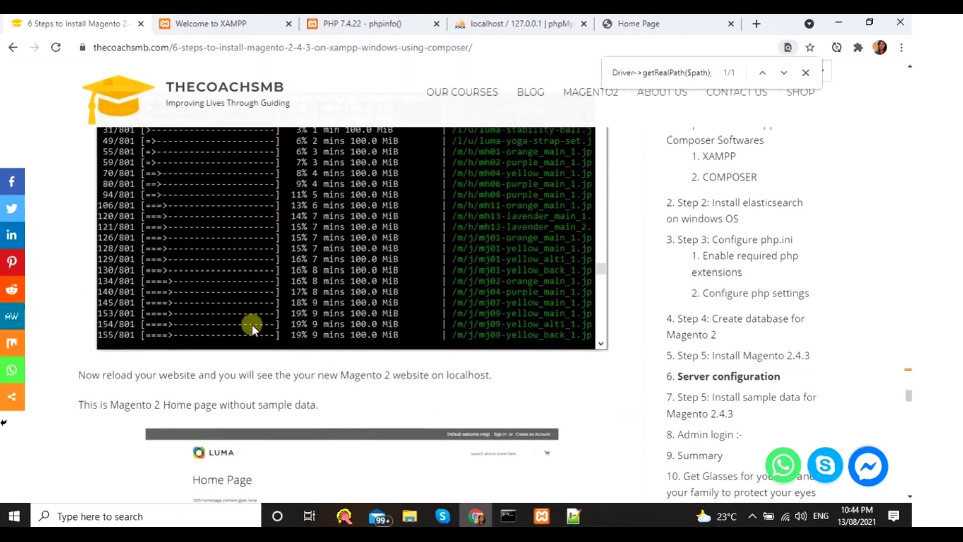
scroll(252, 324, up, 4)
scroll(252, 324, down, 1)
scroll(252, 324, down, 2)
scroll(252, 325, up, 4)
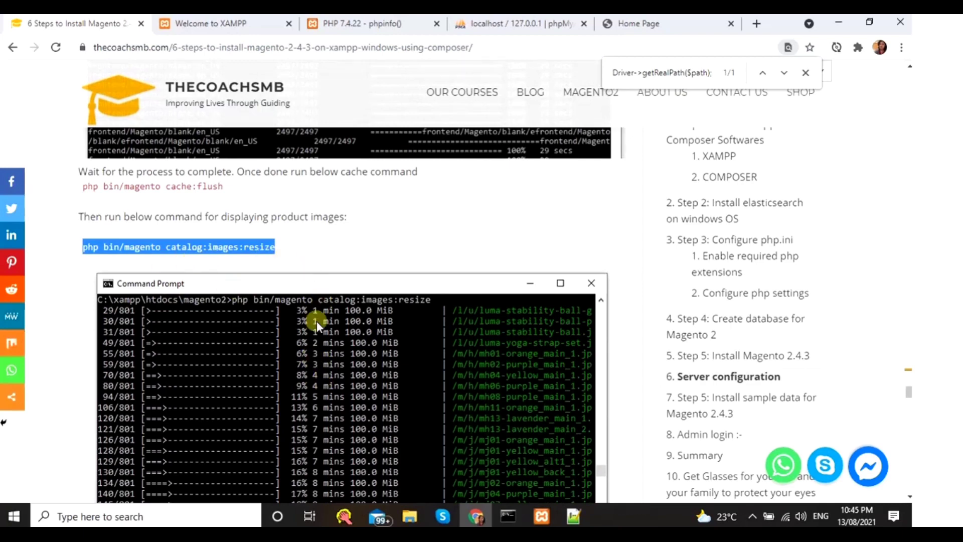
click(515, 512)
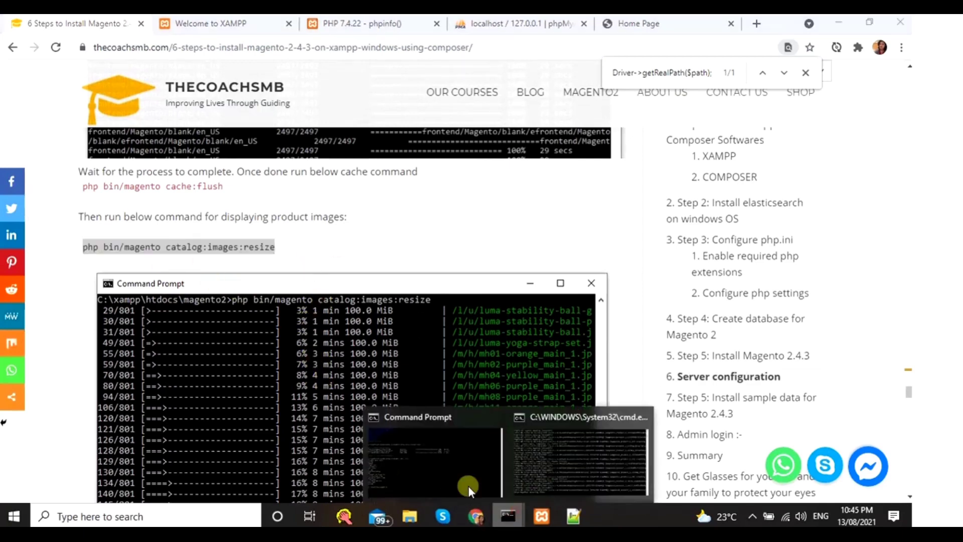
click(469, 486)
key(ctrl+v)
key(Return)
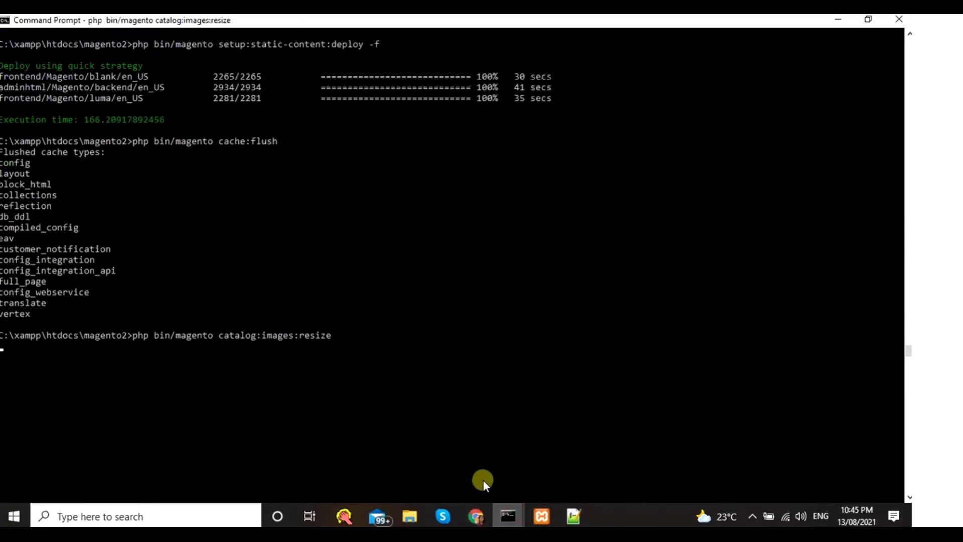
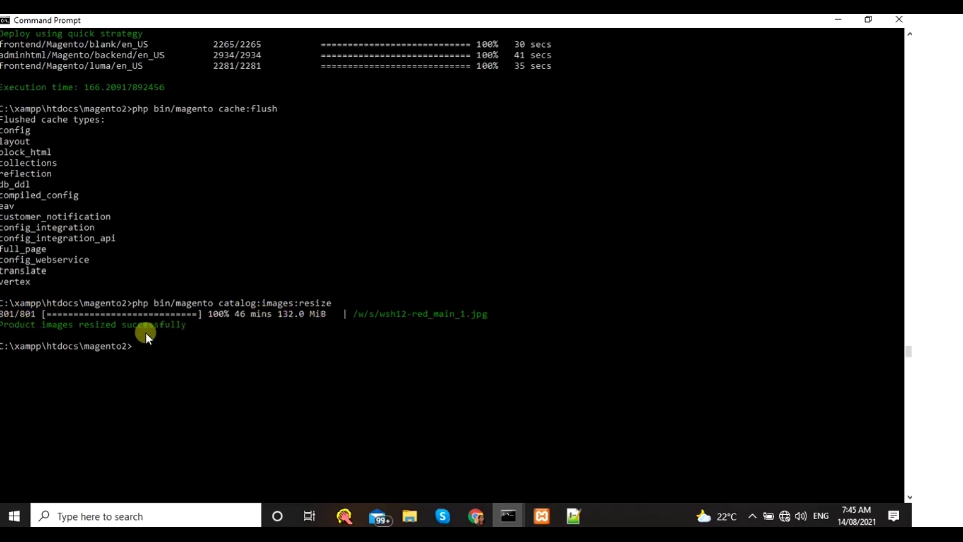
- Scroll the tutorial to its Luma home page screenshots, then switch to the local store's Home Page tab
click(475, 513)
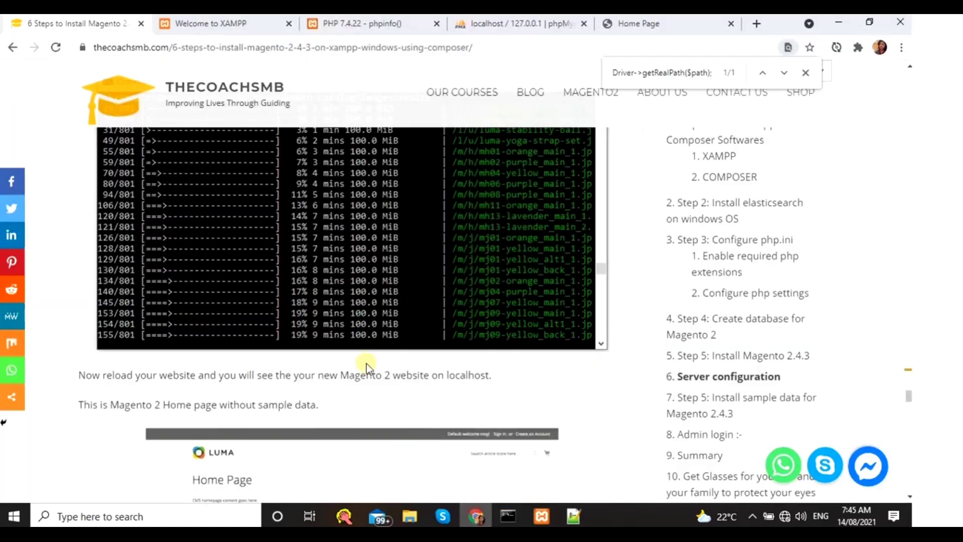
scroll(246, 281, up, 4)
scroll(231, 299, down, 3)
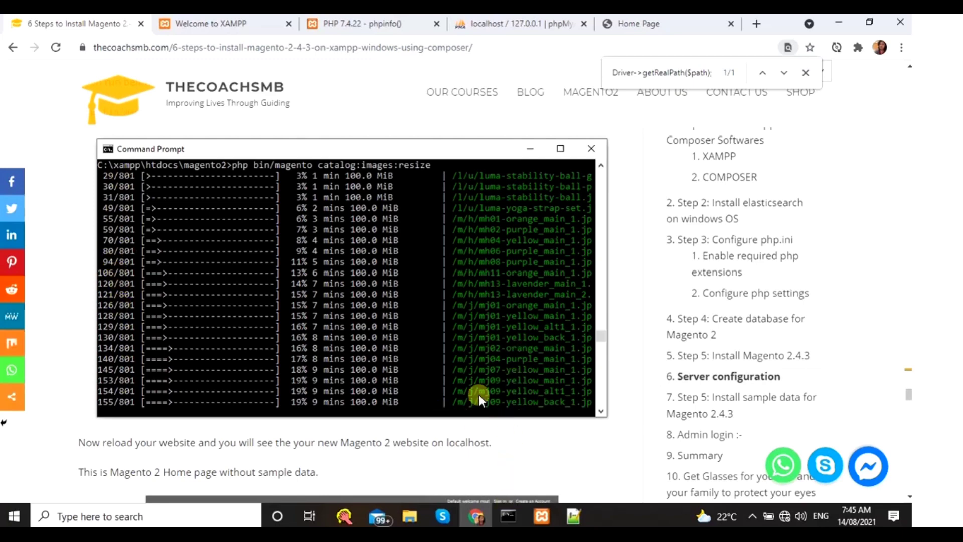
scroll(381, 434, down, 3)
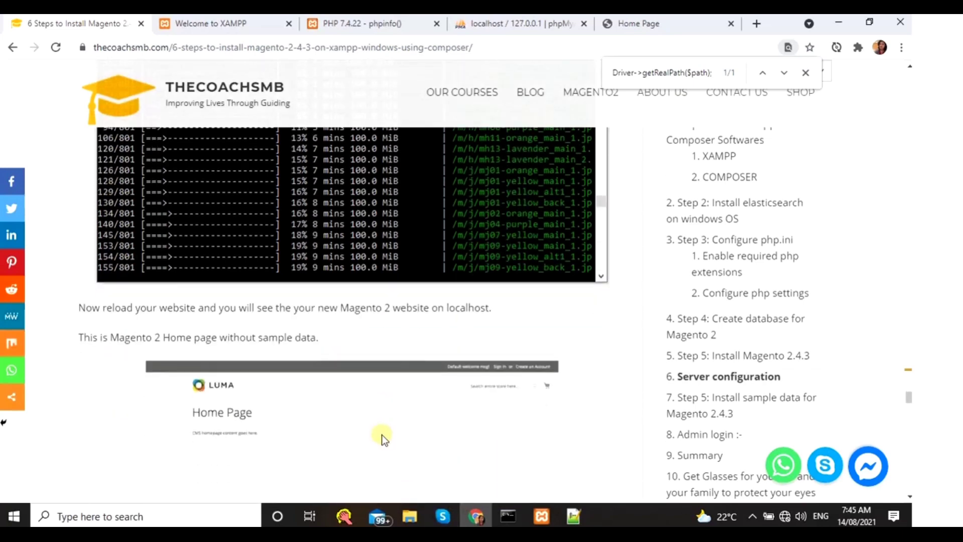
scroll(189, 332, down, 3)
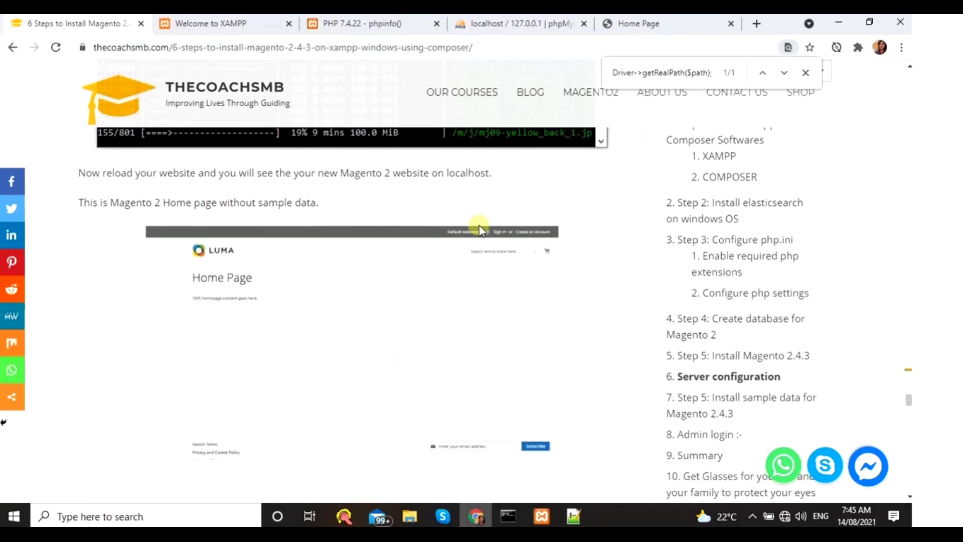
scroll(306, 271, up, 1)
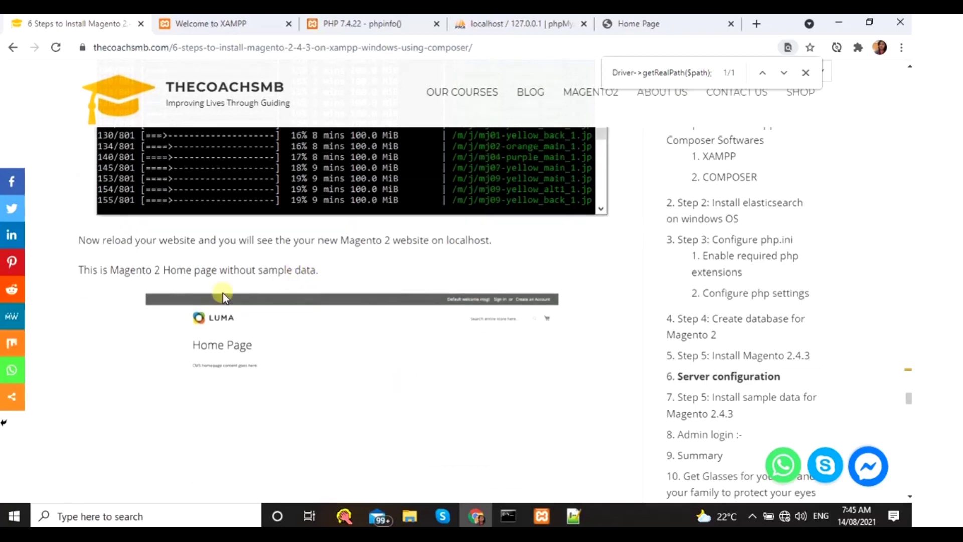
drag(233, 270, 329, 301)
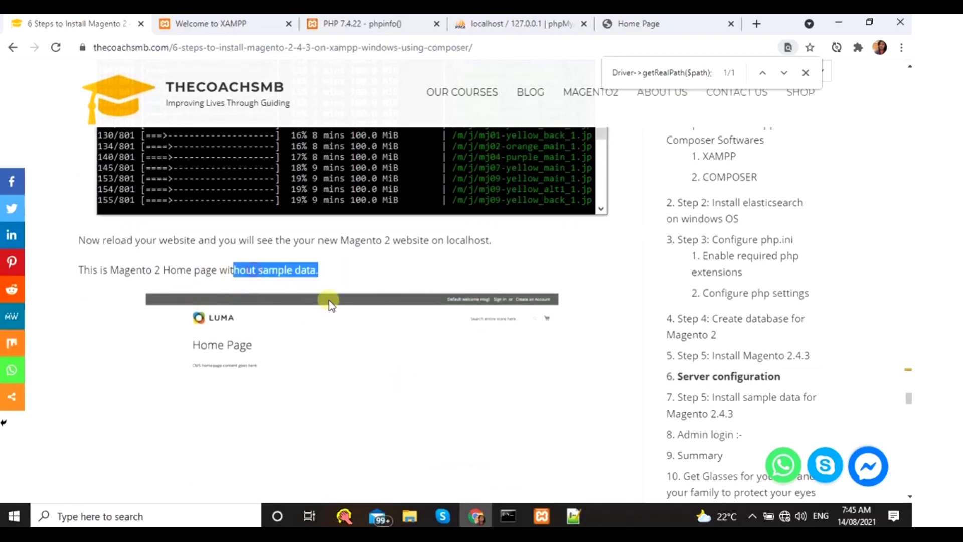
scroll(338, 330, down, 2)
scroll(281, 316, down, 2)
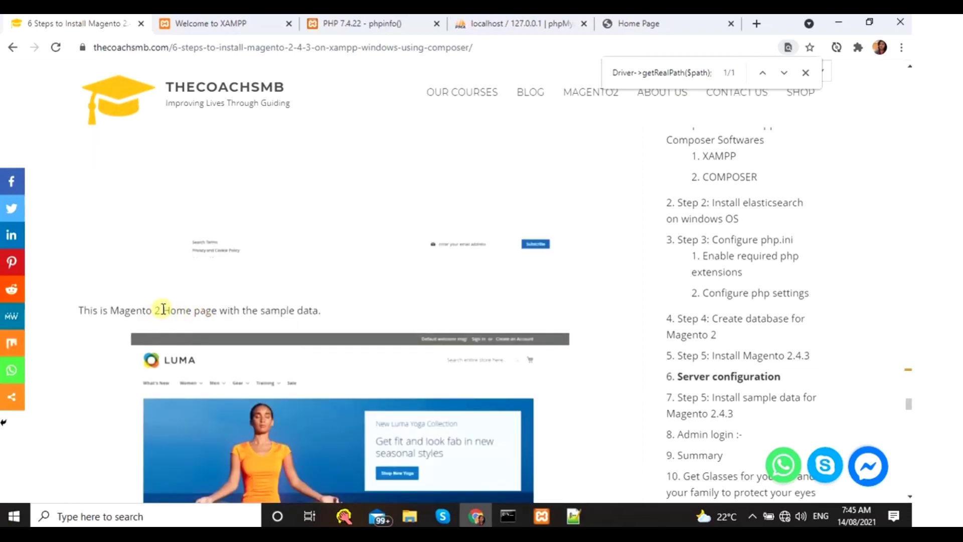
scroll(350, 339, down, 1)
scroll(350, 340, down, 2)
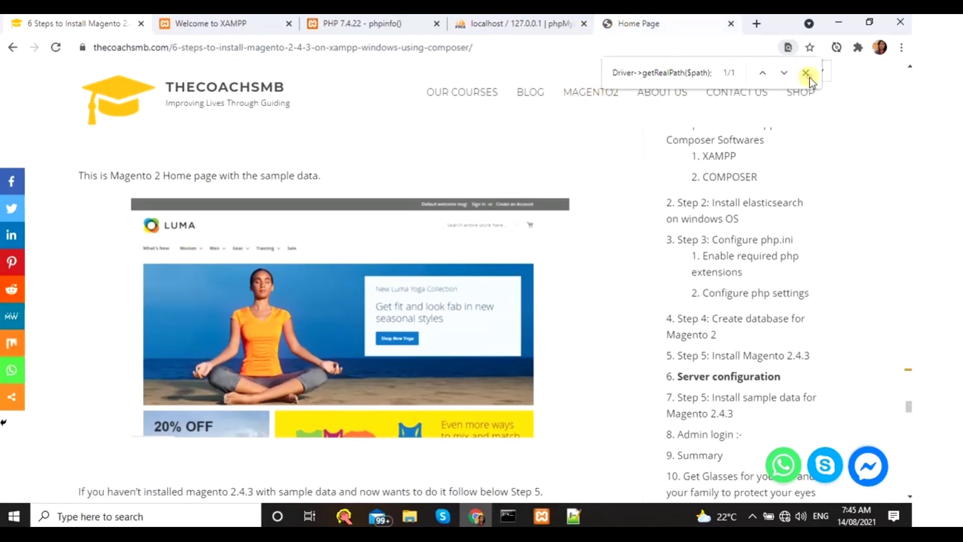
click(675, 23)
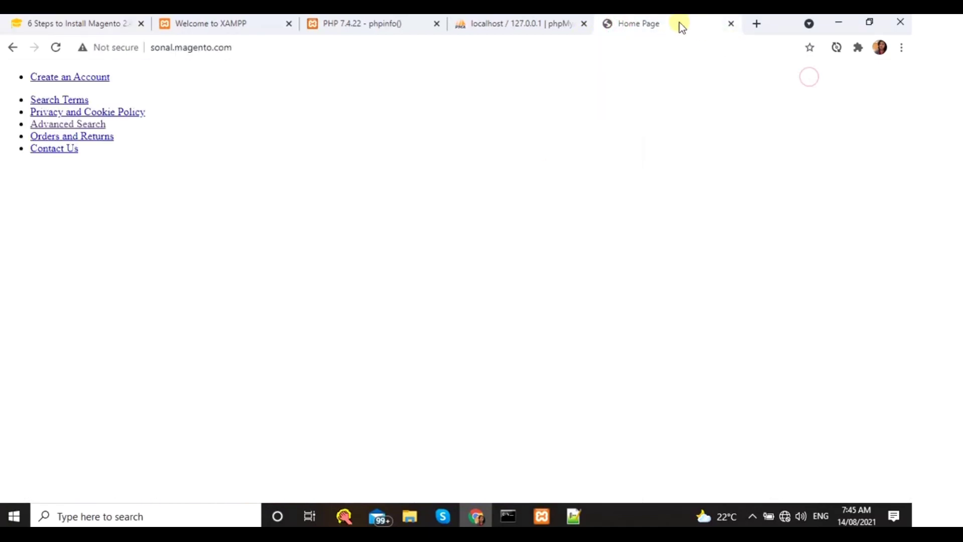
- Reload the local store to show the styled Luma home page and scroll to Hot Sellers and back
click(58, 50)
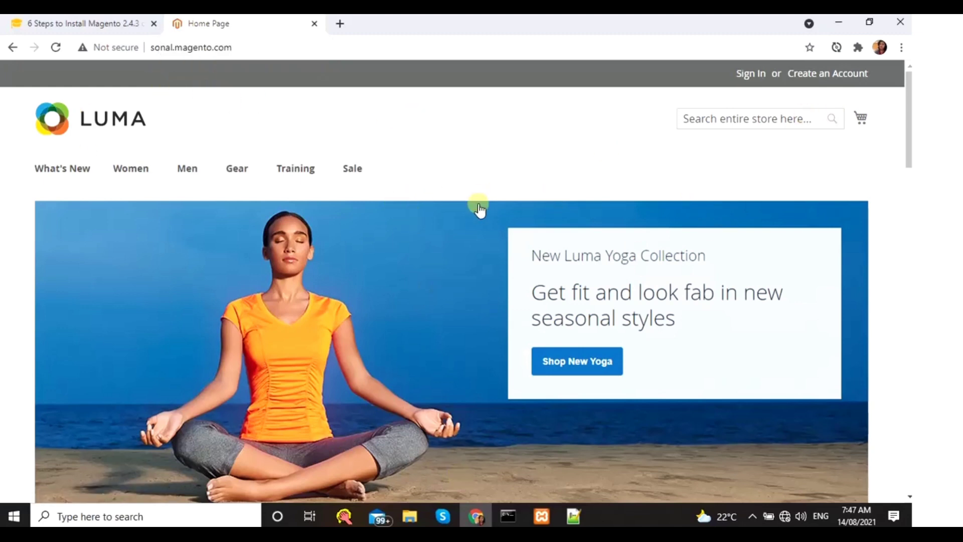
scroll(712, 275, down, 1)
scroll(713, 275, down, 15)
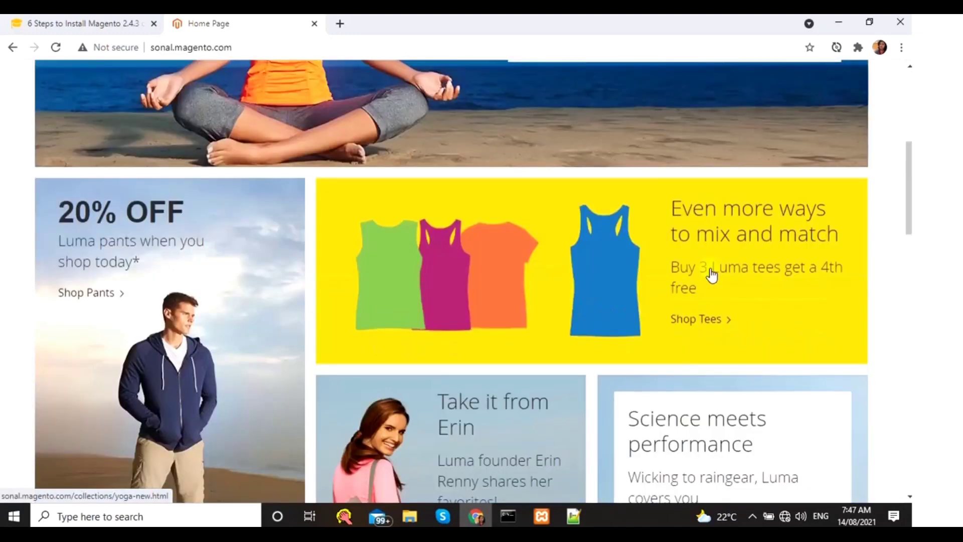
scroll(652, 266, down, 2)
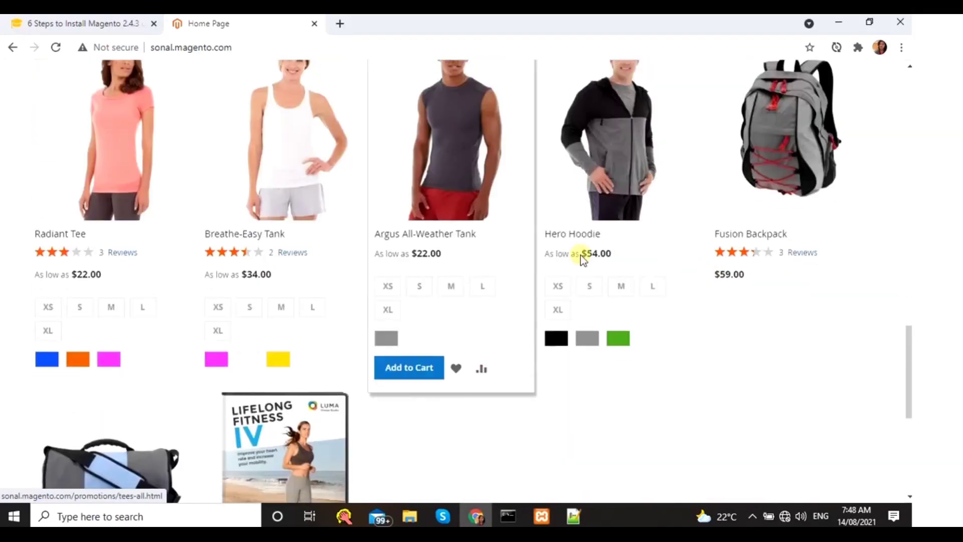
scroll(672, 226, down, 3)
scroll(308, 329, down, 2)
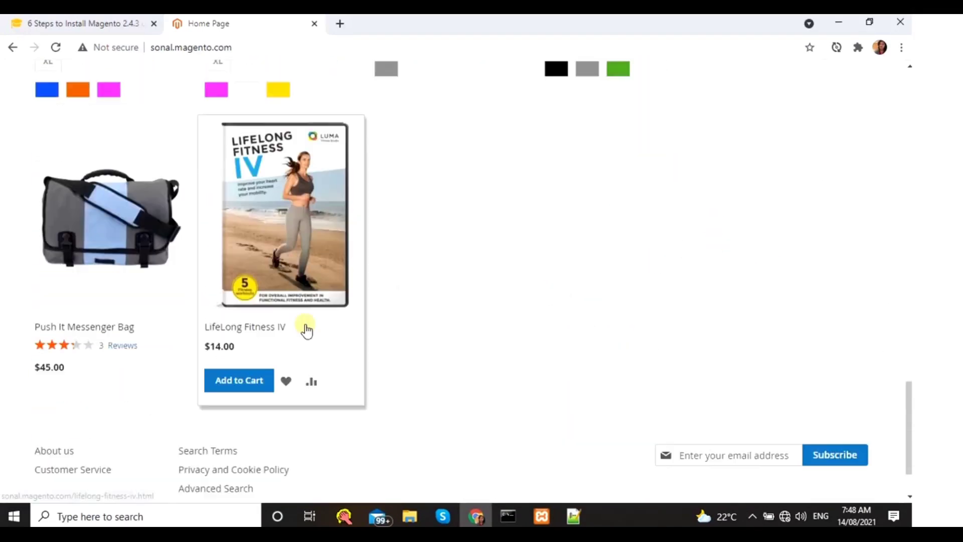
scroll(621, 311, up, 4)
scroll(622, 311, up, 18)
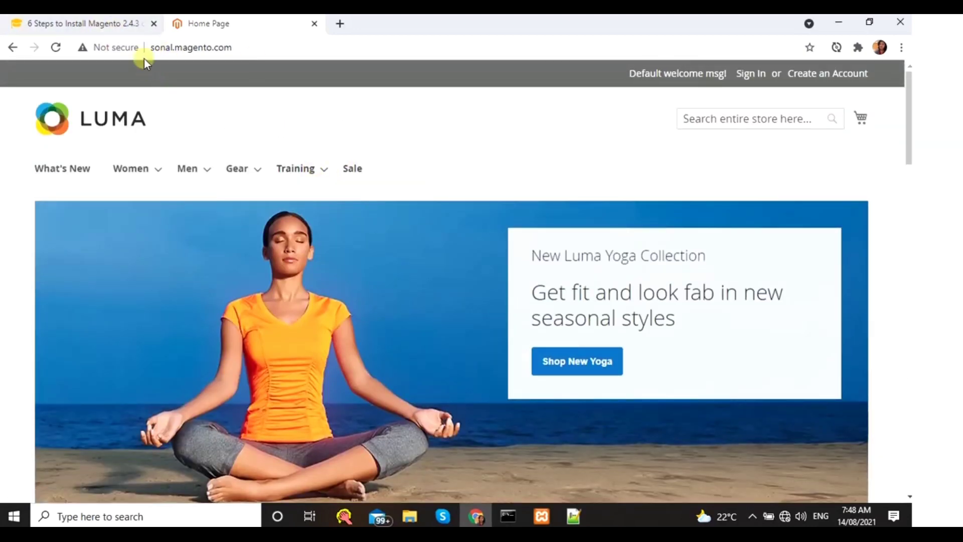
- In the tutorial, find the admin URL and highlight its 'admin' path
click(123, 28)
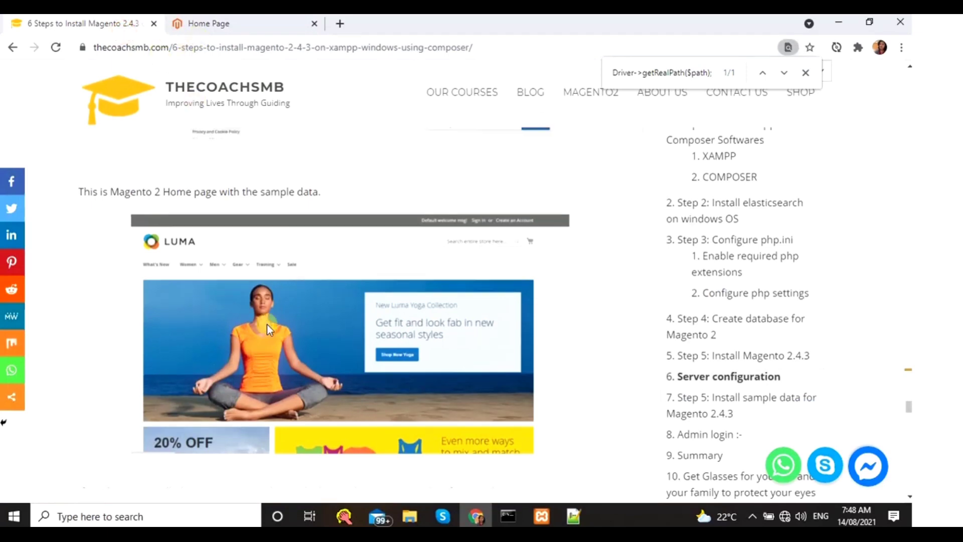
scroll(269, 320, down, 6)
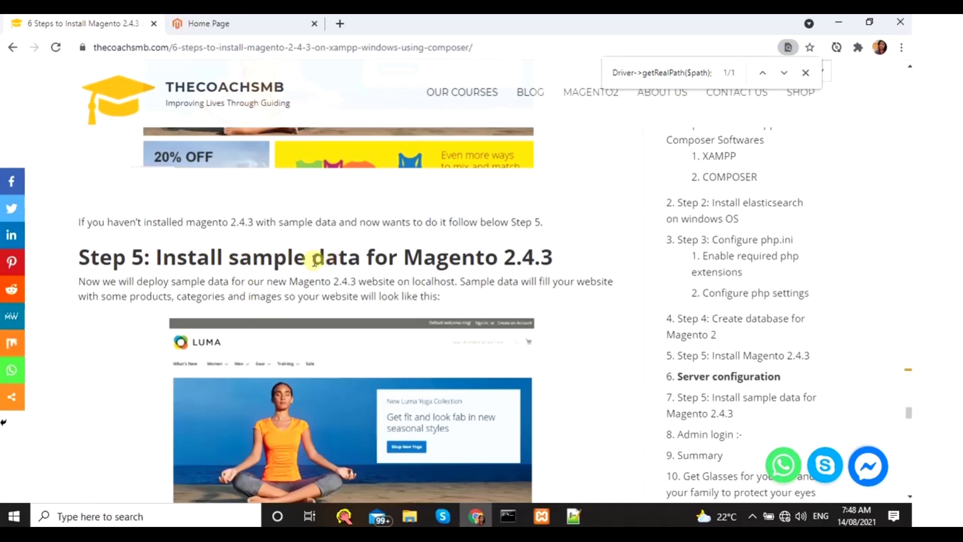
scroll(197, 361, down, 3)
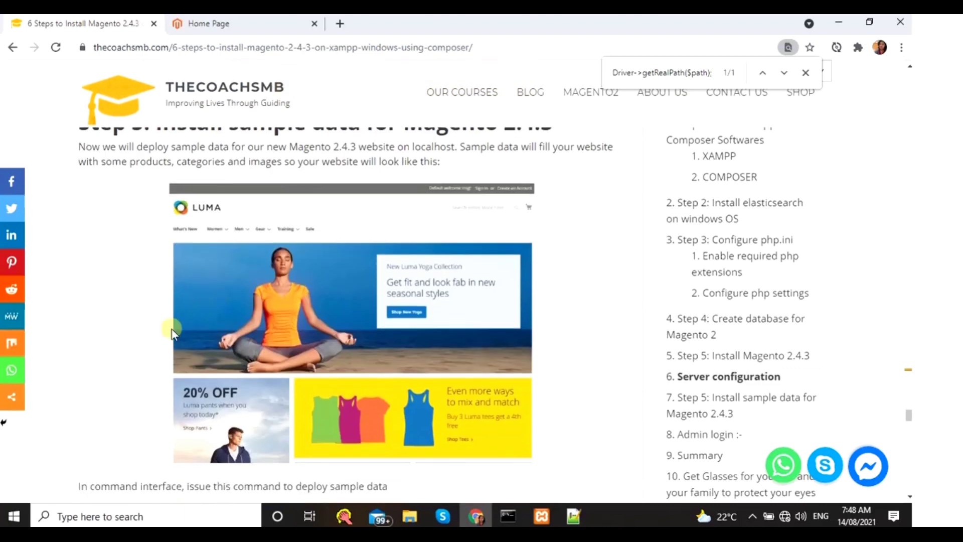
scroll(267, 331, down, 10)
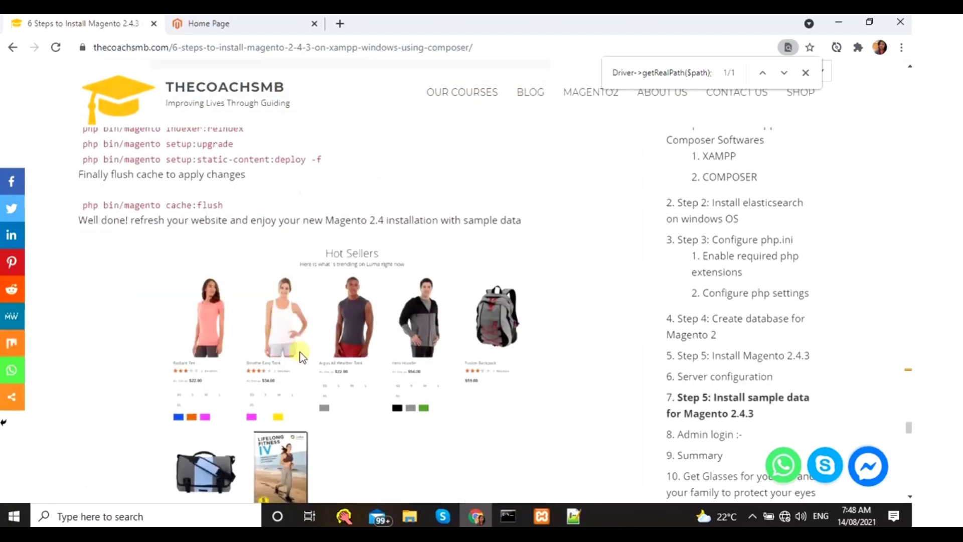
scroll(323, 362, down, 9)
scroll(323, 363, up, 4)
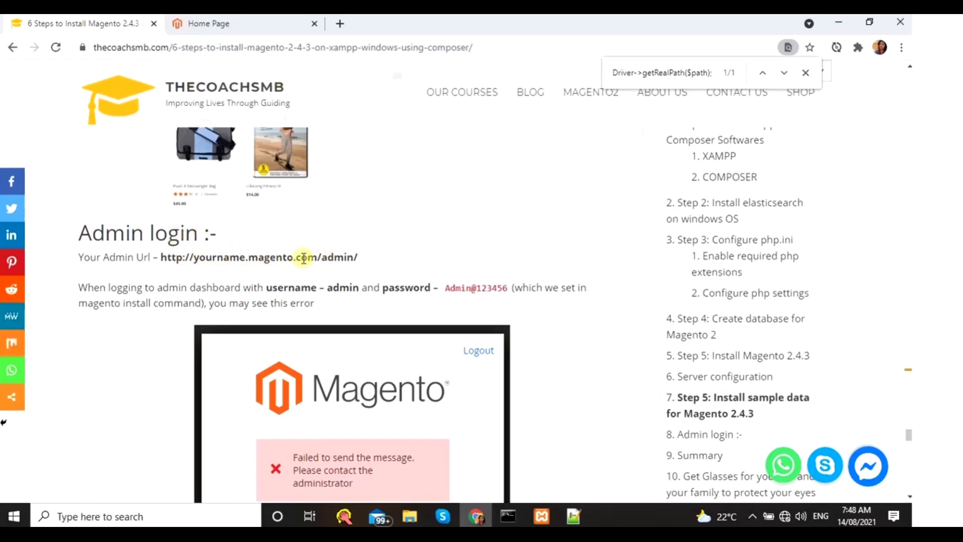
drag(159, 257, 322, 257)
double_click(334, 257)
- Scroll up to the setup:install command and highlight the --backend-frontname value 'admin'
scroll(369, 240, up, 10)
scroll(370, 237, up, 15)
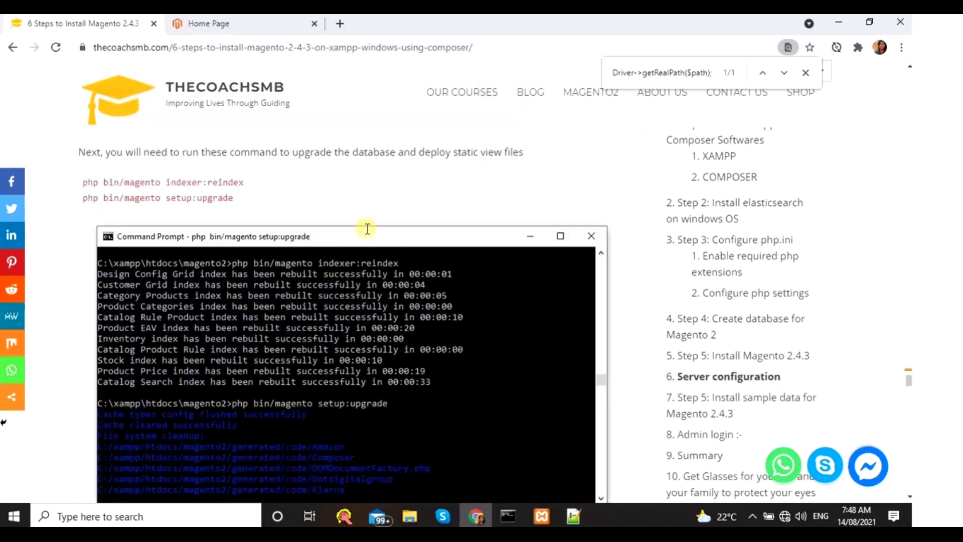
scroll(367, 234, up, 10)
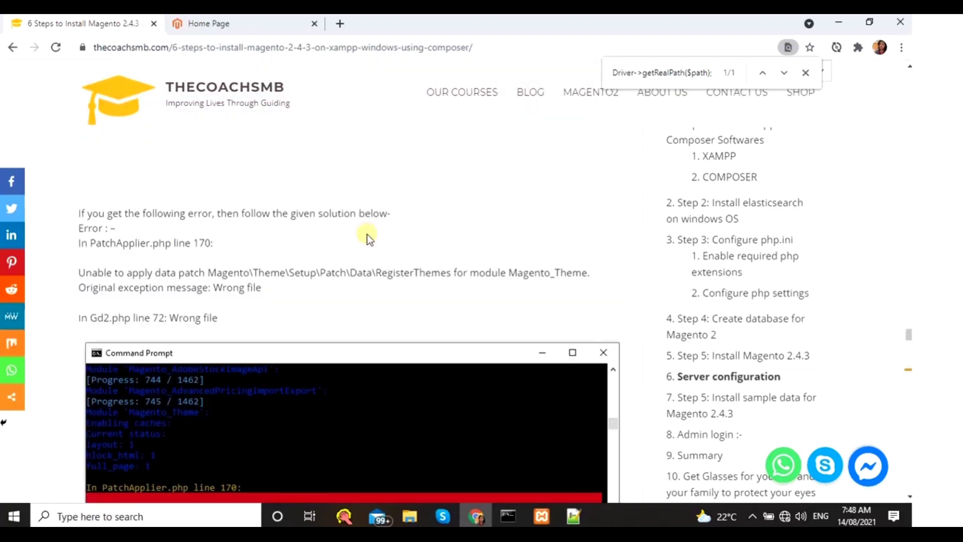
scroll(256, 245, up, 5)
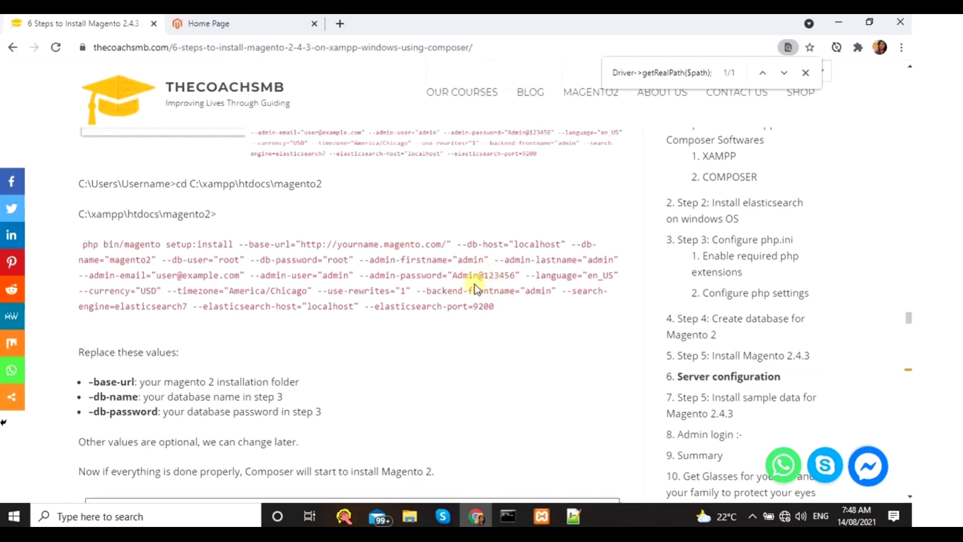
drag(419, 290, 525, 291)
double_click(536, 291)
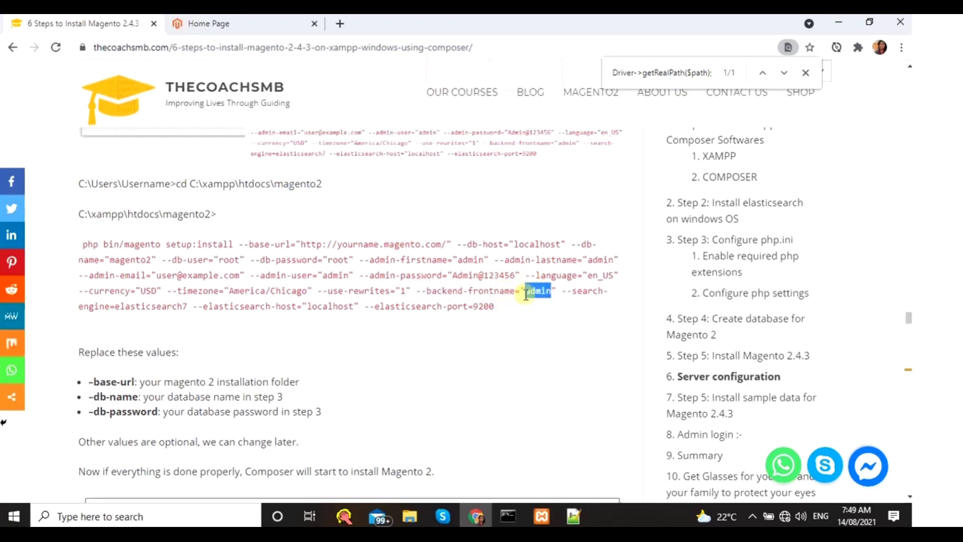
- Copy the storefront address and load its /admin path in a new tab
click(250, 20)
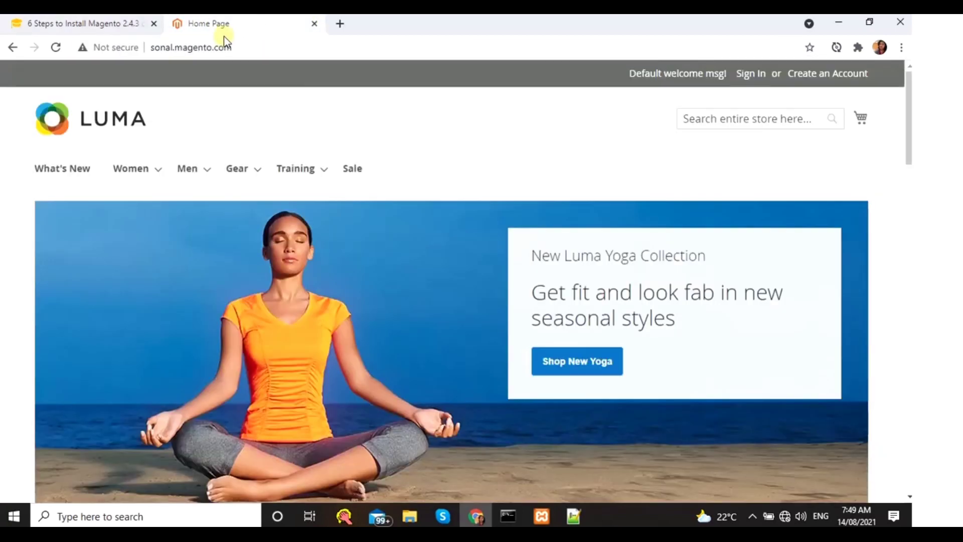
click(245, 48)
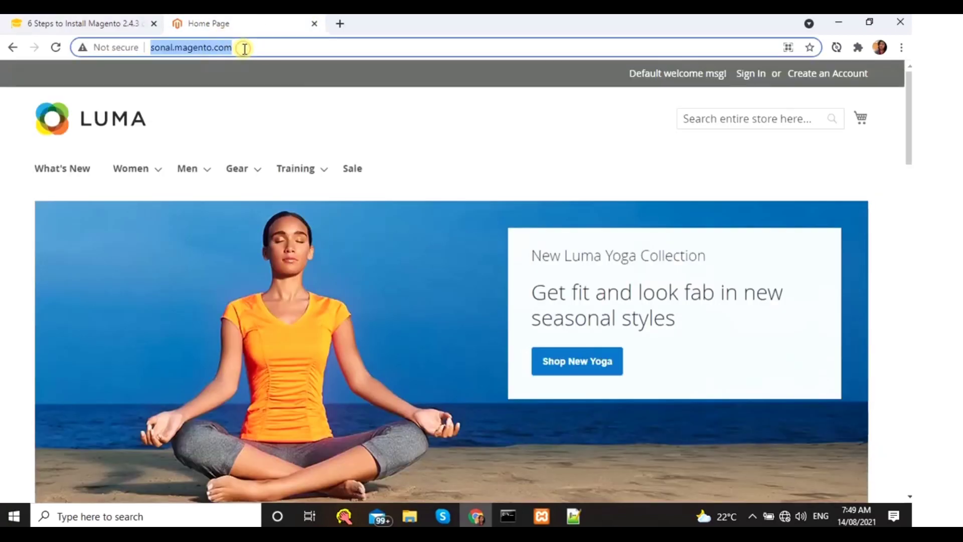
click(339, 23)
key(ctrl+c)
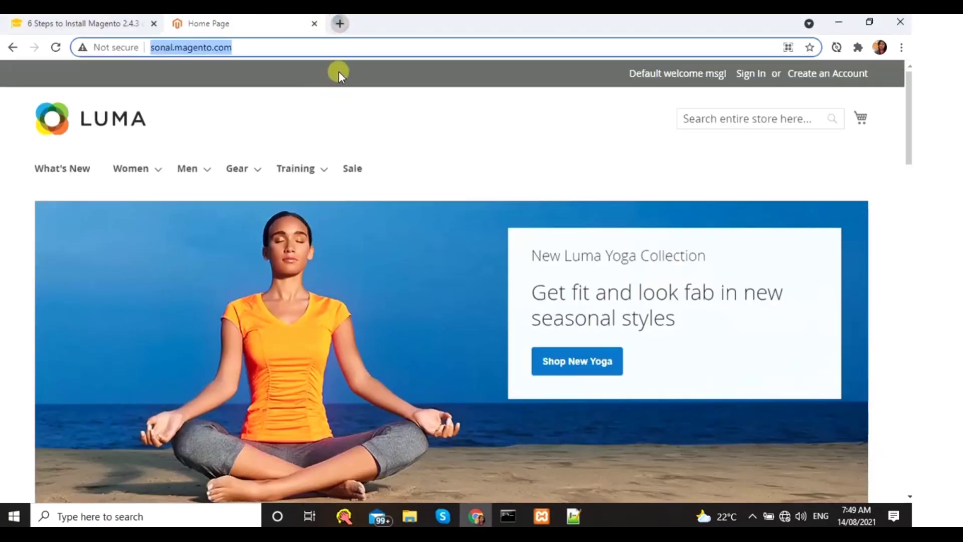
click(340, 24)
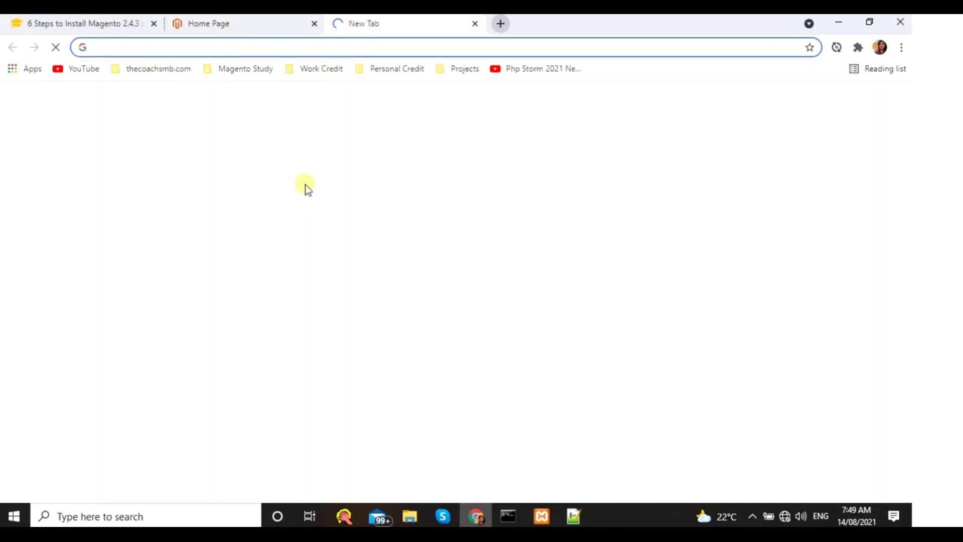
key(ctrl+v)
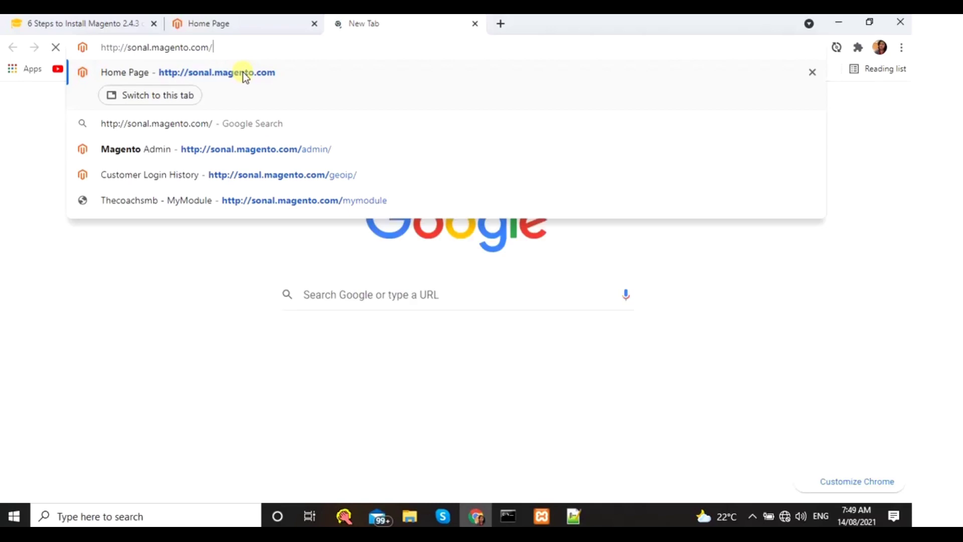
text(admin/)
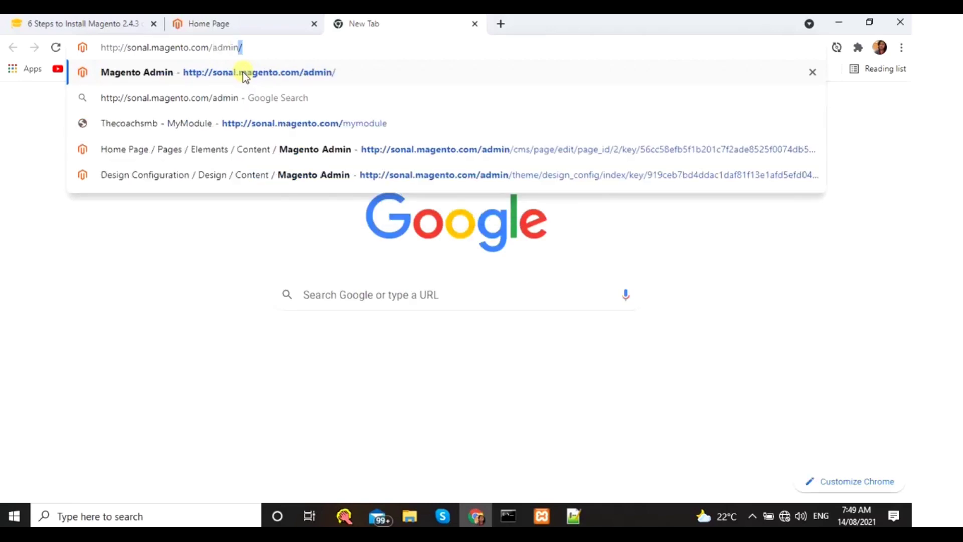
key(Return)
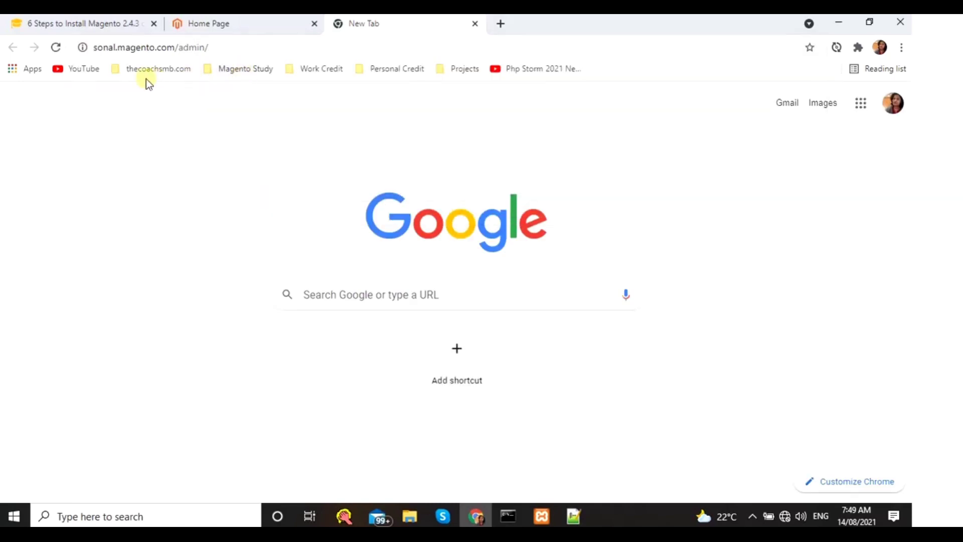
click(121, 25)
- Select the tutorial's module:disable Magento_TwoFactorAuth command, then switch to the admin sign-in page
scroll(351, 236, down, 12)
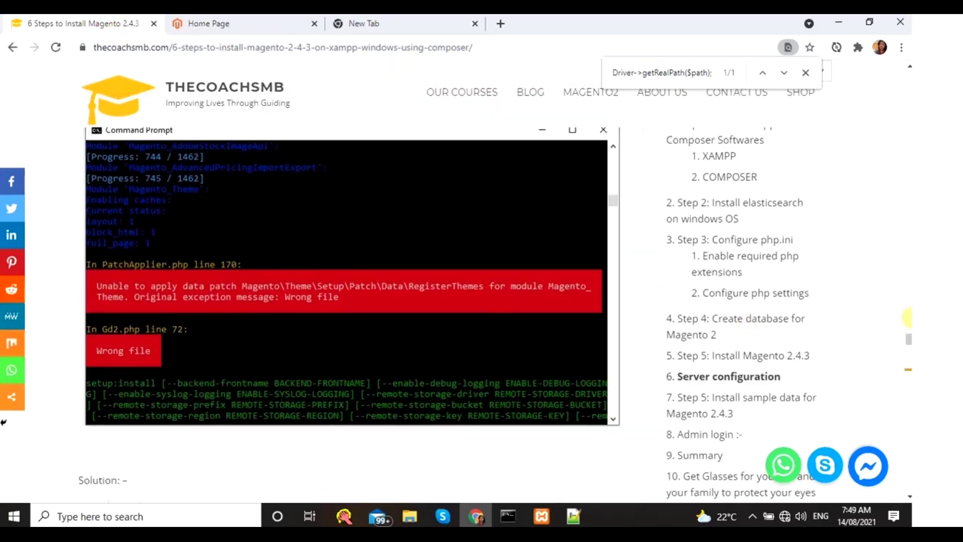
scroll(907, 351, down, 6)
scroll(484, 404, down, 15)
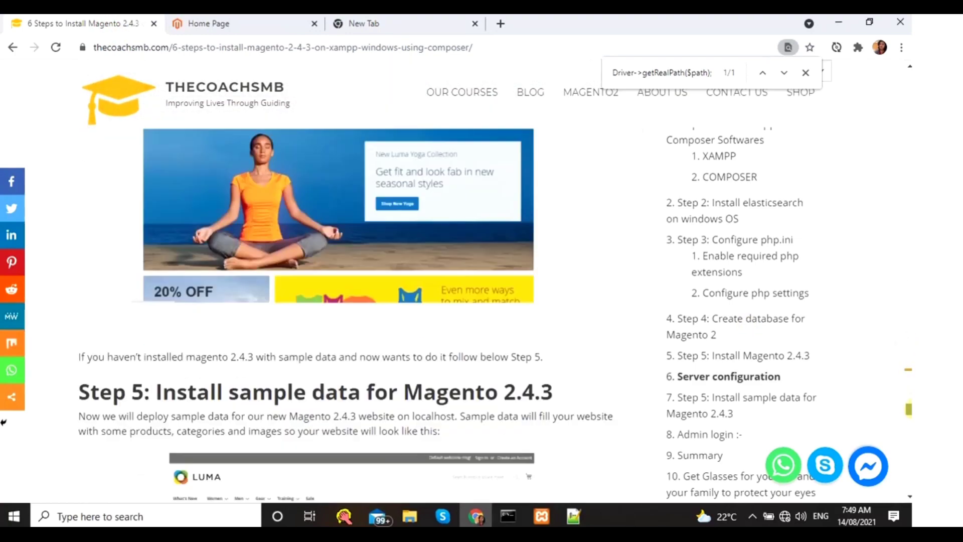
scroll(484, 404, down, 8)
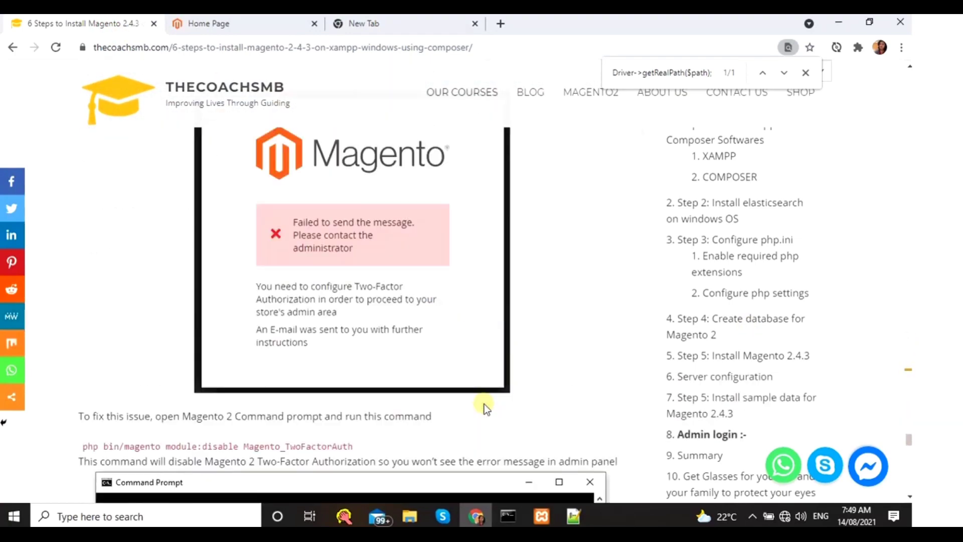
scroll(400, 313, up, 3)
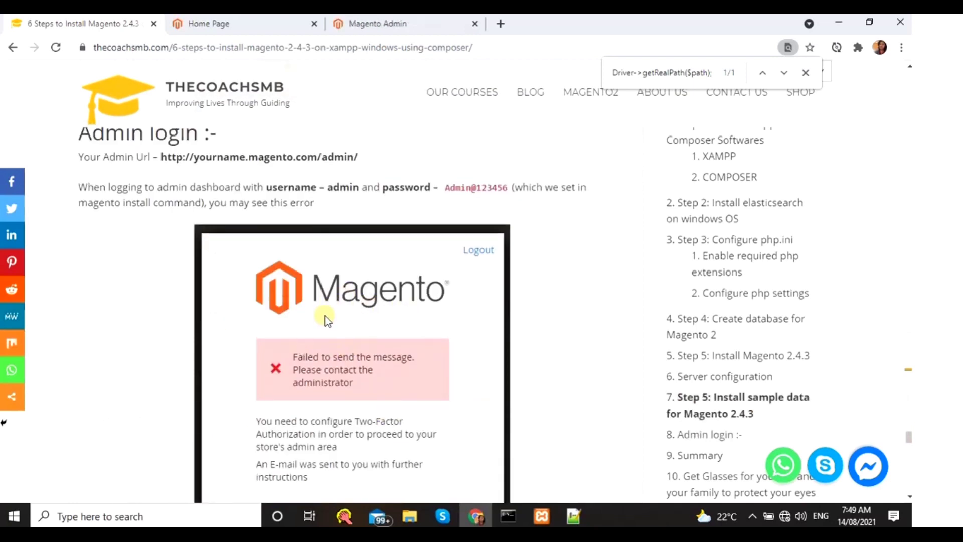
scroll(327, 319, down, 3)
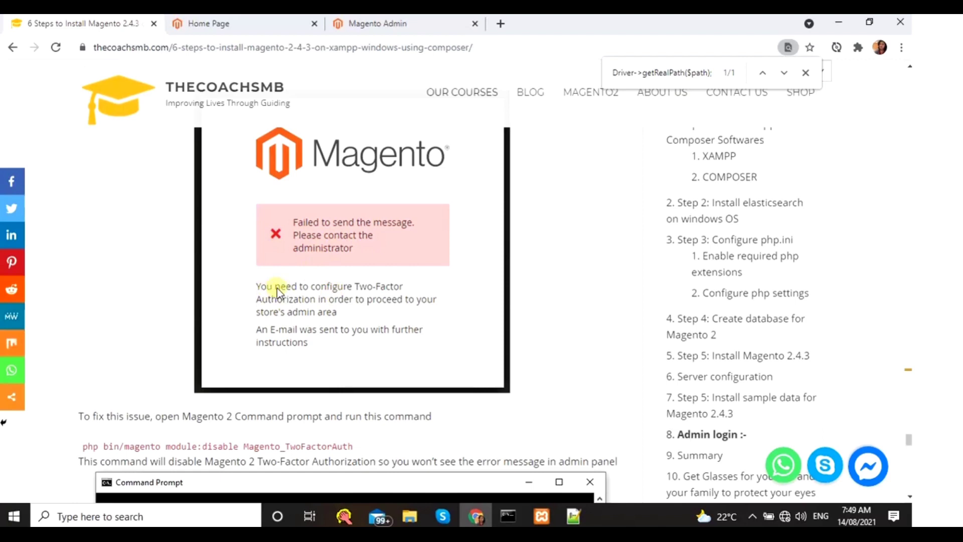
scroll(321, 305, down, 3)
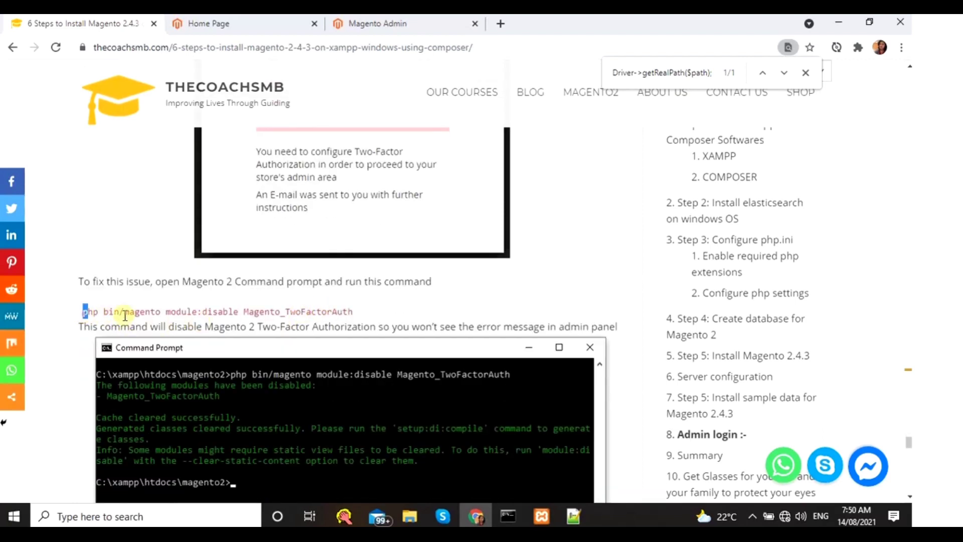
drag(82, 311, 359, 317)
key(ctrl+c)
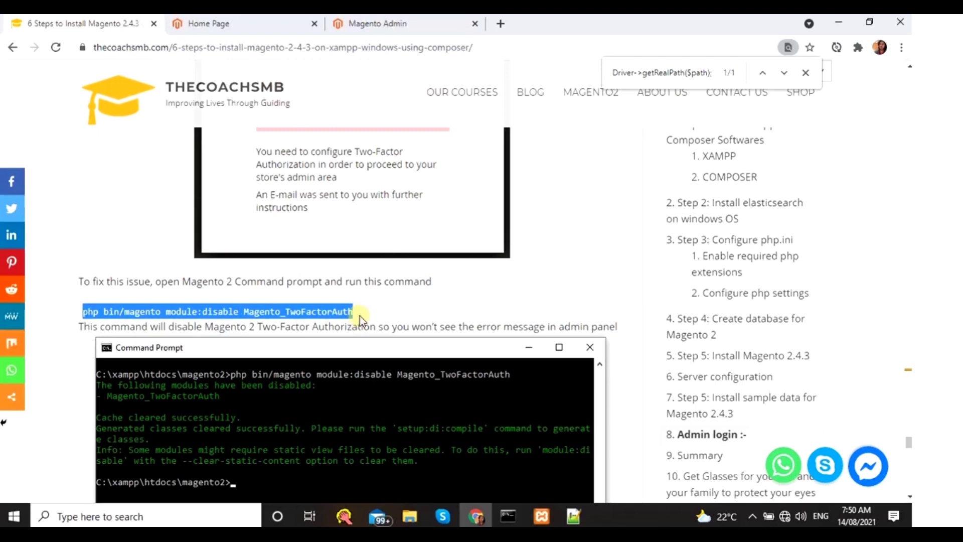
click(365, 25)
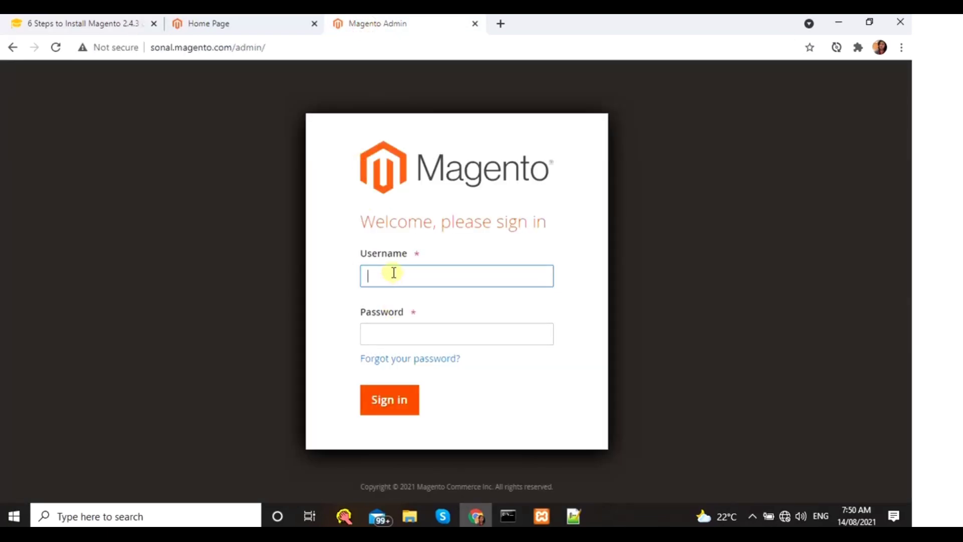
- Sign in to Magento Admin with username admin and the account password, triggering the two-factor error
text(admin)
key(Tab)
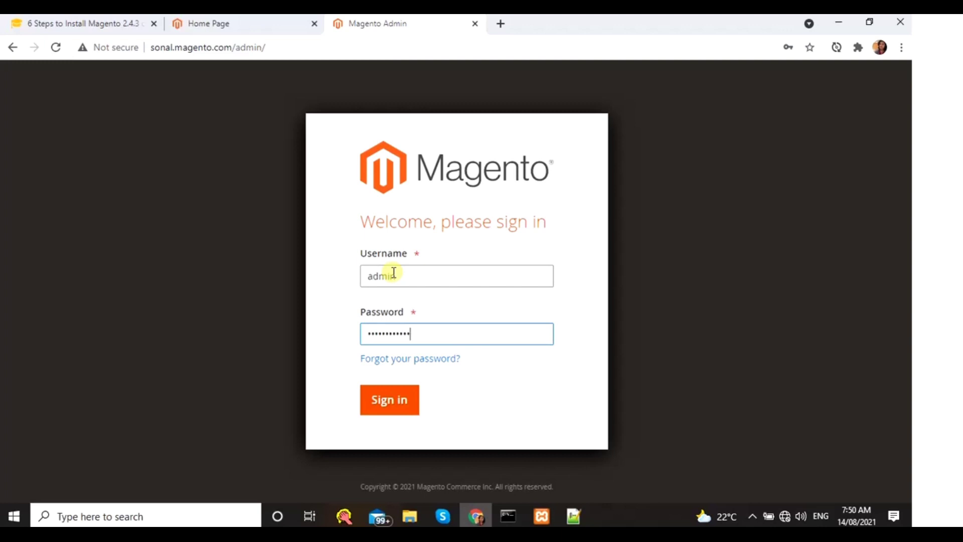
click(81, 25)
scroll(256, 286, down, 5)
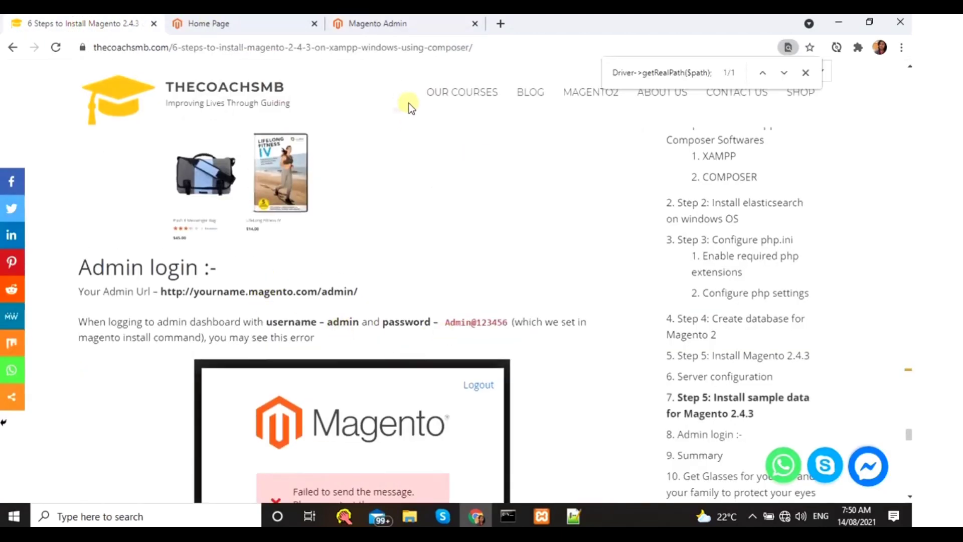
click(402, 25)
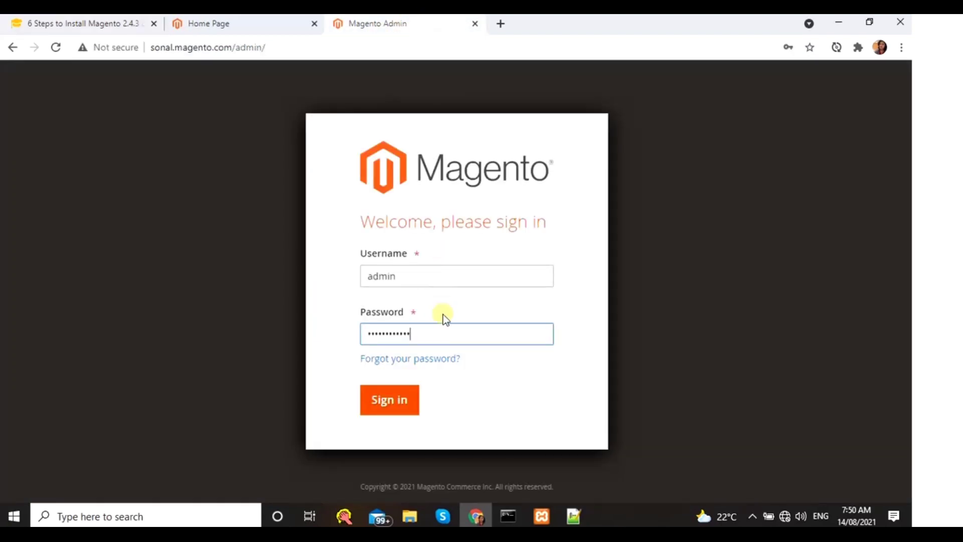
click(392, 401)
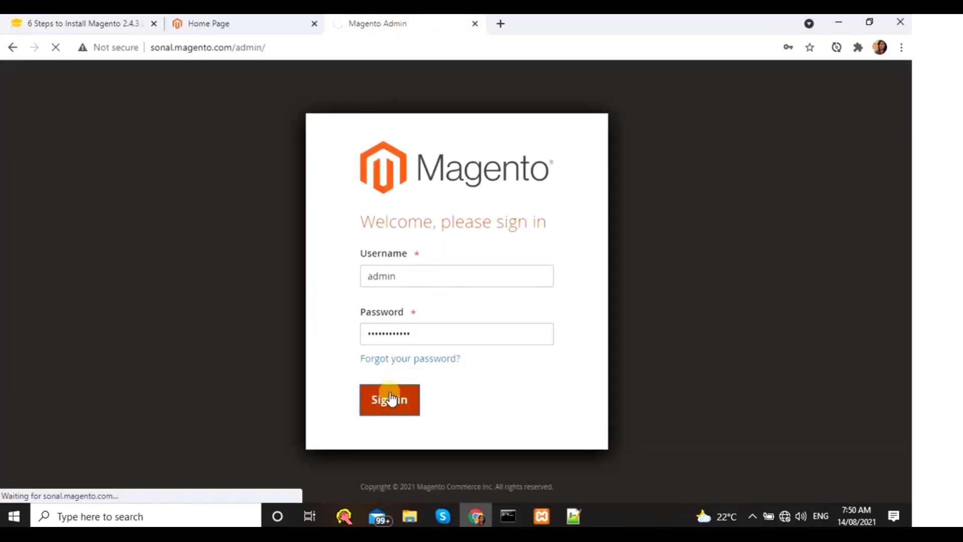
- Copy the module:disable Magento_TwoFactorAuth command from the tutorial and bring up Command Prompt
click(32, 22)
scroll(371, 303, down, 6)
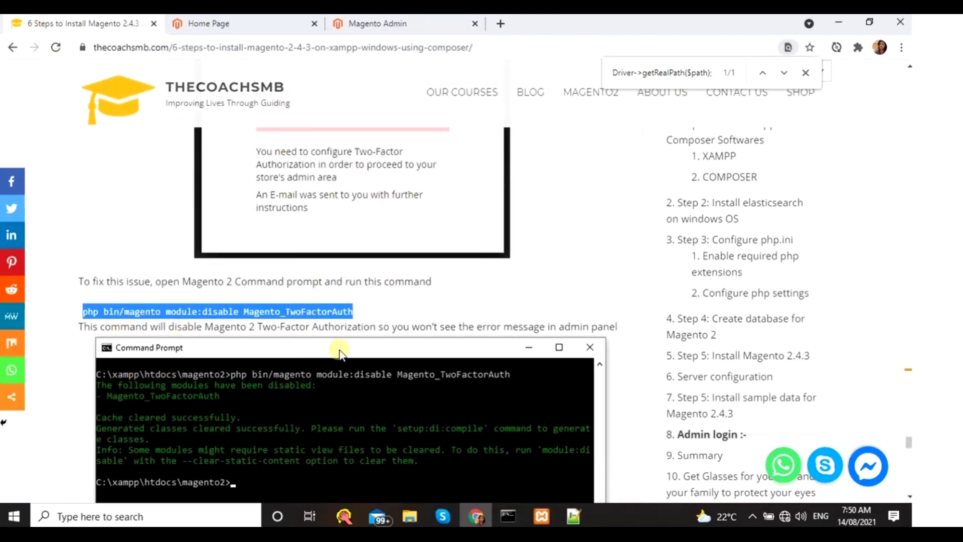
right_click(305, 315)
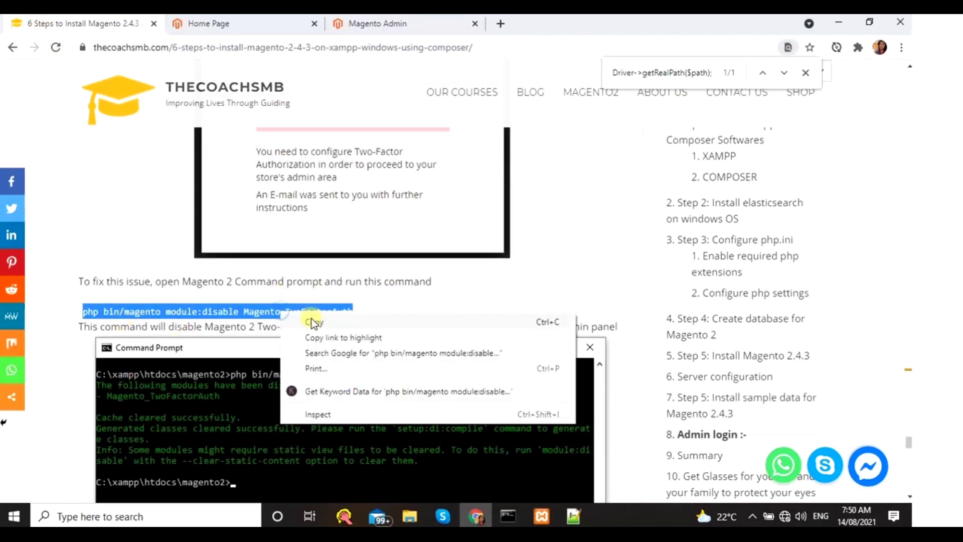
click(314, 318)
click(356, 24)
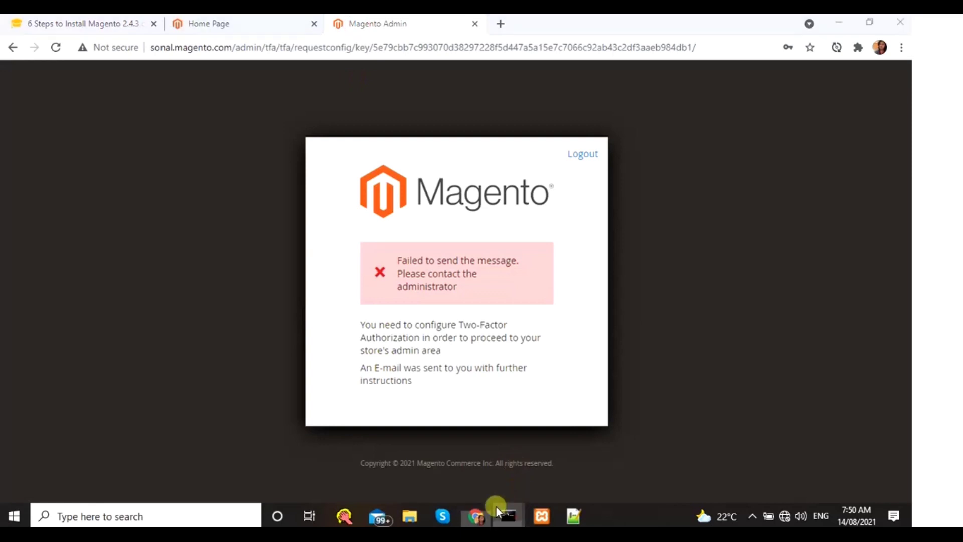
mouse_move(509, 516)
click(404, 474)
- Paste and run php bin/magento module:disable Magento_TwoFactorAuth, checking the tutorial's expected output
right_click(358, 372)
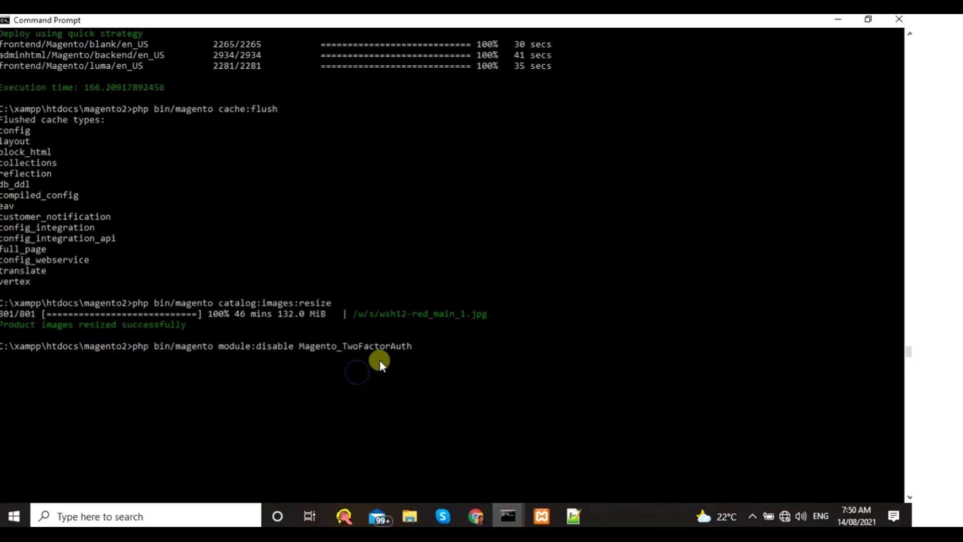
key(Return)
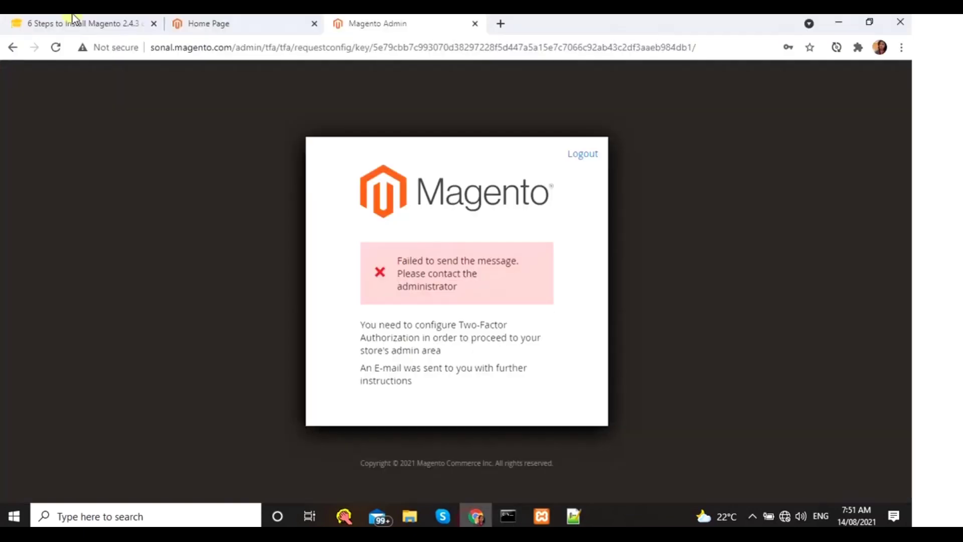
click(75, 24)
scroll(211, 431, down, 5)
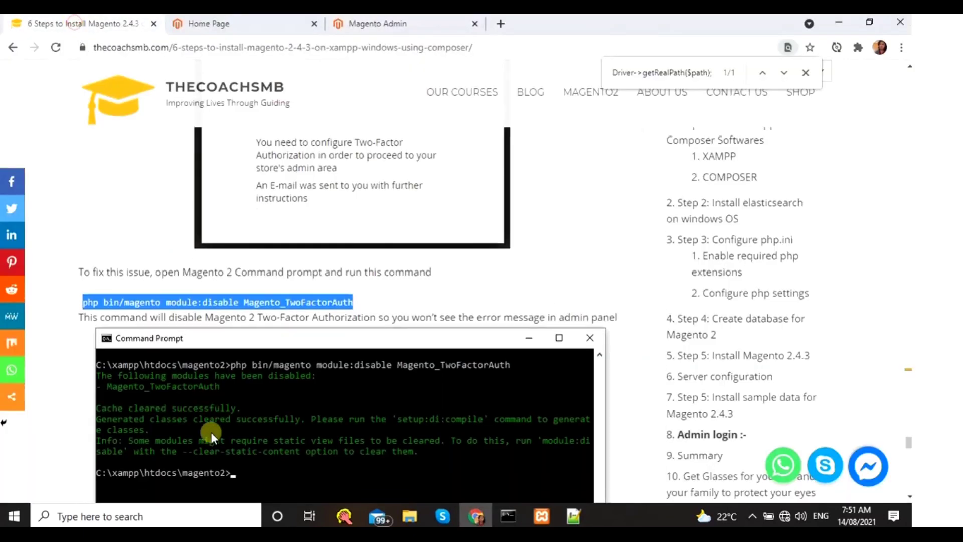
scroll(226, 348, down, 5)
scroll(291, 172, up, 5)
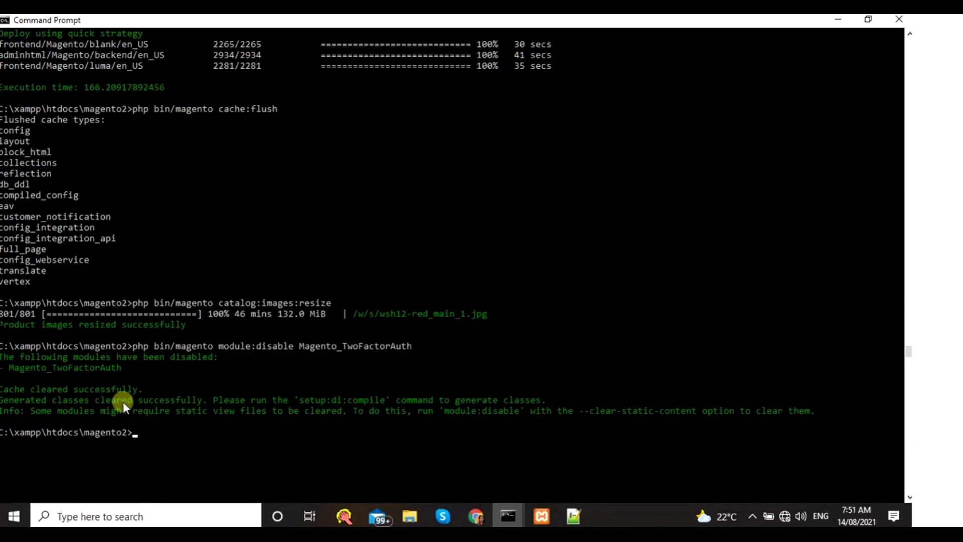
click(464, 515)
- Allow admin usage data collection and reload the Dashboard to clear the form-key error
click(374, 23)
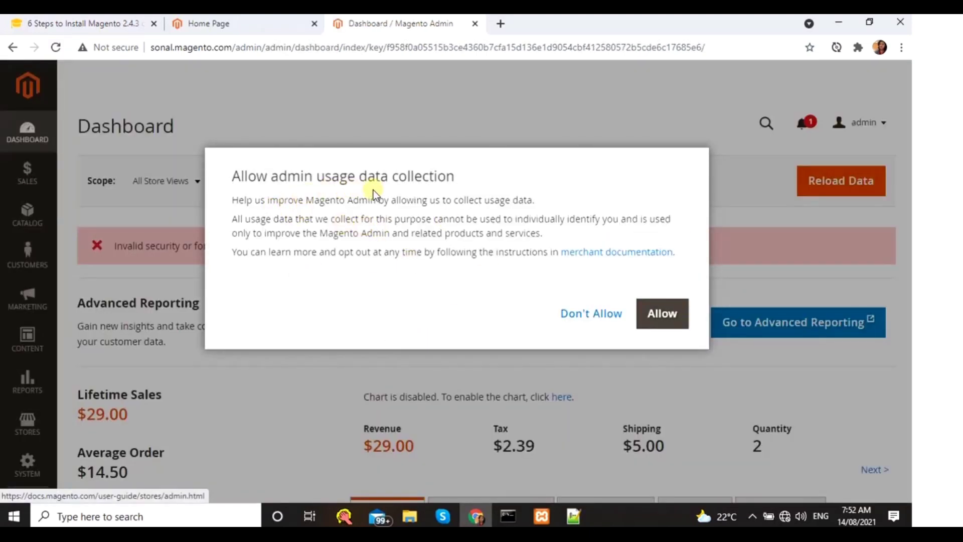
click(664, 317)
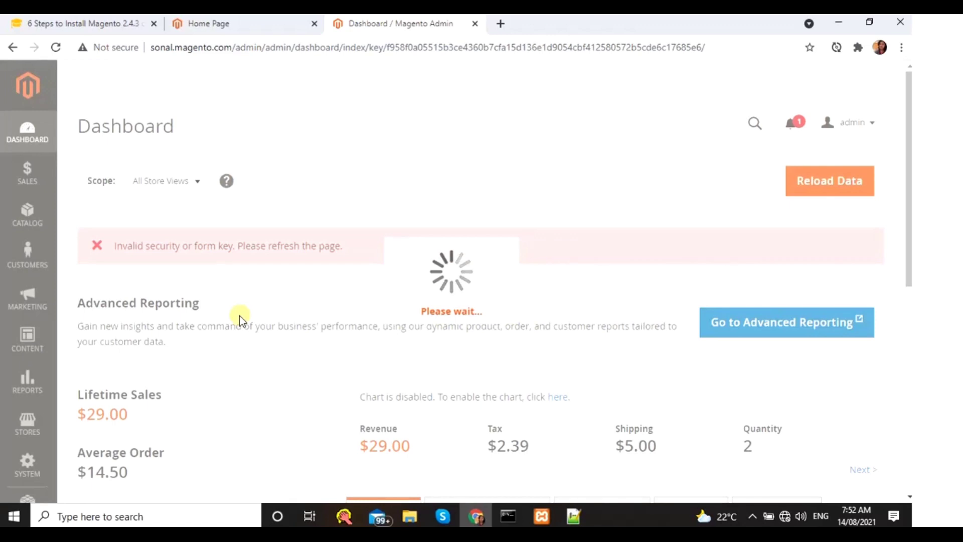
click(30, 145)
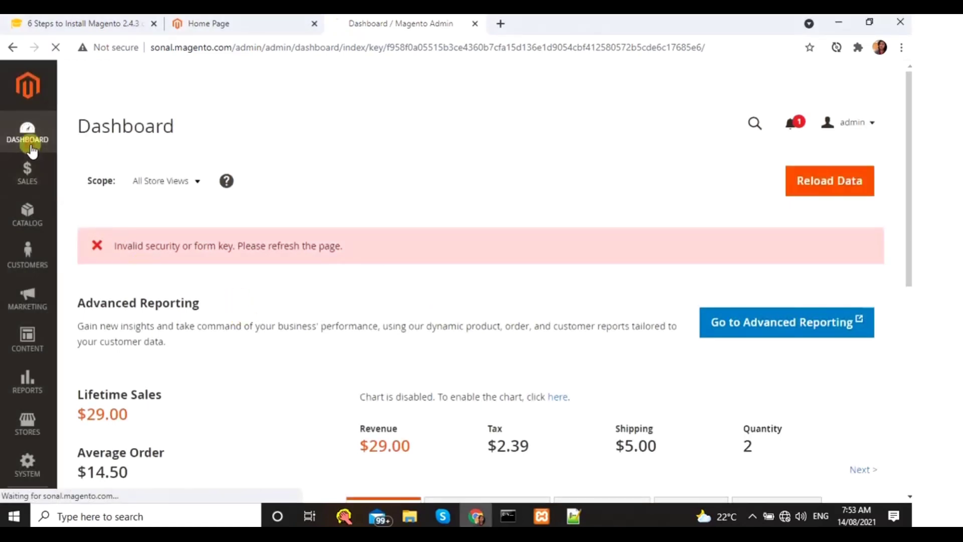
scroll(114, 241, down, 1)
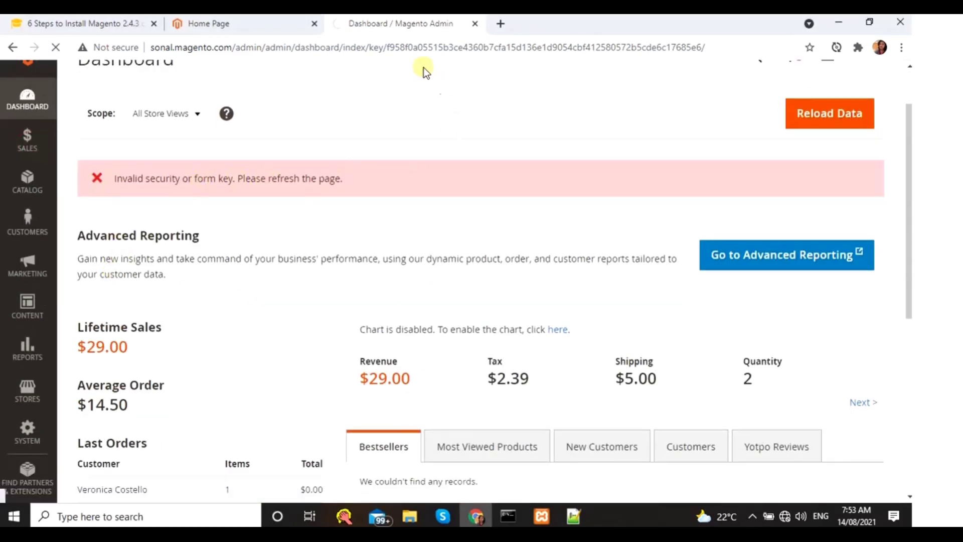
drag(389, 48, 727, 47)
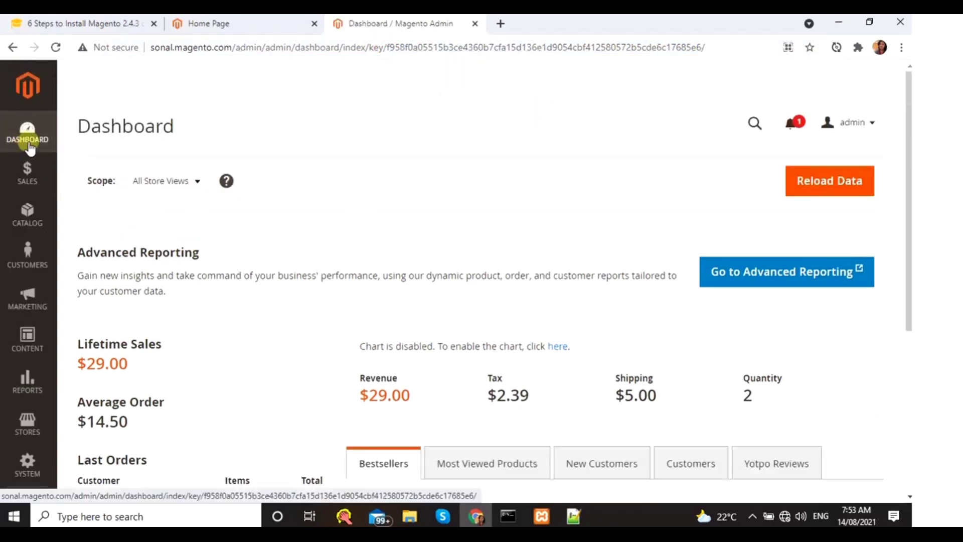
scroll(529, 482, down, 4)
scroll(529, 482, up, 4)
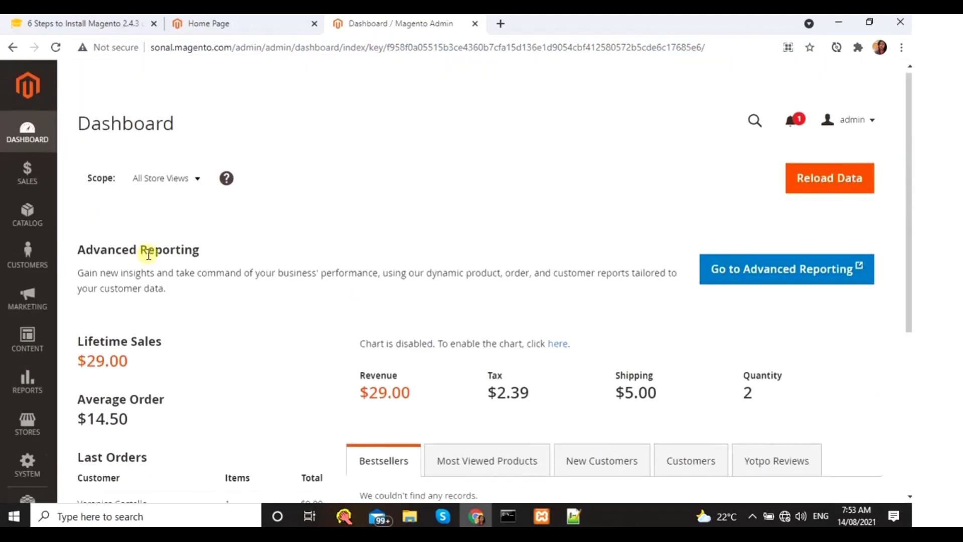
- Browse the Catalog, Sales, Customers and Content admin menus, then return to the storefront Home Page
click(25, 214)
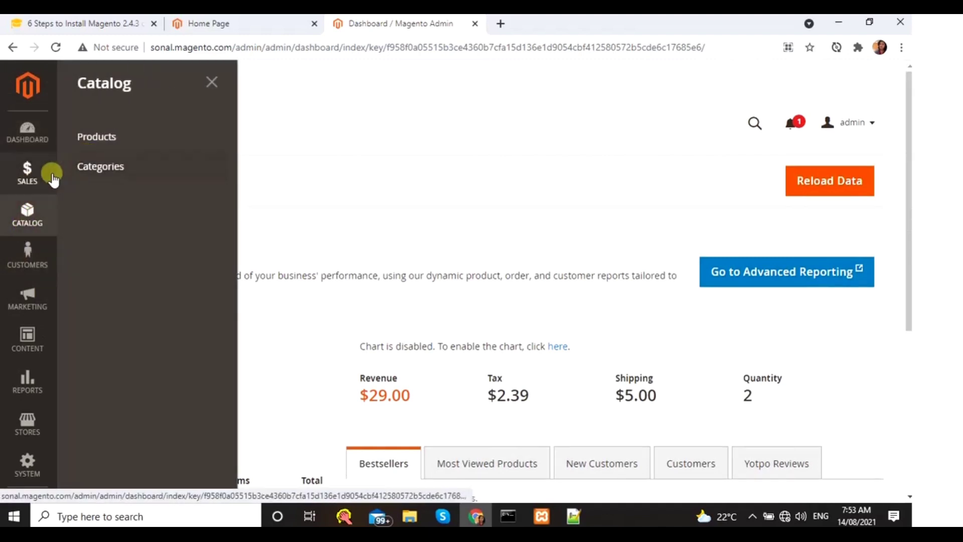
click(48, 173)
click(30, 266)
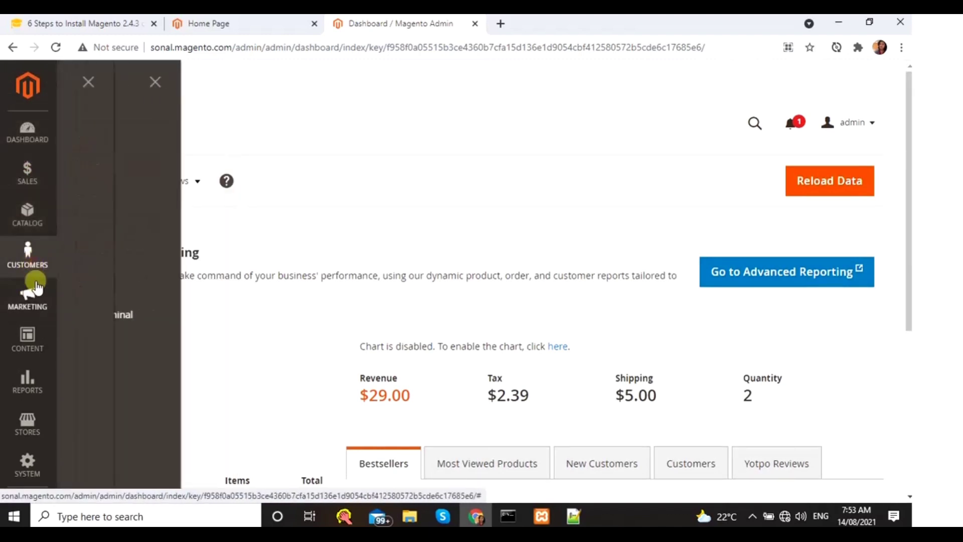
click(28, 351)
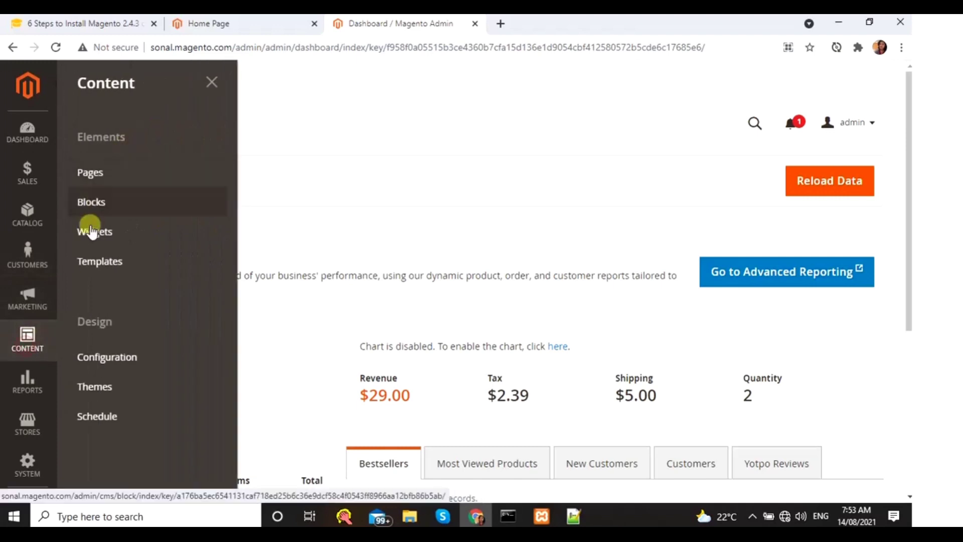
click(149, 387)
scroll(610, 321, down, 3)
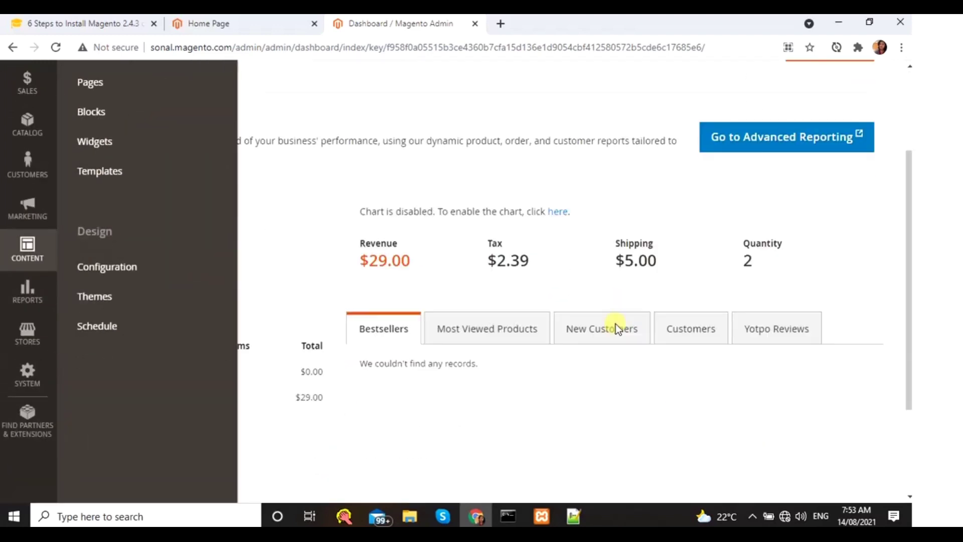
scroll(617, 330, up, 3)
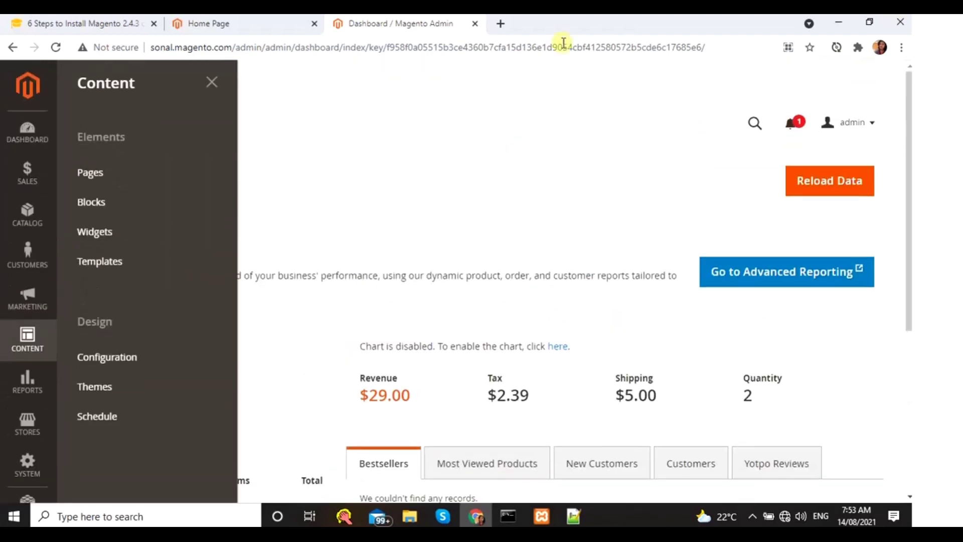
click(227, 33)
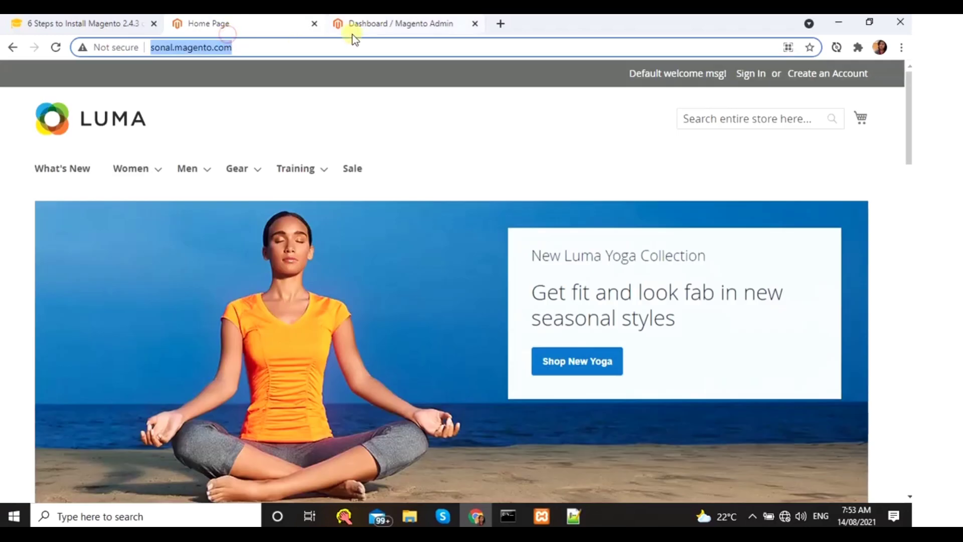
- Glance at the admin Dashboard and storefront, then switch back to the '6 Steps to Install Magento 2.4.3' tutorial
click(402, 26)
click(253, 30)
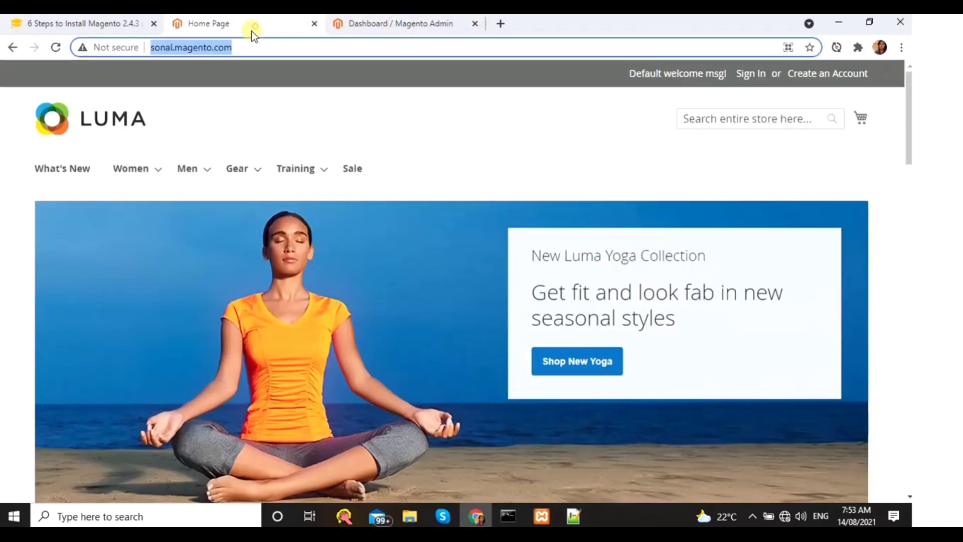
click(268, 89)
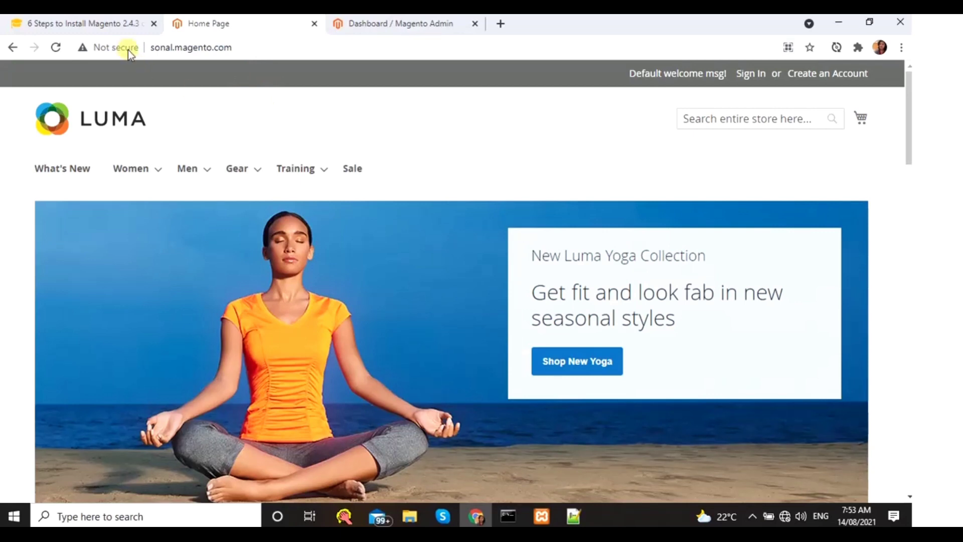
click(98, 24)
- Return the tutorial to its top, close the find bar, and open then close the language menu
scroll(282, 305, up, 10)
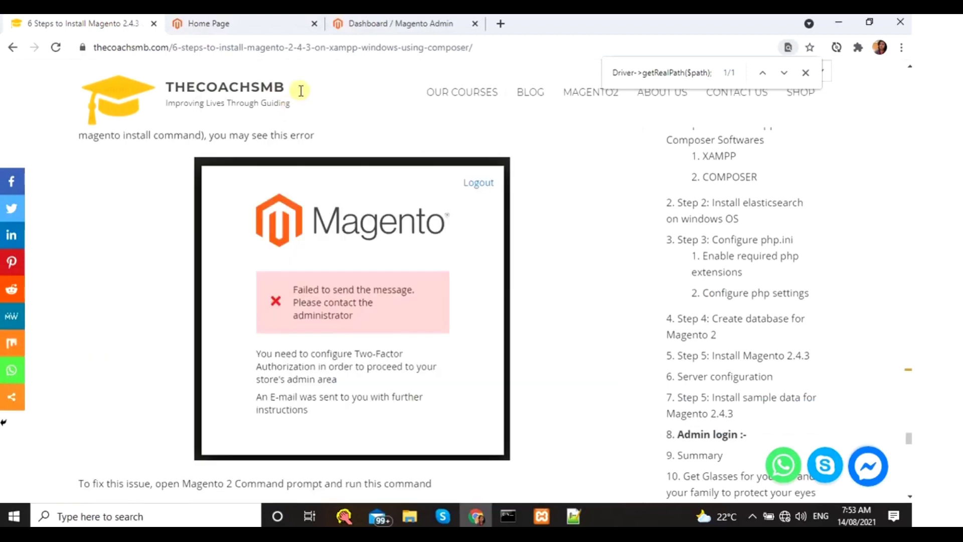
scroll(904, 441, up, 13)
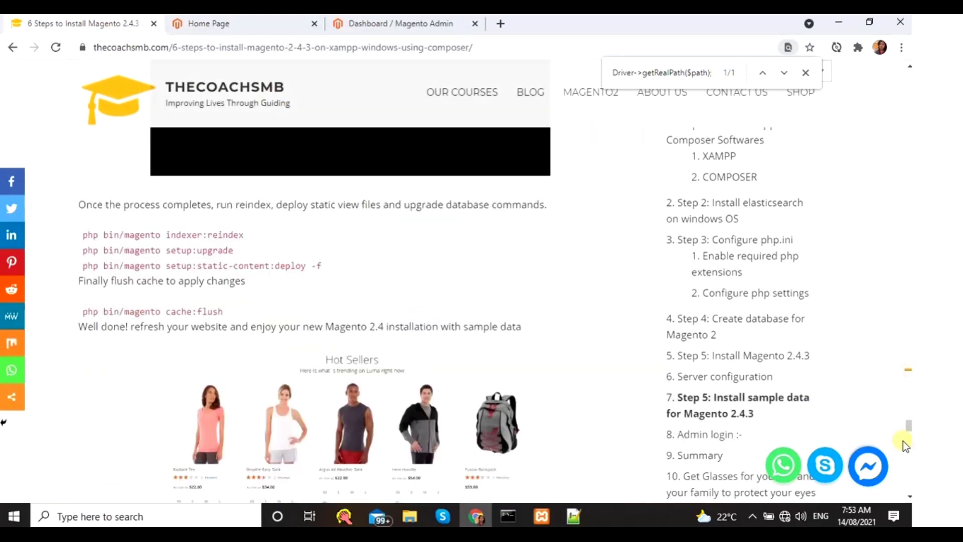
drag(908, 428, 862, 54)
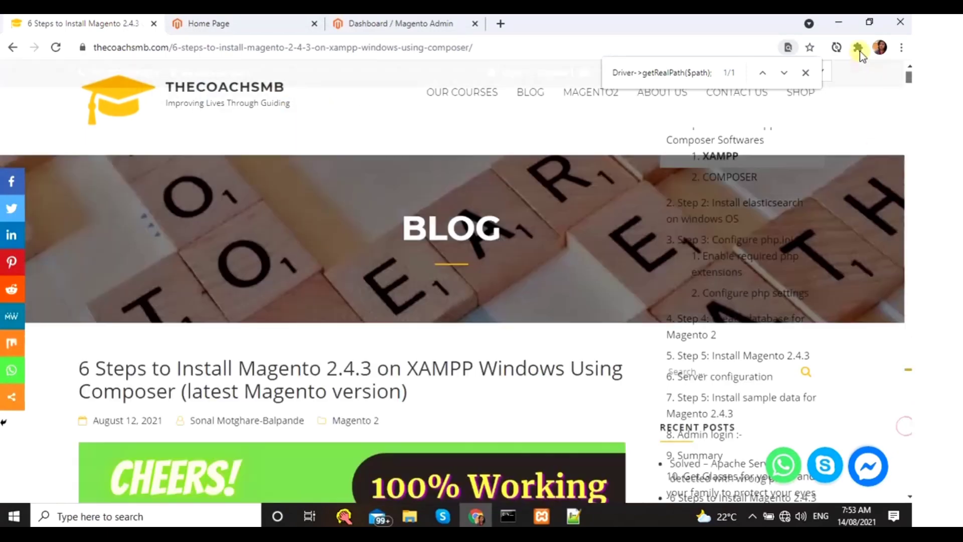
click(804, 74)
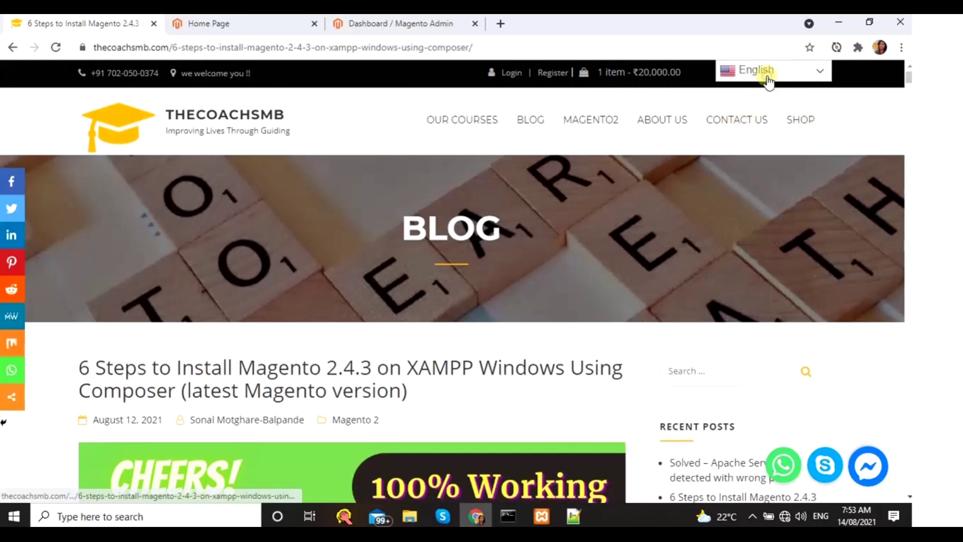
click(818, 71)
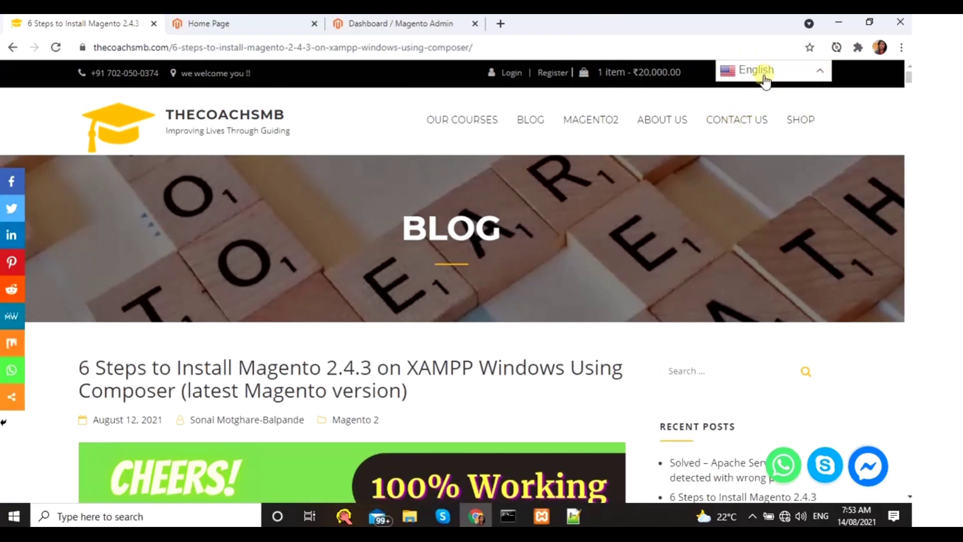
click(368, 250)
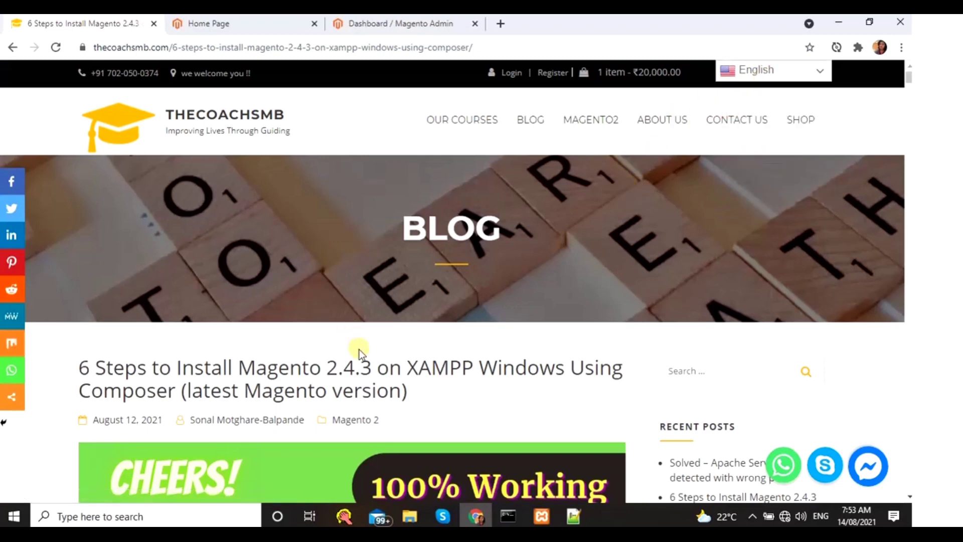